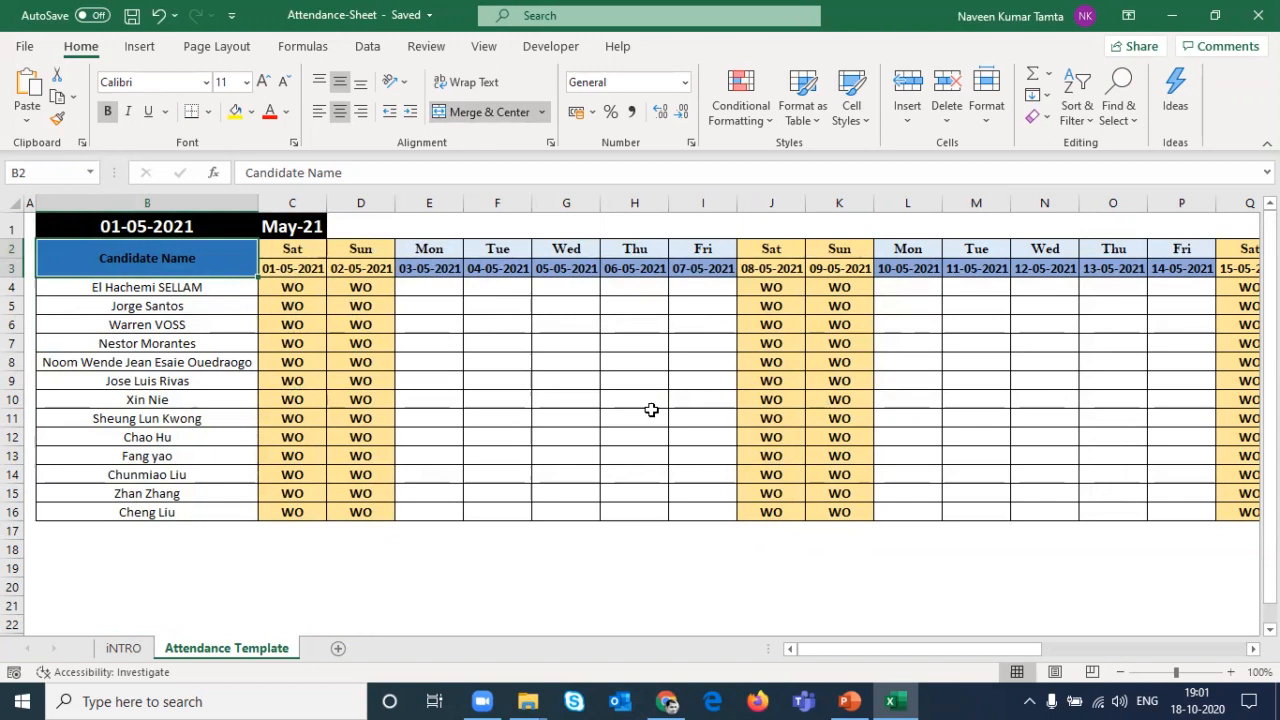
# Step: Check the WO entries under the first Saturday and Sunday columns of the attendance grid
pyautogui.press('Right')
pyautogui.press('Down')
pyautogui.press('Down')
pyautogui.hotkey('shift', 'Right')
pyautogui.hotkey('ctrl', 'shift', 'Down')
pyautogui.press('Up')
pyautogui.press('Up')
pyautogui.press('Up')
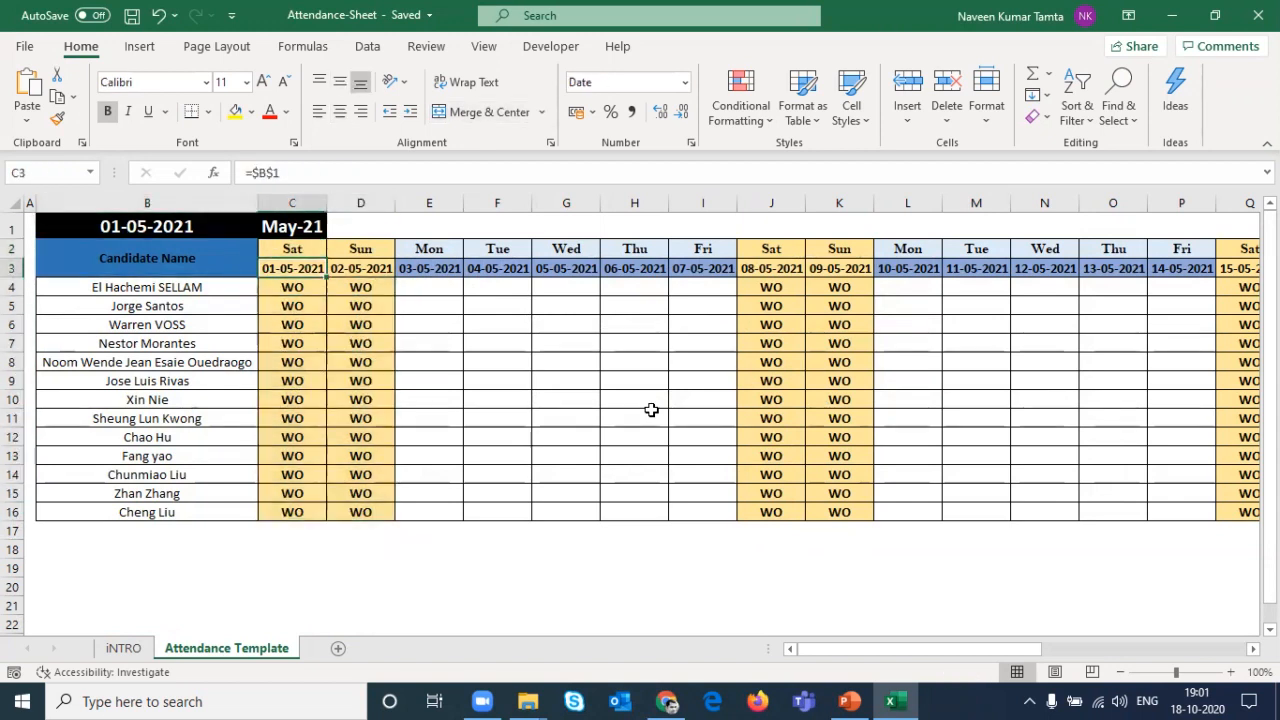
# Step: Set the month start date in cell B1 to 01-01-2021
pyautogui.press('Left')
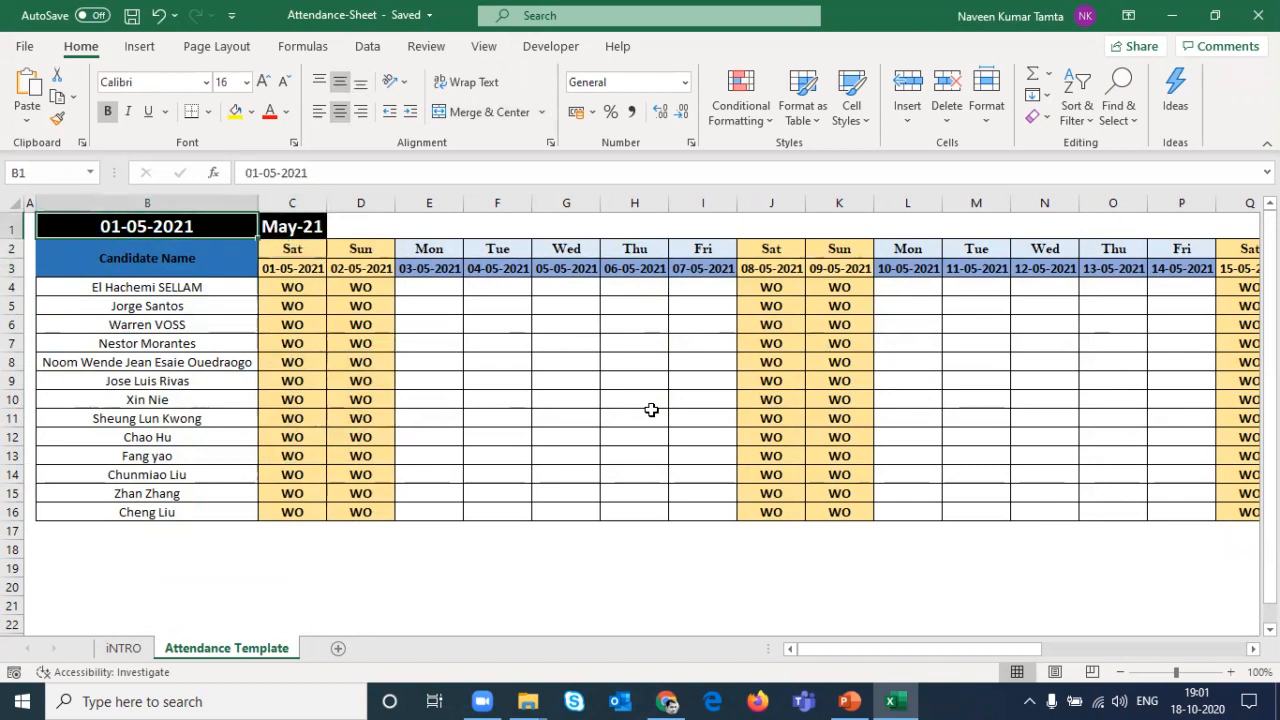
pyautogui.press('F2')
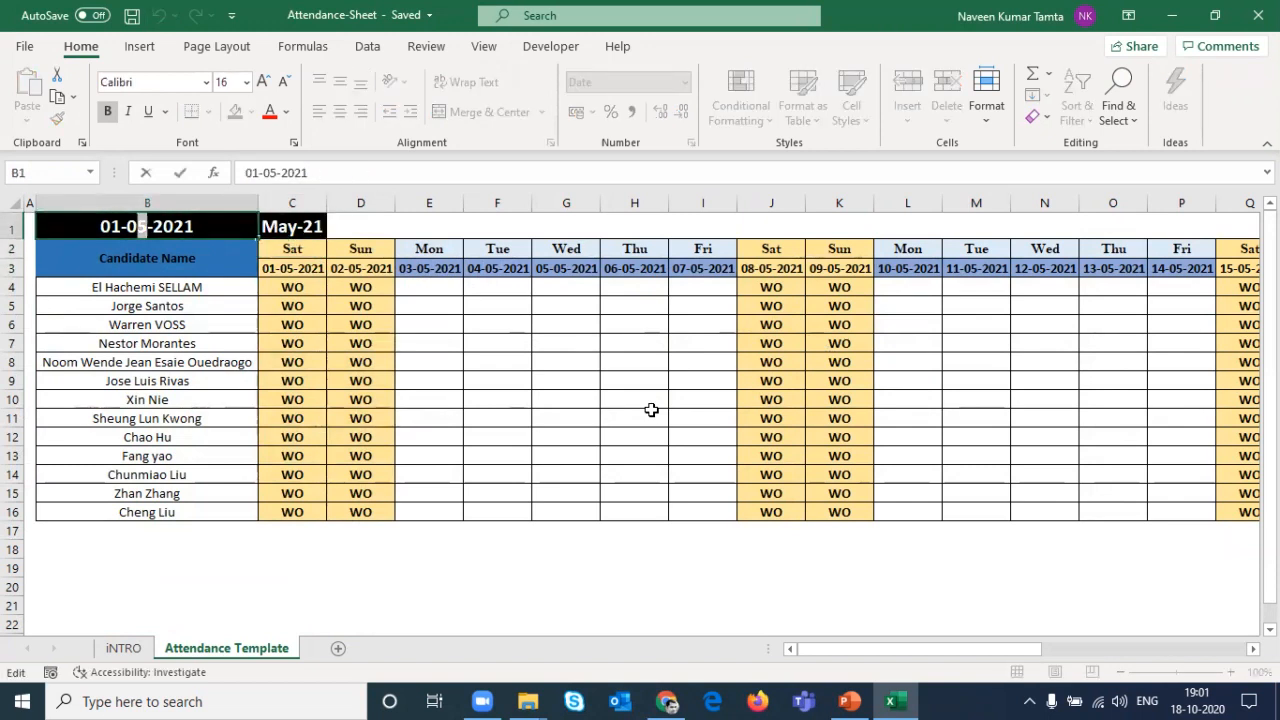
pyautogui.write('01')
pyautogui.press('Return')
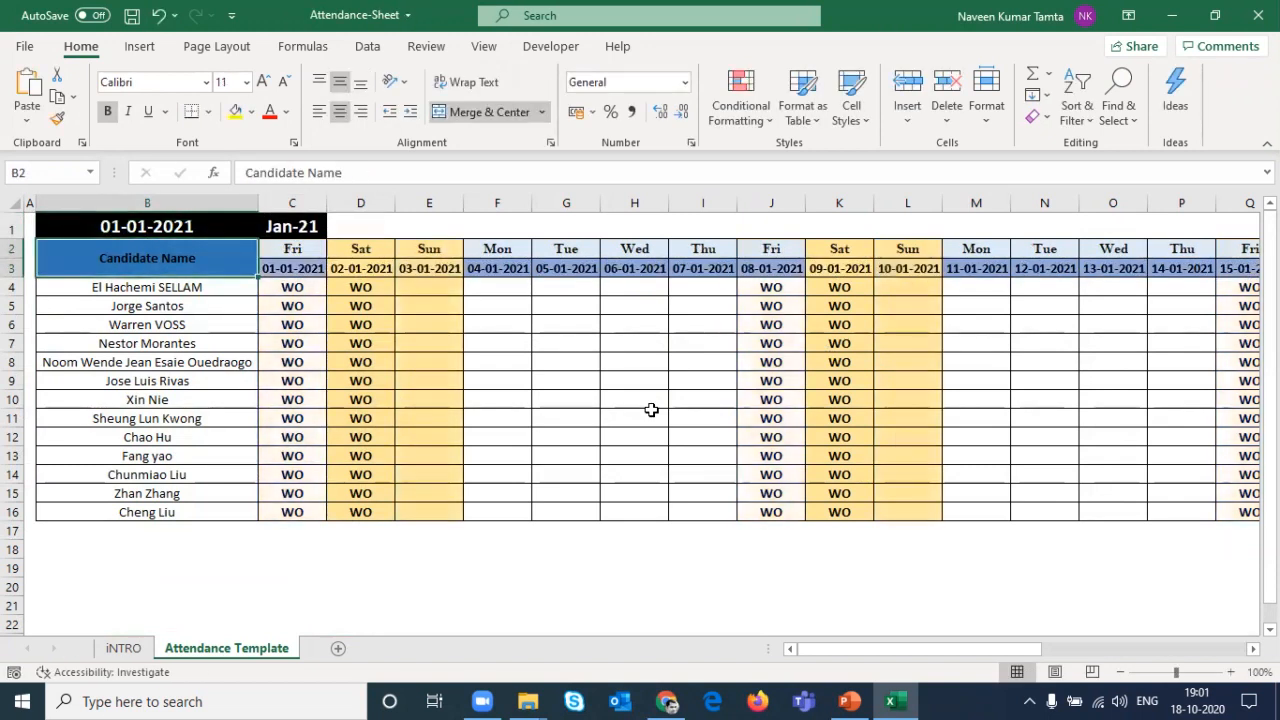
# Step: Set the month start date in cell B1 to 01-08-2021
pyautogui.click(302, 249)
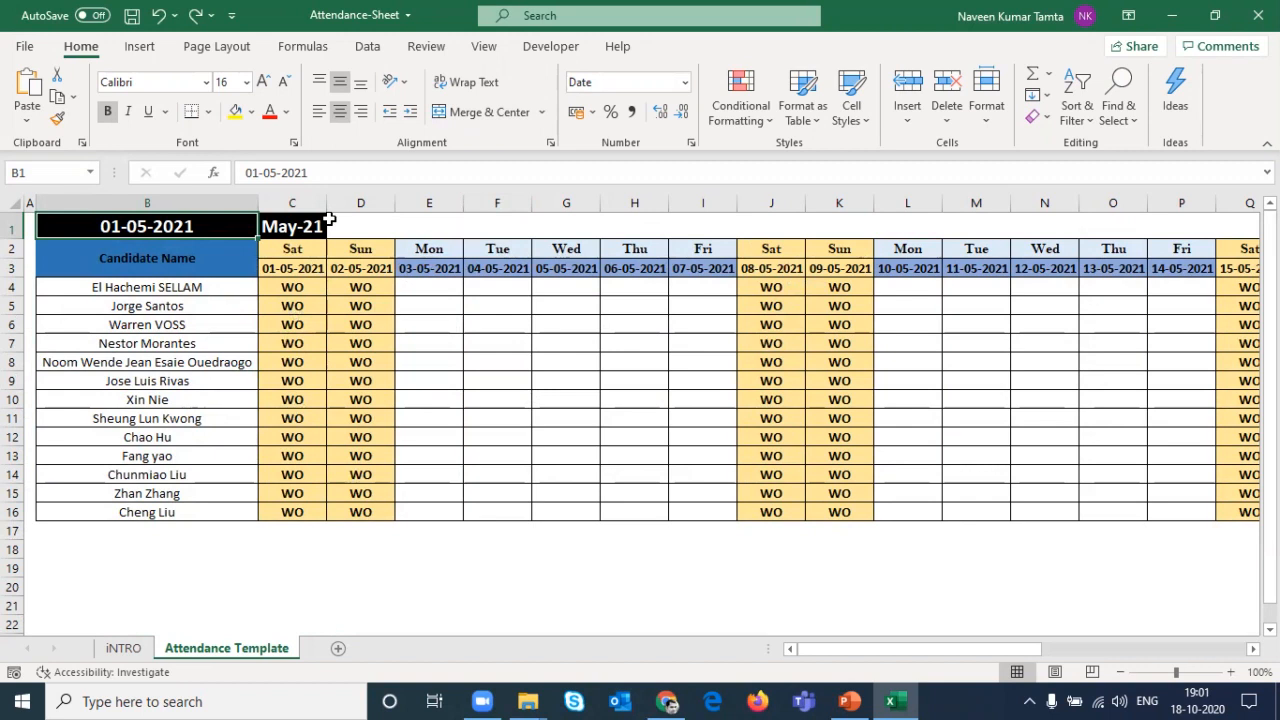
pyautogui.press('F2')
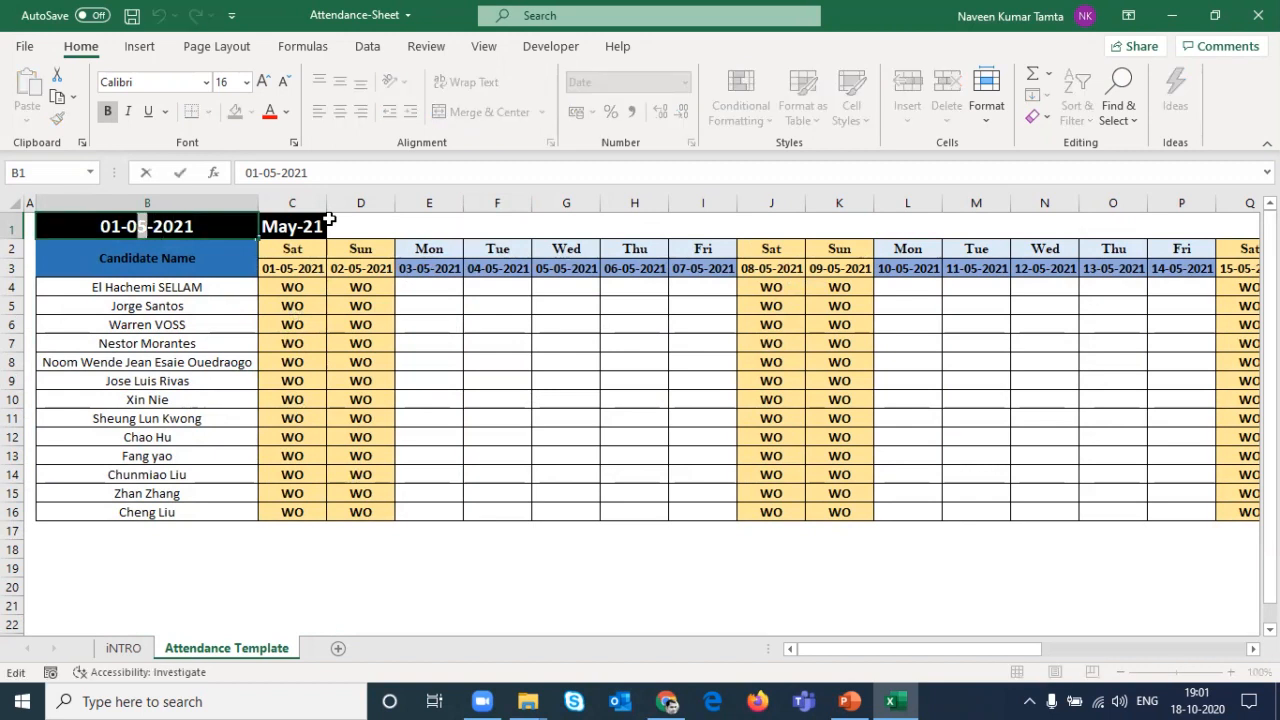
pyautogui.write('8')
pyautogui.press('Return')
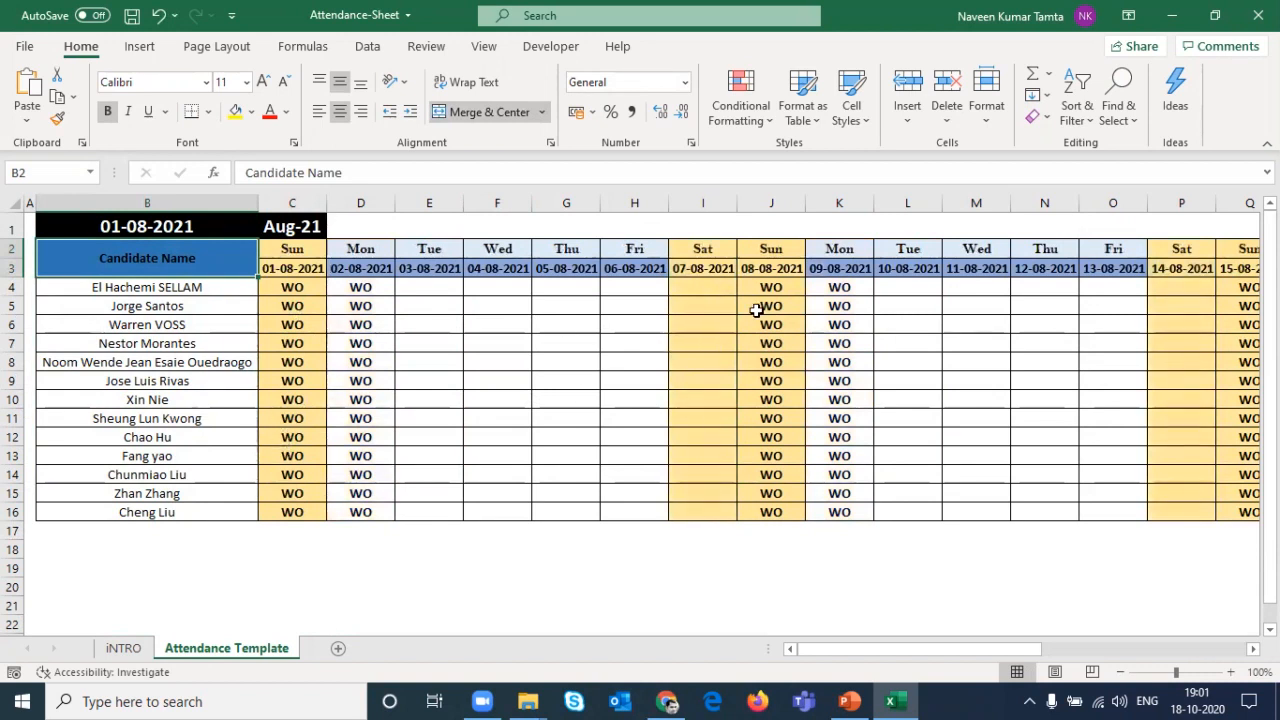
# Step: Set the month start date in cell B1 to 01-10-2021
pyautogui.click(151, 228)
pyautogui.press('F2')
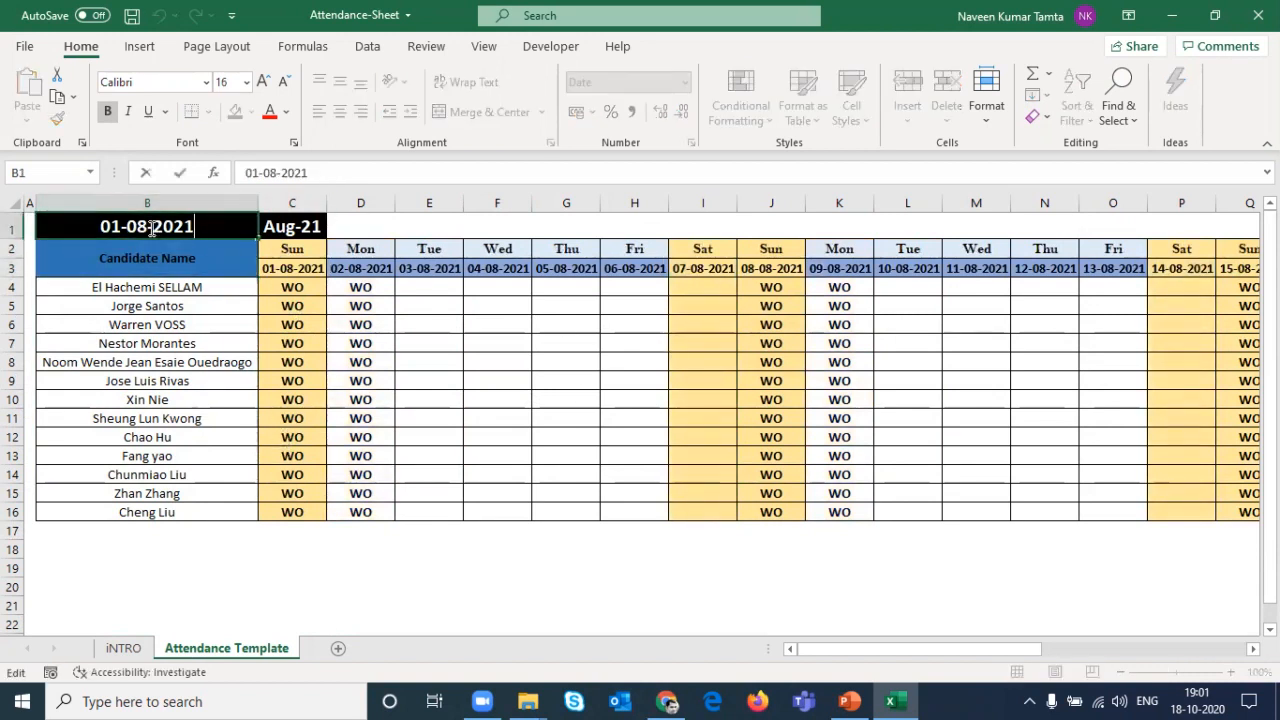
pyautogui.doubleClick(150, 228)
pyautogui.write('10')
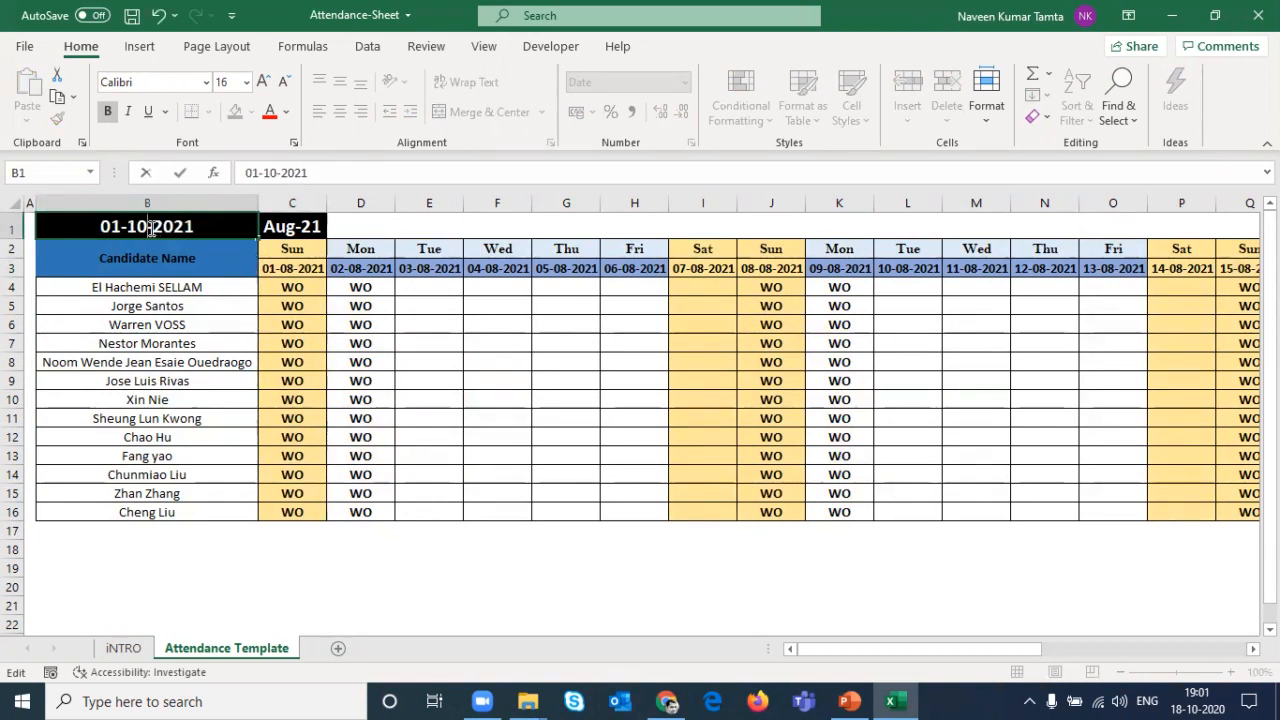
pyautogui.press('Return')
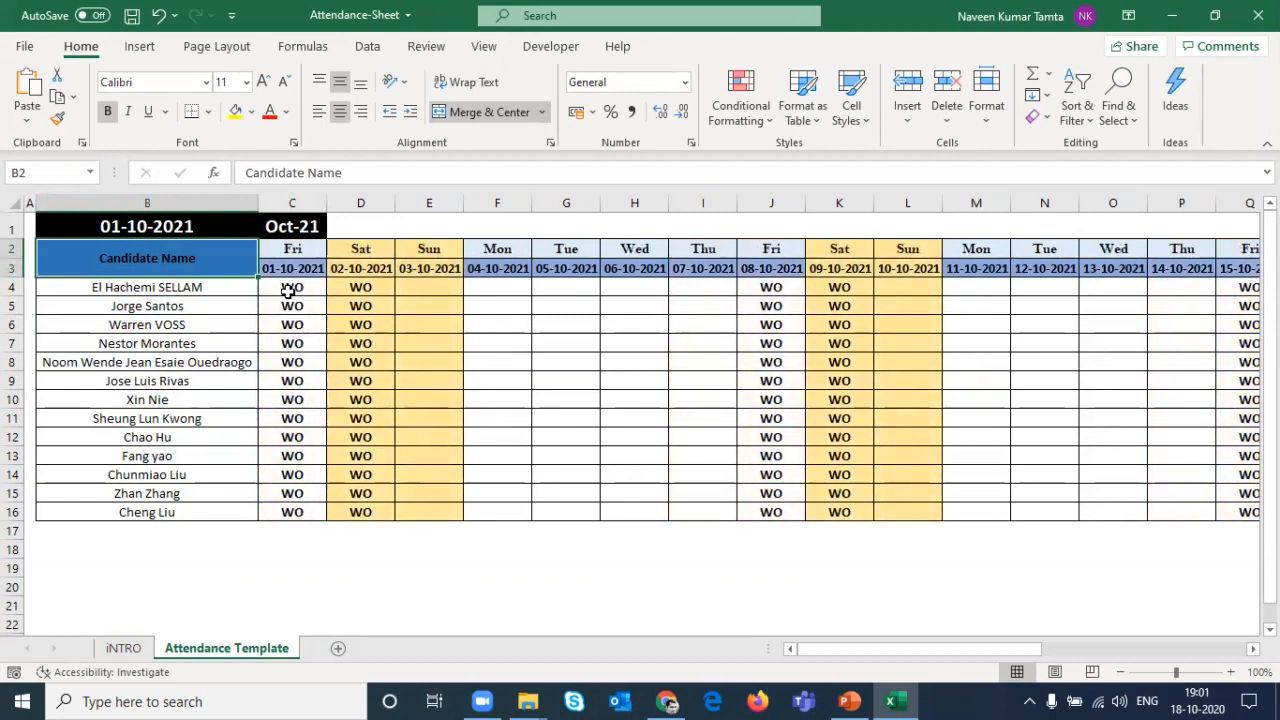
# Step: Compare the WO entries in the October grid with the day names and dates above them
pyautogui.moveTo(770, 287); pyautogui.dragTo(836, 518)
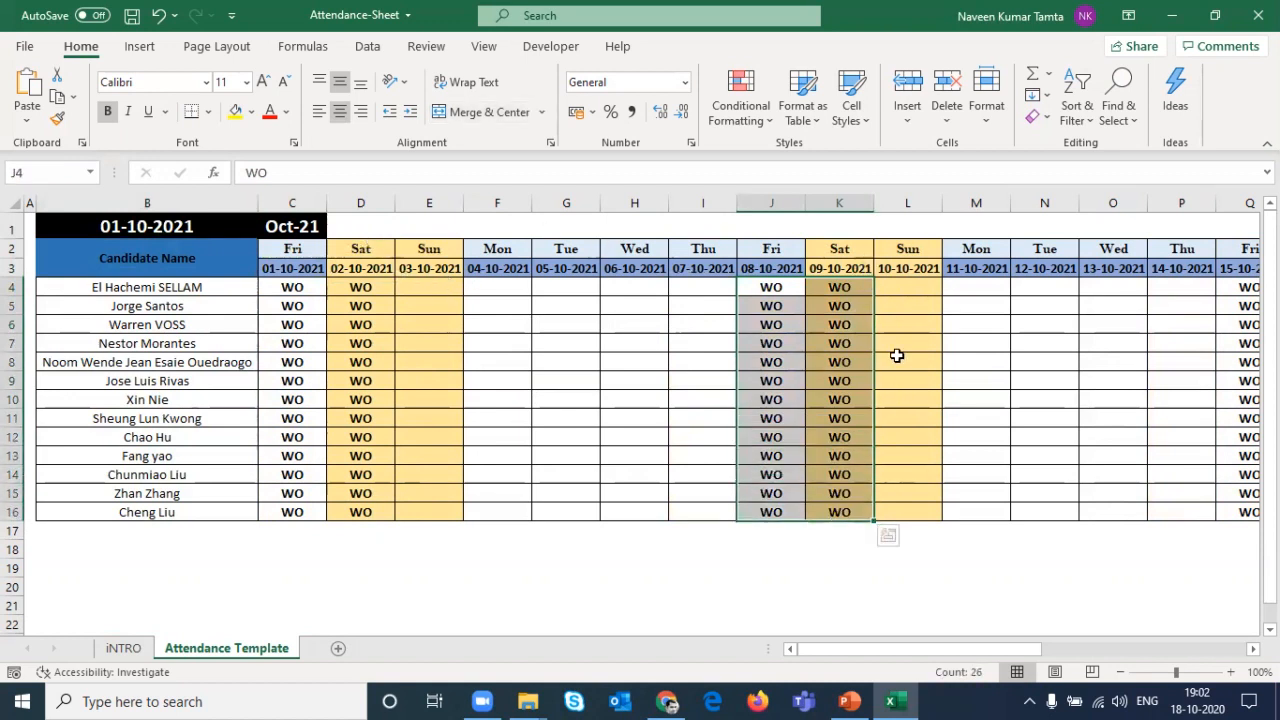
pyautogui.press('Right')
pyautogui.press('Up')
pyautogui.press('Up')
pyautogui.press('Down')
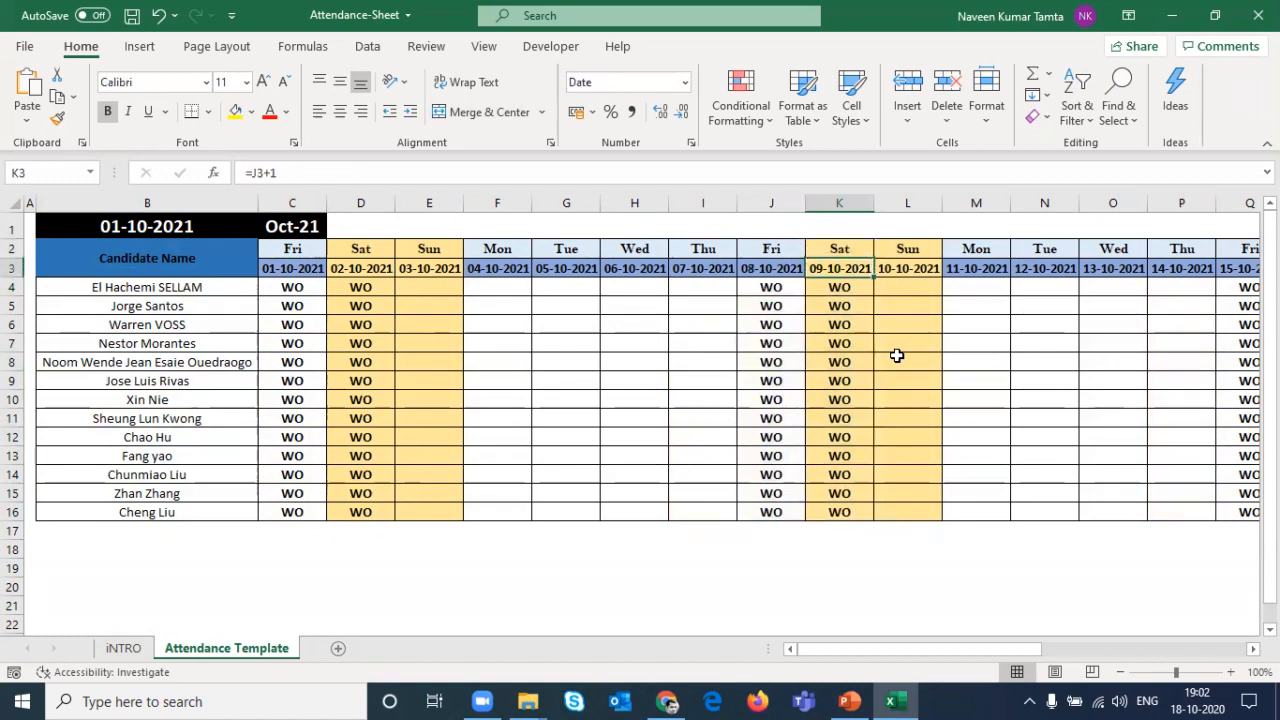
pyautogui.press('Down')
pyautogui.press('Left')
pyautogui.hotkey('ctrl', 'Left')
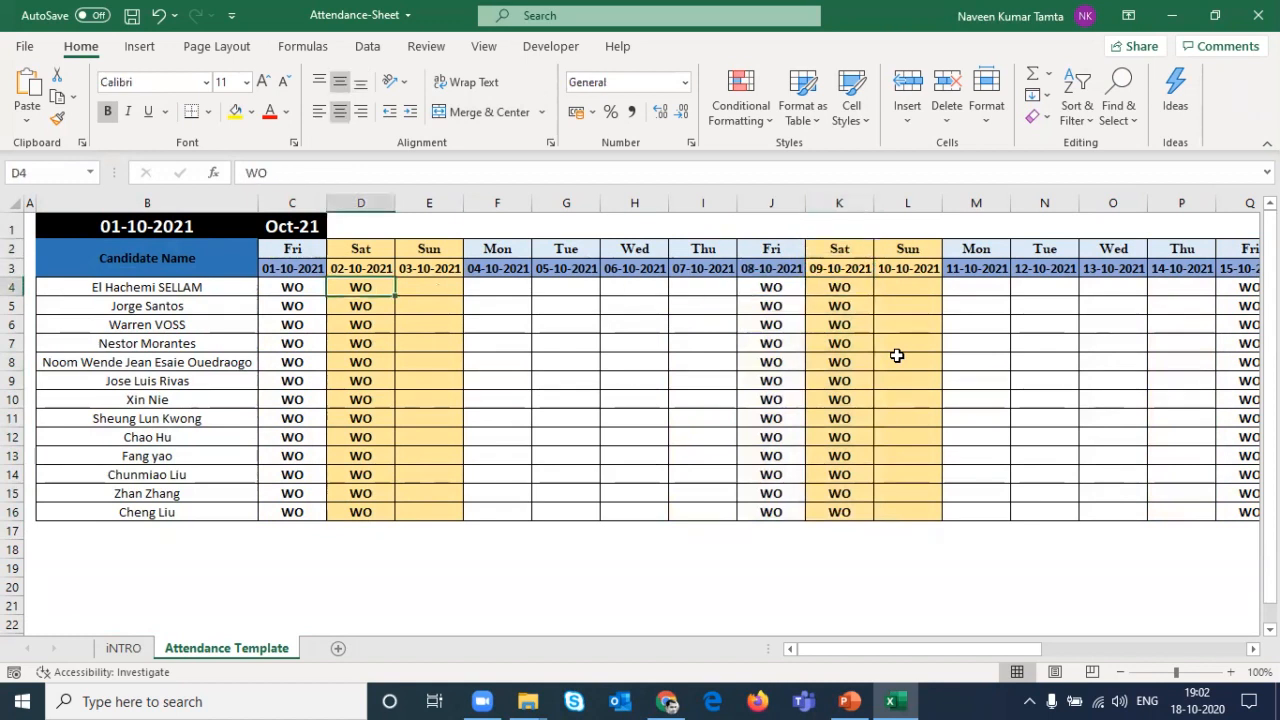
pyautogui.press('Right')
pyautogui.press('Right')
pyautogui.press('Right')
pyautogui.press('Right')
pyautogui.press('Right')
pyautogui.press('Right')
pyautogui.press('Right')
pyautogui.press('Right')
pyautogui.press('Up')
pyautogui.press('Left')
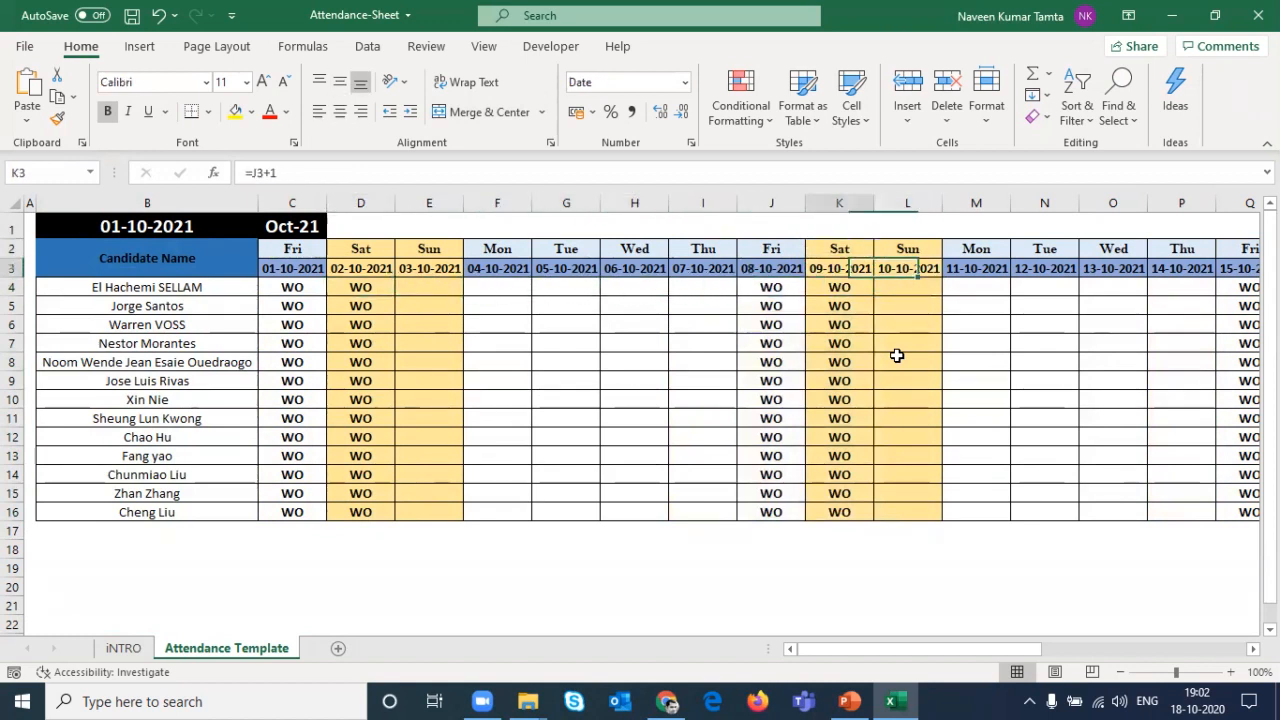
pyautogui.press('Up')
pyautogui.press('Right')
pyautogui.press('Down')
pyautogui.press('Left')
pyautogui.press('Left')
pyautogui.hotkey('ctrl', 'Left')
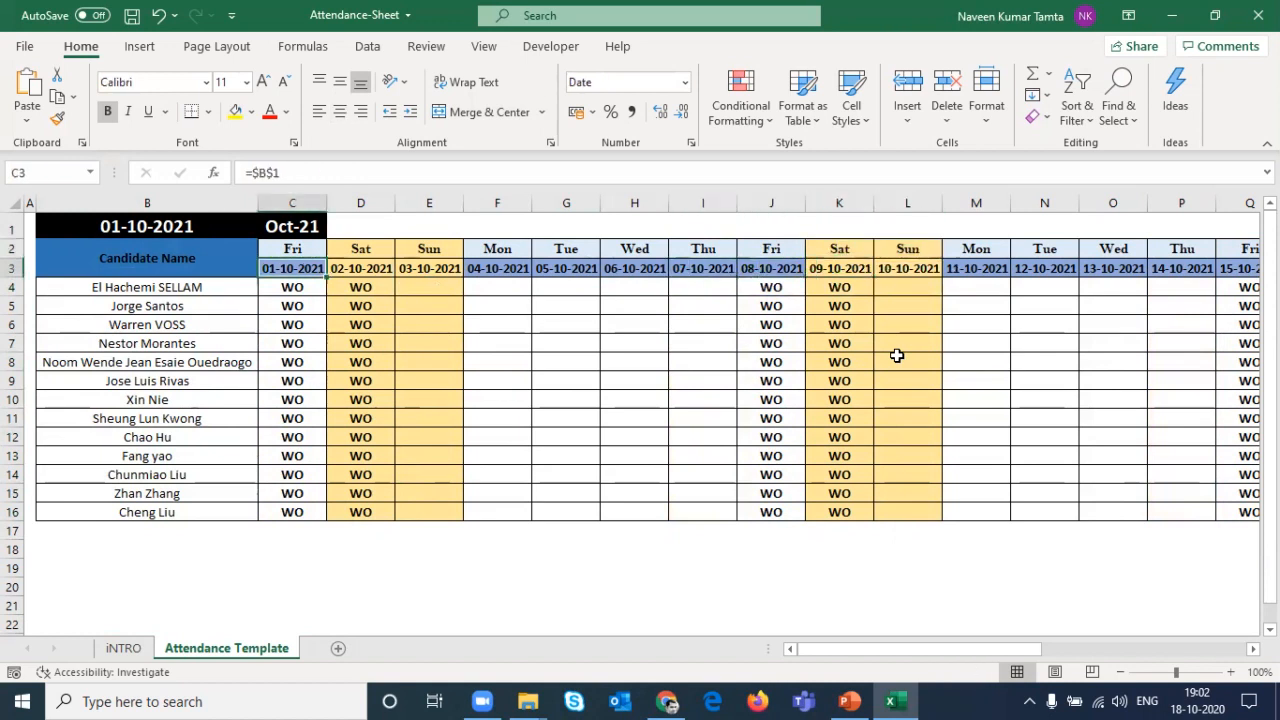
# Step: Clear all WO entries from the attendance grid, from C4 across every date column in rows 4 to 16
pyautogui.press('Down')
pyautogui.hotkey('ctrl', 'shift', 'Down')
pyautogui.hotkey('ctrl', 'shift', 'Right')
pyautogui.hotkey('ctrl', 'shift', 'Right')
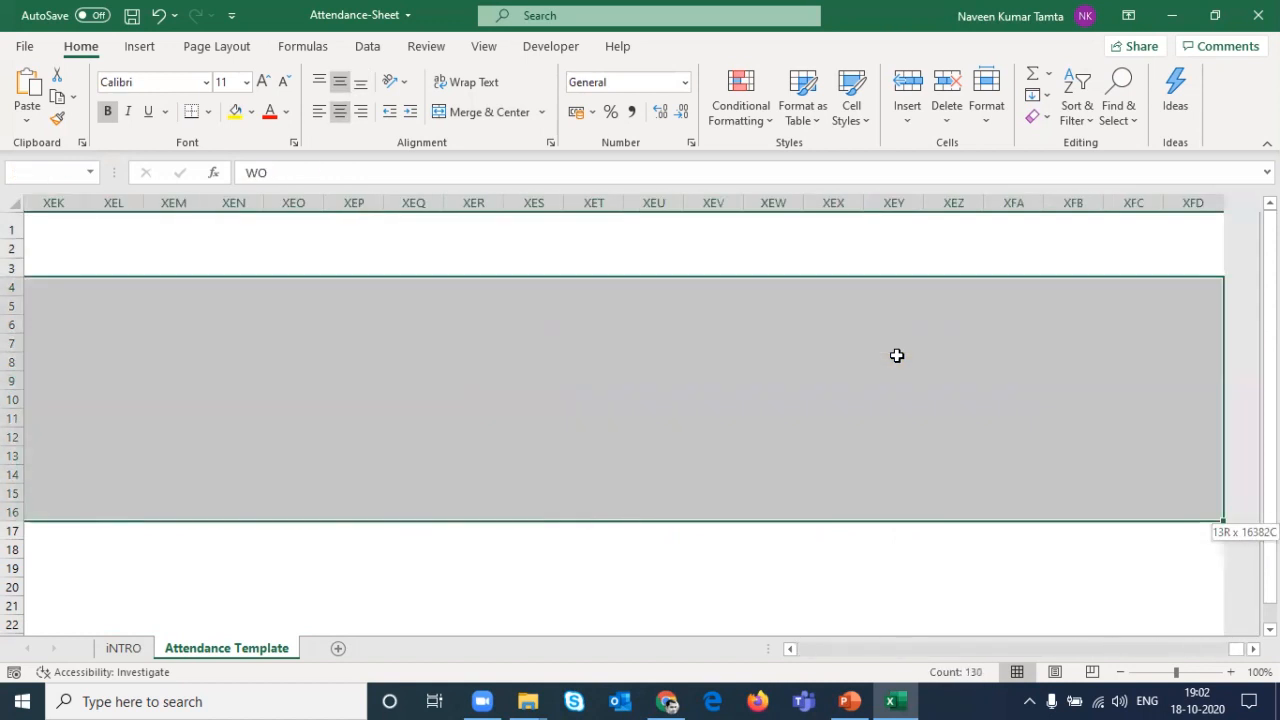
pyautogui.press('Delete')
pyautogui.press('Left')
pyautogui.press('Right')
pyautogui.press('Up')
pyautogui.press('Up')
pyautogui.press('Up')
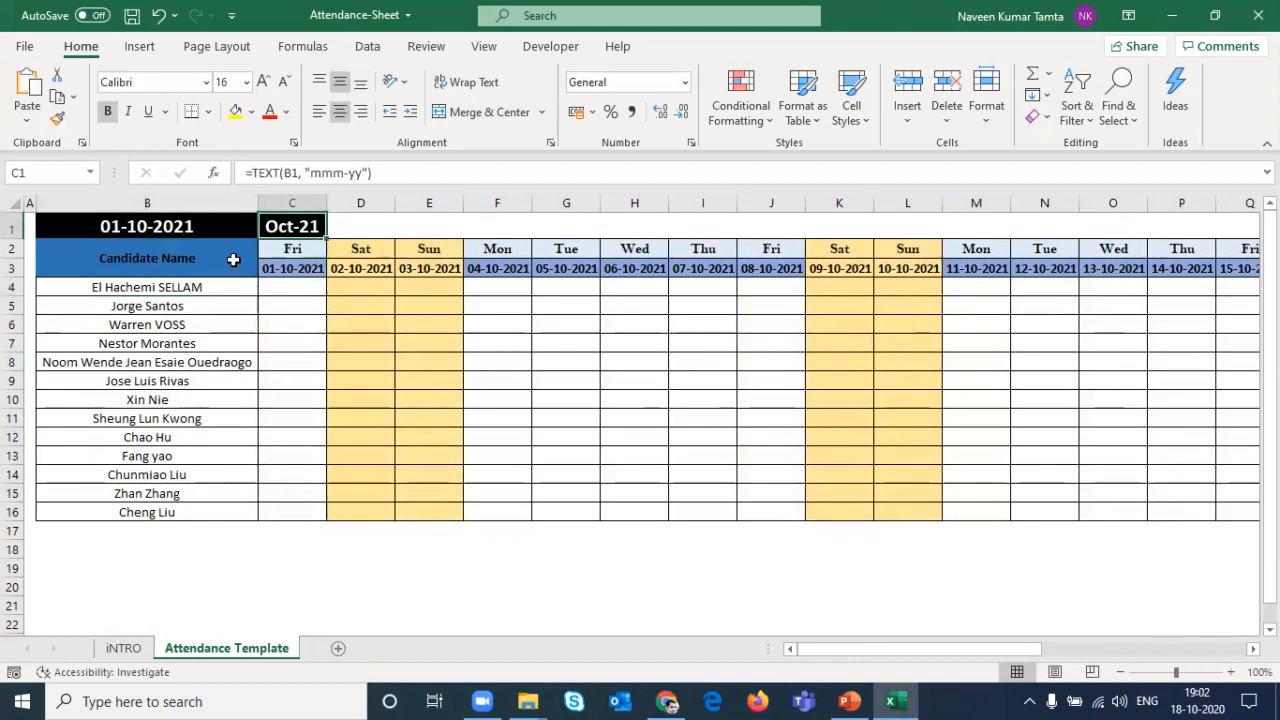
# Step: Change the month start date in cell B1 to 01-02-2021
pyautogui.click(143, 228)
pyautogui.press('F2')
pyautogui.hotkey('shift', 'Left')
pyautogui.hotkey('shift', 'Left')
pyautogui.write('02')
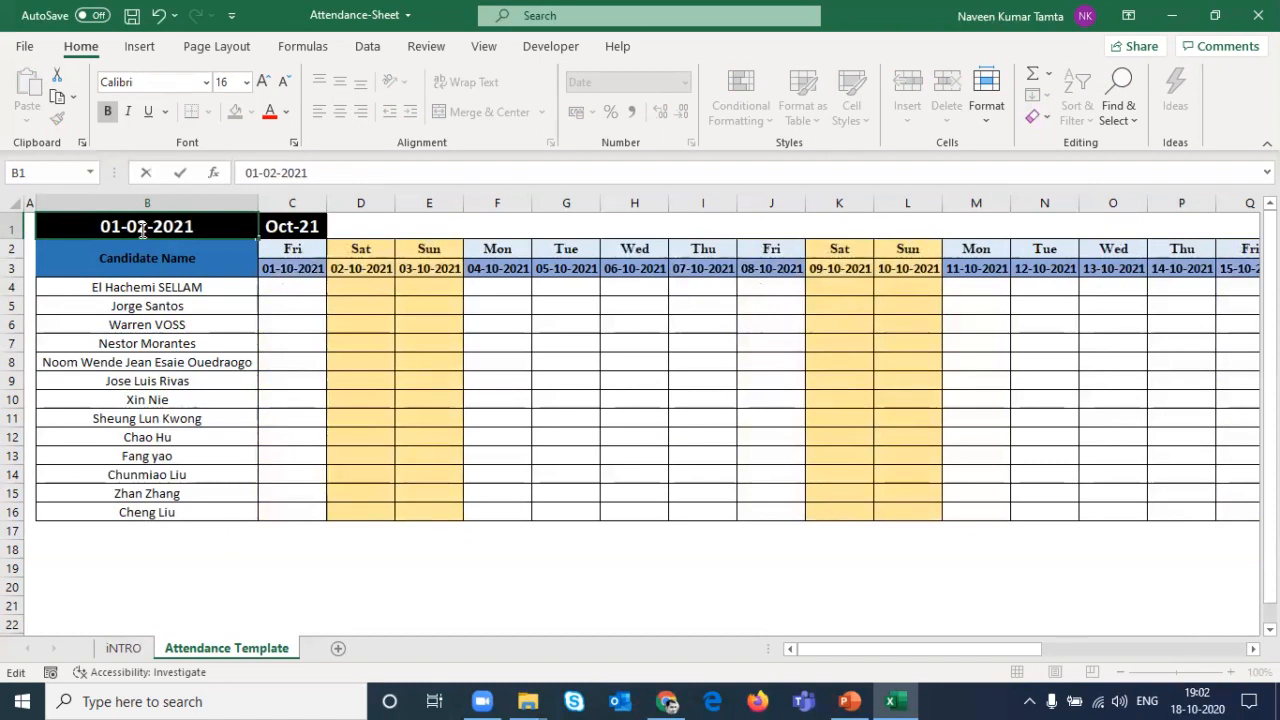
pyautogui.press('Return')
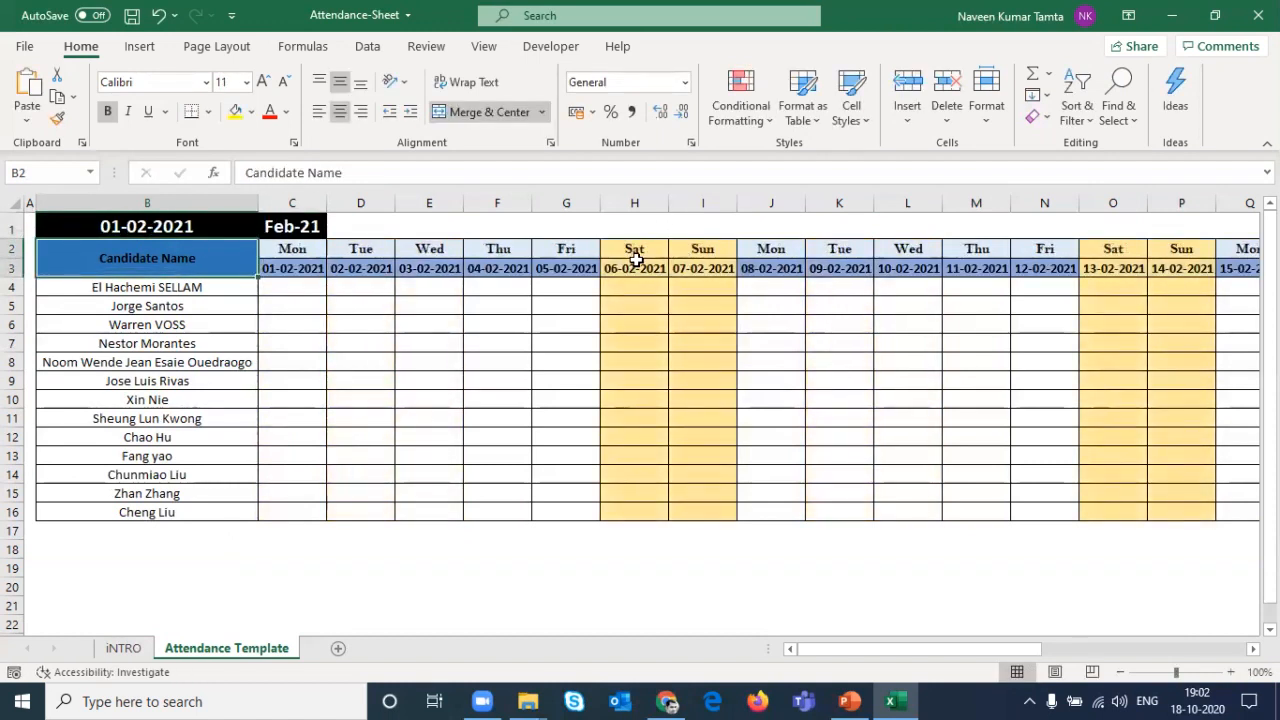
# Step: Change the month start date in cell B1 to 01-03-2021
pyautogui.doubleClick(176, 229)
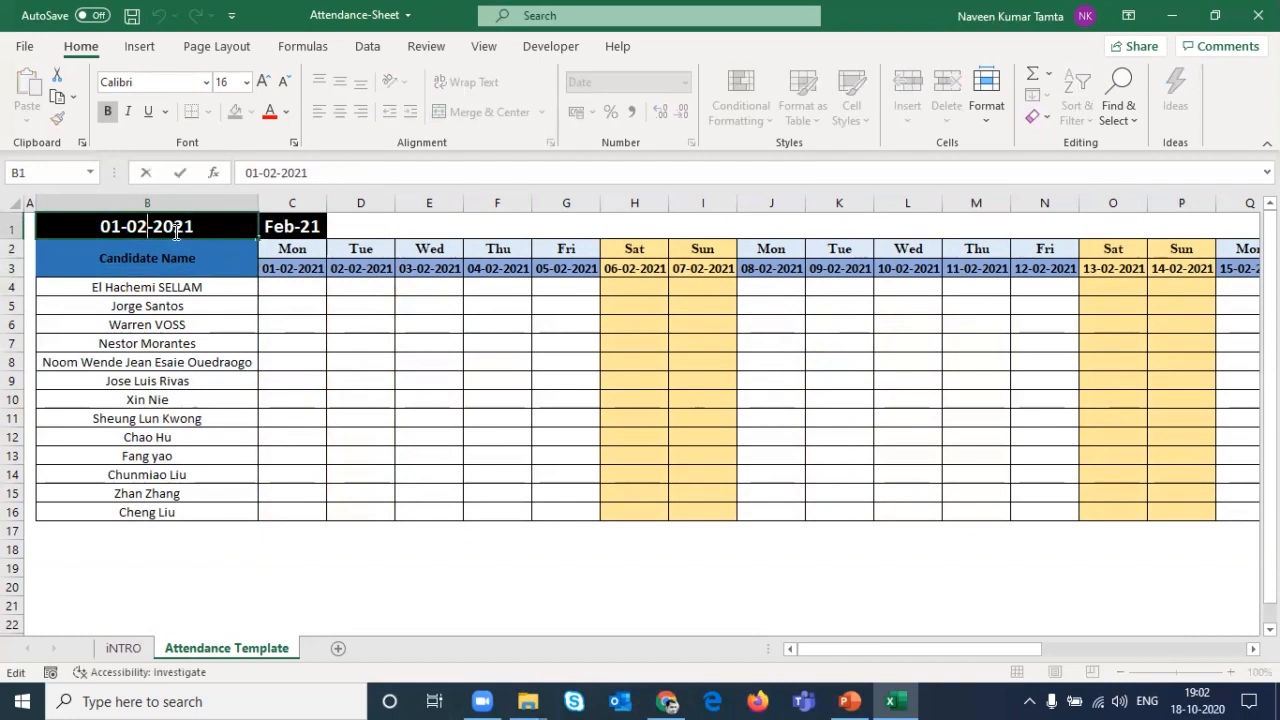
pyautogui.write('3')
pyautogui.press('Return')
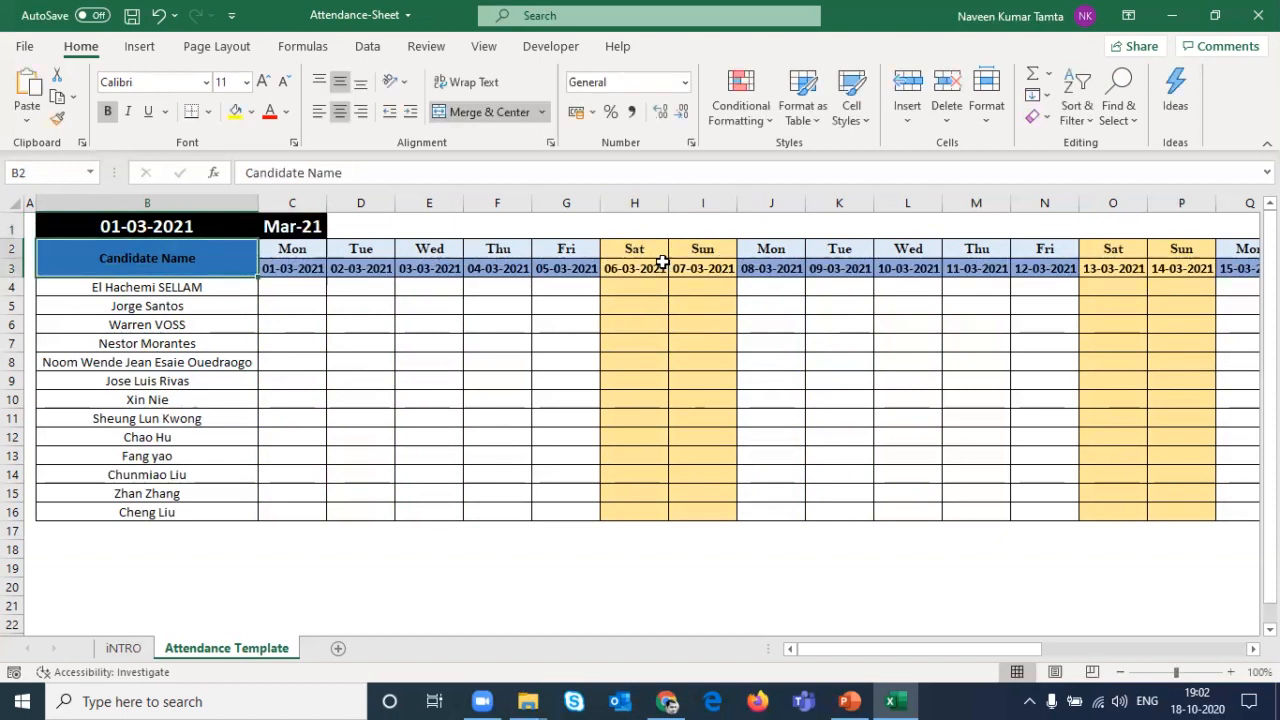
# Step: Change the month start date in cell B1 to 01-06-2021
pyautogui.doubleClick(216, 221)
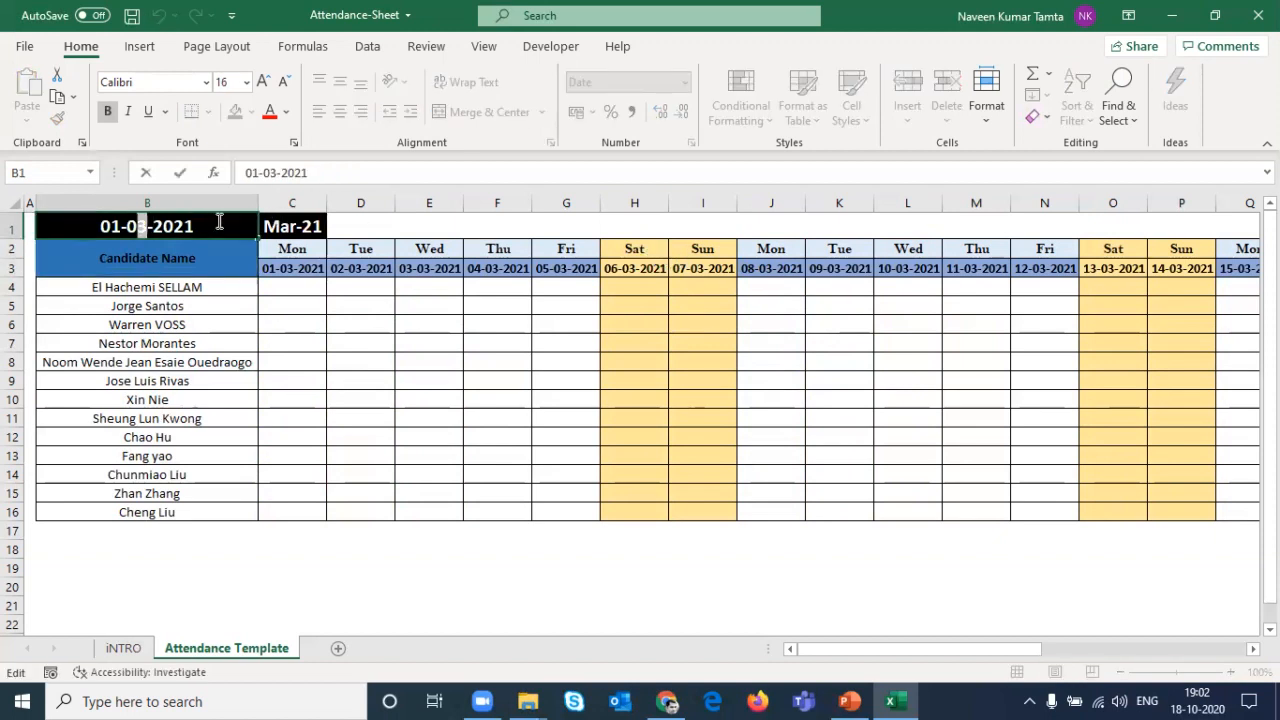
pyautogui.write('6')
pyautogui.press('Return')
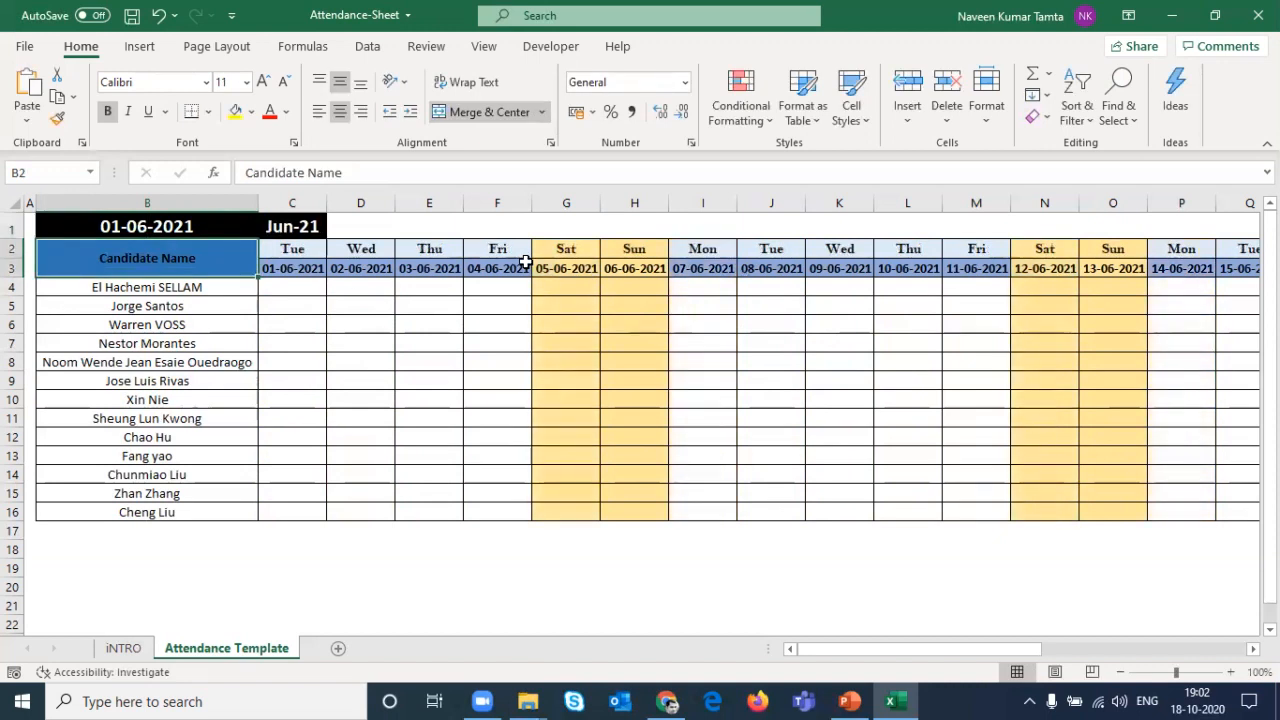
# Step: Change the month start date in cell B1 to 01-07-2021
pyautogui.doubleClick(166, 227)
pyautogui.press('BackSpace')
pyautogui.write('7')
pyautogui.press('Return')
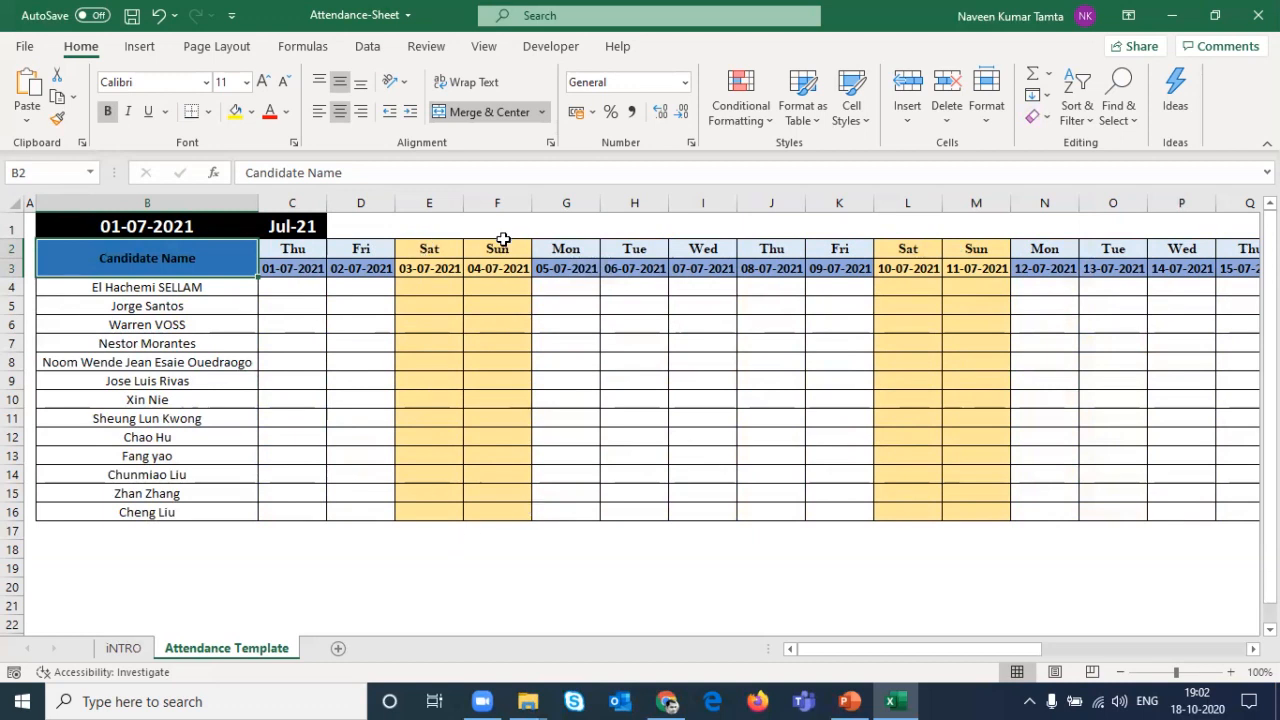
pyautogui.click(451, 285)
pyautogui.hotkey('shift', 'Down')
pyautogui.hotkey('shift', 'Down')
pyautogui.hotkey('shift', 'Down')
pyautogui.hotkey('shift', 'Down')
pyautogui.hotkey('shift', 'Down')
pyautogui.hotkey('shift', 'Down')
pyautogui.hotkey('shift', 'Down')
pyautogui.hotkey('shift', 'Down')
pyautogui.hotkey('shift', 'Down')
pyautogui.hotkey('shift', 'Down')
pyautogui.hotkey('shift', 'Down')
pyautogui.hotkey('shift', 'Down')
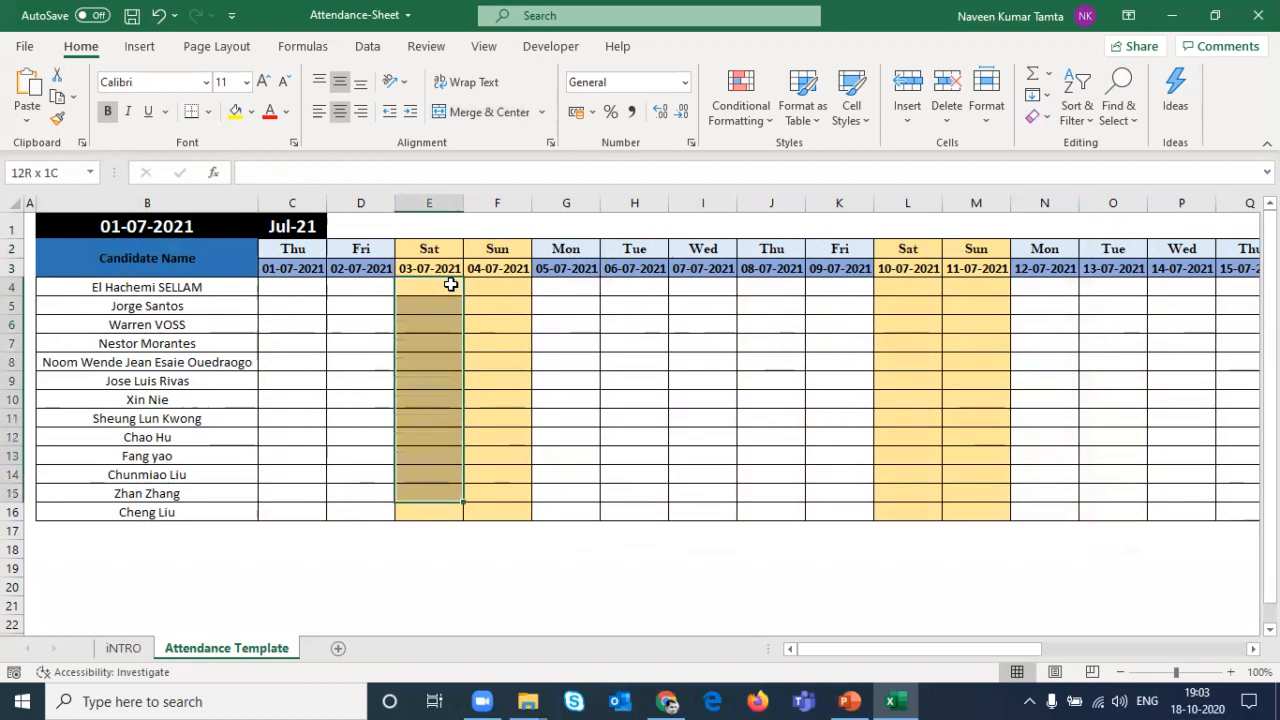
pyautogui.hotkey('shift', 'Right')
pyautogui.press('Up')
pyautogui.press('Up')
# Step: Fill the first weekend's cells E4:F16 with WO for all candidates
pyautogui.press('Down')
pyautogui.press('Down')
pyautogui.hotkey('shift', 'Right')
pyautogui.hotkey('shift', 'Down')
pyautogui.hotkey('shift', 'Down')
pyautogui.hotkey('shift', 'Down')
pyautogui.hotkey('shift', 'Down')
pyautogui.hotkey('shift', 'Down')
pyautogui.hotkey('shift', 'Down')
pyautogui.hotkey('shift', 'Down')
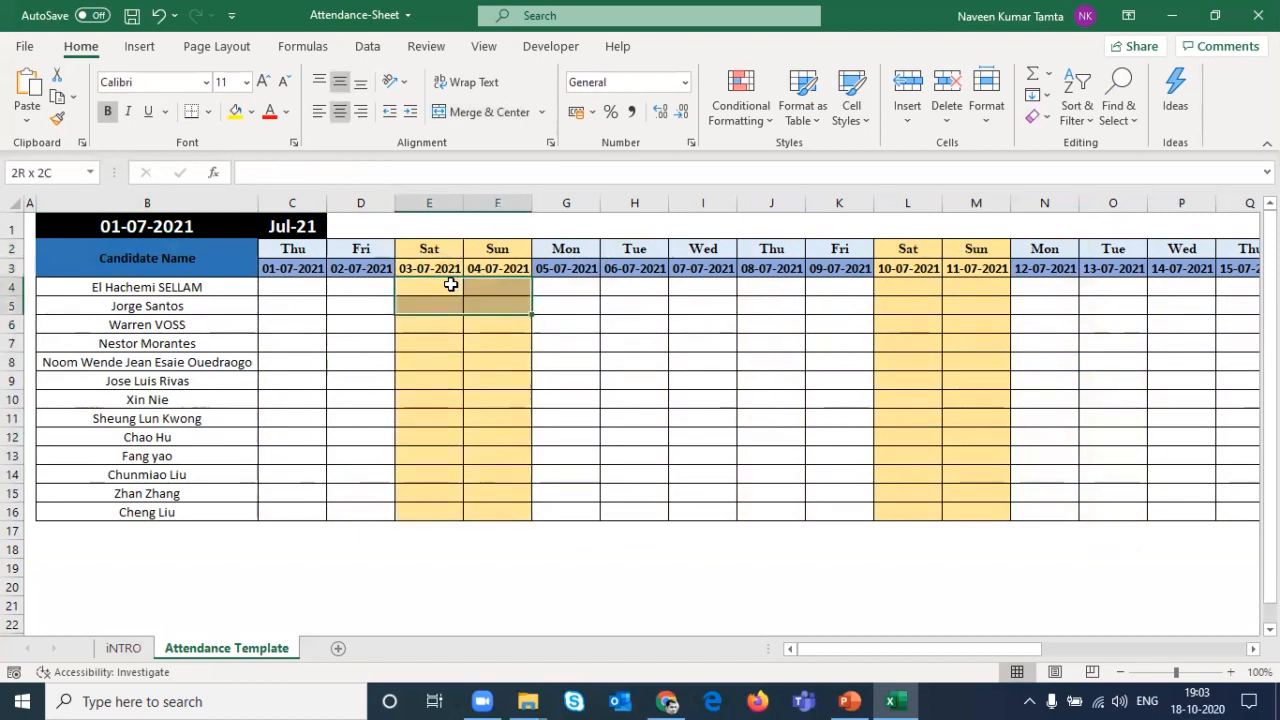
pyautogui.hotkey('shift', 'Down')
pyautogui.hotkey('shift', 'Down')
pyautogui.hotkey('shift', 'Down')
pyautogui.hotkey('shift', 'Down')
pyautogui.hotkey('shift', 'Down')
pyautogui.write('W')
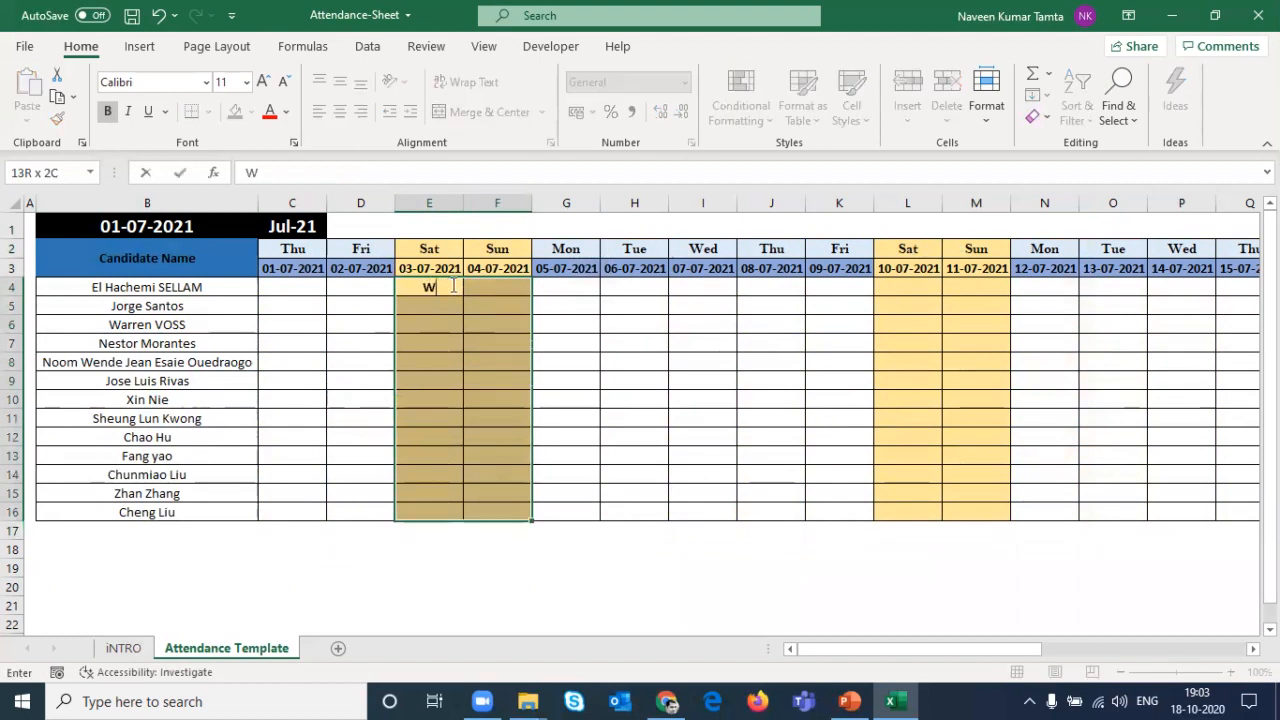
pyautogui.hotkey('ctrl', 'Return')
# Step: Copy the WO block E4:F16 to the second weekend, 10-07-2021 and 11-07-2021, starting at L4
pyautogui.hotkey('ctrl', 'c')
pyautogui.press('Right')
pyautogui.press('Right')
pyautogui.press('Right')
pyautogui.press('Right')
pyautogui.press('Right')
pyautogui.press('Right')
pyautogui.press('Right')
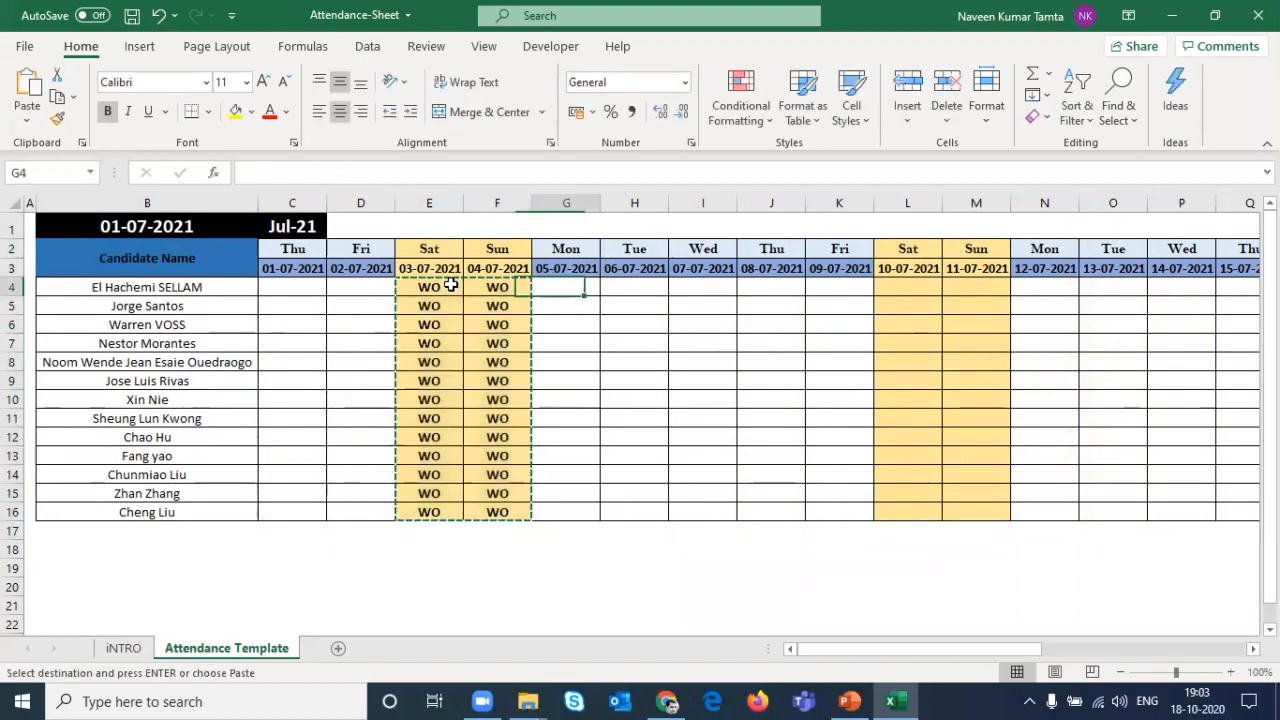
pyautogui.hotkey('ctrl', 'v')
# Step: Paste the copied WO block into the third weekend, 17-07-2021 and 18-07-2021, starting at S4
pyautogui.press('Right')
pyautogui.press('Right')
pyautogui.press('Right')
pyautogui.press('Right')
pyautogui.press('Right')
pyautogui.press('Right')
pyautogui.press('Right')
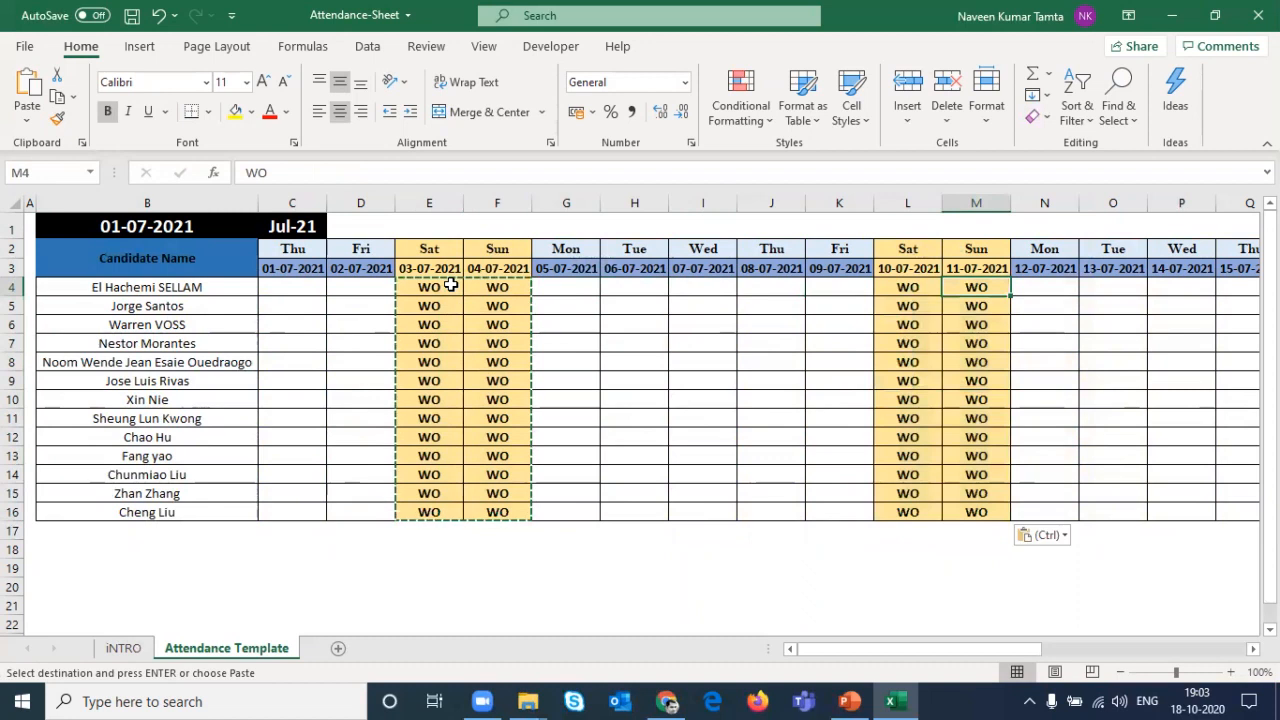
pyautogui.hotkey('ctrl', 'v')
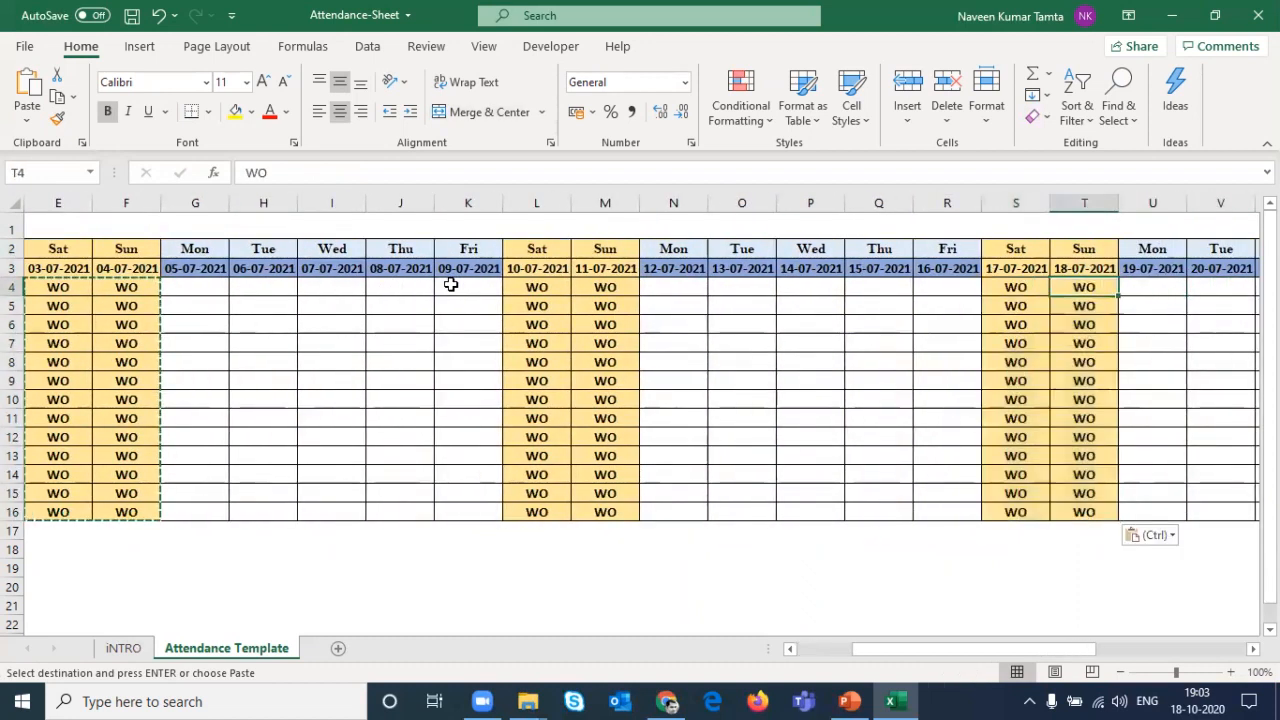
# Step: Paste the copied WO block into the fourth weekend, 24-07-2021 and 25-07-2021, starting at Z4
pyautogui.press('Right')
pyautogui.press('Right')
pyautogui.press('Right')
pyautogui.press('Right')
pyautogui.press('Right')
pyautogui.press('Right')
pyautogui.press('Right')
pyautogui.hotkey('ctrl', 'v')
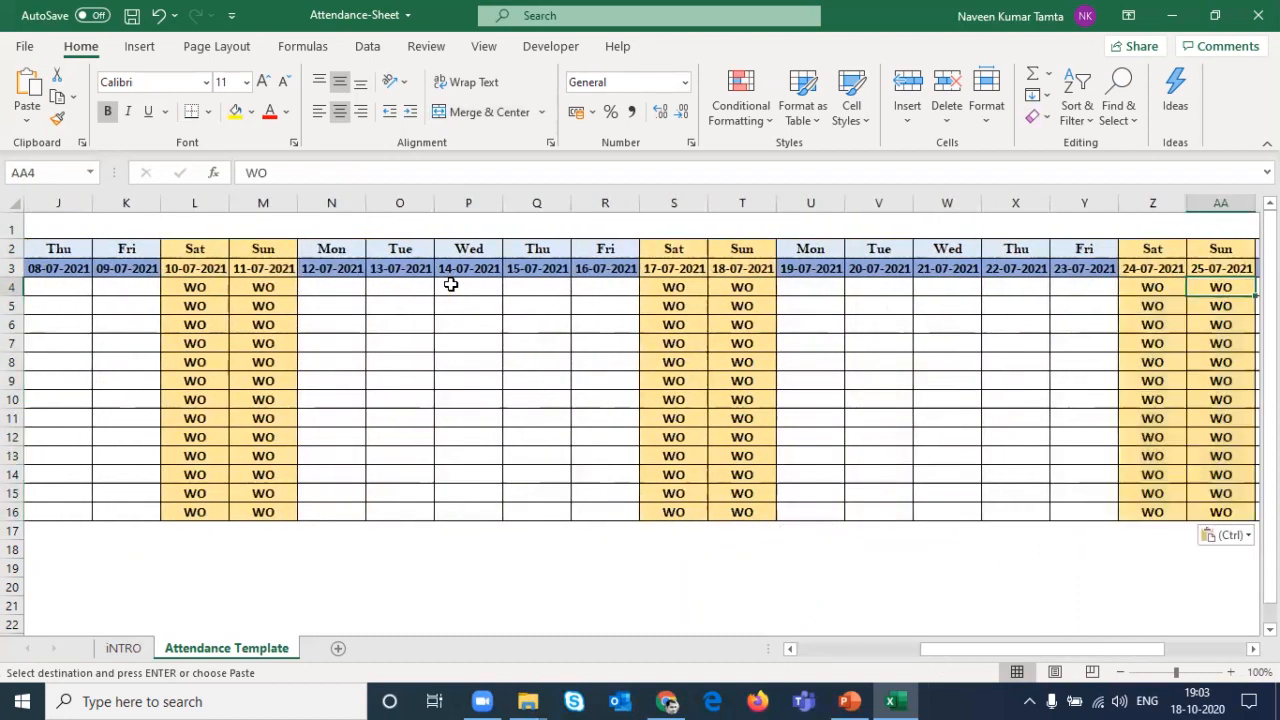
# Step: Try pasting the two-column WO block at AG4 under Saturday 31-07-2021, and undo that paste
pyautogui.press('Right')
pyautogui.press('Right')
pyautogui.press('Right')
pyautogui.press('Right')
pyautogui.press('Right')
pyautogui.press('Right')
pyautogui.press('Right')
pyautogui.press('Right')
pyautogui.press('Left')
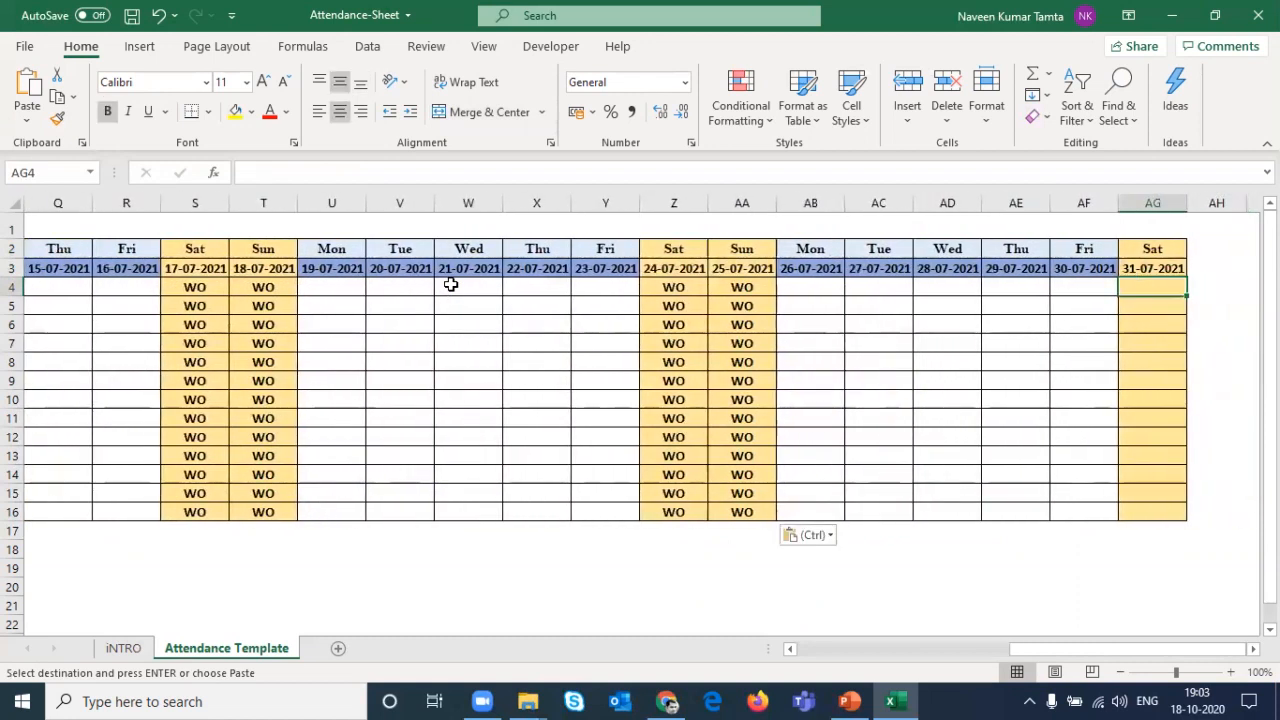
pyautogui.hotkey('ctrl', 'v')
pyautogui.hotkey('ctrl', 'z')
# Step: Copy the single WO column AA4:AA16 of Sunday 25-07-2021 to Saturday 31-07-2021, starting at AG4
pyautogui.press('Left')
pyautogui.press('Left')
pyautogui.press('Left')
pyautogui.press('Left')
pyautogui.press('Left')
pyautogui.press('Left')
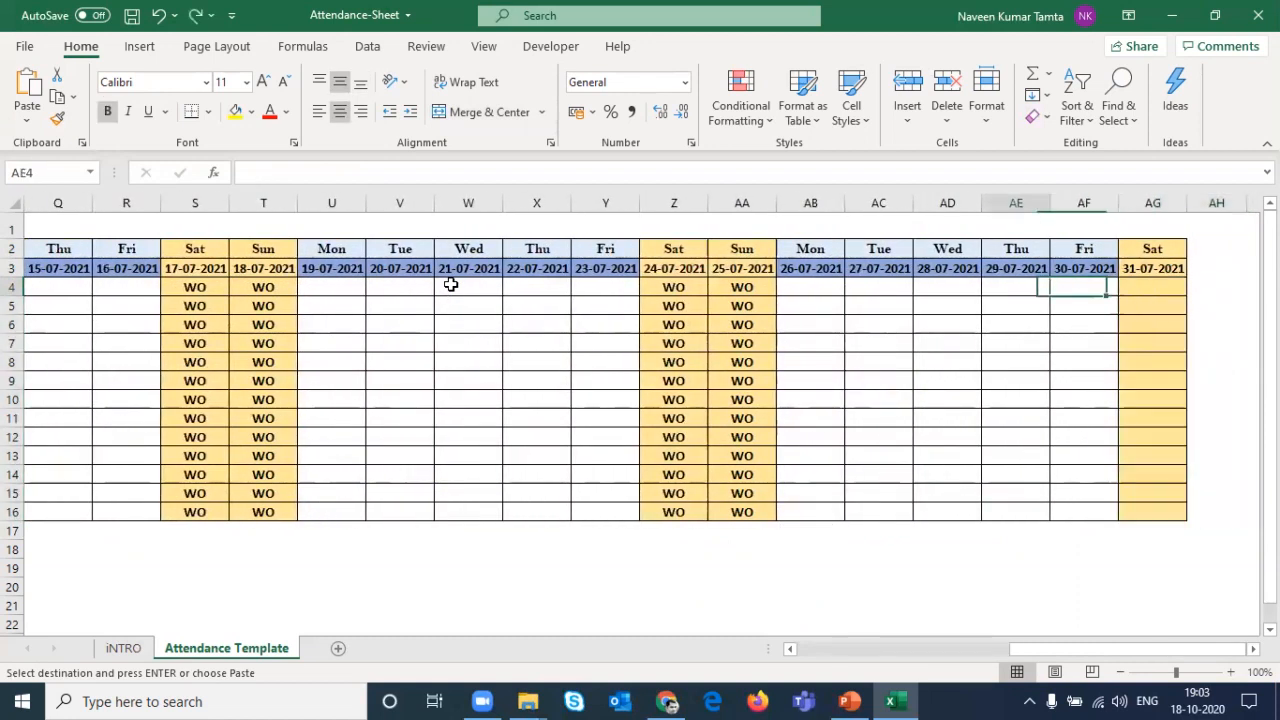
pyautogui.press('Right')
pyautogui.press('Right')
pyautogui.press('Right')
pyautogui.press('Right')
pyautogui.press('Right')
pyautogui.press('Right')
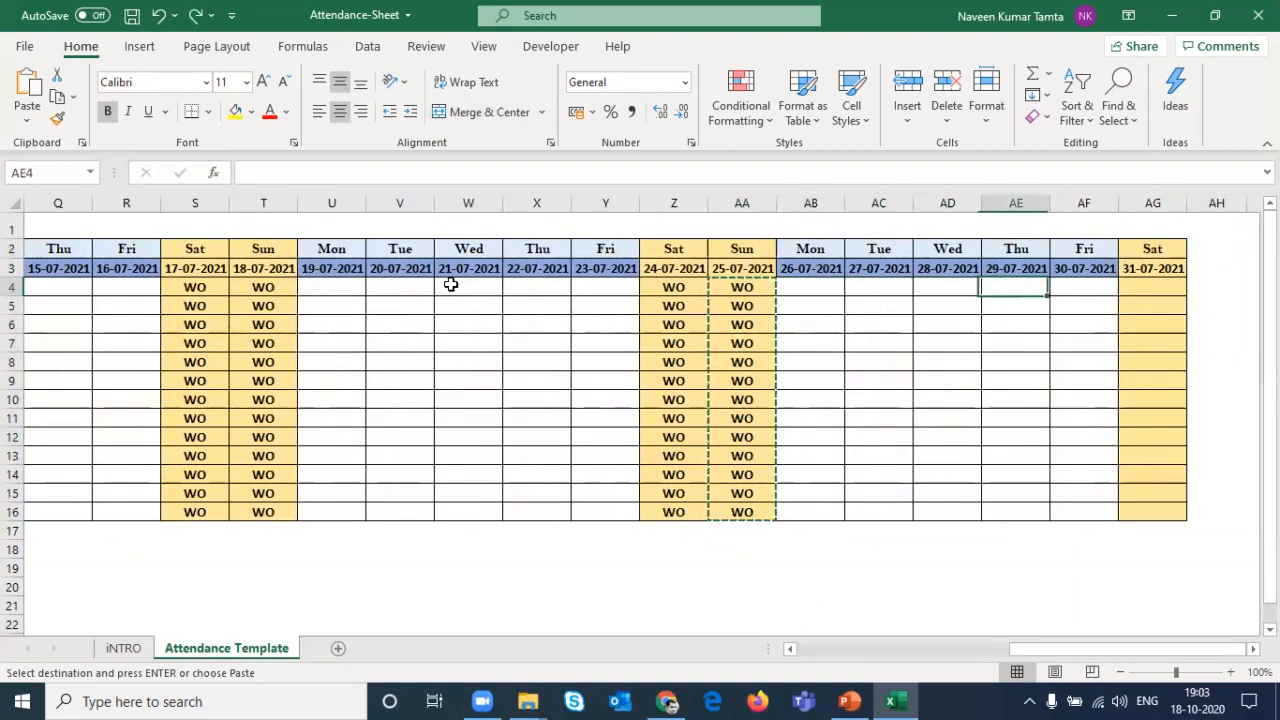
pyautogui.press('Return')
# Step: Set the template's start date in B1 to 01-08-2021
pyautogui.hotkey('ctrl', 'Left')
pyautogui.hotkey('ctrl', 'Left')
pyautogui.hotkey('ctrl', 'Left')
pyautogui.hotkey('ctrl', 'Left')
pyautogui.hotkey('ctrl', 'Left')
pyautogui.hotkey('ctrl', 'Left')
pyautogui.hotkey('ctrl', 'Left')
pyautogui.hotkey('ctrl', 'Left')
pyautogui.hotkey('ctrl', 'Left')
pyautogui.press('Right')
pyautogui.press('Right')
pyautogui.press('Up')
pyautogui.press('Up')
pyautogui.press('Up')
pyautogui.press('Left')
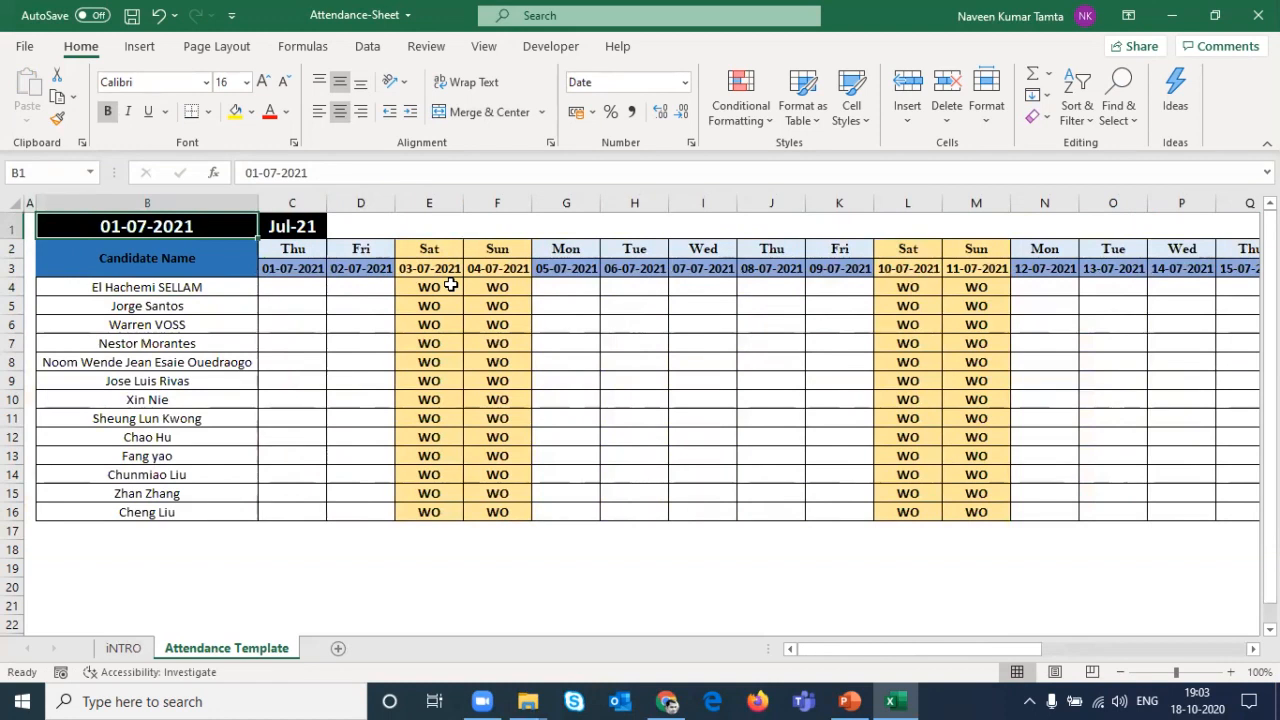
pyautogui.press('F2')
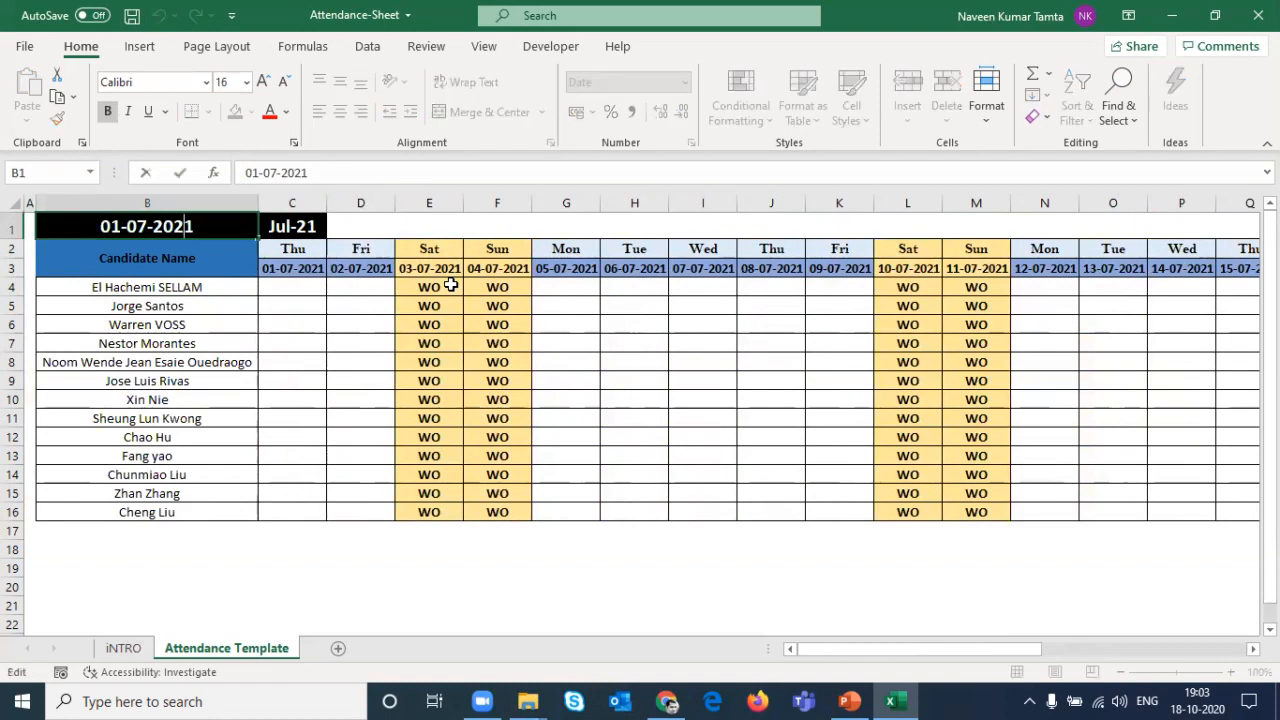
pyautogui.write('8')
pyautogui.press('Return')
# Step: Examine the Sunday 01-08-2021 column from C2 down to the last candidate row for week-off entries
pyautogui.press('Down')
pyautogui.press('Right')
pyautogui.press('Up')
pyautogui.press('Up')
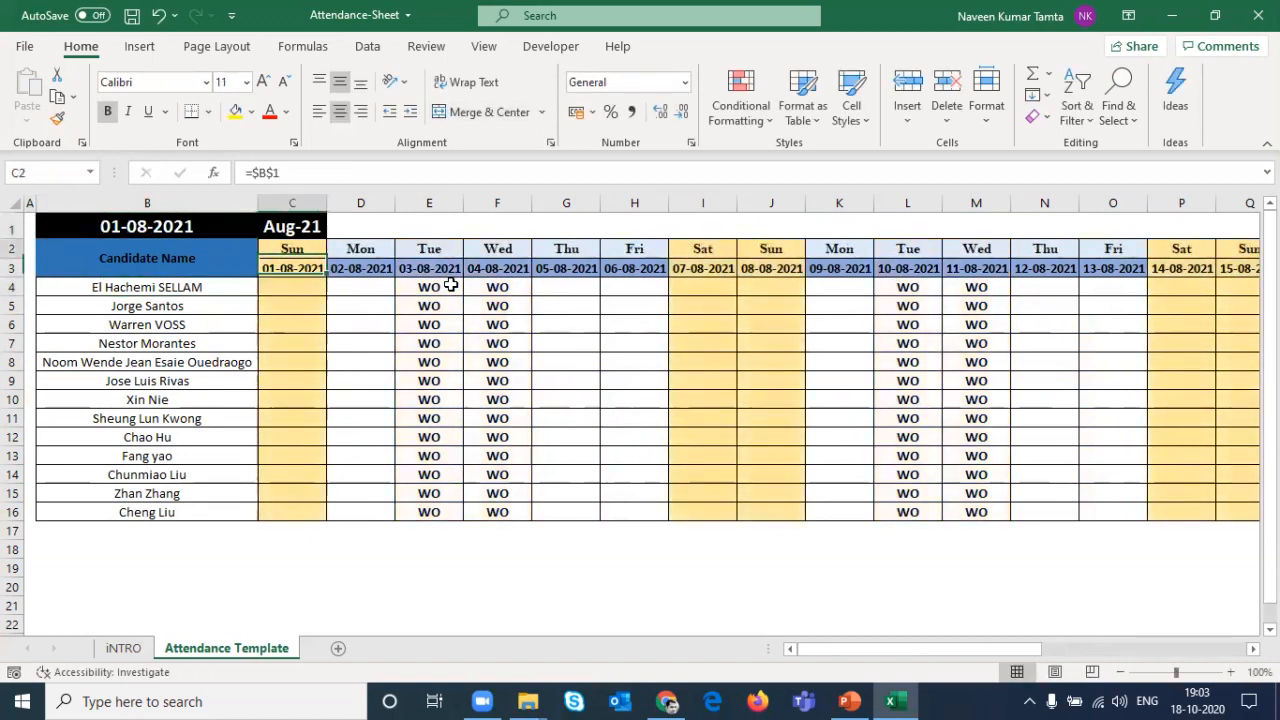
pyautogui.hotkey('shift', 'Down')
pyautogui.hotkey('shift', 'Down')
pyautogui.hotkey('shift', 'Down')
pyautogui.hotkey('shift', 'Down')
pyautogui.hotkey('shift', 'Down')
pyautogui.hotkey('shift', 'Down')
pyautogui.hotkey('shift', 'Down')
pyautogui.hotkey('shift', 'Down')
pyautogui.hotkey('shift', 'Down')
pyautogui.hotkey('shift', 'Down')
pyautogui.hotkey('shift', 'Down')
pyautogui.hotkey('shift', 'Down')
pyautogui.hotkey('shift', 'Down')
pyautogui.hotkey('shift', 'Down')
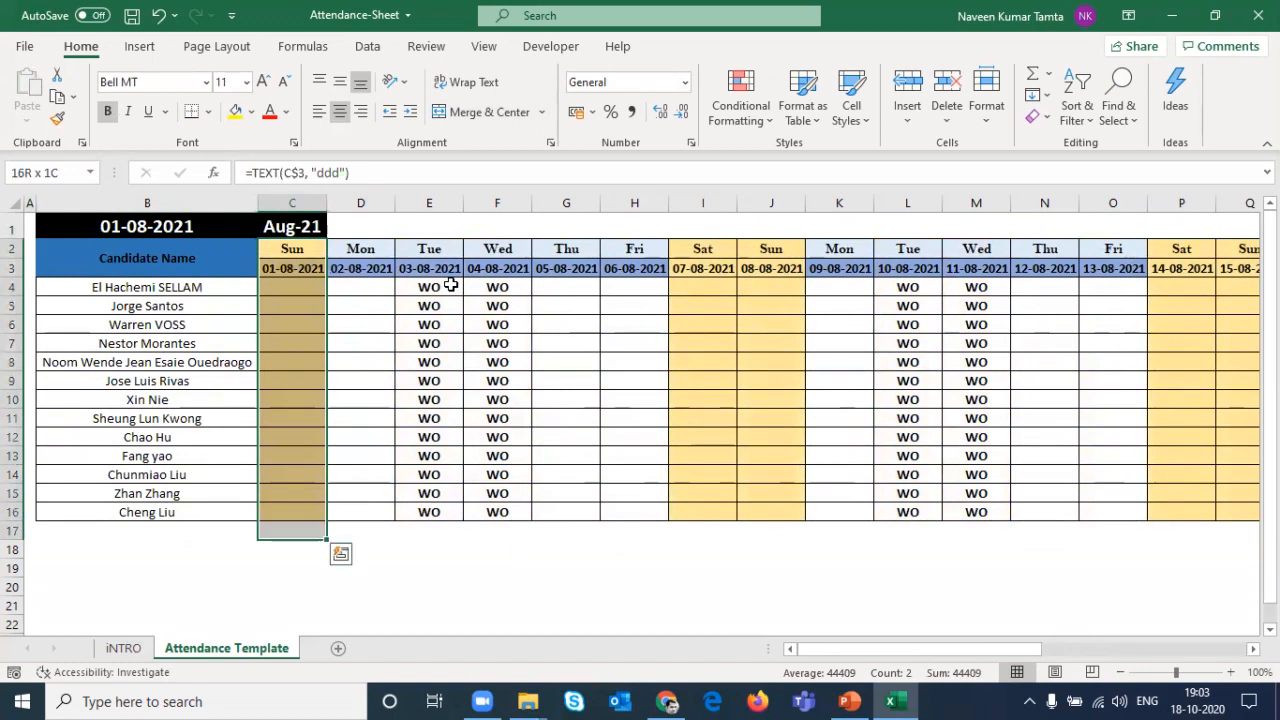
# Step: Examine the weekend columns of 07-08-2021 and 08-08-2021 from I2 down to the last candidate row
pyautogui.press('Right')
pyautogui.press('Right')
pyautogui.press('Right')
pyautogui.press('Right')
pyautogui.press('Right')
pyautogui.press('Right')
pyautogui.press('Right')
pyautogui.press('Left')
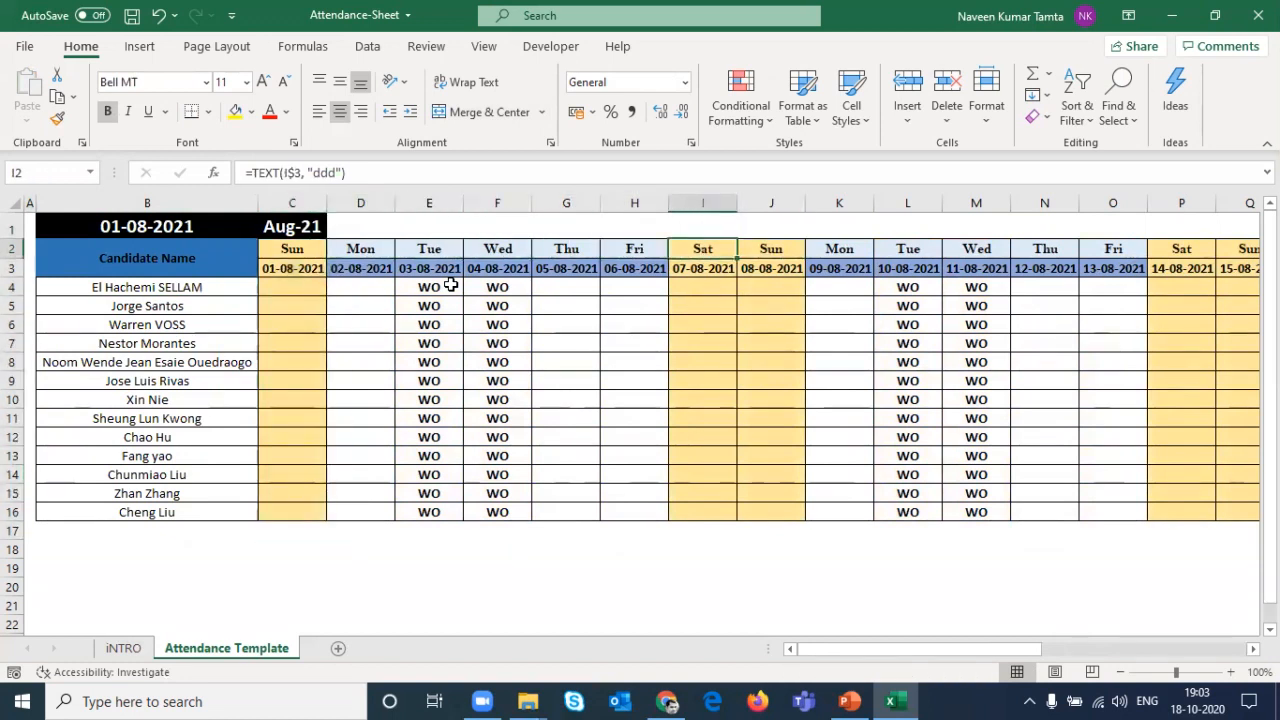
pyautogui.hotkey('shift', 'Right')
pyautogui.hotkey('shift', 'Down')
pyautogui.hotkey('shift', 'Down')
pyautogui.hotkey('shift', 'Down')
pyautogui.hotkey('shift', 'Down')
pyautogui.hotkey('shift', 'Down')
pyautogui.hotkey('shift', 'Down')
pyautogui.hotkey('shift', 'Down')
pyautogui.hotkey('shift', 'Down')
pyautogui.hotkey('shift', 'Down')
pyautogui.hotkey('shift', 'Down')
pyautogui.hotkey('shift', 'Down')
pyautogui.hotkey('shift', 'Down')
pyautogui.hotkey('shift', 'Down')
pyautogui.hotkey('shift', 'Down')
pyautogui.press('Left')
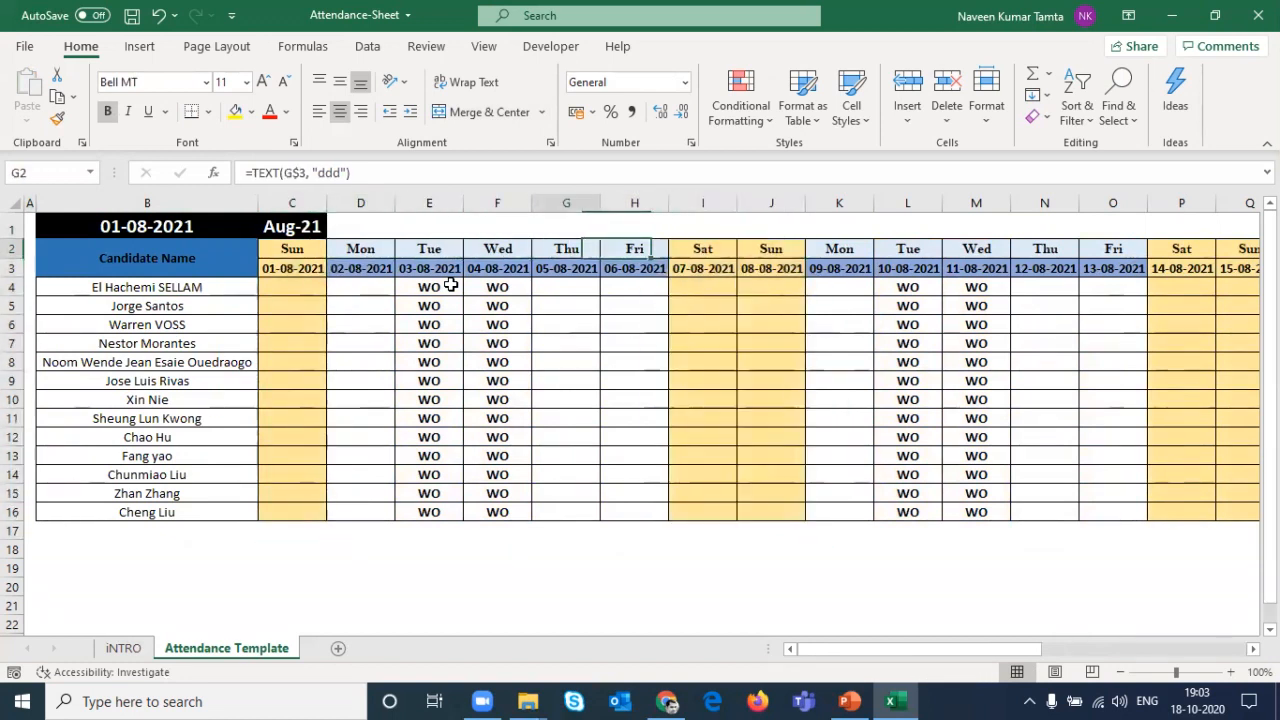
# Step: Inspect the leftover WO block E4:F16 under Tuesday 03-08-2021 and Wednesday 04-08-2021
pyautogui.press('Left')
pyautogui.press('Down')
pyautogui.press('Left')
pyautogui.press('Left')
pyautogui.press('Down')
pyautogui.hotkey('shift', 'Right')
pyautogui.hotkey('shift', 'Down')
pyautogui.hotkey('shift', 'Down')
pyautogui.hotkey('shift', 'Down')
pyautogui.hotkey('shift', 'Down')
pyautogui.hotkey('shift', 'Down')
pyautogui.hotkey('shift', 'Down')
pyautogui.hotkey('shift', 'Down')
pyautogui.hotkey('shift', 'Down')
pyautogui.hotkey('shift', 'Down')
pyautogui.hotkey('shift', 'Down')
pyautogui.hotkey('shift', 'Down')
pyautogui.hotkey('shift', 'Down')
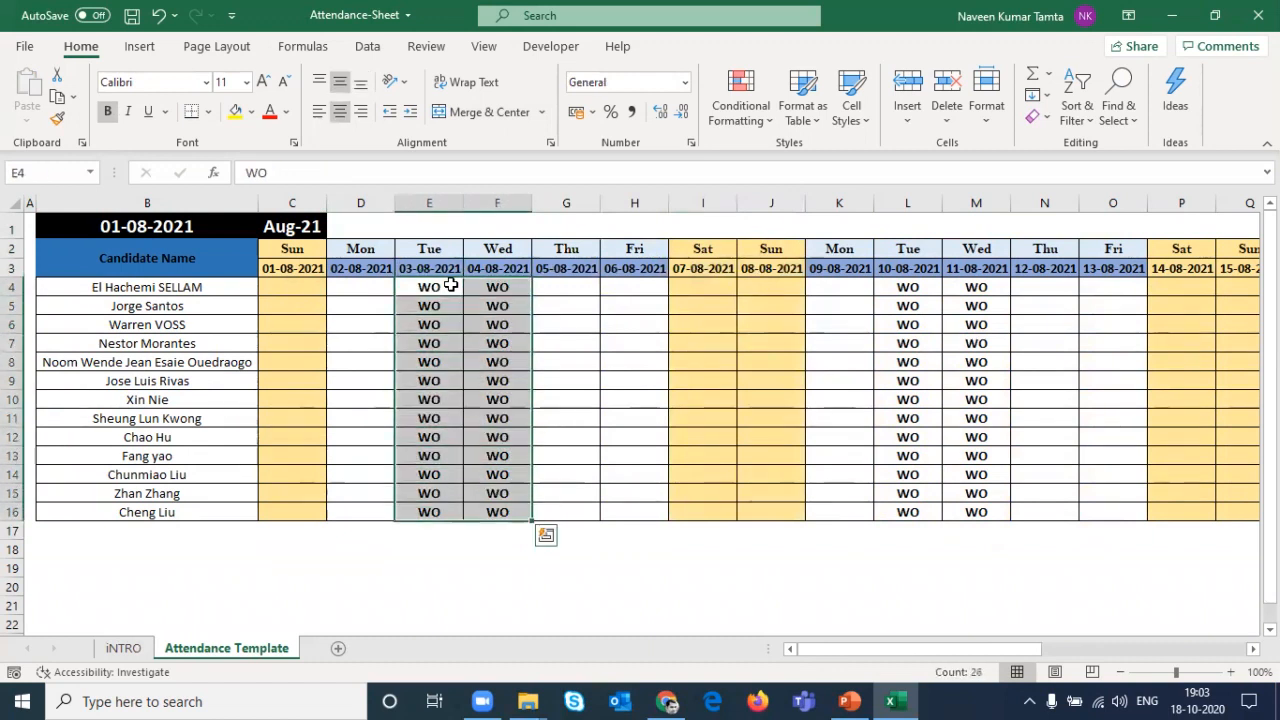
pyautogui.press('Up')
pyautogui.press('Up')
pyautogui.press('Left')
pyautogui.press('Left')
pyautogui.press('Left')
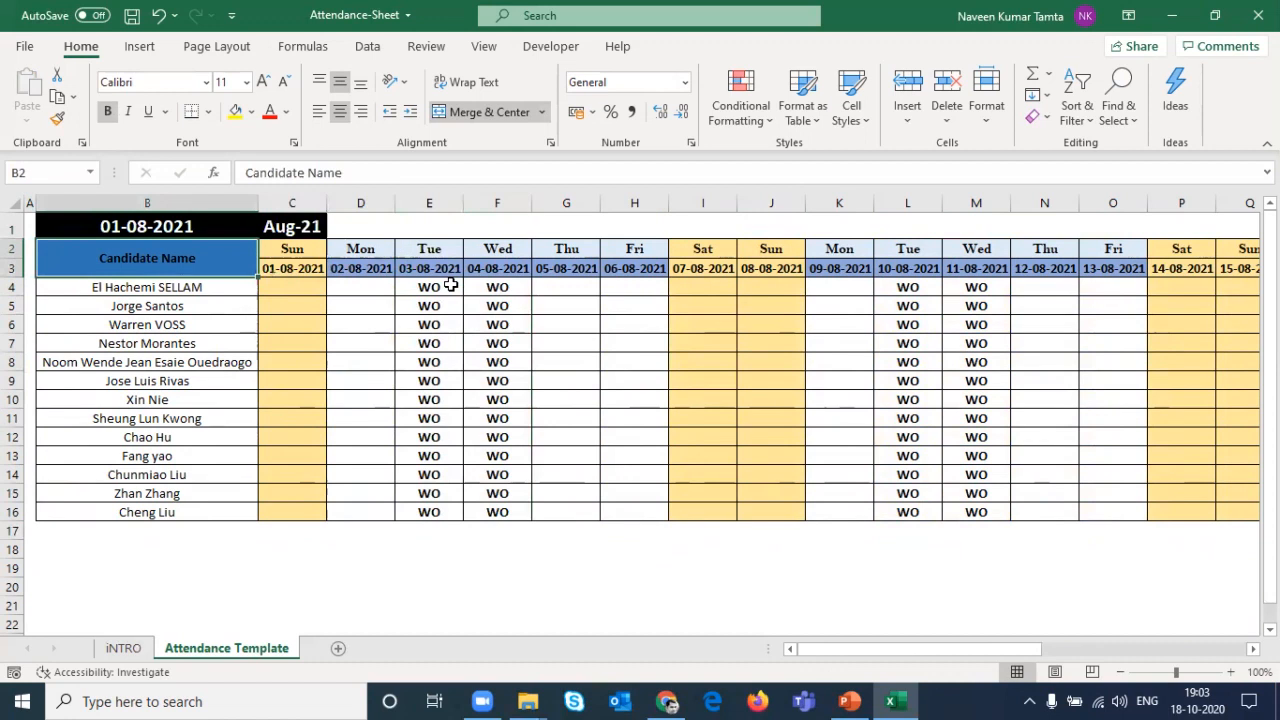
# Step: Recheck the highlighted Sunday 01-08-2021 column, C2:C16, against its day header
pyautogui.press('Up')
pyautogui.press('Down')
pyautogui.press('Right')
pyautogui.hotkey('shift', 'Down')
pyautogui.hotkey('shift', 'Down')
pyautogui.hotkey('shift', 'Down')
pyautogui.hotkey('shift', 'Down')
pyautogui.hotkey('shift', 'Down')
pyautogui.hotkey('shift', 'Down')
pyautogui.hotkey('shift', 'Down')
pyautogui.hotkey('shift', 'Down')
pyautogui.hotkey('shift', 'Down')
pyautogui.hotkey('shift', 'Down')
pyautogui.hotkey('shift', 'Down')
pyautogui.hotkey('shift', 'Down')
pyautogui.hotkey('shift', 'Down')
pyautogui.hotkey('shift', 'Down')
# Step: Recheck the WO entries in E4:F16 against their Tuesday and Wednesday headers, and return to the start date in B1
pyautogui.press('Right')
pyautogui.press('Right')
pyautogui.press('Down')
pyautogui.press('Down')
pyautogui.hotkey('shift', 'Right')
pyautogui.hotkey('shift', 'Down')
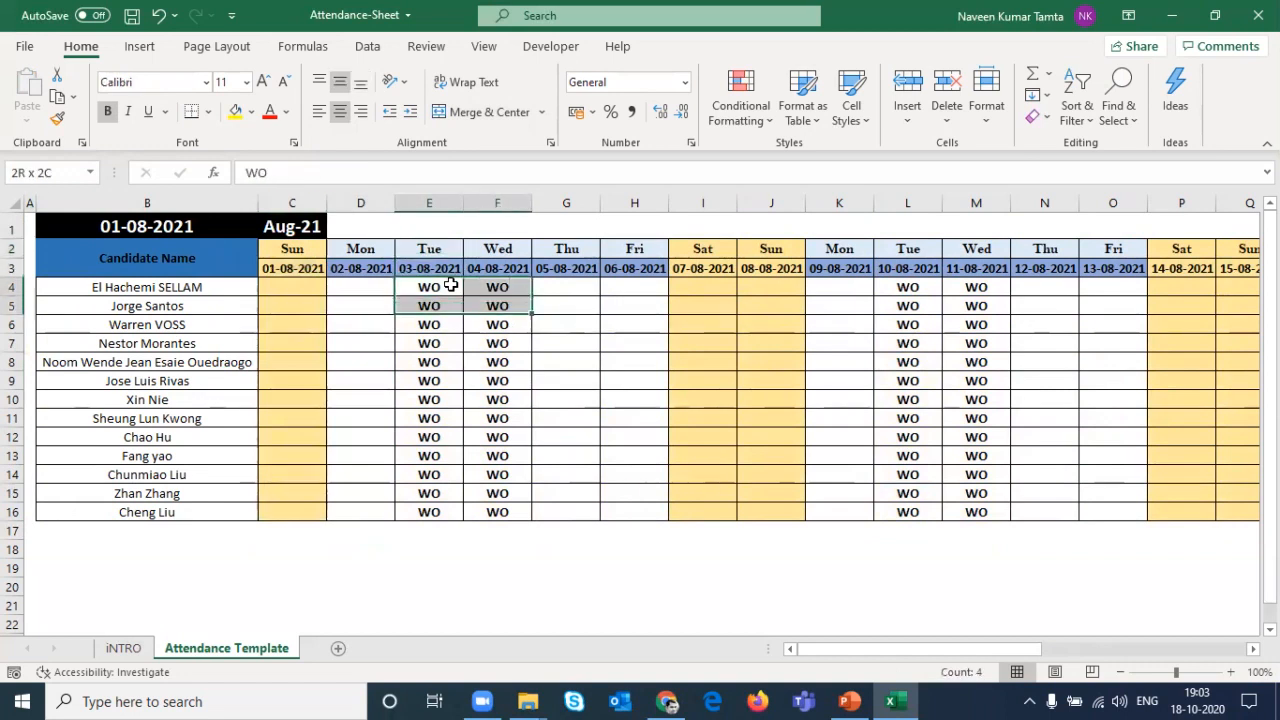
pyautogui.hotkey('shift', 'Down')
pyautogui.hotkey('shift', 'Down')
pyautogui.hotkey('shift', 'Down')
pyautogui.hotkey('shift', 'Down')
pyautogui.hotkey('shift', 'Down')
pyautogui.hotkey('shift', 'Down')
pyautogui.hotkey('shift', 'Down')
pyautogui.hotkey('shift', 'Down')
pyautogui.hotkey('shift', 'Down')
pyautogui.hotkey('shift', 'Down')
pyautogui.hotkey('shift', 'Down')
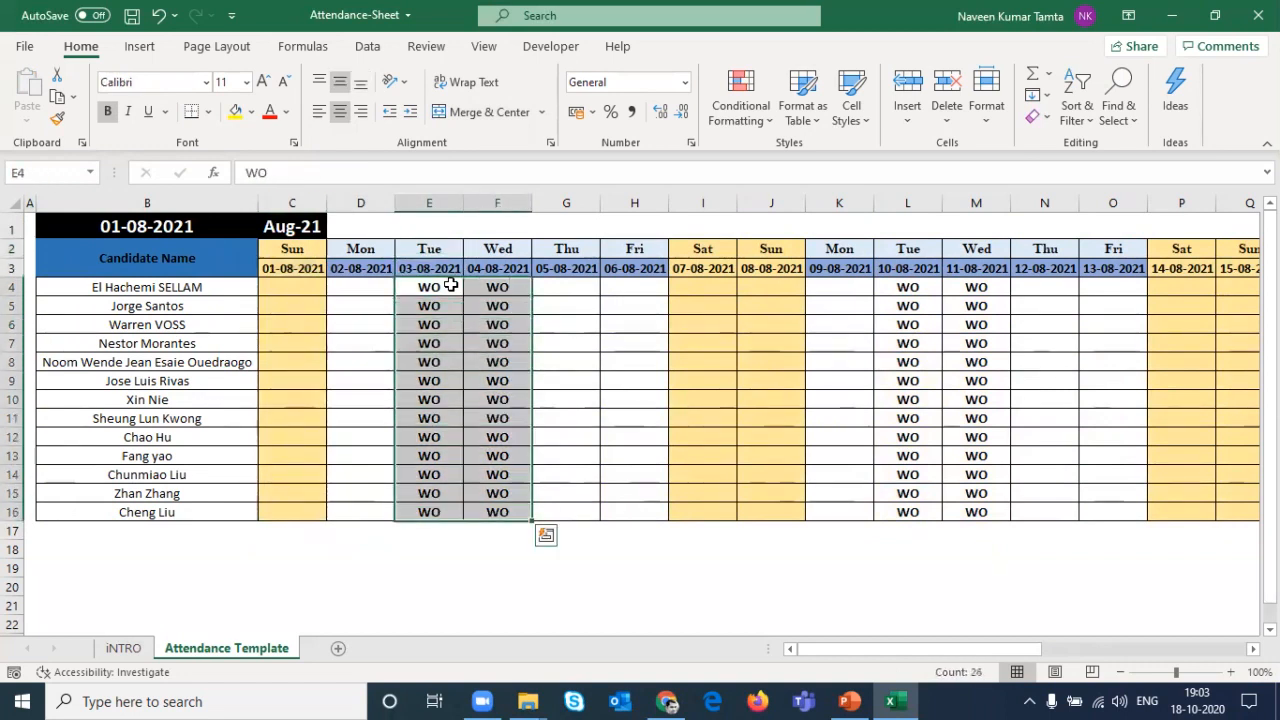
pyautogui.press('Up')
pyautogui.press('Up')
pyautogui.press('Up')
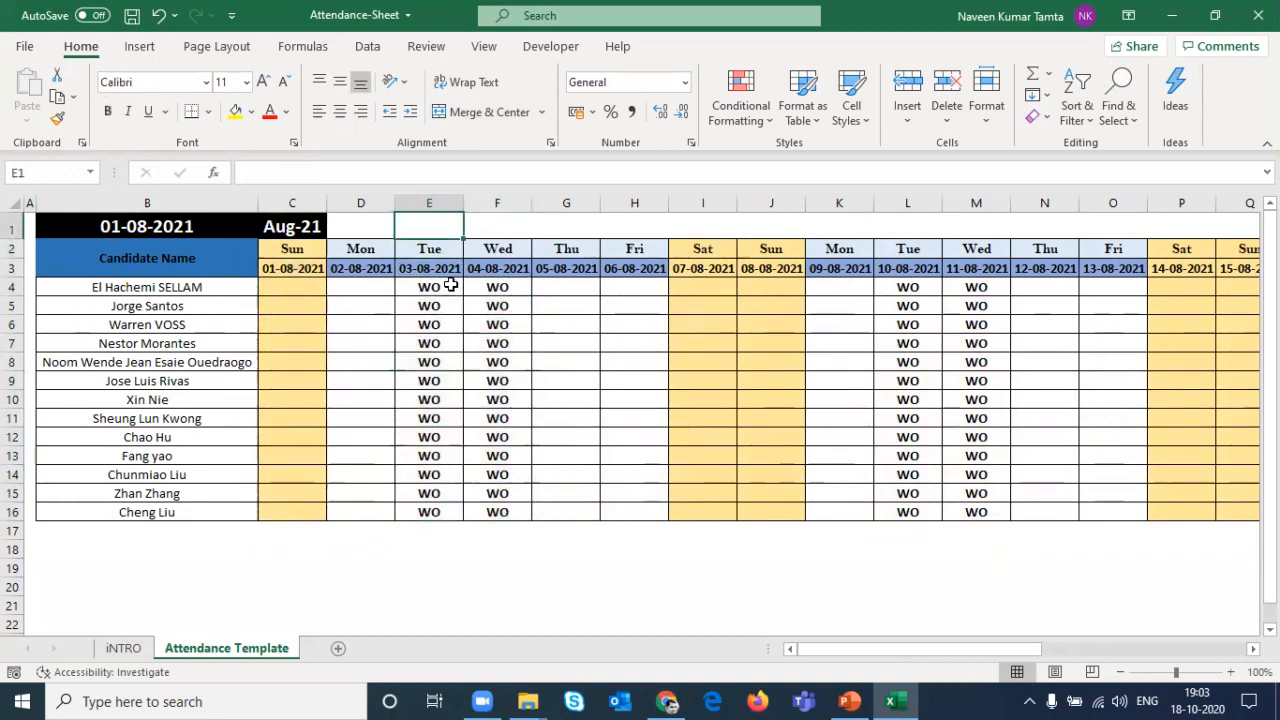
pyautogui.press('Left')
pyautogui.press('Left')
pyautogui.press('Left')
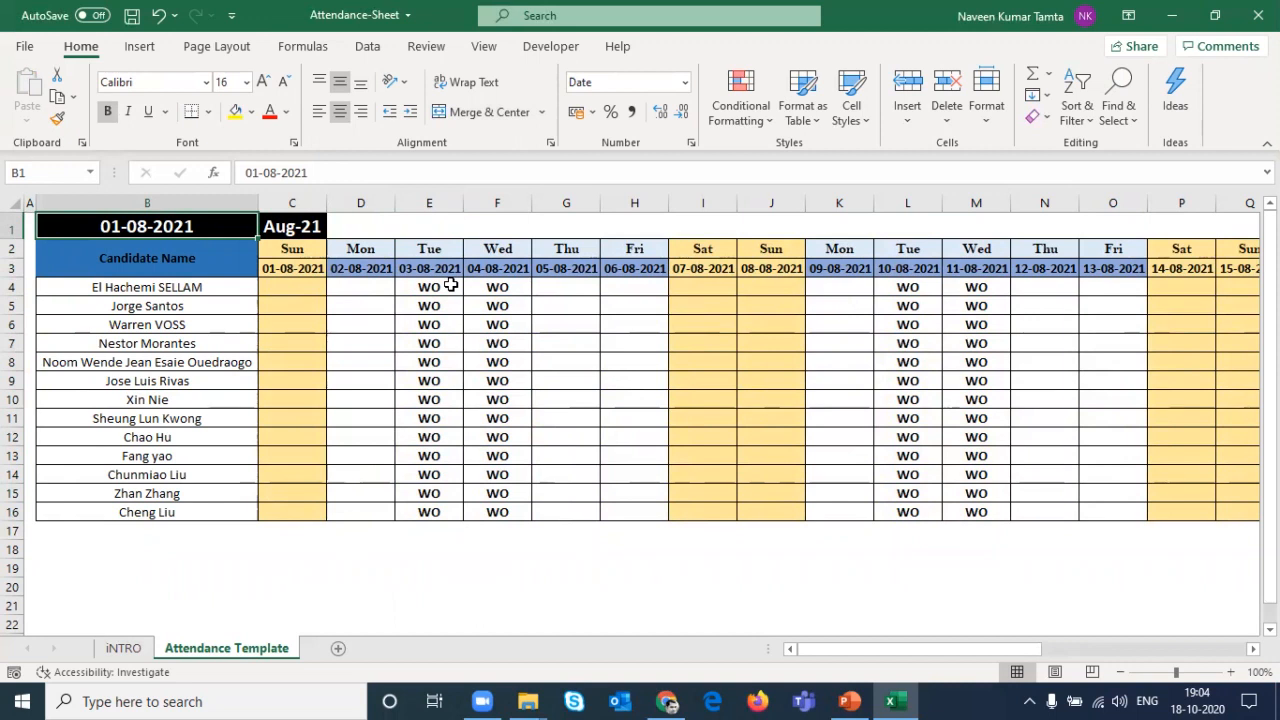
# Step: Select the WO block E4:F16 under 03-08-2021 and 04-08-2021
pyautogui.press('Down')
pyautogui.press('Down')
pyautogui.press('Right')
pyautogui.press('Right')
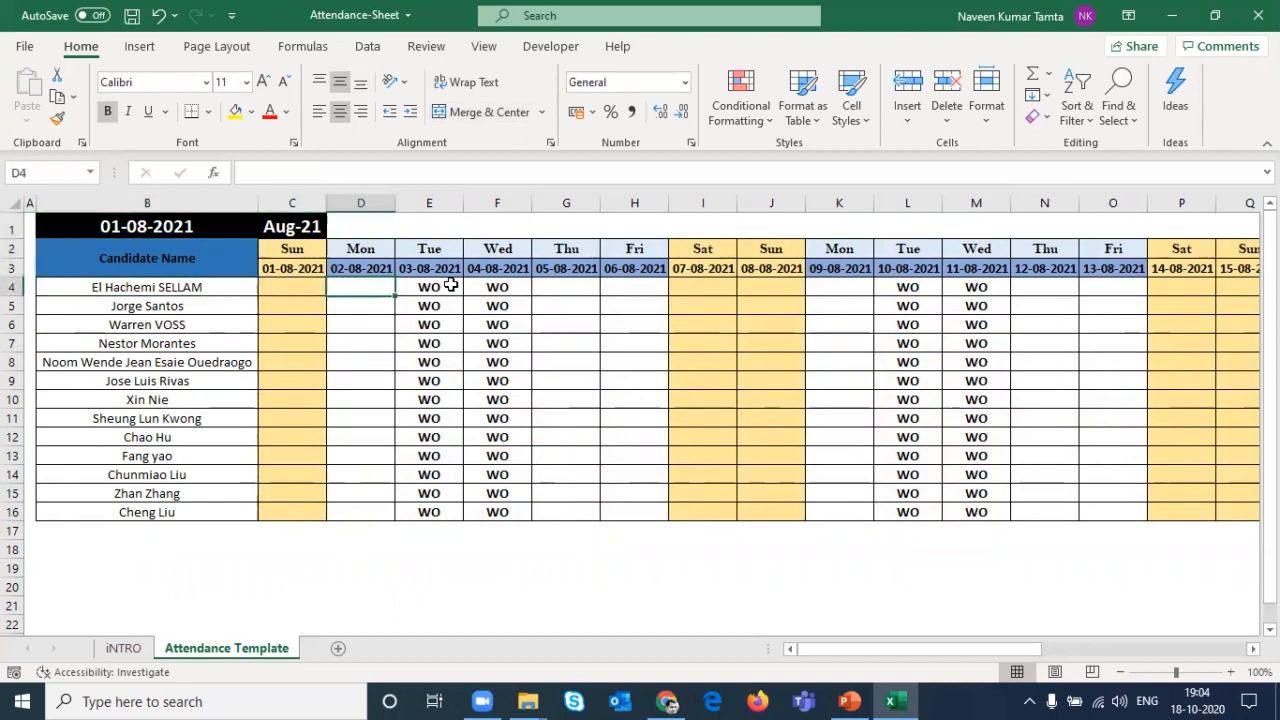
pyautogui.press('Right')
pyautogui.hotkey('shift', 'Right')
pyautogui.hotkey('shift', 'Down')
pyautogui.hotkey('shift', 'Down')
pyautogui.hotkey('shift', 'Down')
pyautogui.hotkey('shift', 'Down')
pyautogui.hotkey('shift', 'Down')
pyautogui.hotkey('shift', 'Down')
pyautogui.hotkey('shift', 'Down')
pyautogui.hotkey('shift', 'Down')
pyautogui.hotkey('shift', 'Down')
pyautogui.hotkey('shift', 'Down')
pyautogui.hotkey('shift', 'Down')
pyautogui.hotkey('shift', 'Down')
pyautogui.hotkey('shift', 'Down')
pyautogui.hotkey('shift', 'Down')
pyautogui.hotkey('shift', 'Up')
pyautogui.hotkey('shift', 'Up')
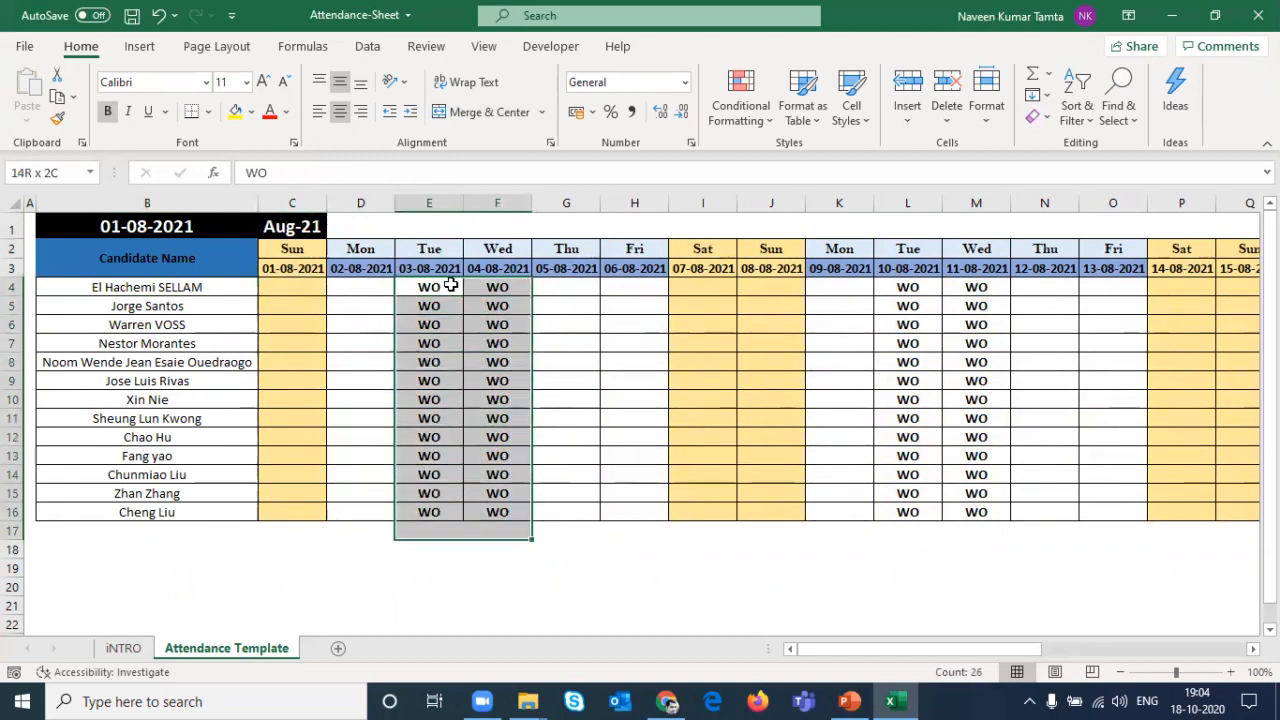
# Step: Try clearing the WO entries under 03-08-2021 and 04-08-2021 in E4:F16, and undo the deletion
pyautogui.press('Delete')
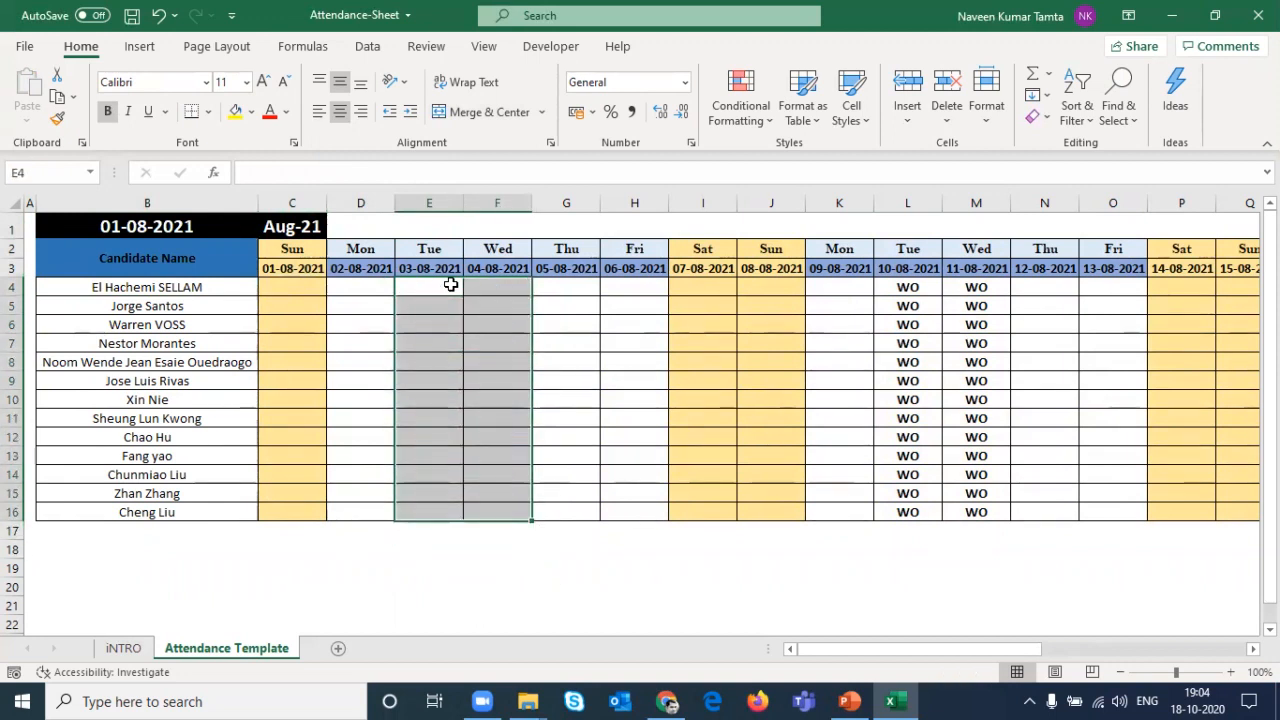
pyautogui.press('Right')
pyautogui.press('Right')
pyautogui.press('Right')
pyautogui.press('Right')
pyautogui.press('Right')
pyautogui.press('Right')
pyautogui.press('Right')
pyautogui.press('Up')
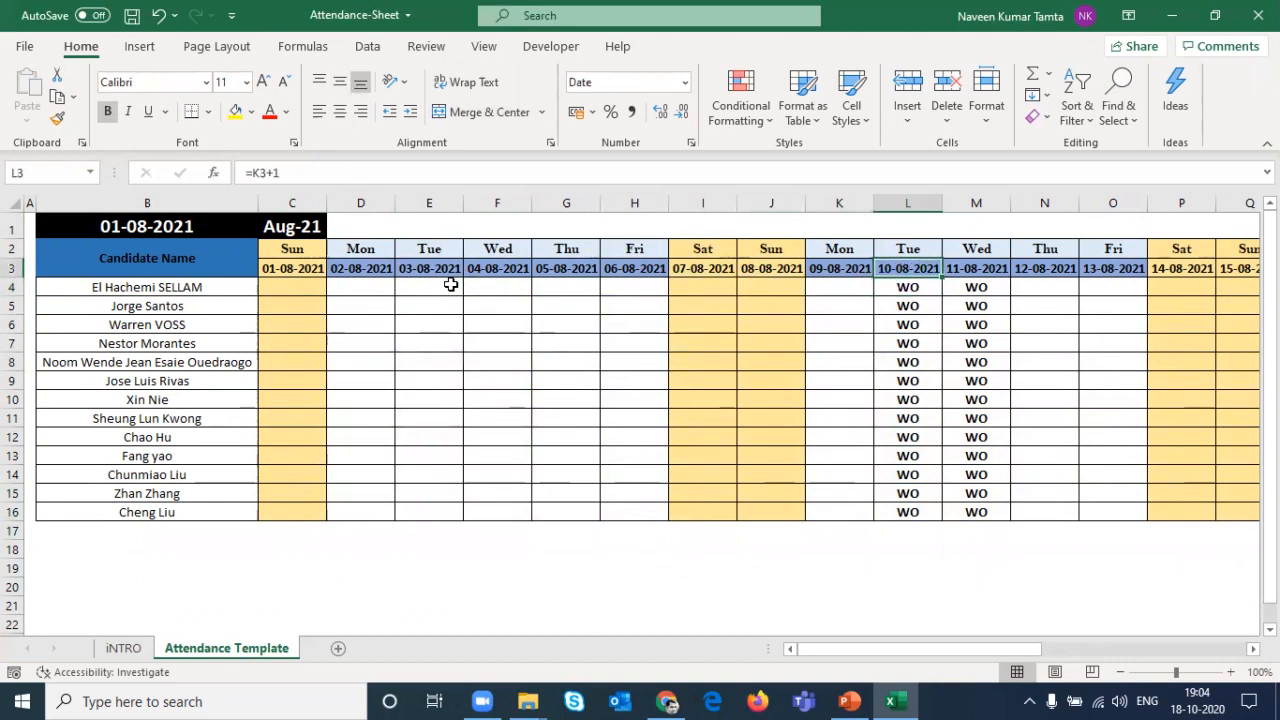
pyautogui.hotkey('ctrl', 'z')
# Step: Clear all attendance entries in C4:AG16, covering every August date for all candidates
pyautogui.press('Left')
pyautogui.press('Left')
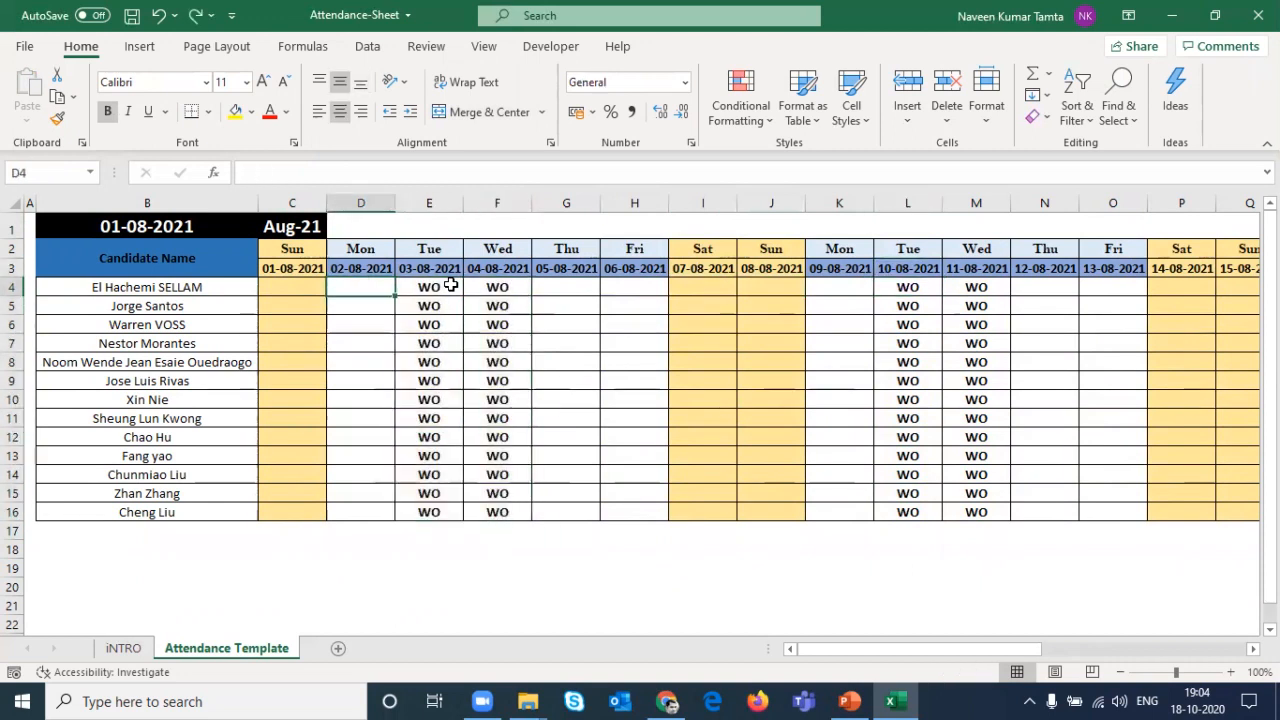
pyautogui.hotkey('shift', 'Down')
pyautogui.hotkey('shift', 'Down')
pyautogui.hotkey('shift', 'Down')
pyautogui.hotkey('shift', 'Down')
pyautogui.hotkey('shift', 'Down')
pyautogui.hotkey('shift', 'Down')
pyautogui.hotkey('shift', 'Down')
pyautogui.hotkey('shift', 'Down')
pyautogui.hotkey('shift', 'Down')
pyautogui.hotkey('shift', 'Down')
pyautogui.hotkey('shift', 'Down')
pyautogui.hotkey('shift', 'Down')
pyautogui.hotkey('shift', 'Right')
pyautogui.hotkey('shift', 'Right')
pyautogui.hotkey('shift', 'Right')
pyautogui.hotkey('shift', 'Right')
pyautogui.hotkey('shift', 'Right')
pyautogui.hotkey('shift', 'Right')
pyautogui.hotkey('shift', 'Right')
pyautogui.hotkey('shift', 'Right')
pyautogui.hotkey('shift', 'Right')
pyautogui.hotkey('shift', 'Right')
pyautogui.hotkey('shift', 'Right')
pyautogui.hotkey('shift', 'Right')
pyautogui.hotkey('shift', 'Right')
pyautogui.hotkey('shift', 'Right')
pyautogui.hotkey('shift', 'Right')
pyautogui.hotkey('shift', 'Right')
pyautogui.hotkey('shift', 'Right')
pyautogui.hotkey('shift', 'Right')
pyautogui.hotkey('shift', 'Right')
pyautogui.hotkey('shift', 'Right')
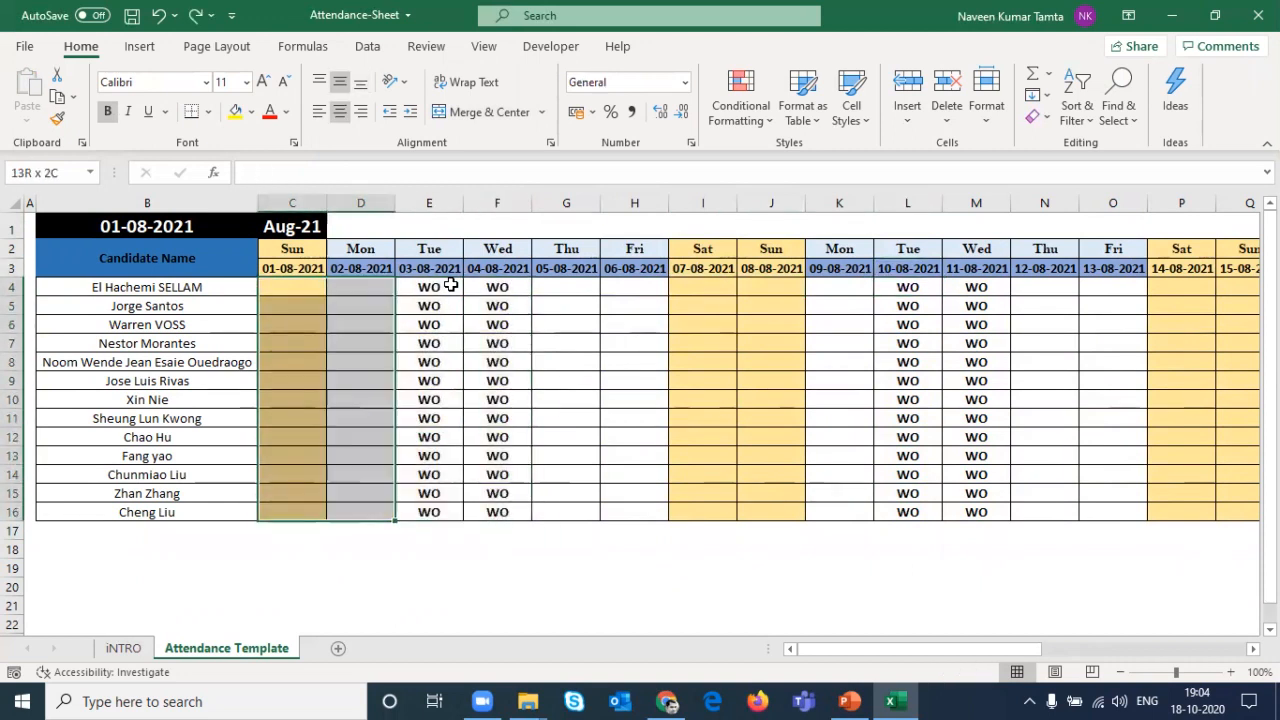
pyautogui.hotkey('shift', 'Right')
pyautogui.hotkey('shift', 'Right')
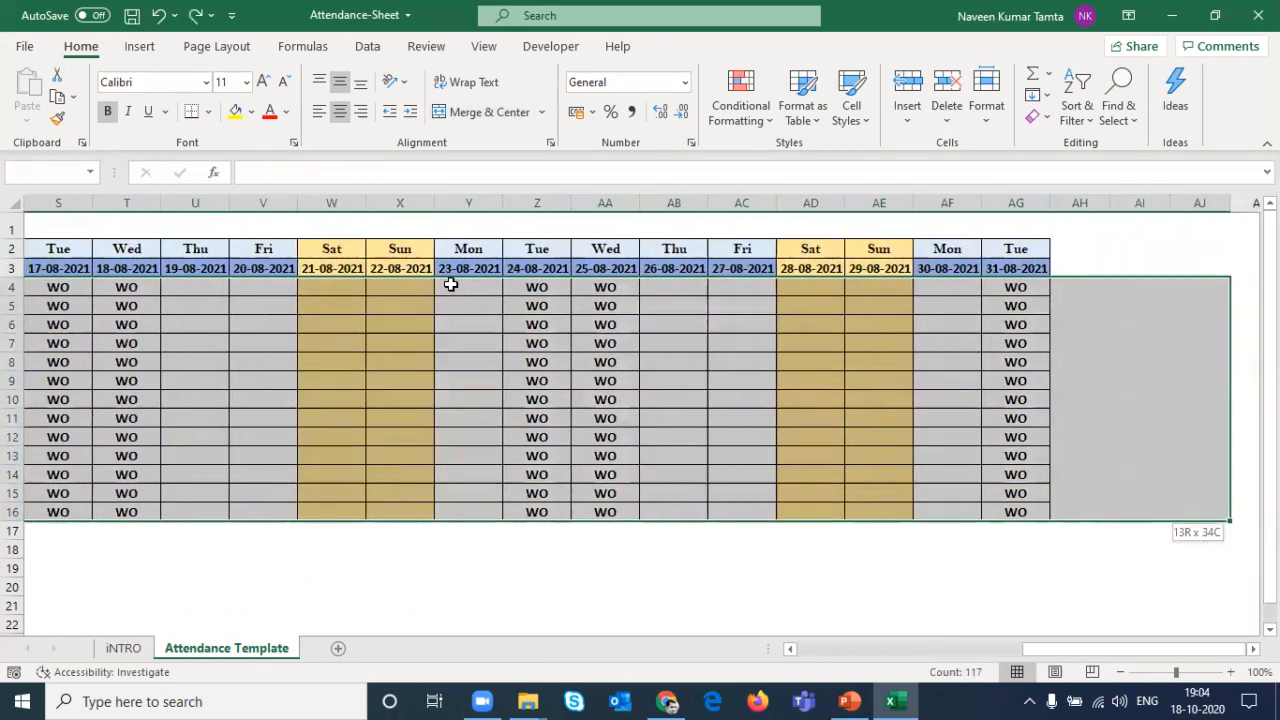
pyautogui.hotkey('shift', 'Left')
pyautogui.hotkey('shift', 'Left')
pyautogui.hotkey('shift', 'Left')
pyautogui.press('Delete')
pyautogui.press('Left')
pyautogui.press('Right')
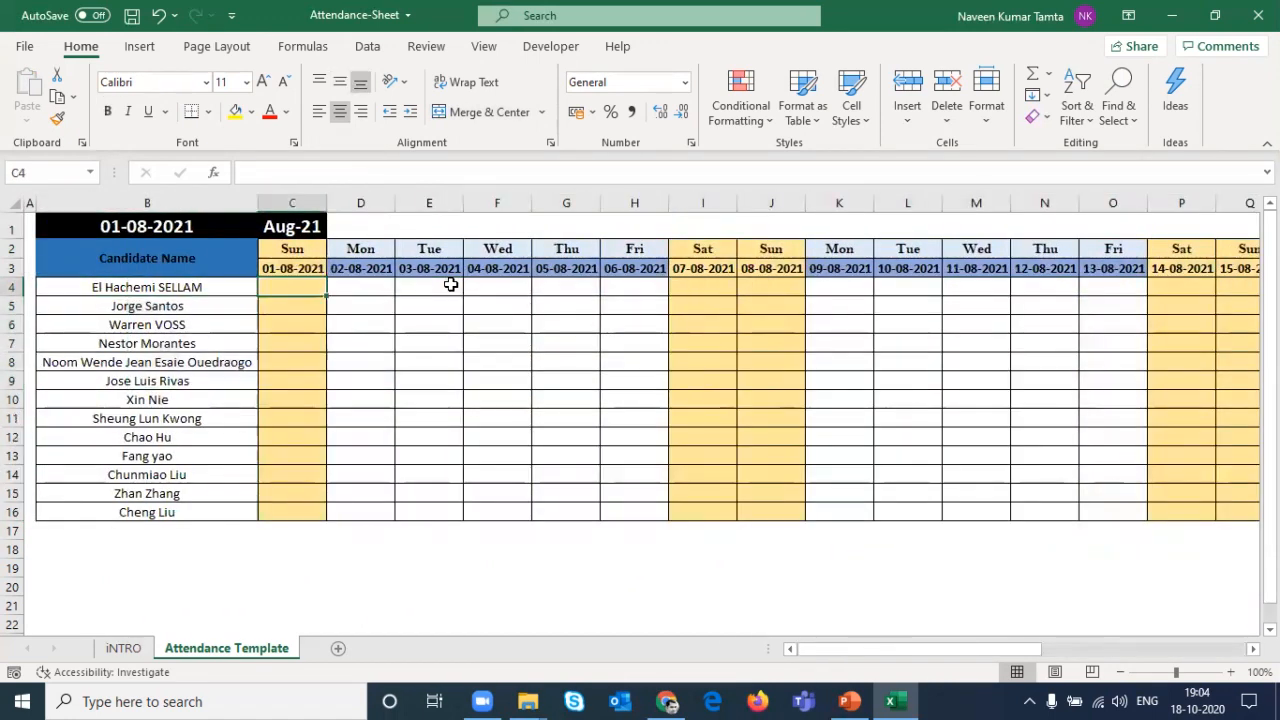
# Step: Undo the clearing of the attendance grid and the last start-date change in B1
pyautogui.hotkey('ctrl', 'z')
pyautogui.hotkey('ctrl', 'z')
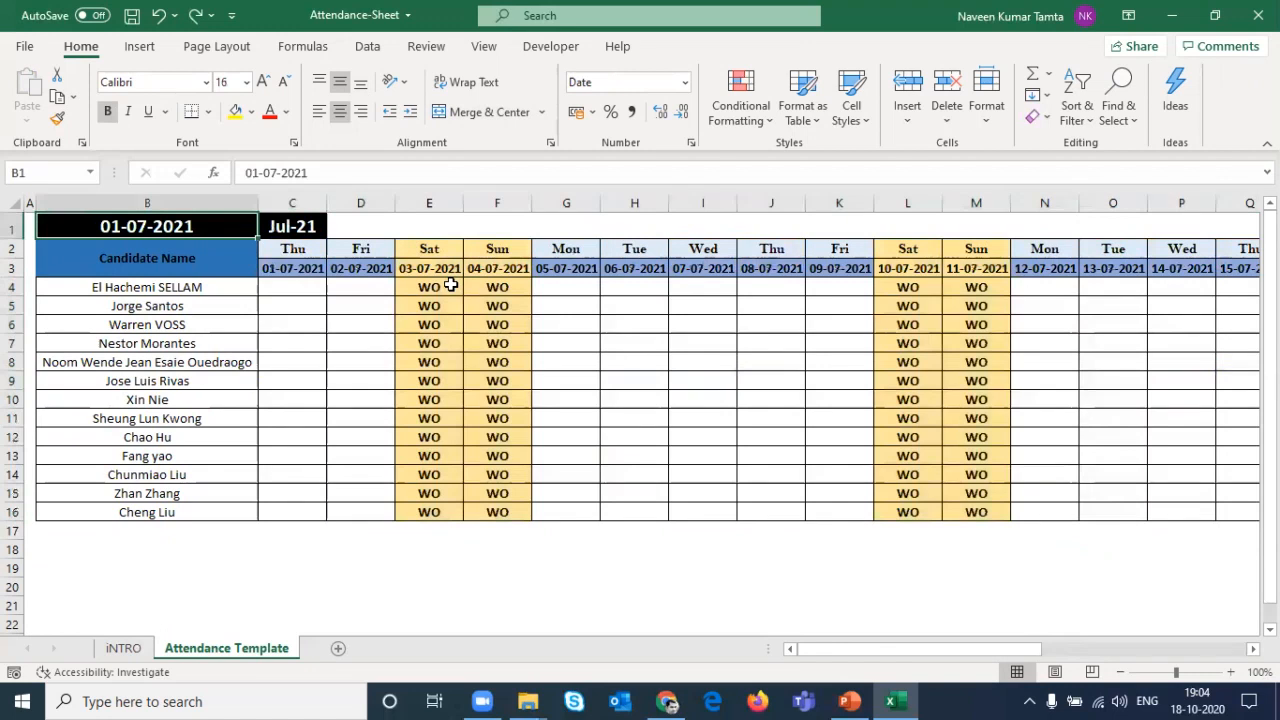
# Step: Compare the WO entries in E2:F16 with their Saturday 03-07-2021 and Sunday 04-07-2021 headers
pyautogui.press('Down')
pyautogui.press('Right')
pyautogui.press('Right')
pyautogui.press('Right')
pyautogui.hotkey('shift', 'Right')
pyautogui.hotkey('ctrl', 'shift', 'Down')
pyautogui.hotkey('shift', 'BackSpace')
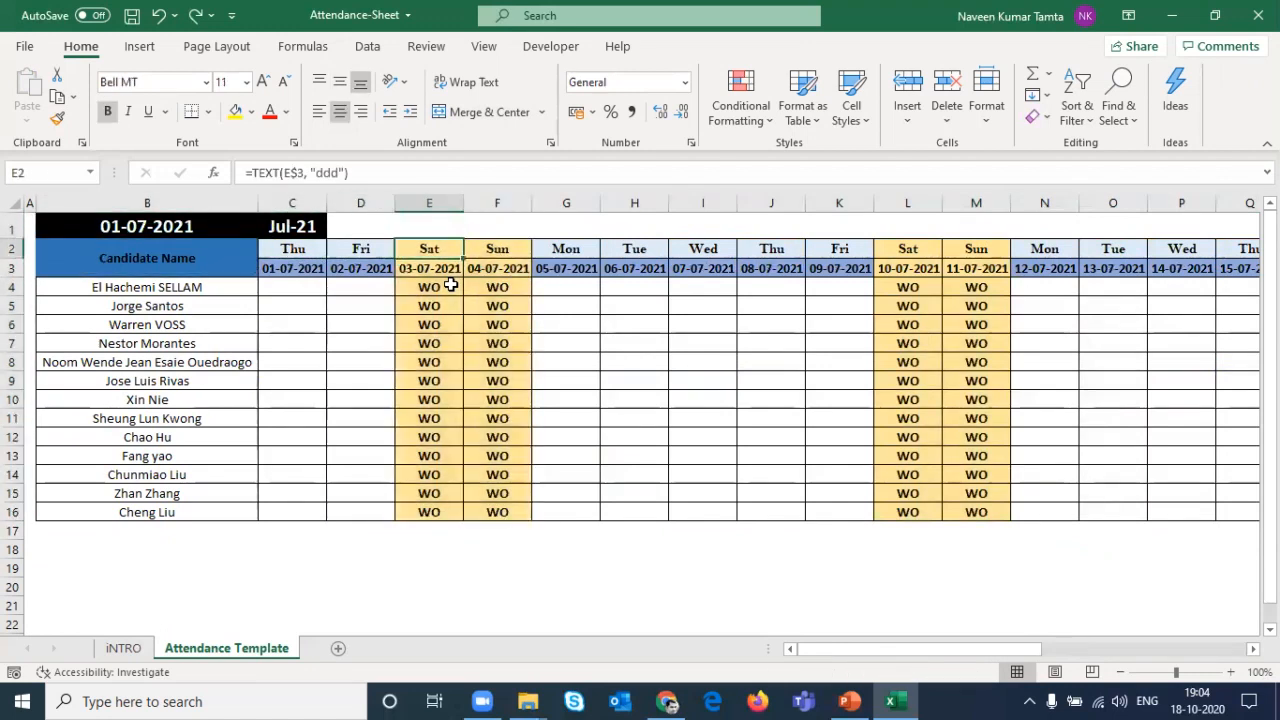
pyautogui.hotkey('shift', 'Right')
pyautogui.hotkey('shift', 'Down')
pyautogui.hotkey('shift', 'Down')
pyautogui.hotkey('shift', 'Down')
pyautogui.hotkey('shift', 'Down')
pyautogui.hotkey('shift', 'Down')
pyautogui.hotkey('shift', 'Down')
pyautogui.hotkey('shift', 'Down')
pyautogui.hotkey('shift', 'Down')
pyautogui.hotkey('shift', 'Down')
pyautogui.hotkey('shift', 'Down')
pyautogui.hotkey('shift', 'Down')
pyautogui.hotkey('shift', 'Down')
pyautogui.hotkey('shift', 'Down')
pyautogui.hotkey('shift', 'Down')
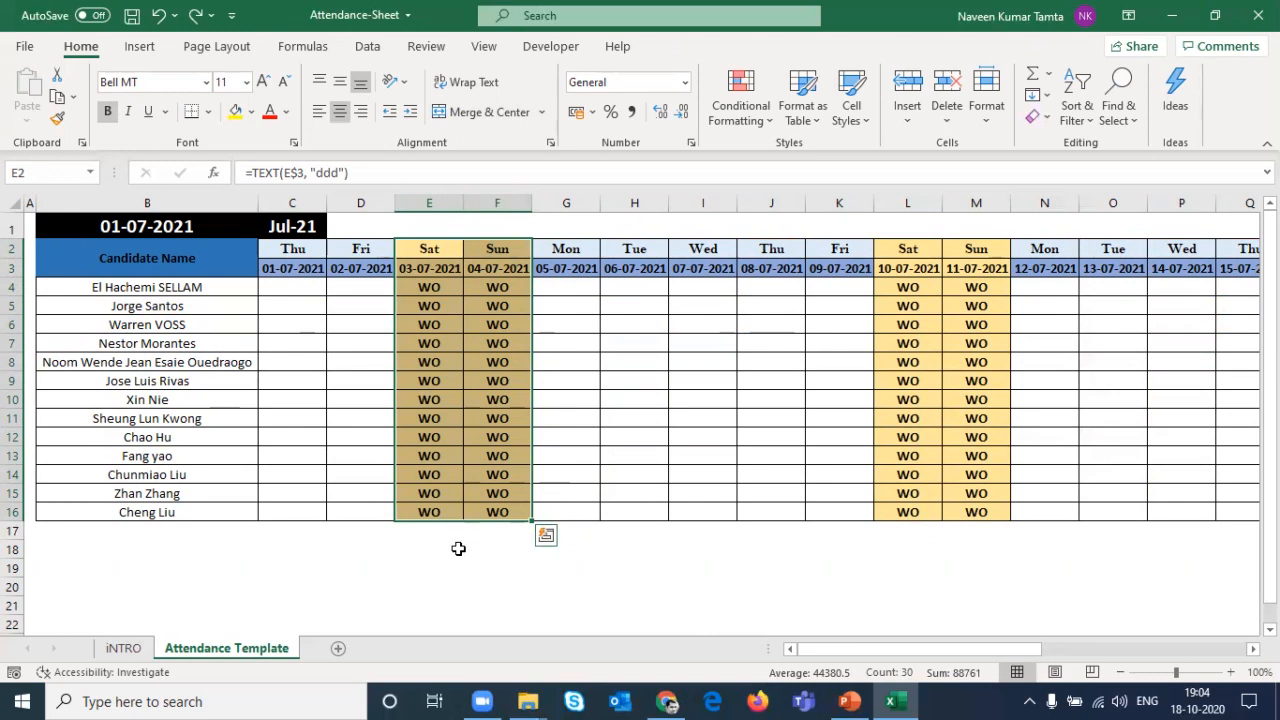
pyautogui.click(425, 251)
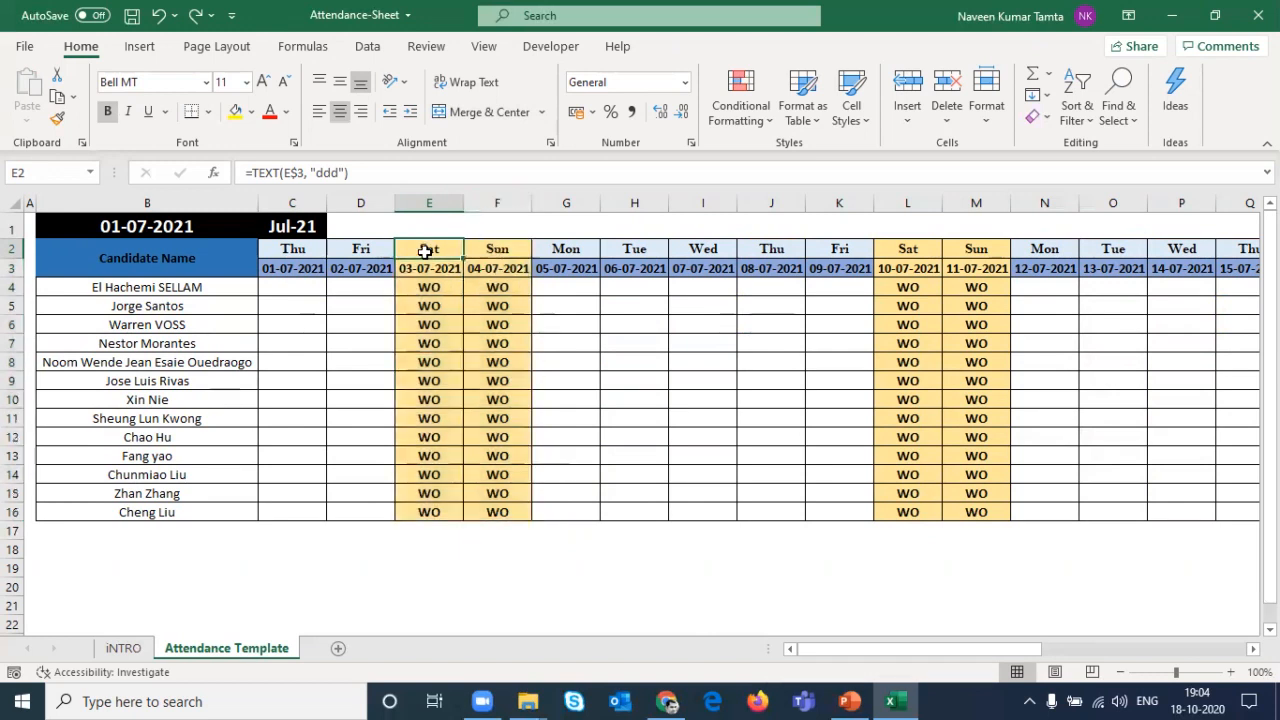
# Step: Set the start date in B1 to 01-08-2021 and check the Sunday 01-08-2021 column, C2:C16
pyautogui.click(283, 226)
pyautogui.press('Left')
pyautogui.press('F2')
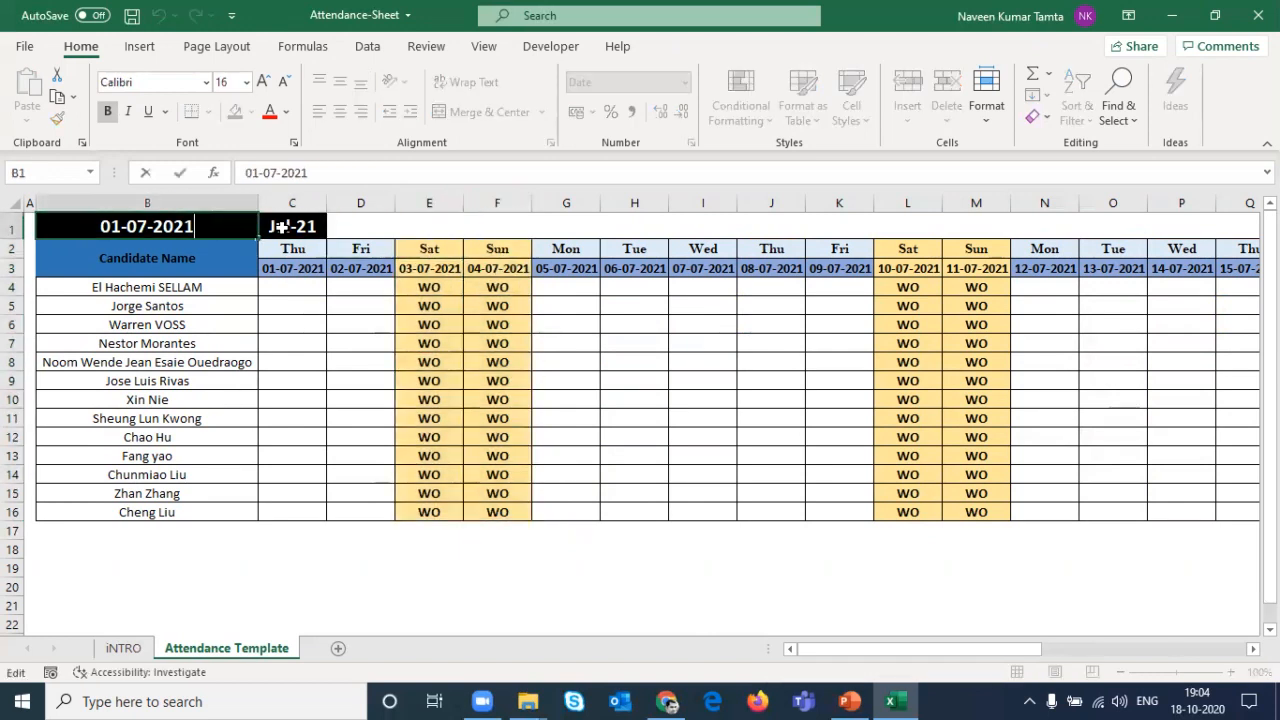
pyautogui.hotkey('shift', 'Left')
pyautogui.write('8')
pyautogui.press('Return')
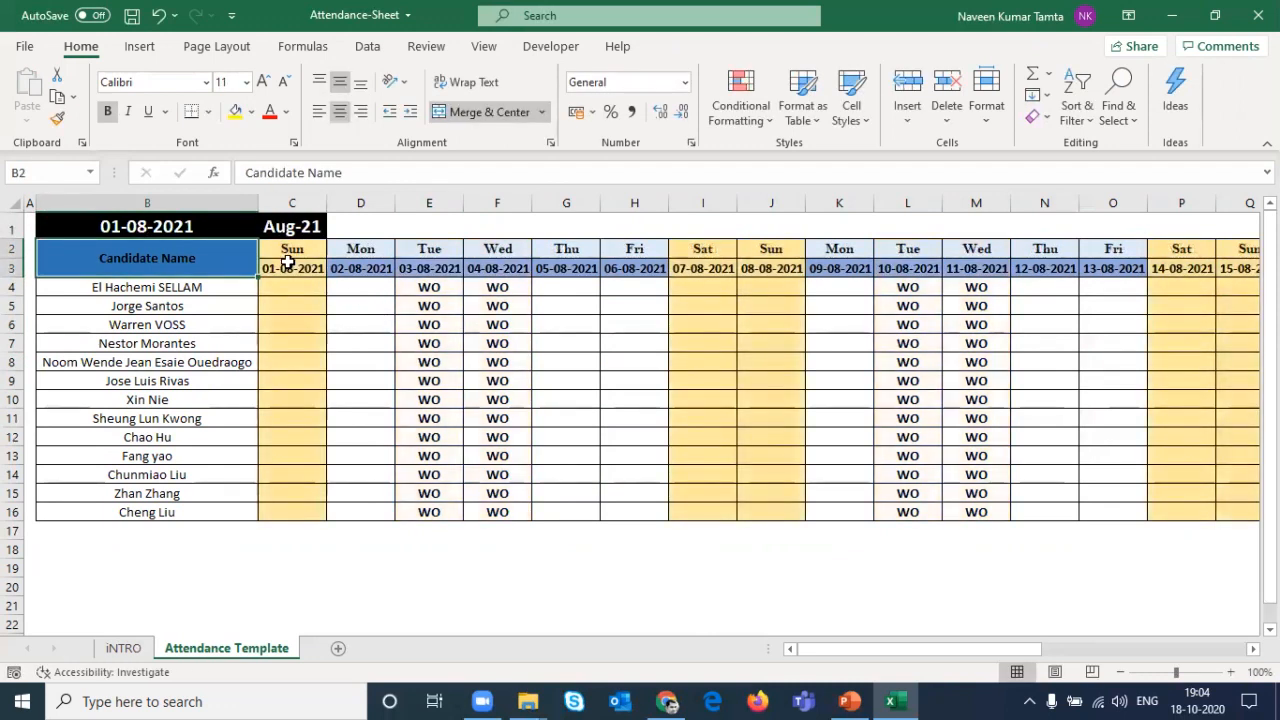
pyautogui.moveTo(288, 251); pyautogui.dragTo(298, 514)
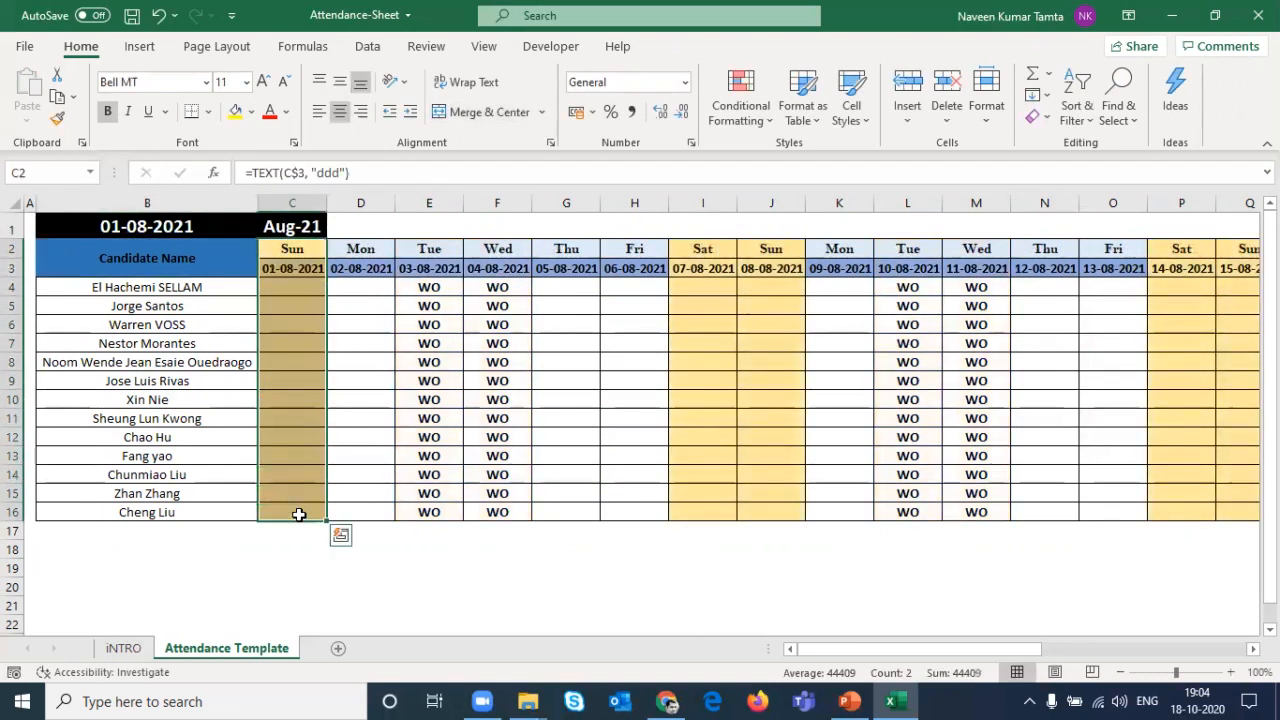
# Step: Save and close the workbook, and reopen Attendance-Sheet from New folder (2)
pyautogui.click(147, 226)
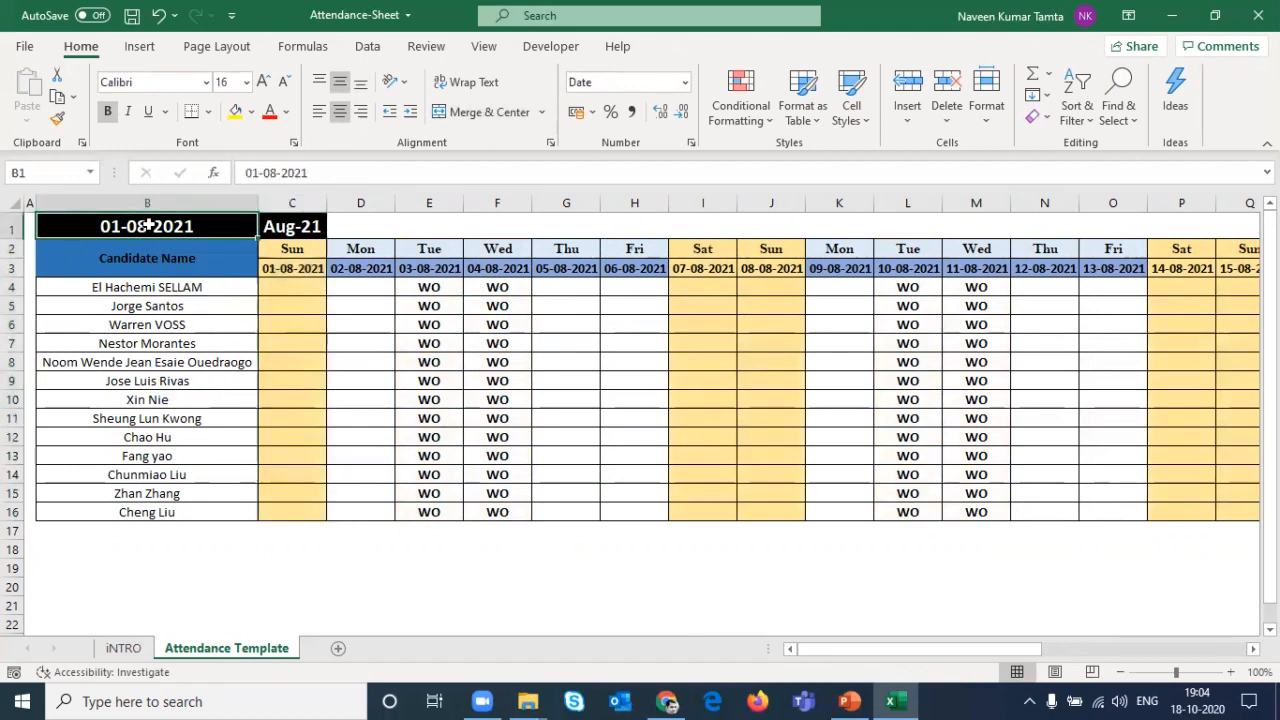
pyautogui.hotkey('ctrl', 's')
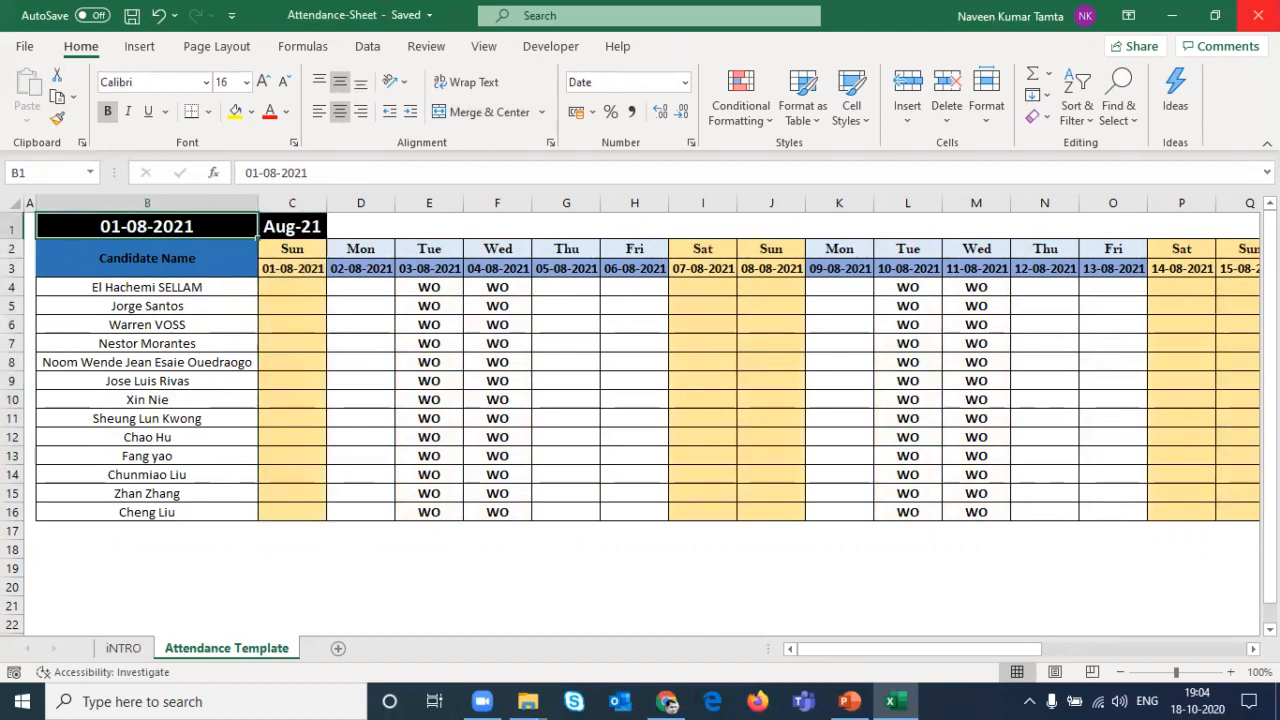
pyautogui.click(1257, 15)
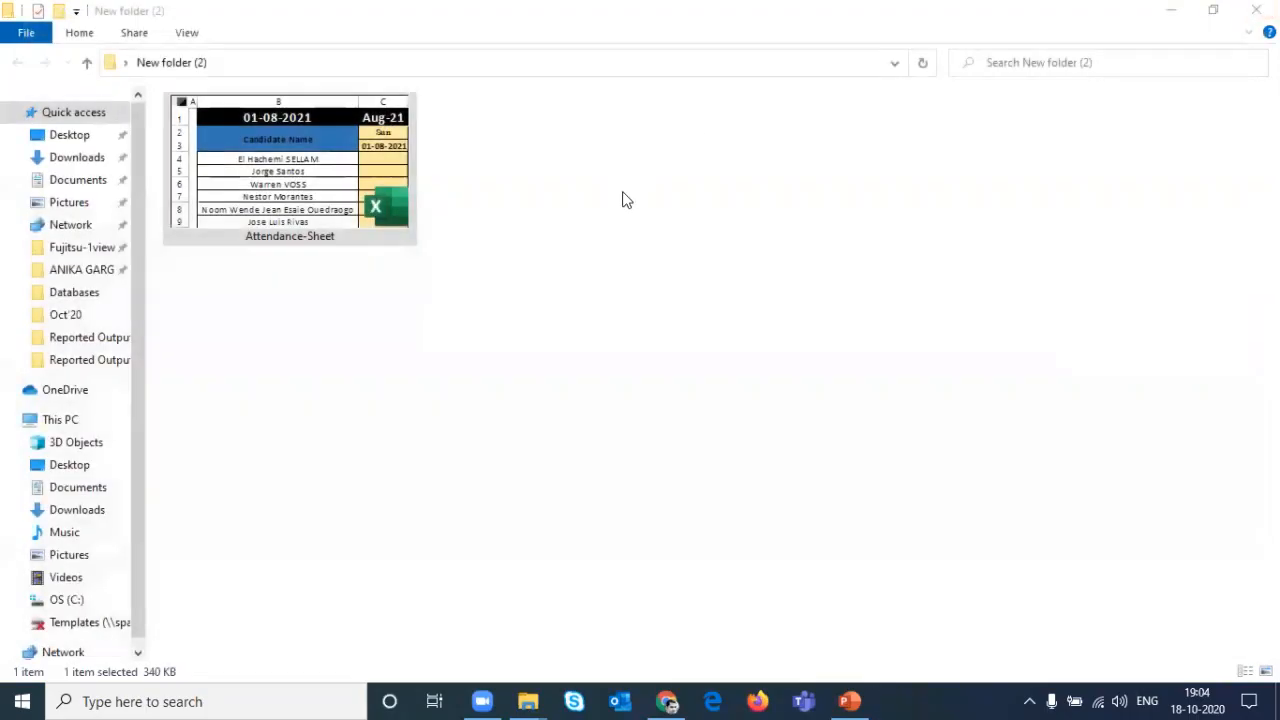
pyautogui.doubleClick(323, 192)
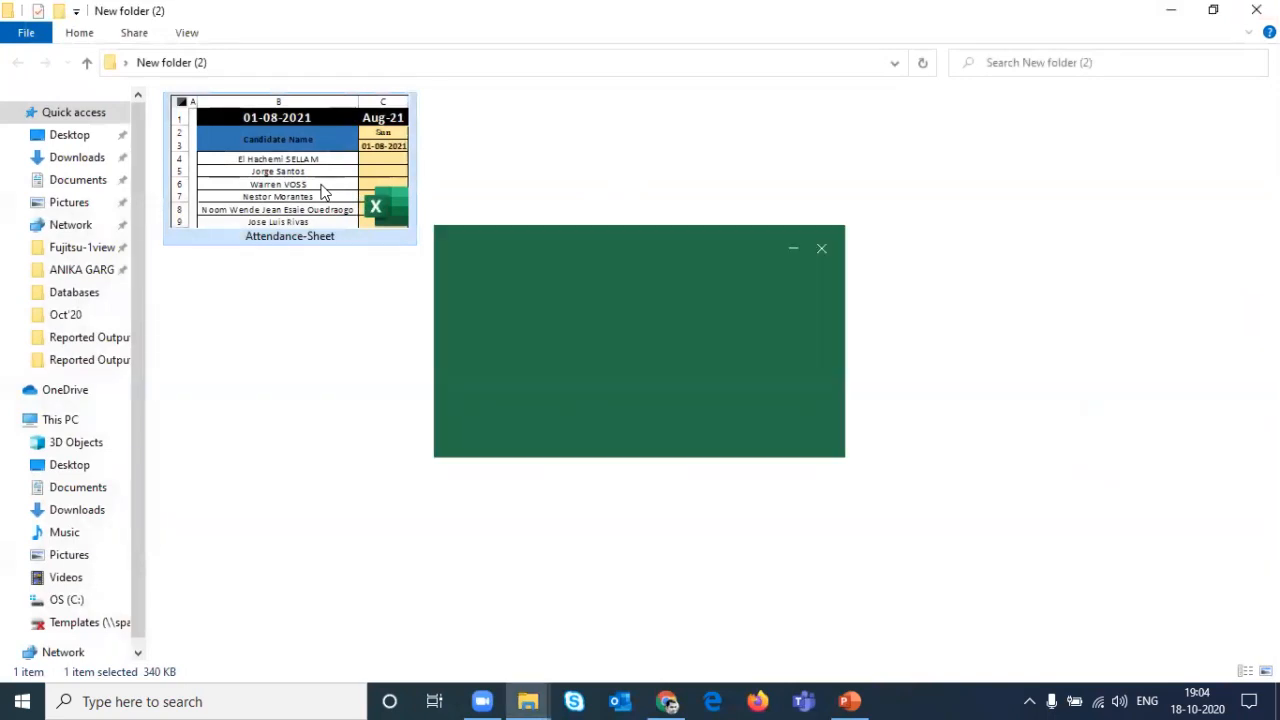
# Step: Check the entries of the Sunday 01-08-2021 column, C2:C16, in the reopened workbook
pyautogui.press('Right')
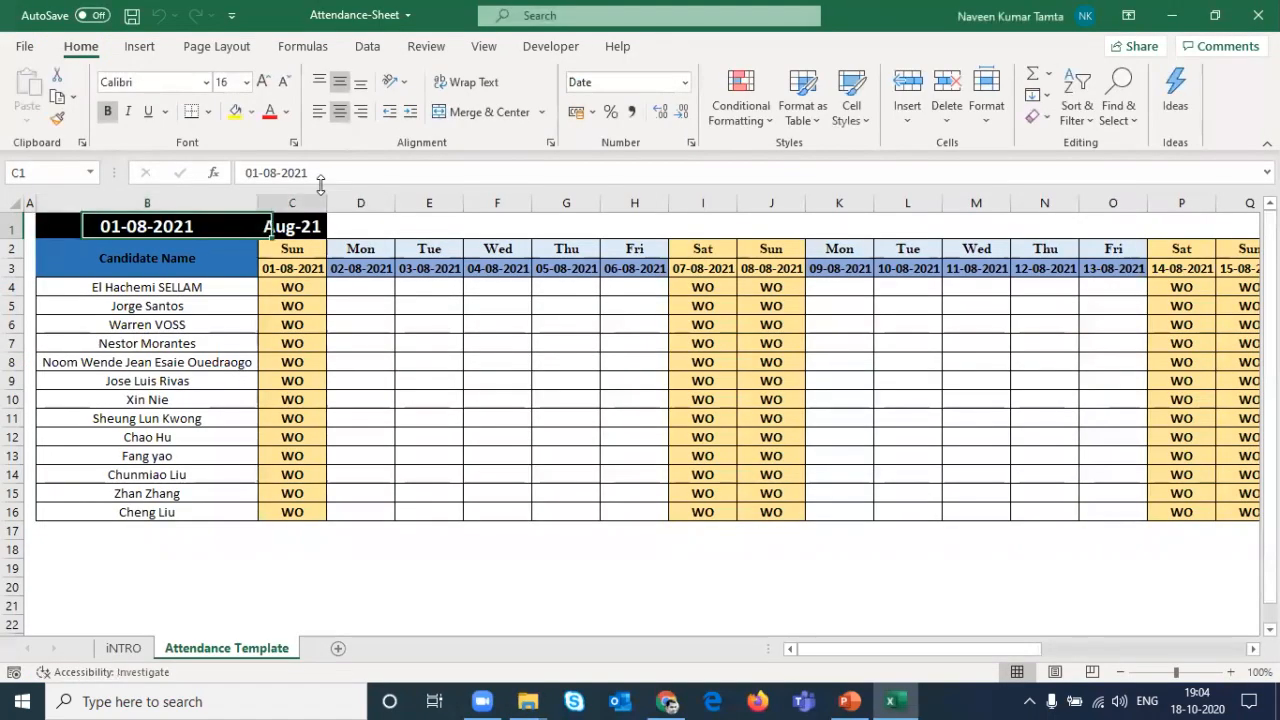
pyautogui.press('Down')
pyautogui.hotkey('shift', 'Down')
pyautogui.hotkey('shift', 'Down')
pyautogui.hotkey('shift', 'Down')
pyautogui.hotkey('shift', 'Down')
pyautogui.hotkey('shift', 'Down')
pyautogui.hotkey('shift', 'Down')
pyautogui.hotkey('shift', 'Down')
pyautogui.hotkey('shift', 'Down')
pyautogui.hotkey('shift', 'Down')
pyautogui.hotkey('shift', 'Down')
pyautogui.hotkey('shift', 'Down')
pyautogui.hotkey('shift', 'Down')
pyautogui.hotkey('shift', 'Down')
pyautogui.hotkey('shift', 'Down')
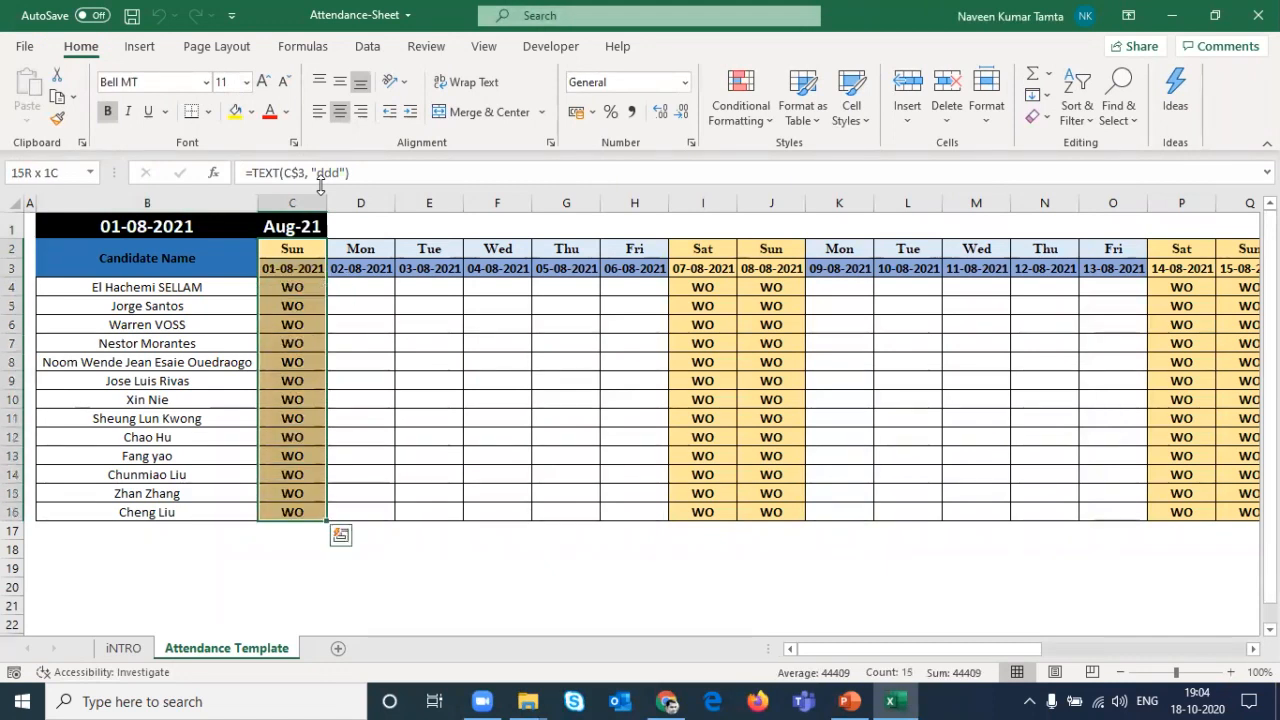
# Step: Check the weekend columns I and J for 07-08-2021 and 08-08-2021 against their day headers
pyautogui.press('Right')
pyautogui.press('Right')
pyautogui.press('Right')
pyautogui.press('Right')
pyautogui.press('Right')
pyautogui.press('Right')
pyautogui.hotkey('shift', 'Right')
pyautogui.hotkey('shift', 'Down')
pyautogui.hotkey('shift', 'Down')
pyautogui.hotkey('shift', 'Down')
pyautogui.hotkey('shift', 'Down')
pyautogui.hotkey('shift', 'Down')
pyautogui.hotkey('shift', 'Down')
pyautogui.hotkey('shift', 'Down')
pyautogui.hotkey('shift', 'Down')
pyautogui.hotkey('shift', 'Down')
pyautogui.hotkey('shift', 'Down')
pyautogui.hotkey('shift', 'Down')
pyautogui.hotkey('shift', 'Down')
pyautogui.hotkey('shift', 'Down')
pyautogui.hotkey('shift', 'Down')
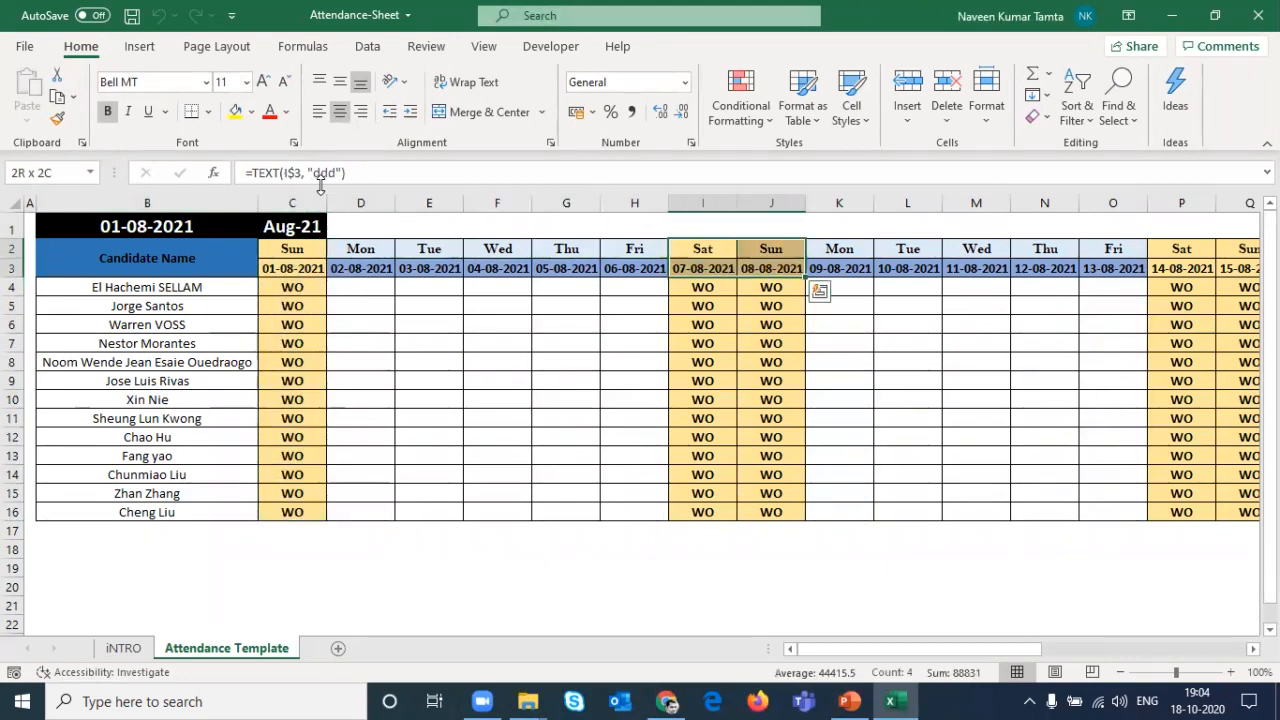
# Step: Check the cells under Tuesday 03-08-2021 and Wednesday 04-08-2021 in columns E and F for WO entries
pyautogui.press('Left')
pyautogui.press('Left')
pyautogui.press('Left')
pyautogui.press('Down')
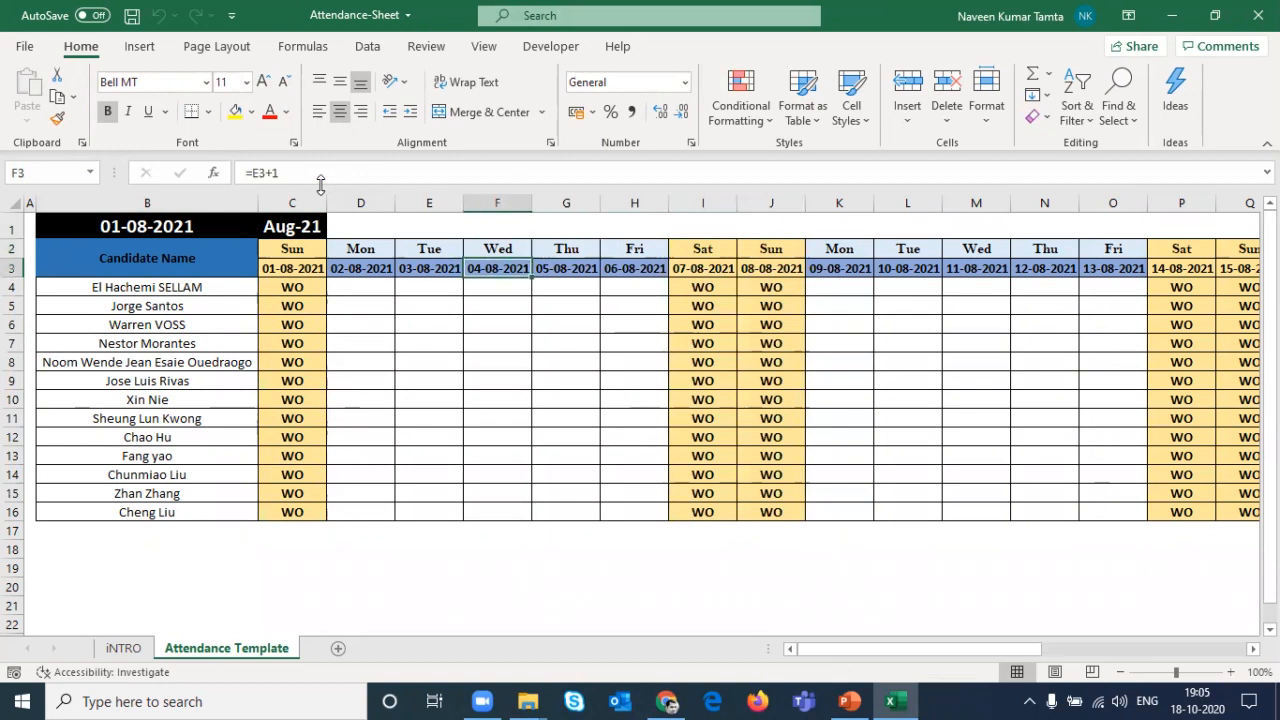
pyautogui.press('Left')
pyautogui.hotkey('shift', 'Right')
pyautogui.hotkey('shift', 'Down')
pyautogui.hotkey('shift', 'Down')
pyautogui.hotkey('shift', 'Down')
pyautogui.hotkey('shift', 'Down')
pyautogui.hotkey('shift', 'Down')
pyautogui.hotkey('shift', 'Down')
pyautogui.hotkey('shift', 'Down')
pyautogui.hotkey('shift', 'Down')
pyautogui.hotkey('shift', 'Down')
pyautogui.hotkey('shift', 'Down')
pyautogui.hotkey('shift', 'Down')
pyautogui.hotkey('shift', 'Down')
pyautogui.hotkey('shift', 'Down')
pyautogui.hotkey('shift', 'Down')
pyautogui.hotkey('shift', 'Down')
pyautogui.hotkey('shift', 'Down')
pyautogui.hotkey('shift', 'Up')
pyautogui.hotkey('shift', 'Up')
pyautogui.hotkey('shift', 'Up')
pyautogui.hotkey('shift', 'Up')
# Step: Set the start date in B1 to 01-12-2021
pyautogui.press('Up')
pyautogui.press('Home')
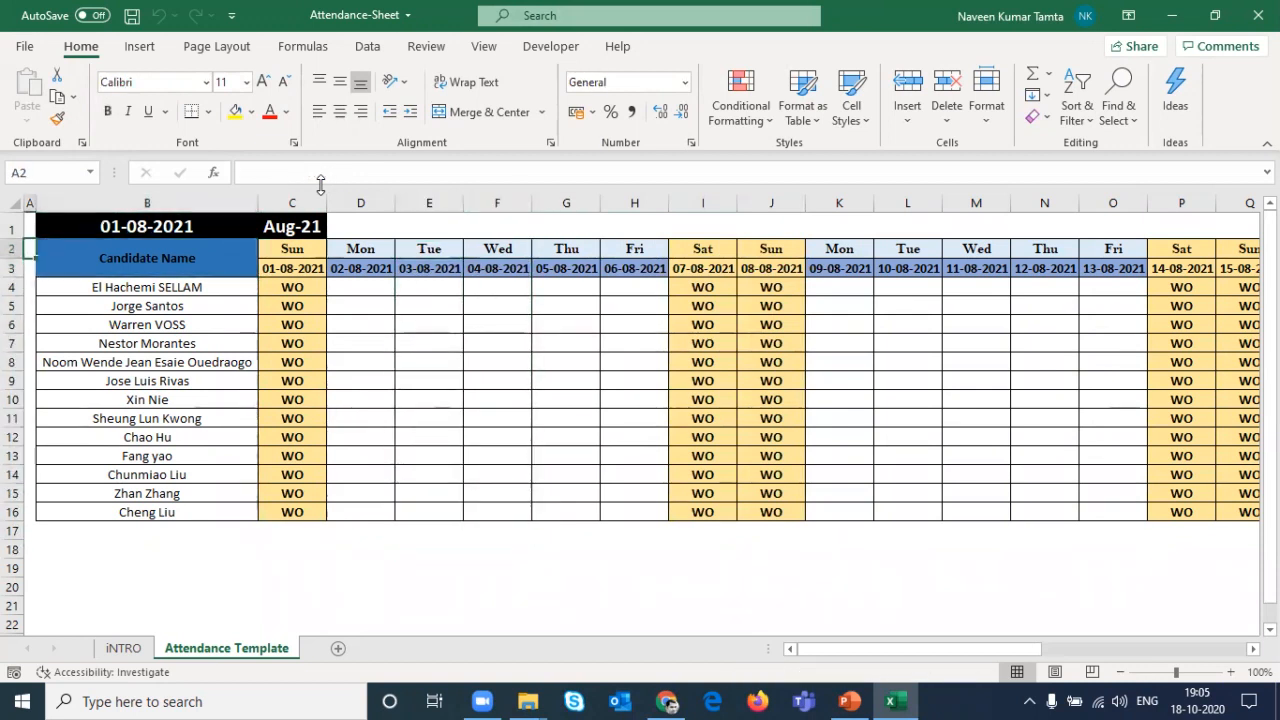
pyautogui.press('Right')
pyautogui.press('Up')
pyautogui.press('F2')
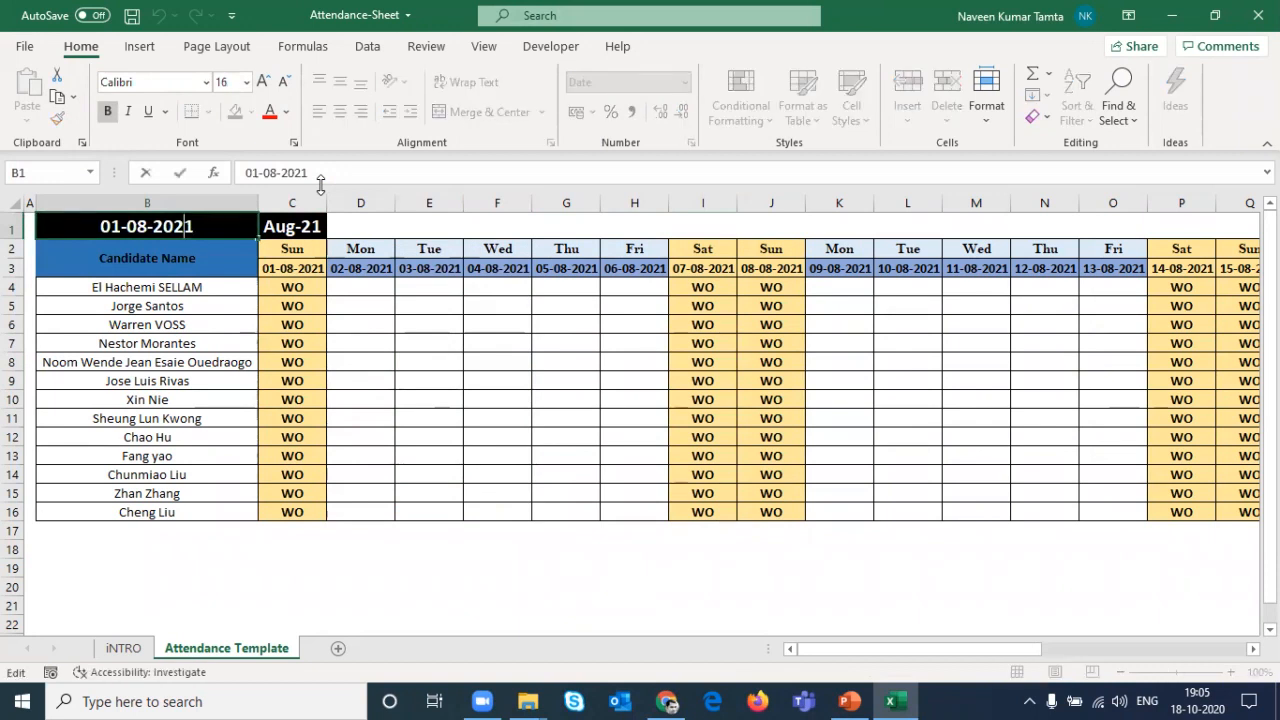
pyautogui.press('BackSpace')
pyautogui.press('BackSpace')
pyautogui.write('12')
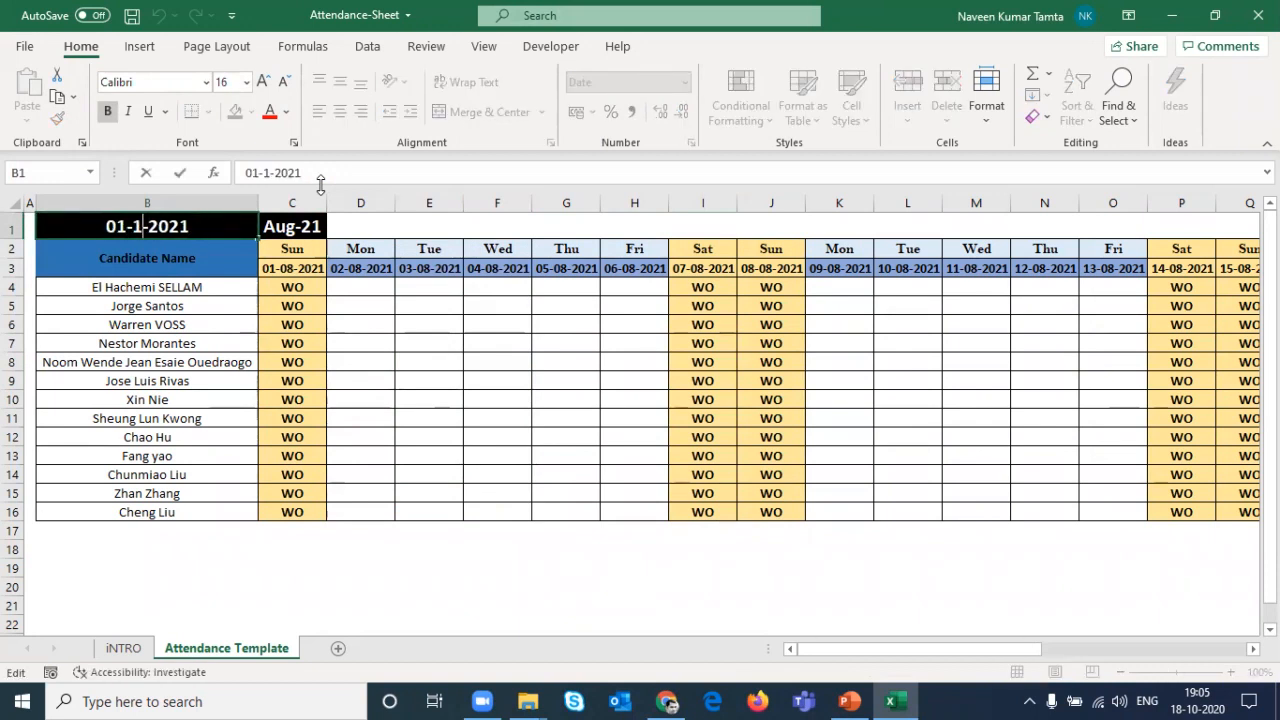
pyautogui.press('Return')
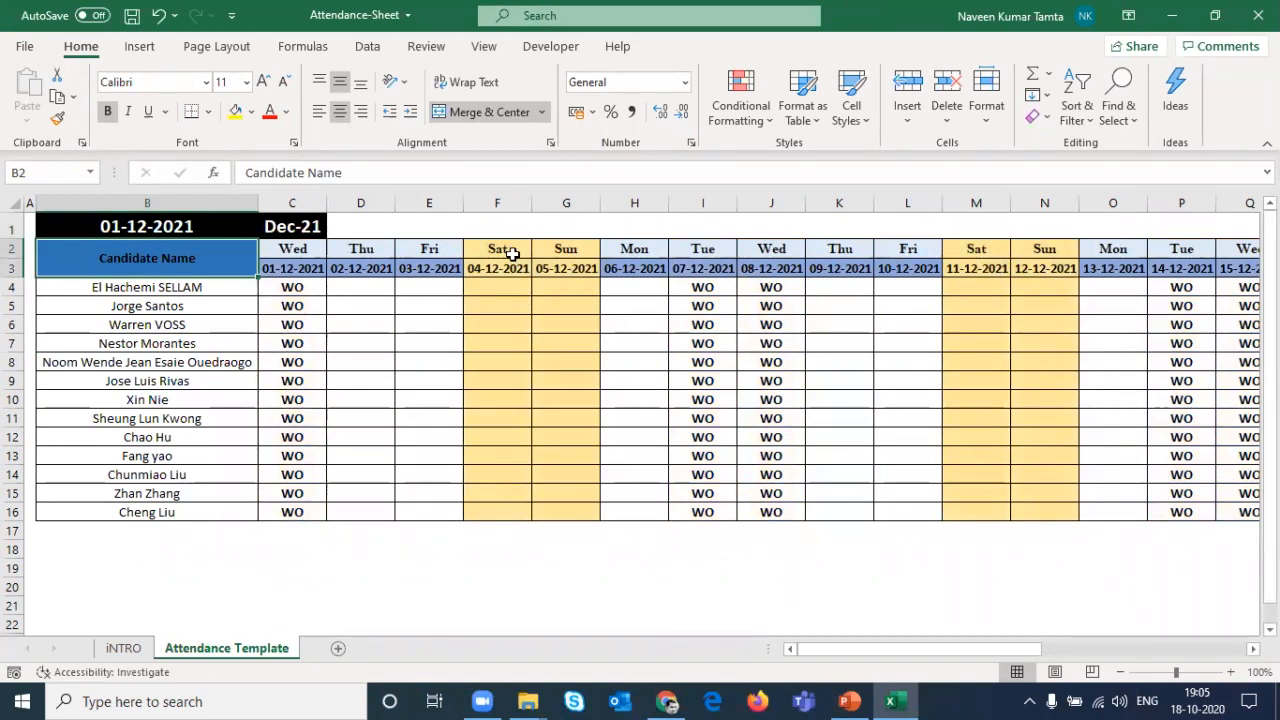
# Step: Save the workbook and reopen the Attendance-Sheet file from its folder
pyautogui.hotkey('ctrl', 's')
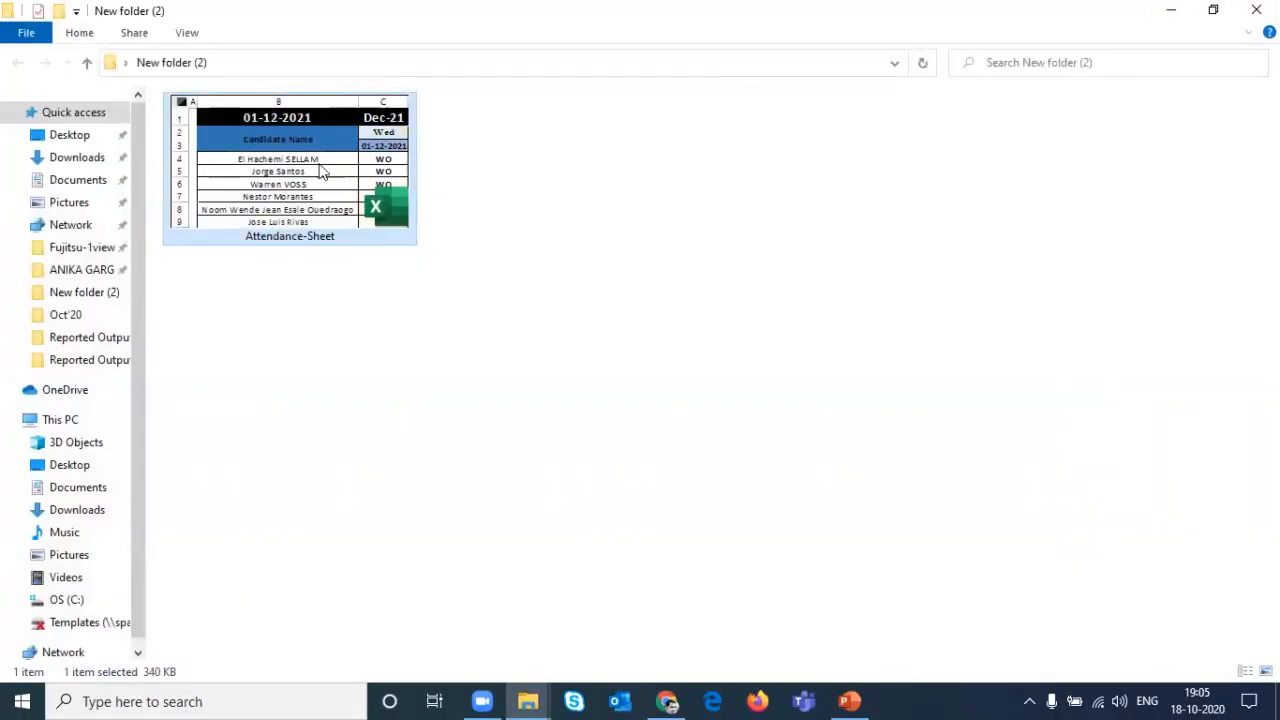
pyautogui.doubleClick(321, 171)
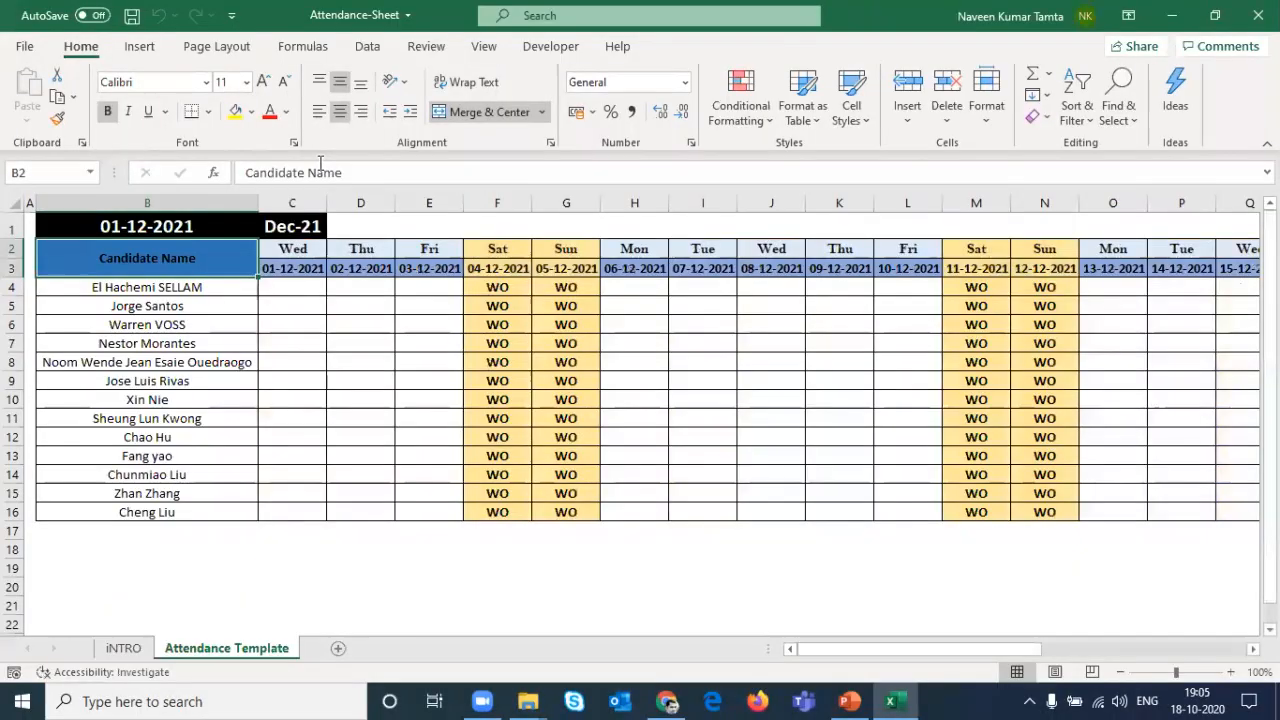
# Step: Check the WO entries against the Saturday and Sunday headers across the December 2021 columns, F2:AG16
pyautogui.click(486, 254)
pyautogui.hotkey('ctrl', 'shift', 'Right')
pyautogui.hotkey('ctrl', 'shift', 'Down')
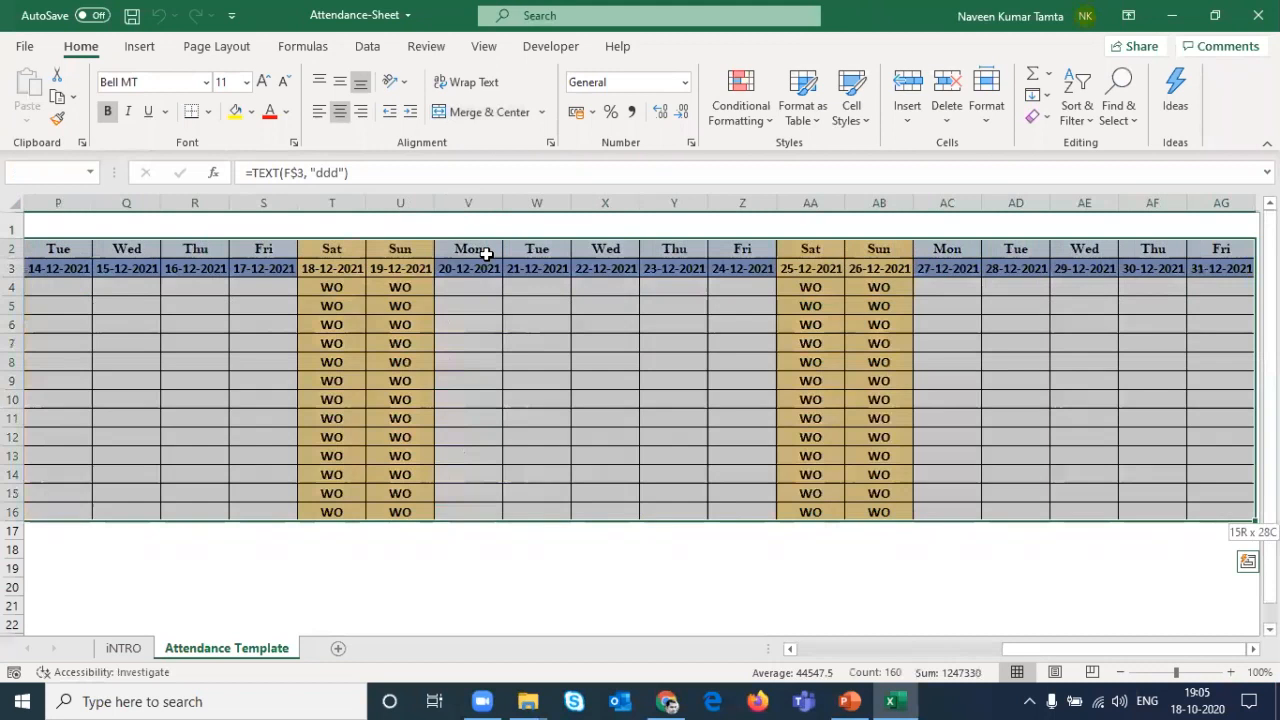
pyautogui.press('Left')
pyautogui.press('Home')
pyautogui.press('Right')
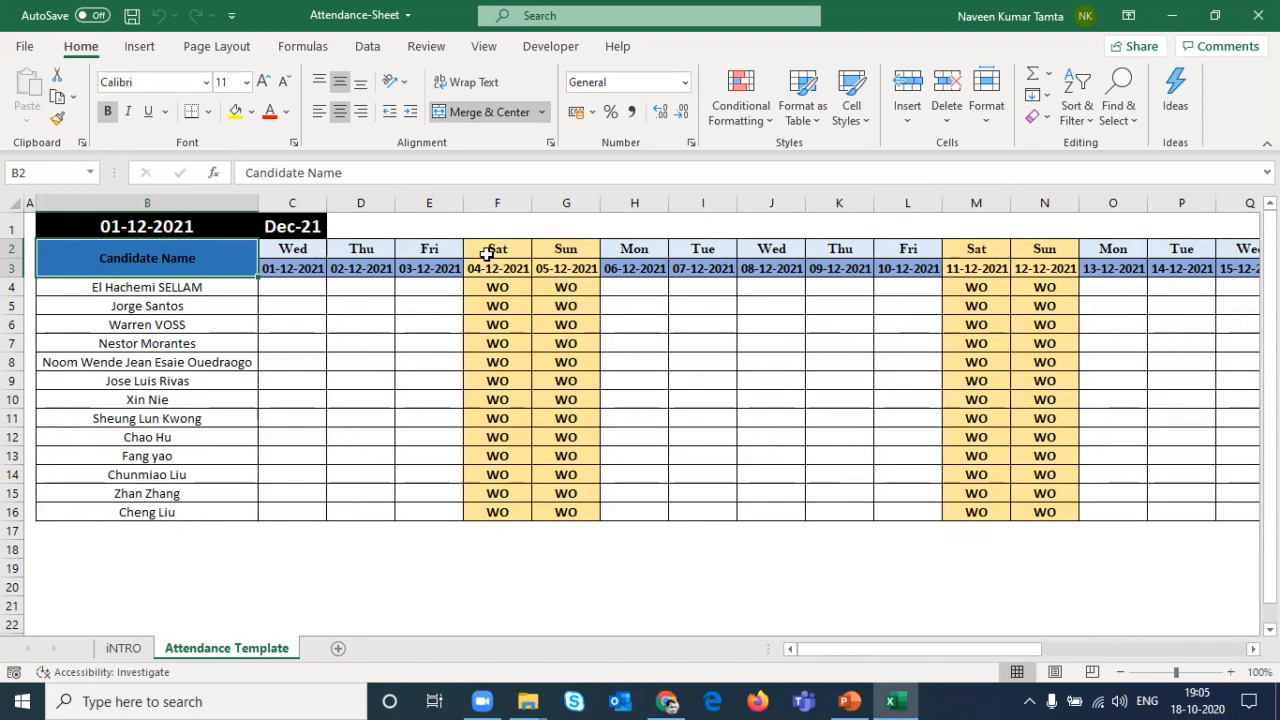
# Step: Clear the start date and the month label in B1:C1
pyautogui.press('Up')
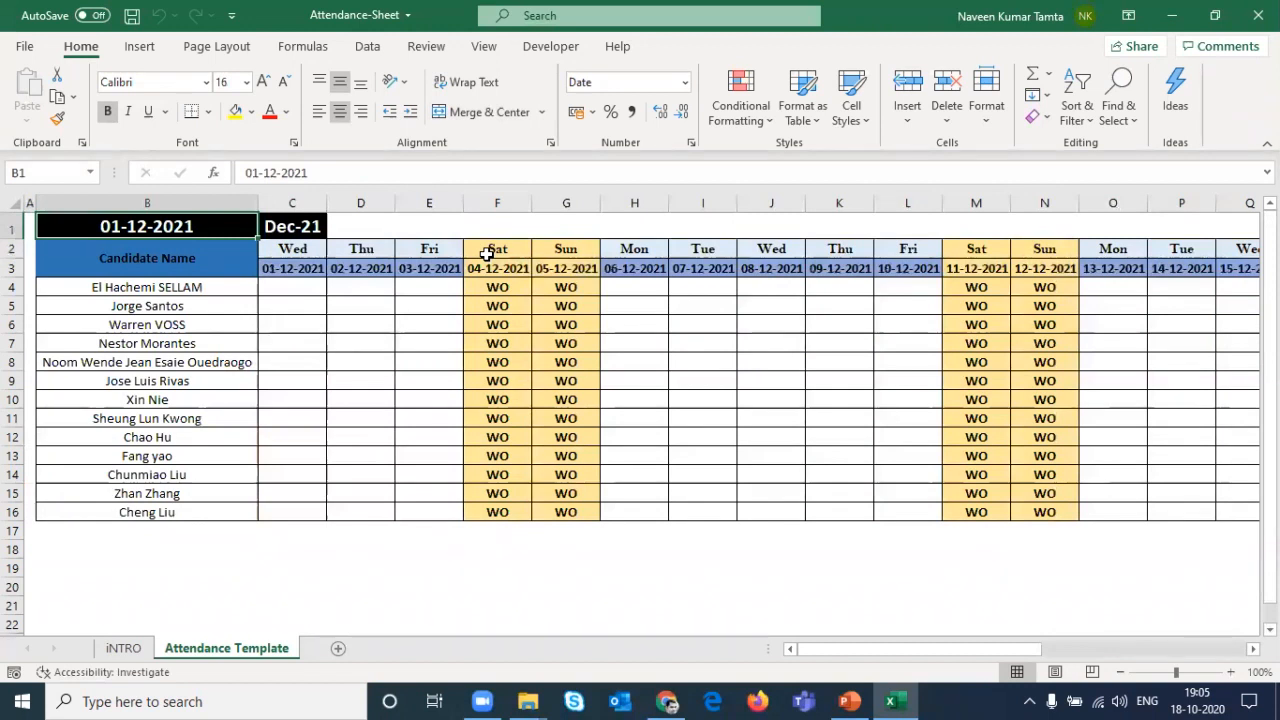
pyautogui.hotkey('shift', 'Right')
pyautogui.press('Delete')
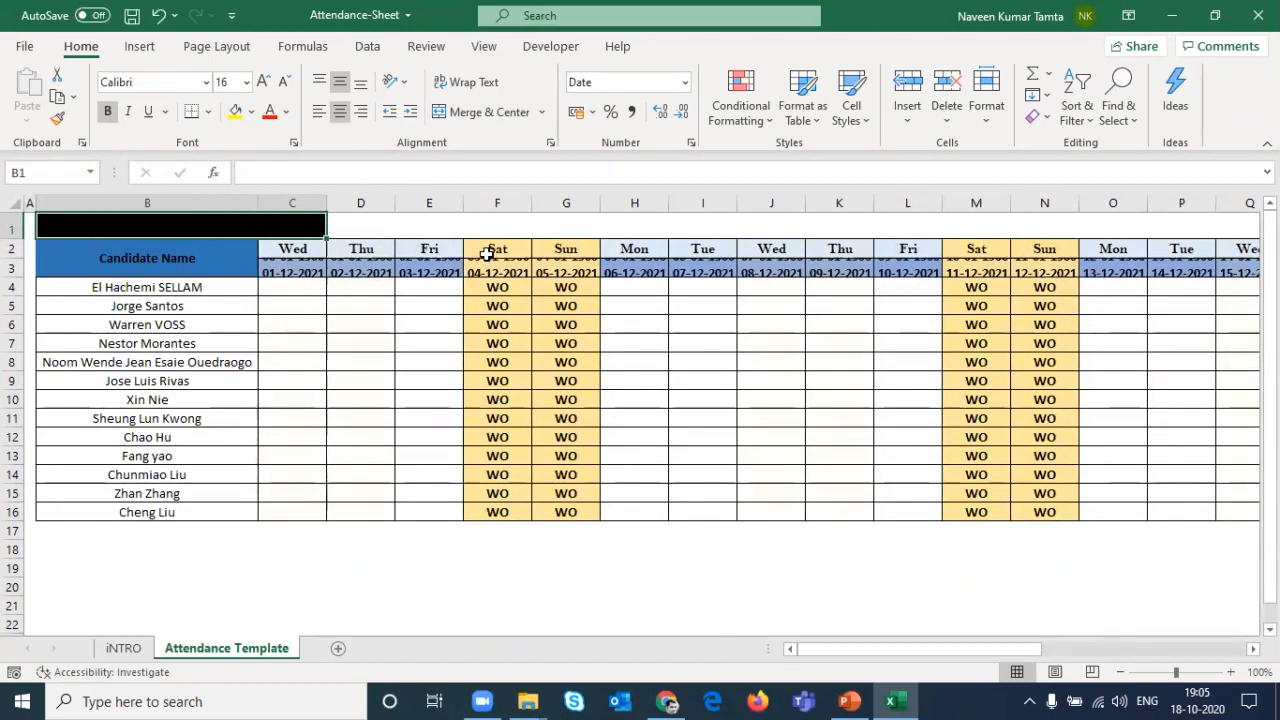
# Step: Clear the day names, dates and WO entries from C2 through row 16 across all day columns
pyautogui.press('Down')
pyautogui.press('Right')
pyautogui.hotkey('shift', 'Down')
pyautogui.hotkey('shift', 'Down')
pyautogui.hotkey('shift', 'Down')
pyautogui.hotkey('shift', 'Down')
pyautogui.hotkey('shift', 'Down')
pyautogui.hotkey('shift', 'Down')
pyautogui.hotkey('shift', 'Down')
pyautogui.hotkey('shift', 'Down')
pyautogui.hotkey('shift', 'Down')
pyautogui.hotkey('shift', 'Down')
pyautogui.hotkey('shift', 'Down')
pyautogui.hotkey('shift', 'Down')
pyautogui.hotkey('shift', 'Down')
pyautogui.hotkey('shift', 'Down')
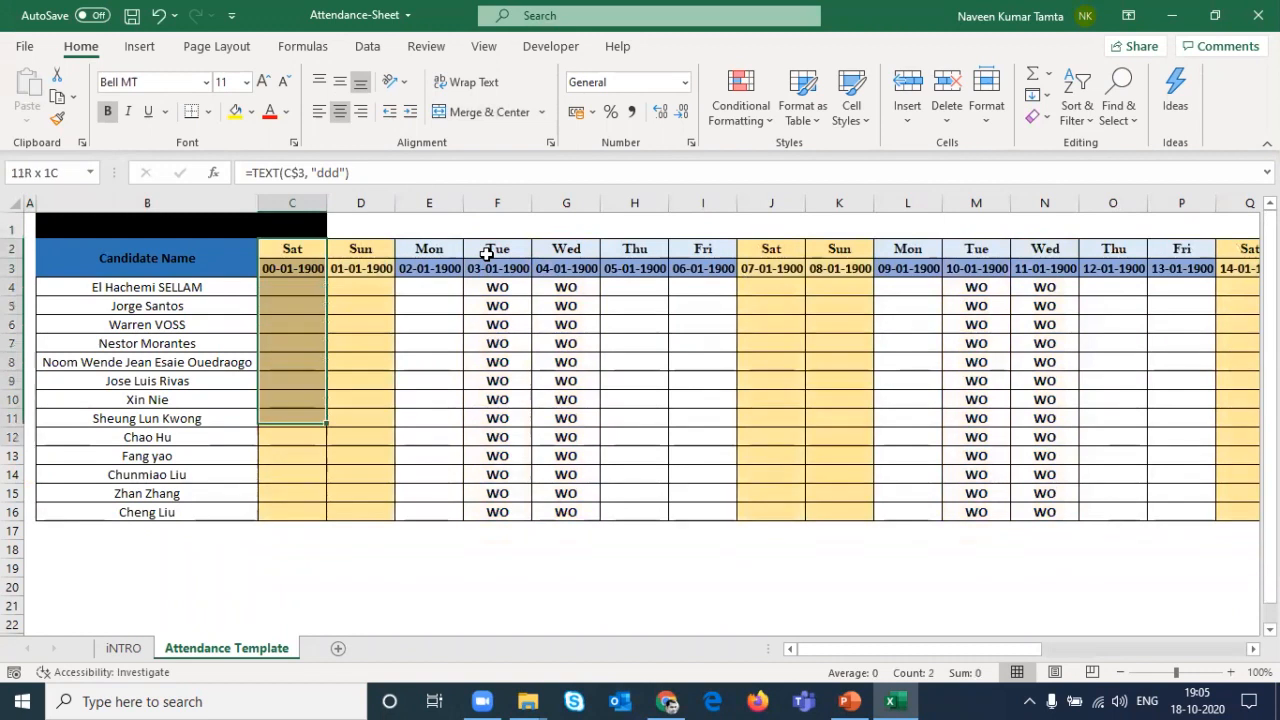
pyautogui.hotkey('shift', 'Right')
pyautogui.hotkey('shift', 'Right')
pyautogui.hotkey('shift', 'Right')
pyautogui.hotkey('shift', 'Right')
pyautogui.hotkey('shift', 'Right')
pyautogui.hotkey('shift', 'Right')
pyautogui.hotkey('shift', 'Right')
pyautogui.hotkey('shift', 'Right')
pyautogui.hotkey('shift', 'Right')
pyautogui.hotkey('shift', 'Right')
pyautogui.hotkey('shift', 'Right')
pyautogui.hotkey('shift', 'Right')
pyautogui.hotkey('shift', 'Right')
pyautogui.hotkey('shift', 'Right')
pyautogui.hotkey('shift', 'Right')
pyautogui.hotkey('shift', 'Right')
pyautogui.hotkey('shift', 'Right')
pyautogui.hotkey('shift', 'Right')
pyautogui.hotkey('shift', 'Right')
pyautogui.hotkey('shift', 'Right')
pyautogui.hotkey('shift', 'Right')
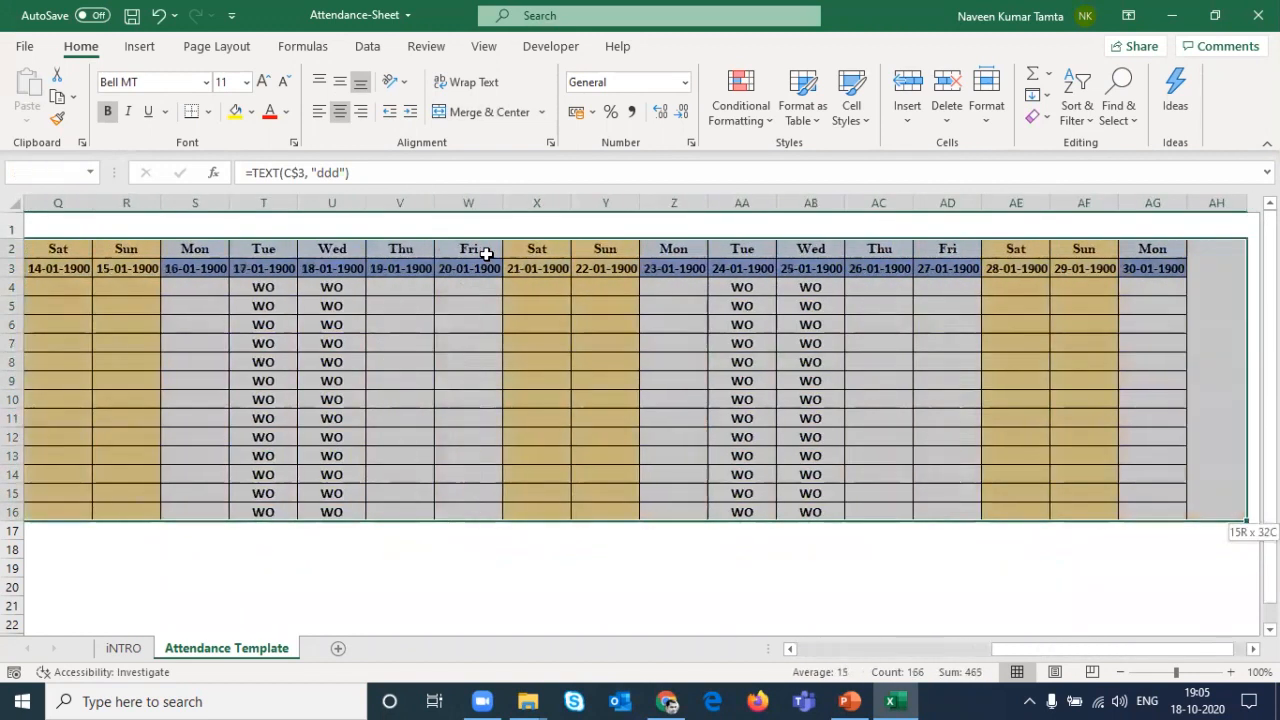
pyautogui.press('Delete')
# Step: Delete the conditional formatting rule applied to C2:AG16 in the Conditional Formatting Rules Manager
pyautogui.press('Home')
pyautogui.press('Right')
pyautogui.press('Right')
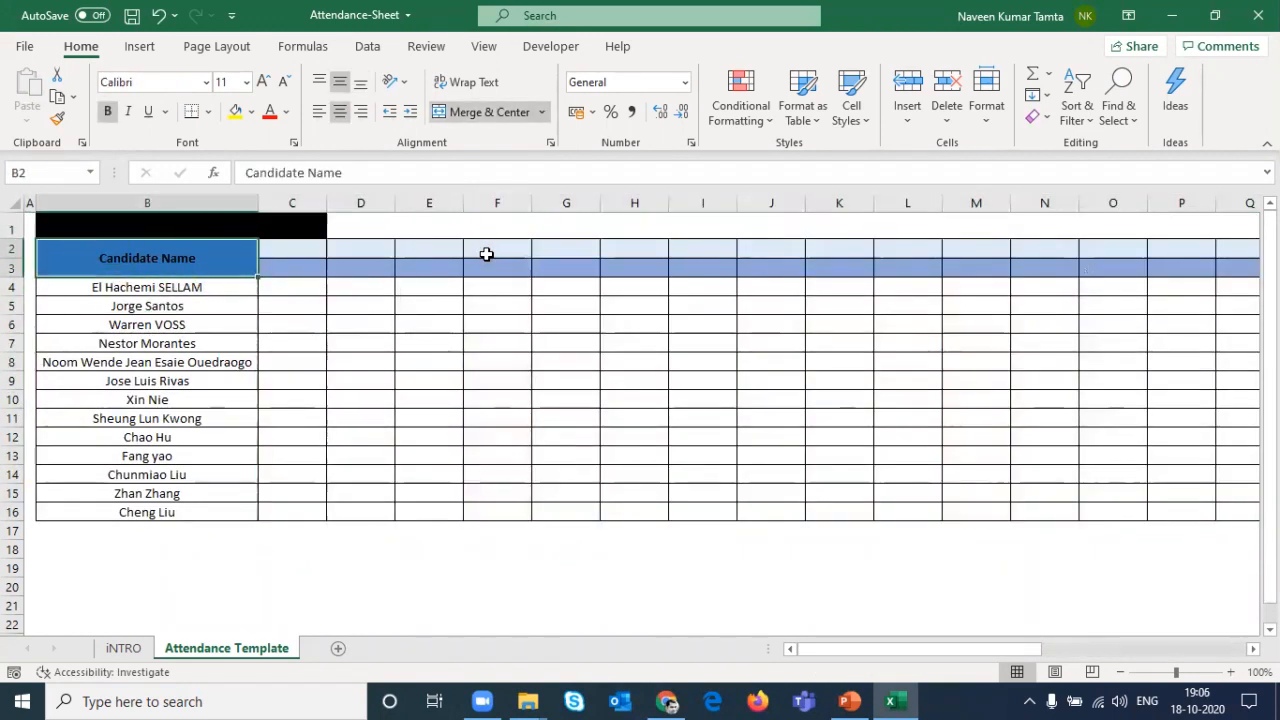
pyautogui.hotkey('shift', 'Down')
pyautogui.hotkey('shift', 'Down')
pyautogui.hotkey('shift', 'Down')
pyautogui.hotkey('shift', 'Down')
pyautogui.hotkey('shift', 'Down')
pyautogui.hotkey('shift', 'Down')
pyautogui.hotkey('shift', 'Down')
pyautogui.hotkey('shift', 'Down')
pyautogui.hotkey('shift', 'Down')
pyautogui.hotkey('shift', 'Down')
pyautogui.hotkey('shift', 'Down')
pyautogui.hotkey('shift', 'Down')
pyautogui.hotkey('shift', 'Down')
pyautogui.hotkey('shift', 'Down')
pyautogui.hotkey('shift', 'Right')
pyautogui.hotkey('shift', 'Right')
pyautogui.hotkey('shift', 'Right')
pyautogui.hotkey('shift', 'Right')
pyautogui.hotkey('shift', 'Right')
pyautogui.hotkey('shift', 'Right')
pyautogui.hotkey('shift', 'Right')
pyautogui.hotkey('shift', 'Right')
pyautogui.hotkey('shift', 'Right')
pyautogui.hotkey('shift', 'Right')
pyautogui.hotkey('shift', 'Right')
pyautogui.hotkey('shift', 'Right')
pyautogui.hotkey('shift', 'Right')
pyautogui.hotkey('shift', 'Right')
pyautogui.hotkey('shift', 'Right')
pyautogui.hotkey('shift', 'Right')
pyautogui.hotkey('shift', 'Right')
pyautogui.hotkey('shift', 'Right')
pyautogui.hotkey('shift', 'Right')
pyautogui.hotkey('shift', 'Right')
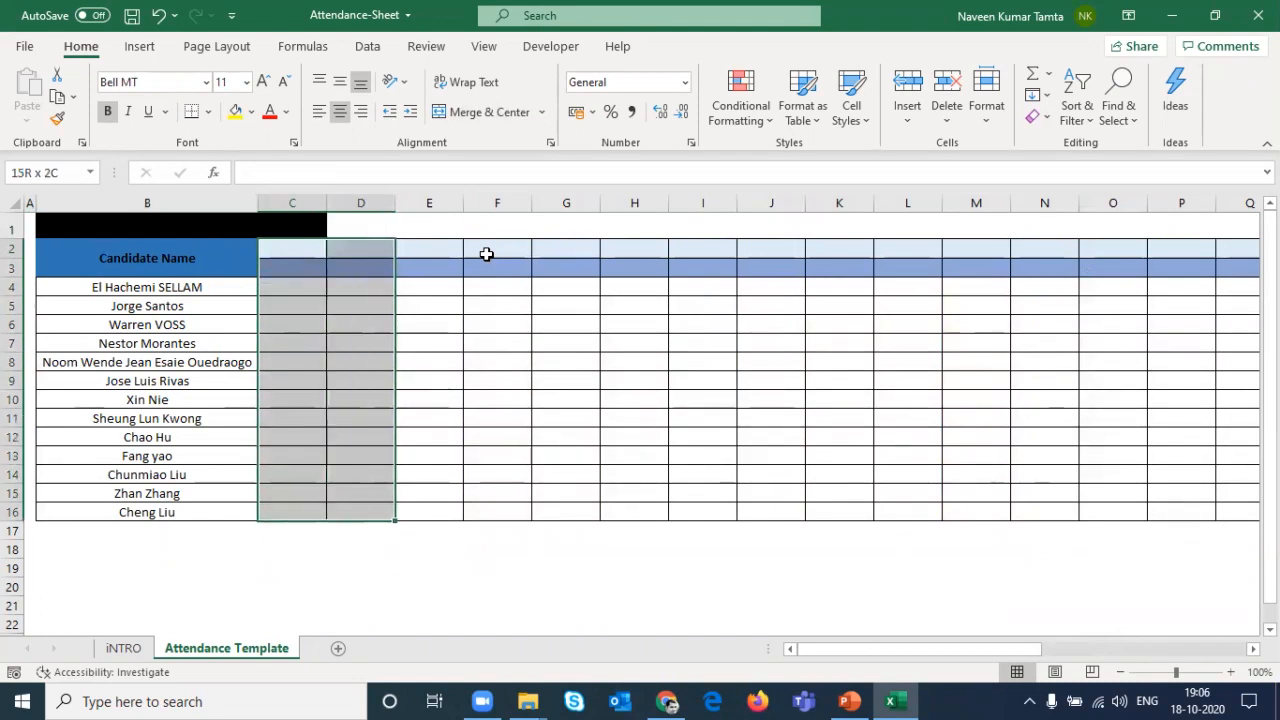
pyautogui.hotkey('shift', 'Right')
pyautogui.hotkey('shift', 'Right')
pyautogui.hotkey('shift', 'Right')
pyautogui.hotkey('shift', 'Right')
pyautogui.hotkey('shift', 'Right')
pyautogui.hotkey('shift', 'Right')
pyautogui.hotkey('shift', 'Right')
pyautogui.hotkey('shift', 'Right')
pyautogui.hotkey('shift', 'Right')
pyautogui.hotkey('shift', 'Left')
pyautogui.hotkey('shift', 'Left')
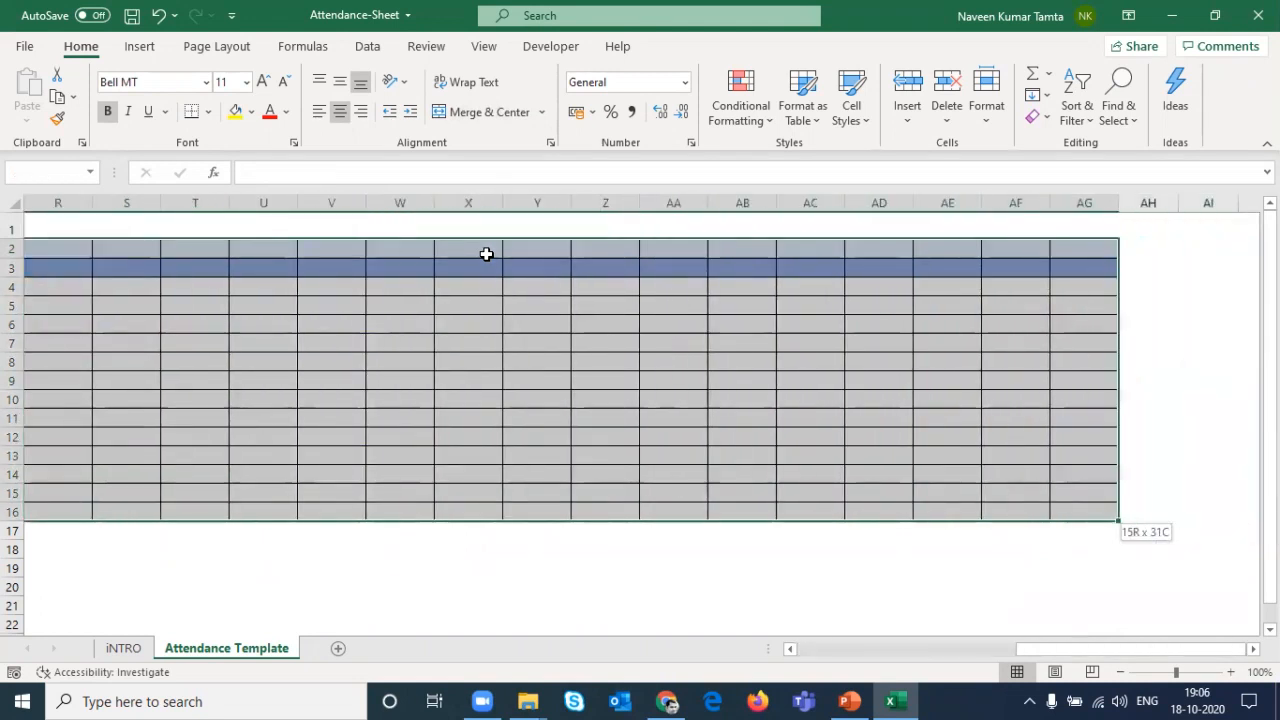
pyautogui.hotkey('alt', 'o')
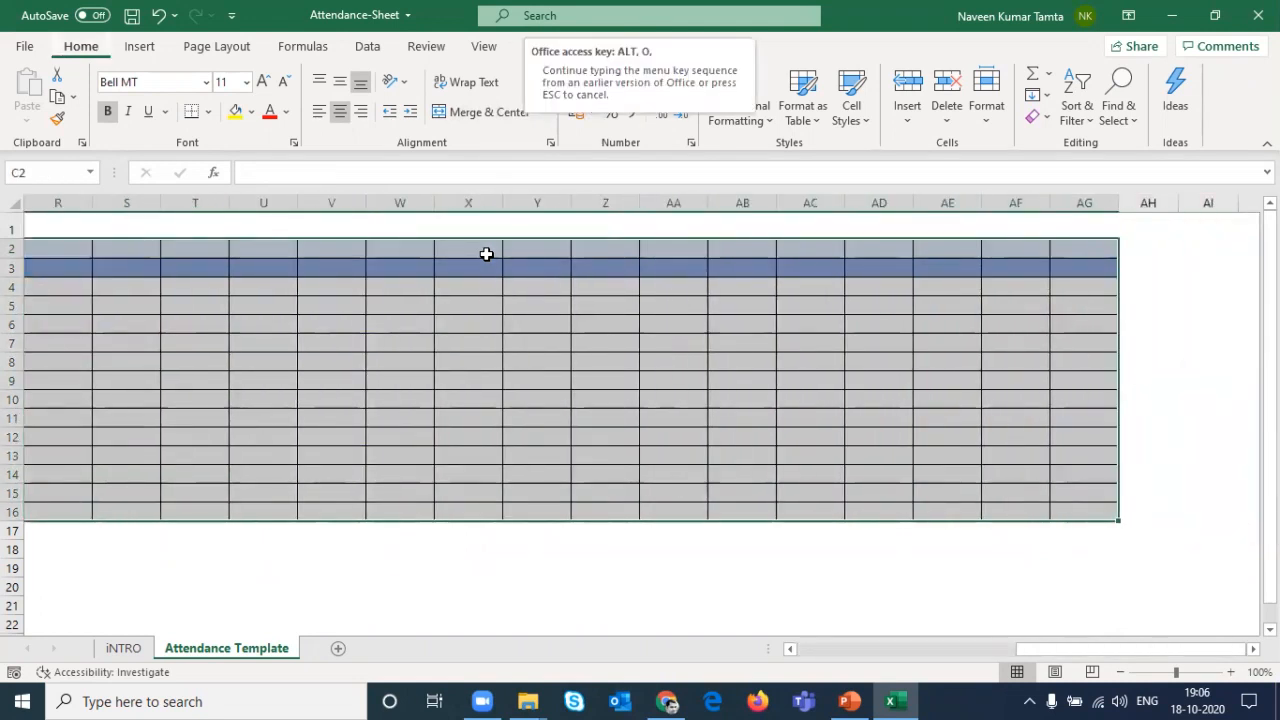
pyautogui.press('d')
pyautogui.click(488, 224)
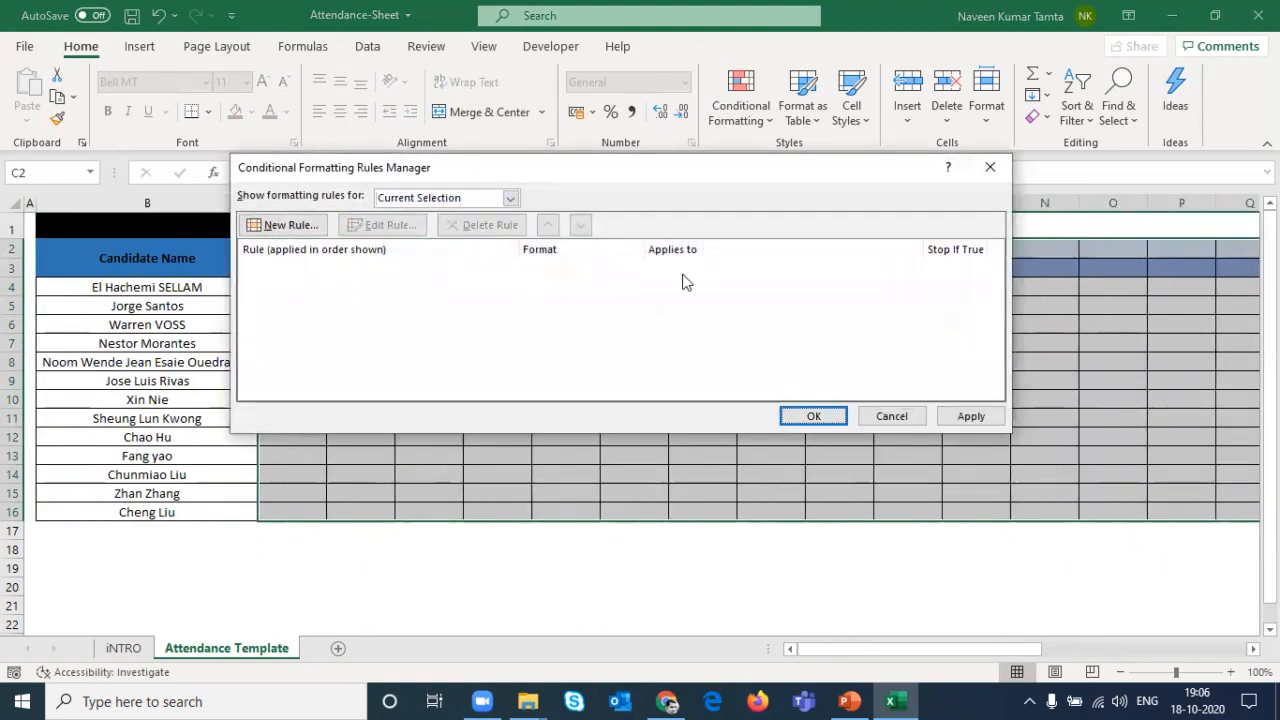
pyautogui.click(970, 416)
pyautogui.click(812, 416)
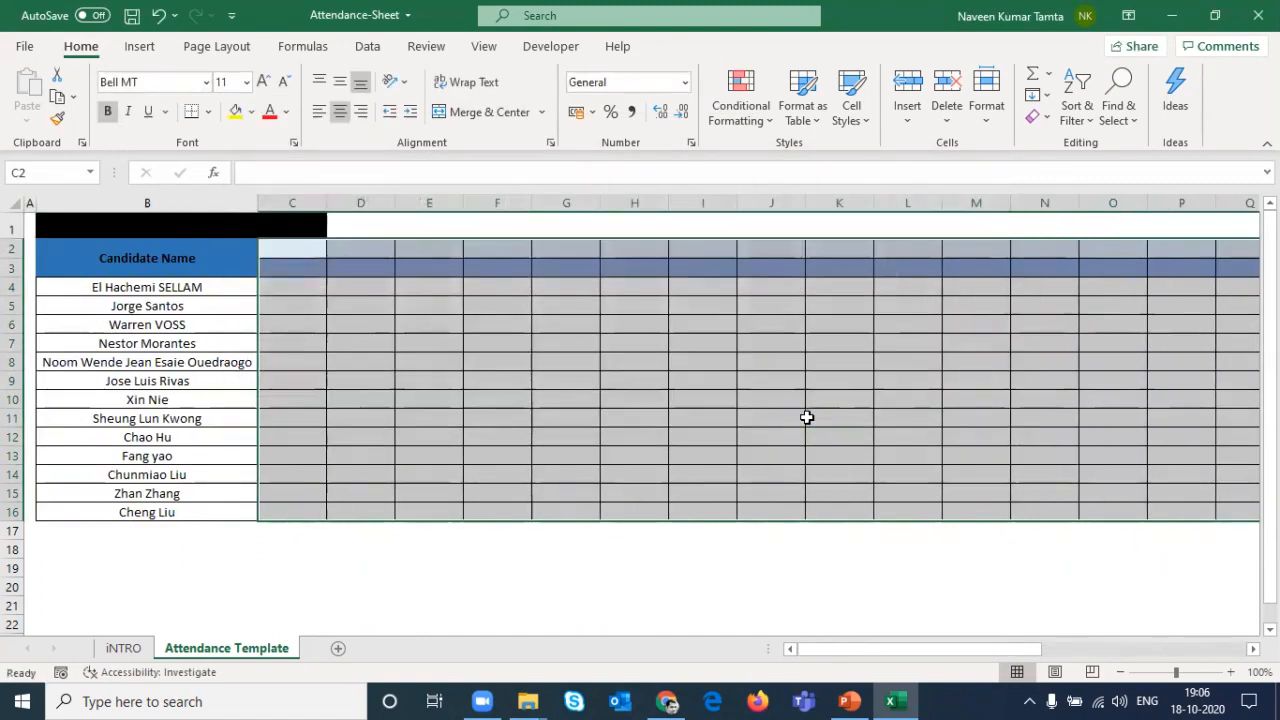
# Step: Enter the start date 1-1-2020 in B1
pyautogui.press('Up')
pyautogui.press('Left')
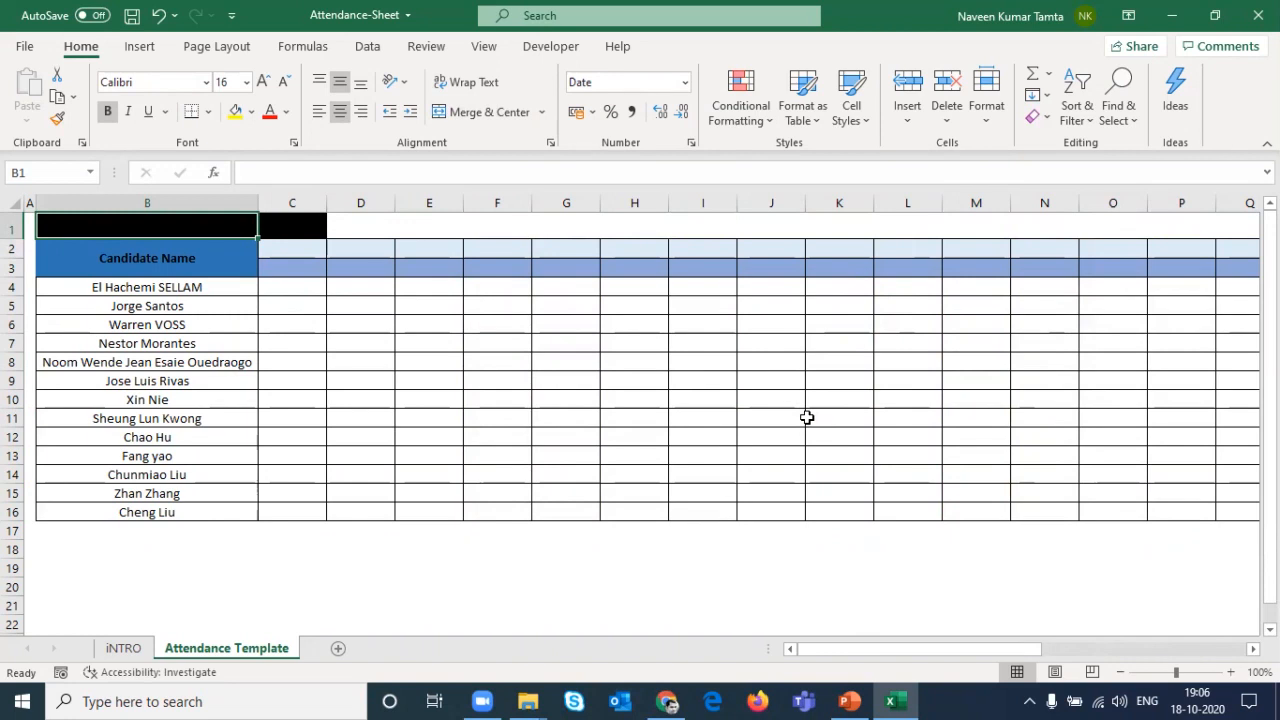
pyautogui.press('Right')
pyautogui.press('Right')
pyautogui.press('Left')
pyautogui.press('Left')
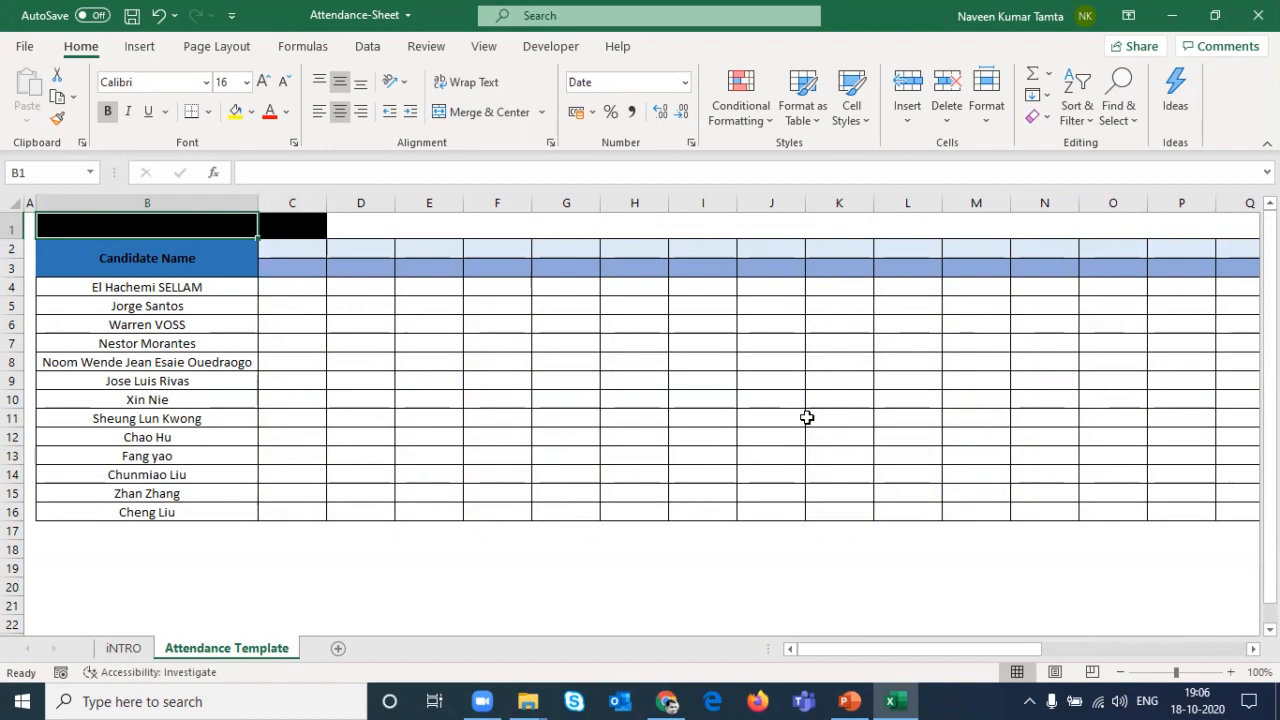
pyautogui.write('1-1')
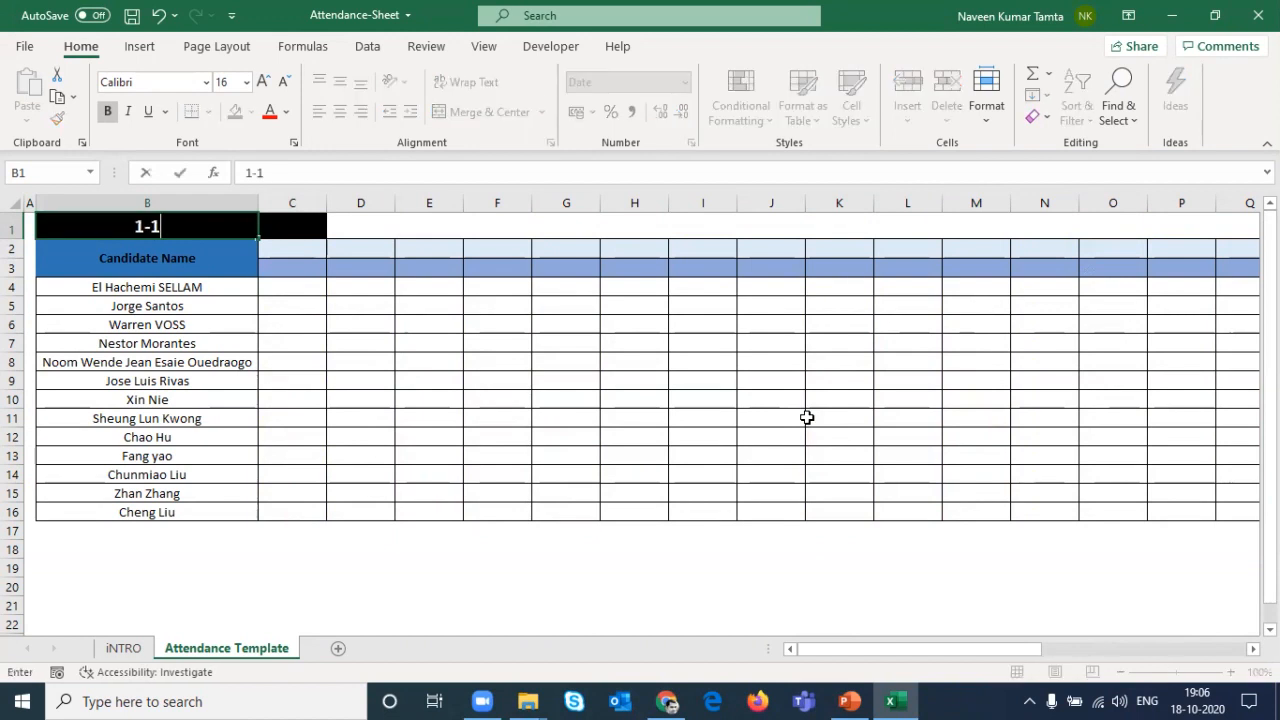
pyautogui.write('-2020')
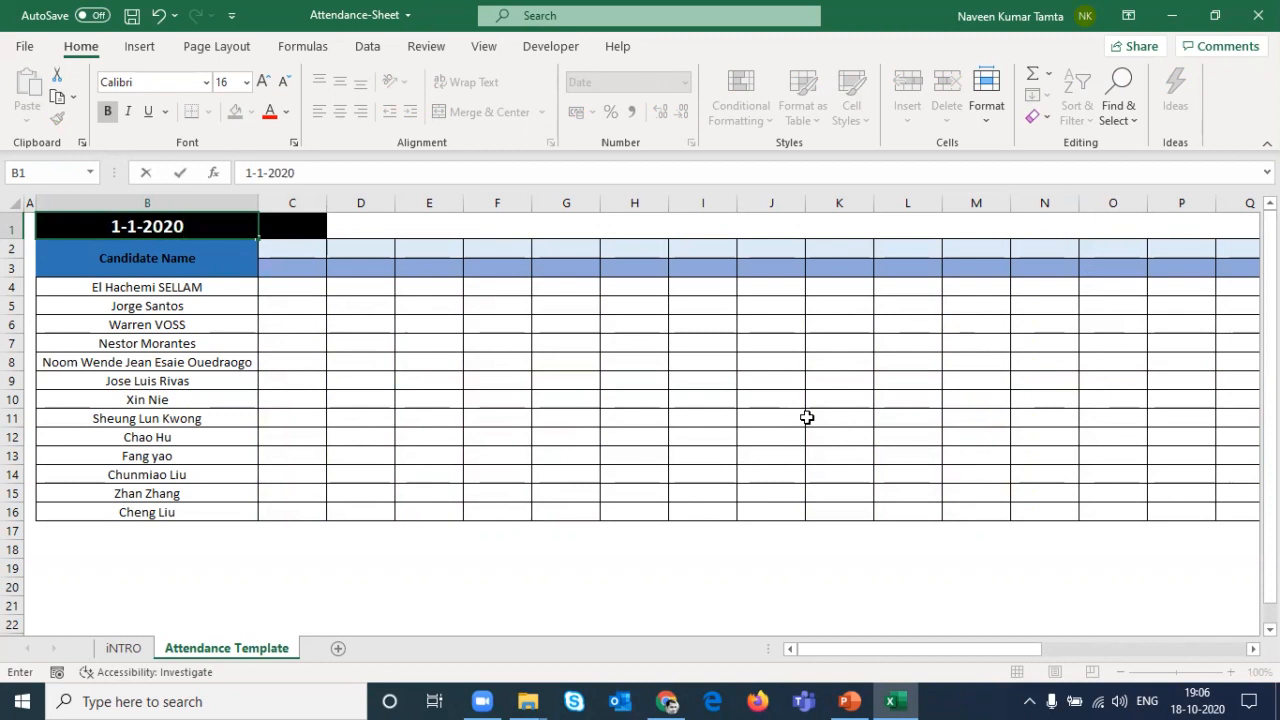
pyautogui.press('Return')
# Step: Enter =TEXT(B1, "mmm-yy") in C1 to show the month and year of the start date
pyautogui.press('Up')
pyautogui.press('Right')
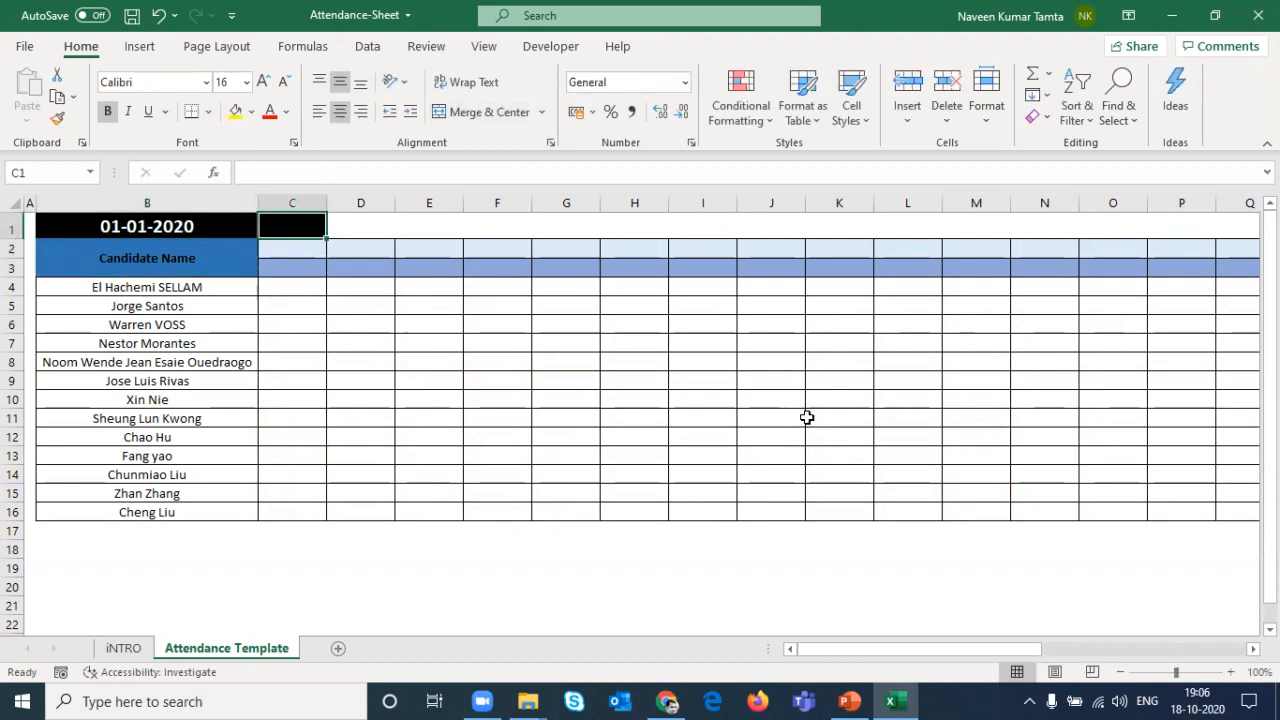
pyautogui.write('=text')
pyautogui.press('Tab')
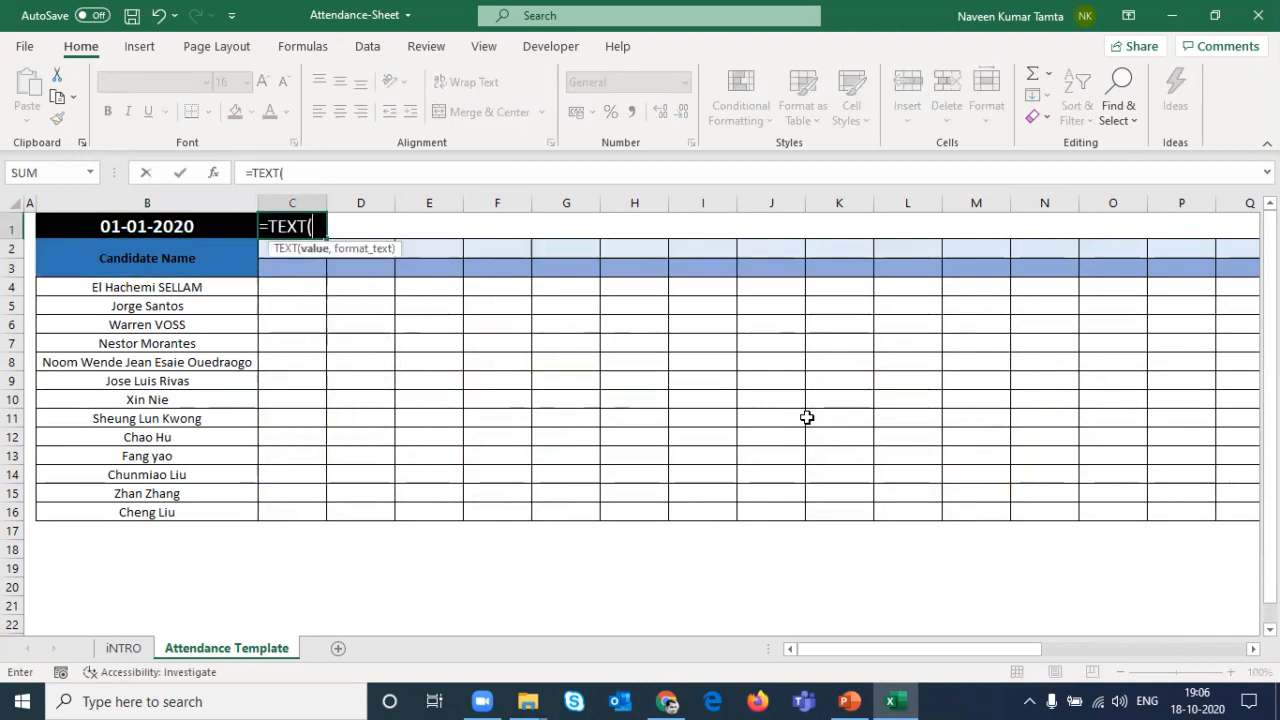
pyautogui.press('Left')
pyautogui.write(',')
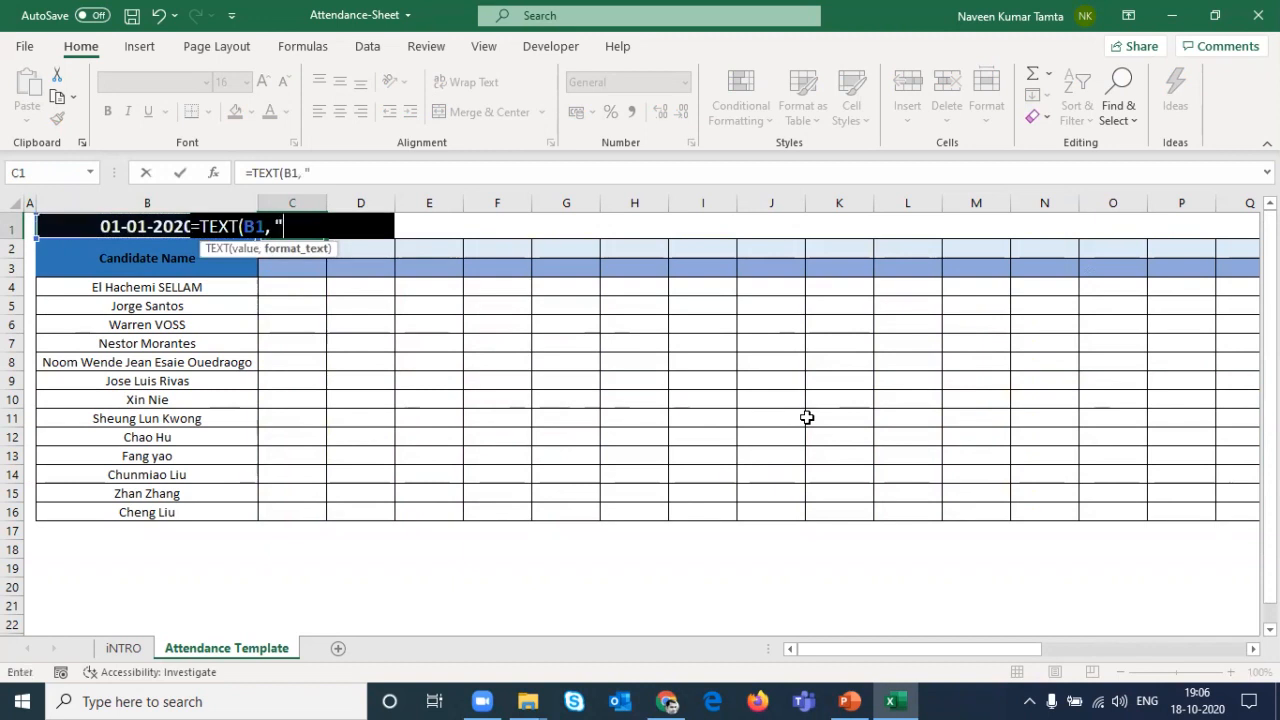
pyautogui.write(' "mmm-yy')
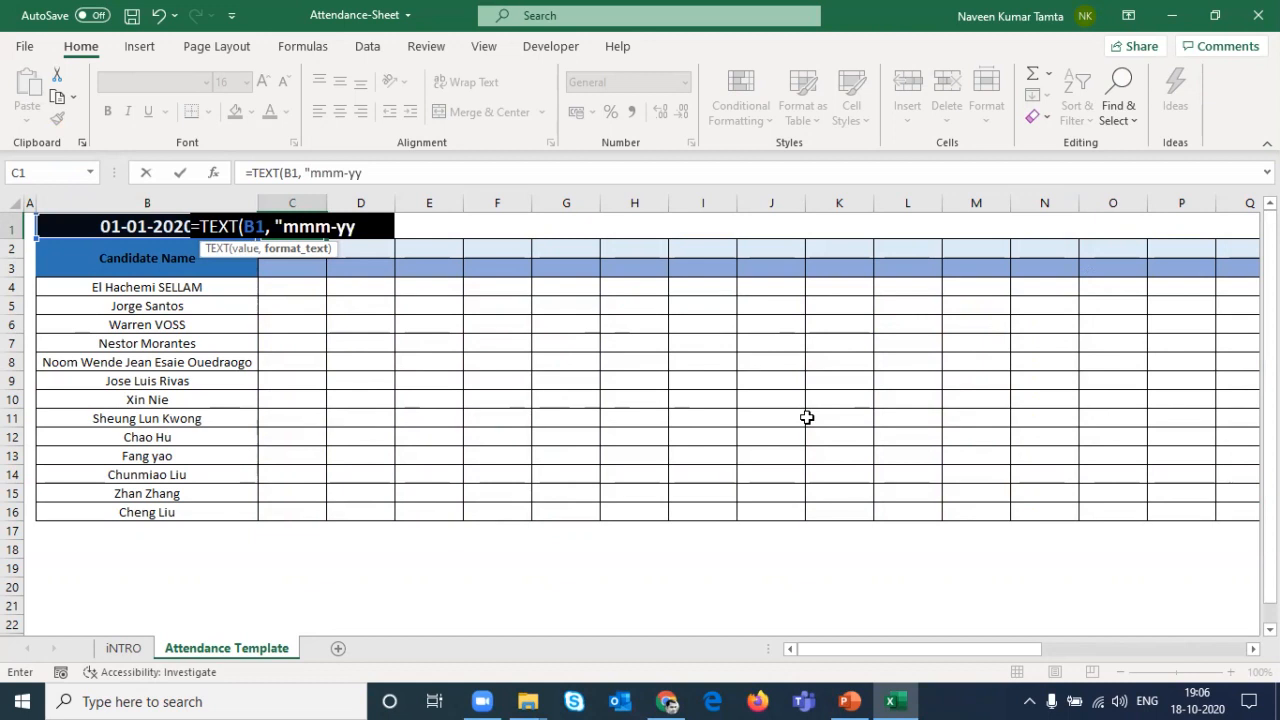
pyautogui.write('")')
pyautogui.press('Return')
# Step: Link the first date header in C3 to the start date with the absolute reference =$B$1
pyautogui.press('Up')
pyautogui.press('Left')
pyautogui.press('Right')
pyautogui.press('Down')
pyautogui.press('Down')
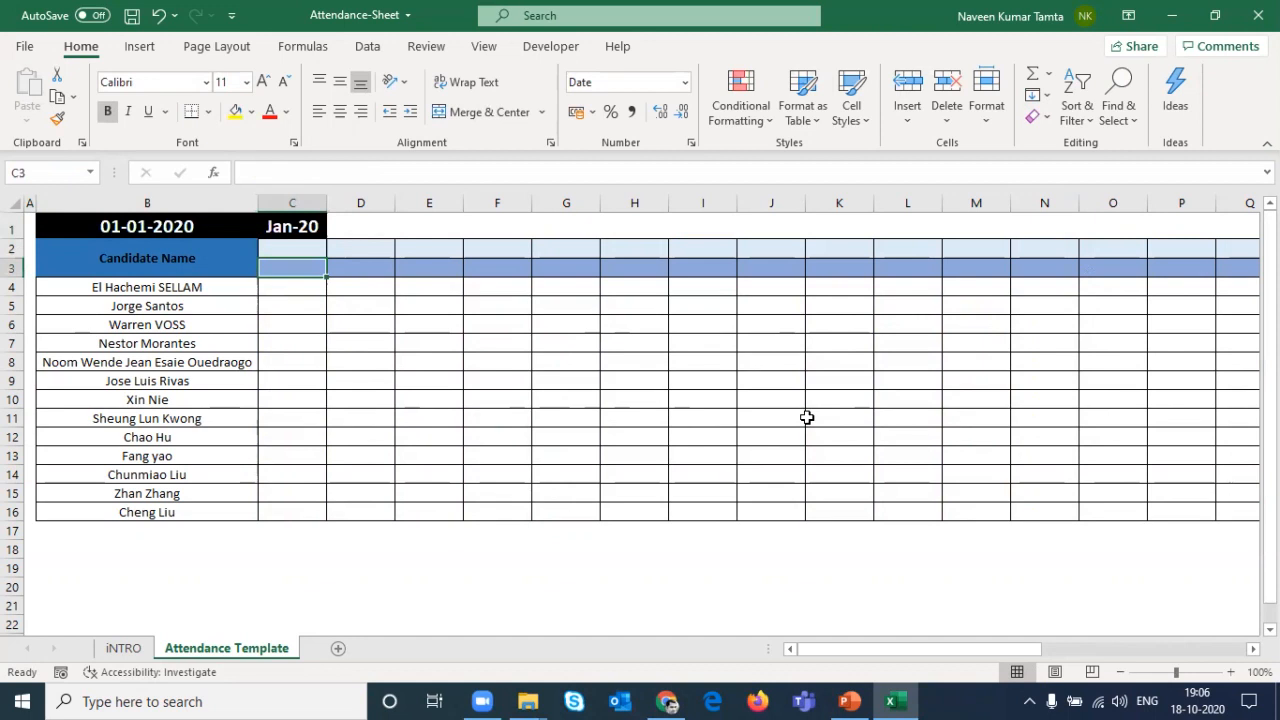
pyautogui.press('Left')
pyautogui.press('Left')
pyautogui.press('Right')
pyautogui.press('Right')
pyautogui.press('Right')
pyautogui.press('Left')
pyautogui.write('=')
pyautogui.press('Left')
pyautogui.press('Up')
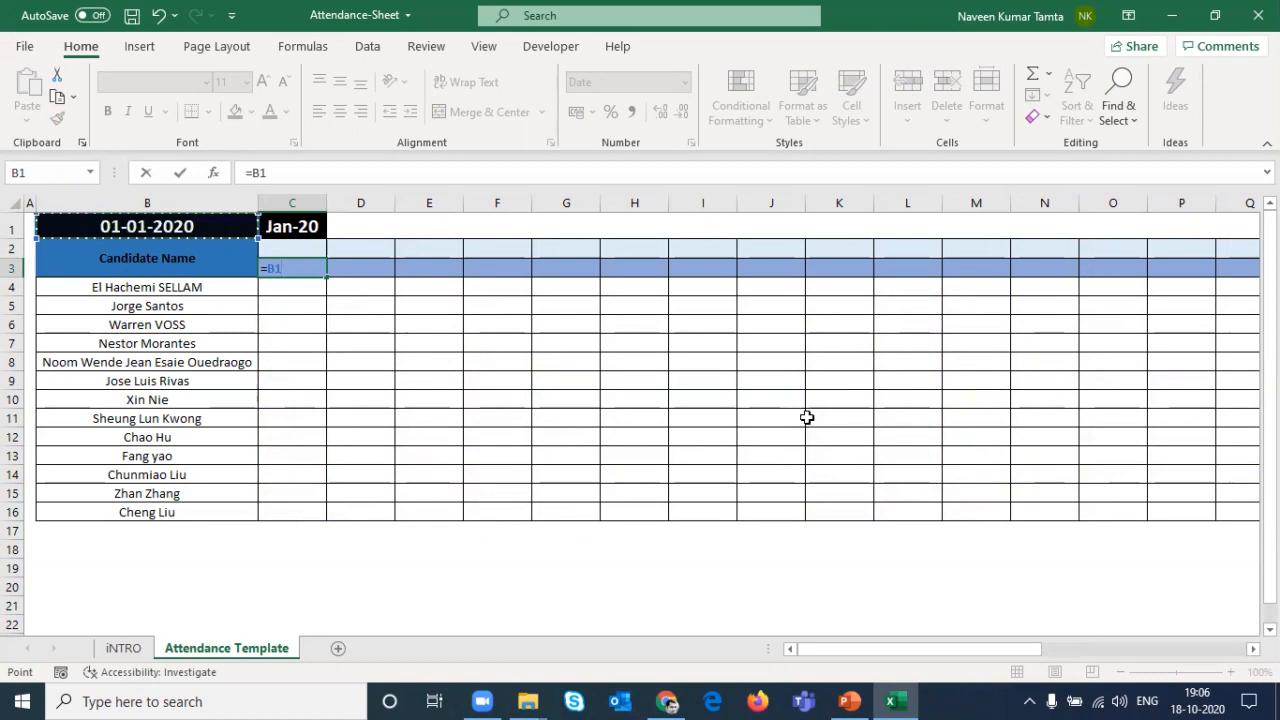
pyautogui.press('F4')
pyautogui.hotkey('ctrl', 'Return')
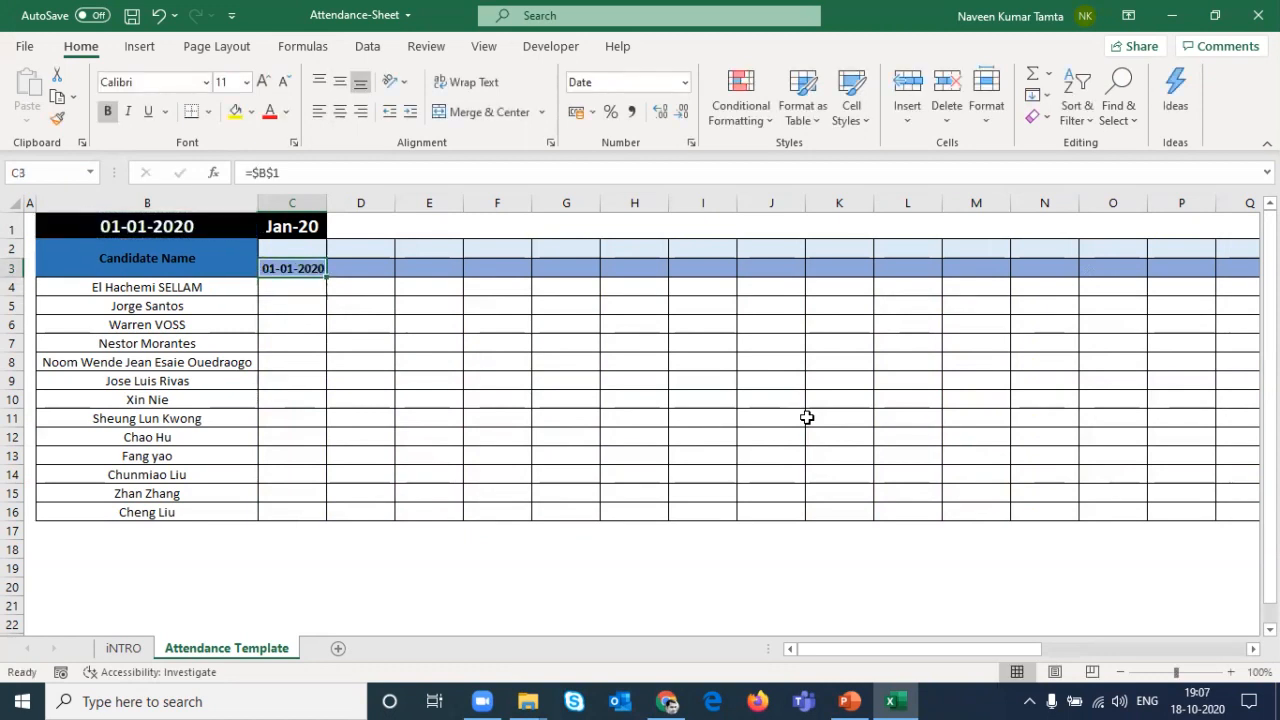
# Step: Enter =C3+1 in D3 to make the second date header one day after the first
pyautogui.press('Right')
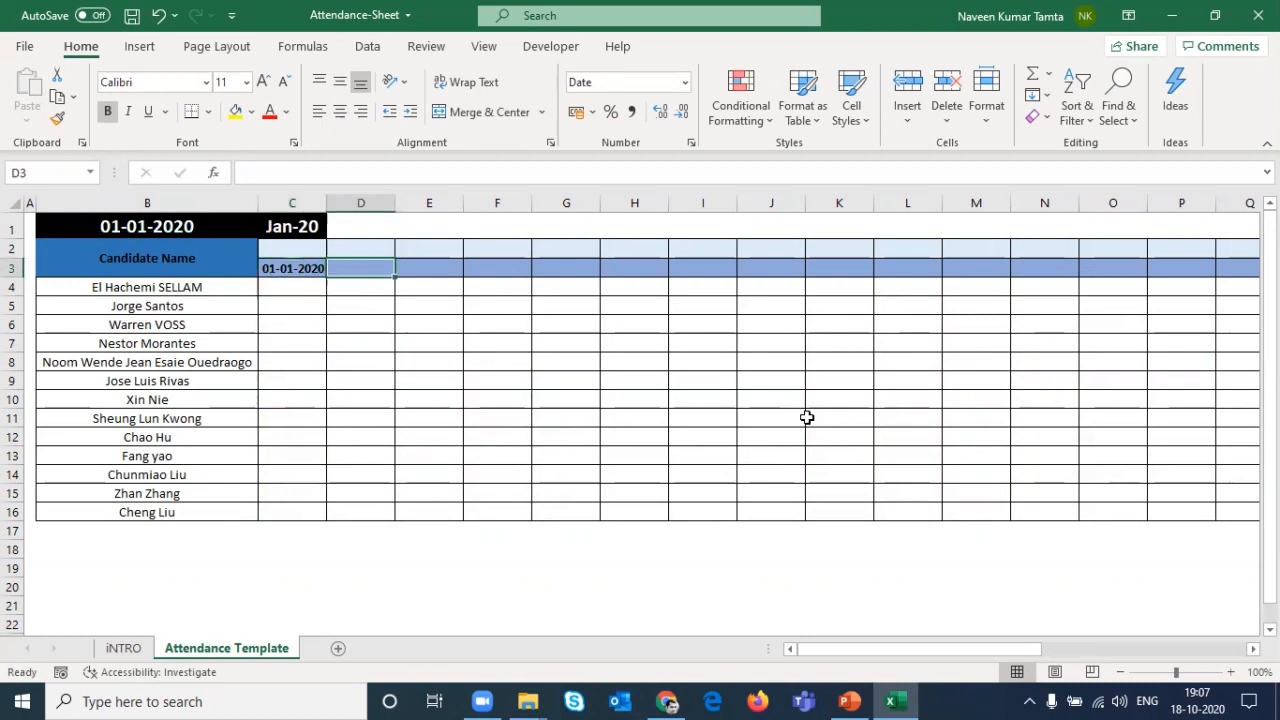
pyautogui.write('=')
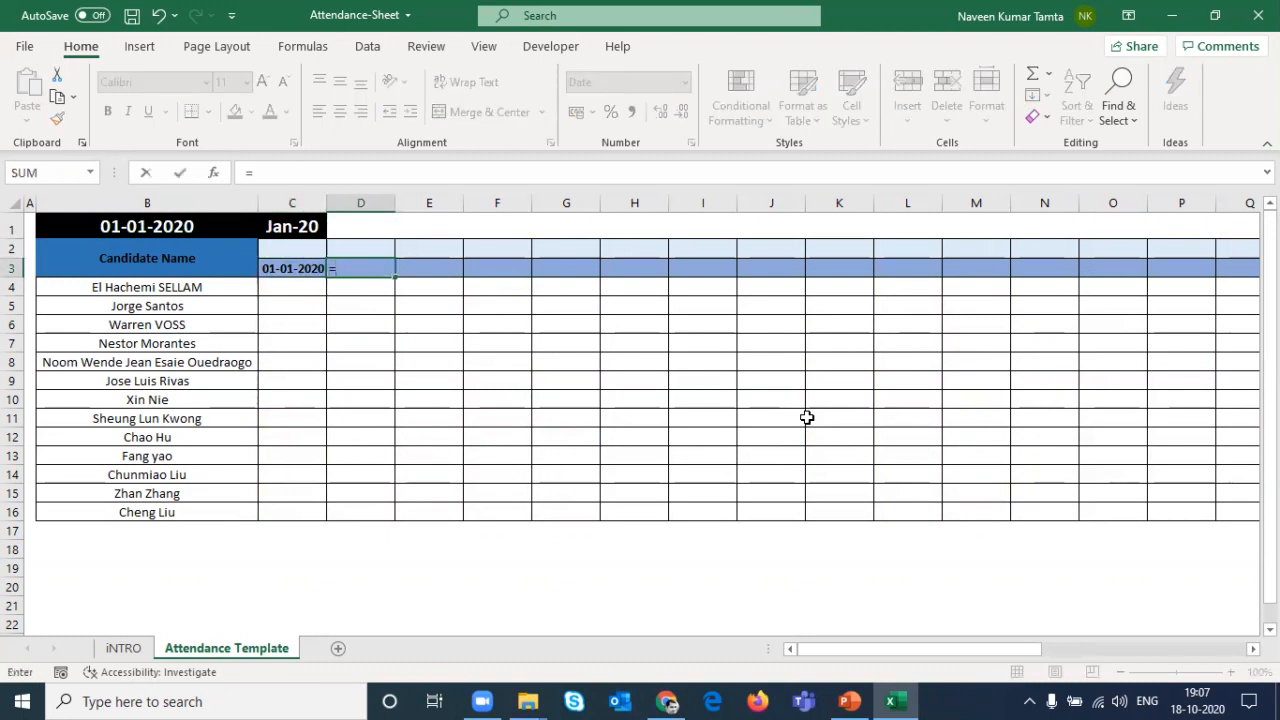
pyautogui.press('Left')
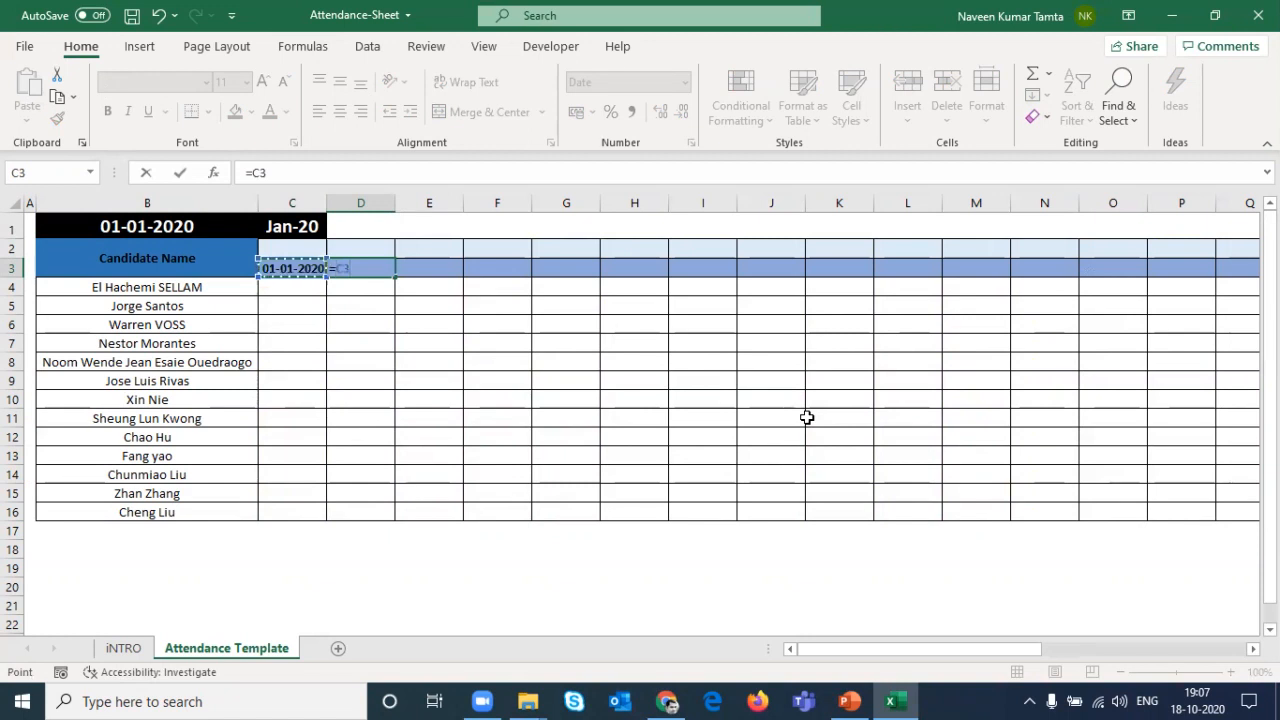
pyautogui.write('+')
pyautogui.press('Return')
# Step: Fill the next-day formula from D3 across the date header row to AG3
pyautogui.press('Up')
pyautogui.hotkey('shift', 'Right')
pyautogui.hotkey('shift', 'Right')
pyautogui.hotkey('shift', 'Right')
pyautogui.hotkey('shift', 'Right')
pyautogui.hotkey('shift', 'Right')
pyautogui.hotkey('shift', 'Right')
pyautogui.hotkey('shift', 'Right')
pyautogui.hotkey('shift', 'Right')
pyautogui.hotkey('shift', 'Right')
pyautogui.hotkey('shift', 'Right')
pyautogui.hotkey('shift', 'Right')
pyautogui.hotkey('shift', 'Right')
pyautogui.hotkey('shift', 'Right')
pyautogui.hotkey('shift', 'Right')
pyautogui.hotkey('shift', 'Right')
pyautogui.hotkey('shift', 'Right')
pyautogui.hotkey('shift', 'Right')
pyautogui.hotkey('shift', 'Right')
pyautogui.hotkey('shift', 'Right')
pyautogui.hotkey('shift', 'Right')
pyautogui.hotkey('shift', 'Right')
pyautogui.hotkey('shift', 'Right')
pyautogui.hotkey('shift', 'Right')
pyautogui.hotkey('shift', 'Right')
pyautogui.hotkey('shift', 'Right')
pyautogui.hotkey('shift', 'Right')
pyautogui.hotkey('shift', 'Right')
pyautogui.hotkey('shift', 'Right')
pyautogui.hotkey('shift', 'Right')
pyautogui.hotkey('shift', 'Right')
pyautogui.hotkey('shift', 'Right')
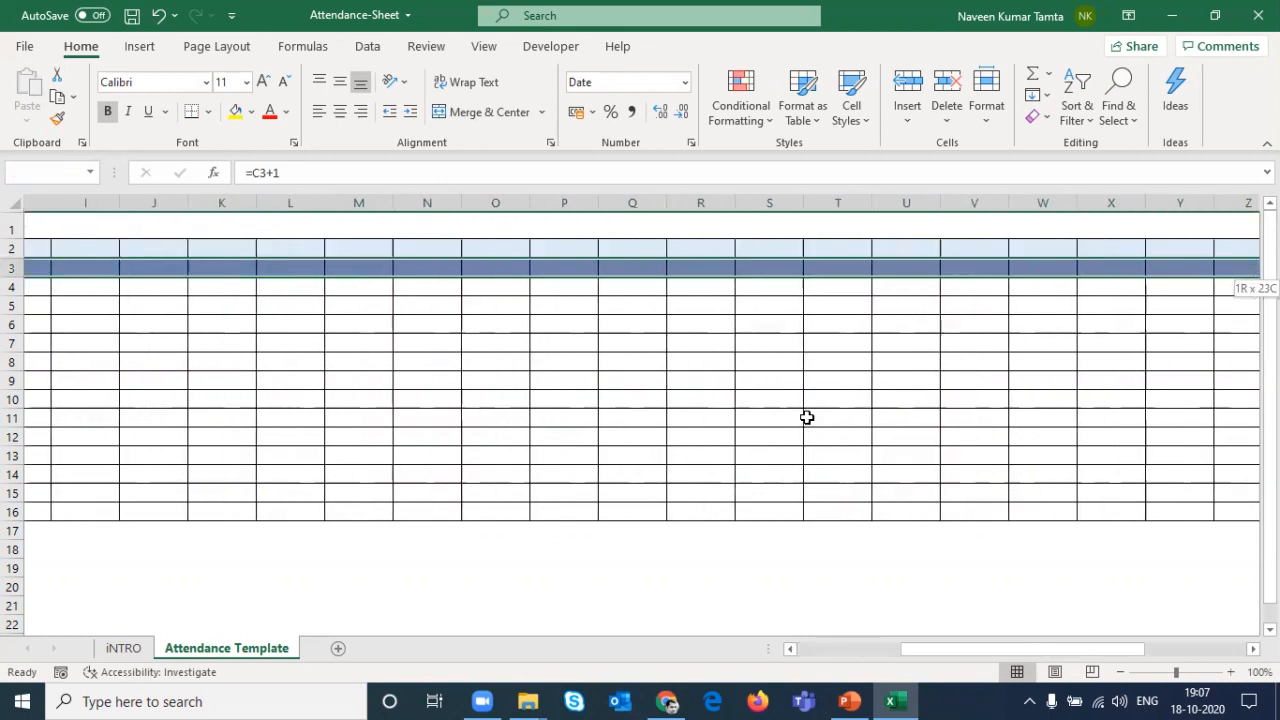
pyautogui.hotkey('shift', 'Left')
pyautogui.hotkey('shift', 'Left')
pyautogui.hotkey('shift', 'Left')
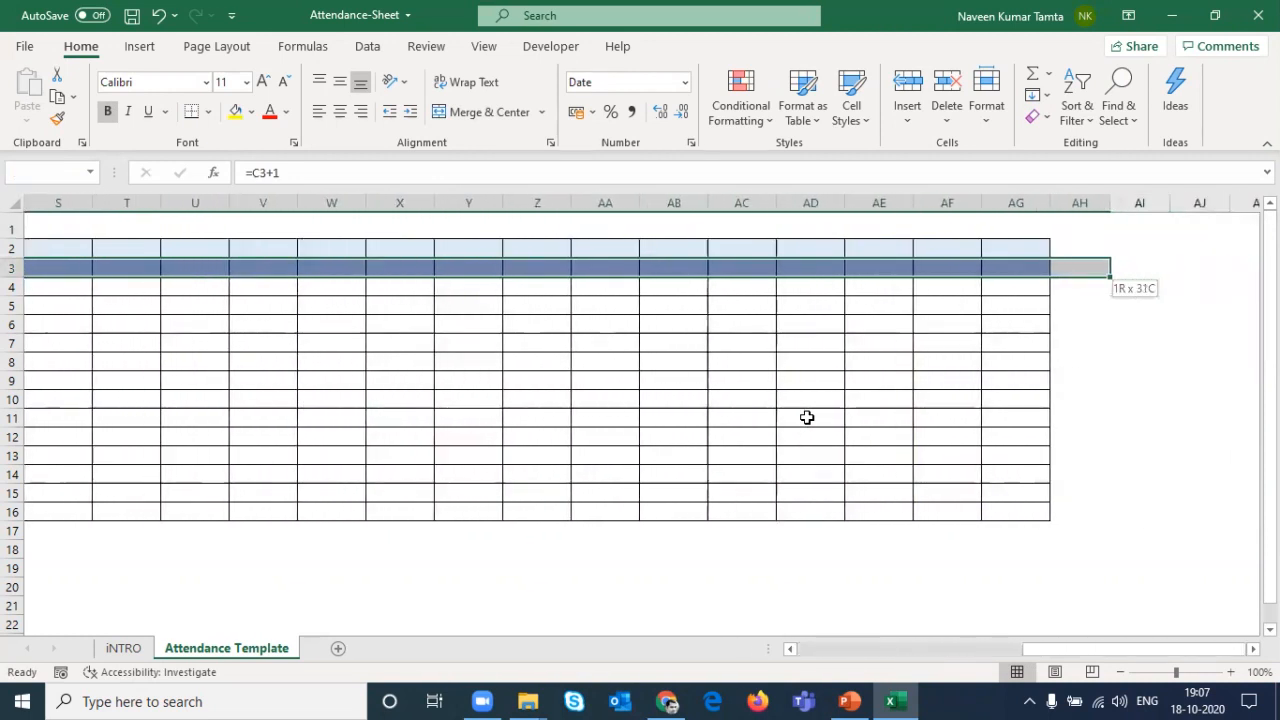
pyautogui.hotkey('ctrl', 'r')
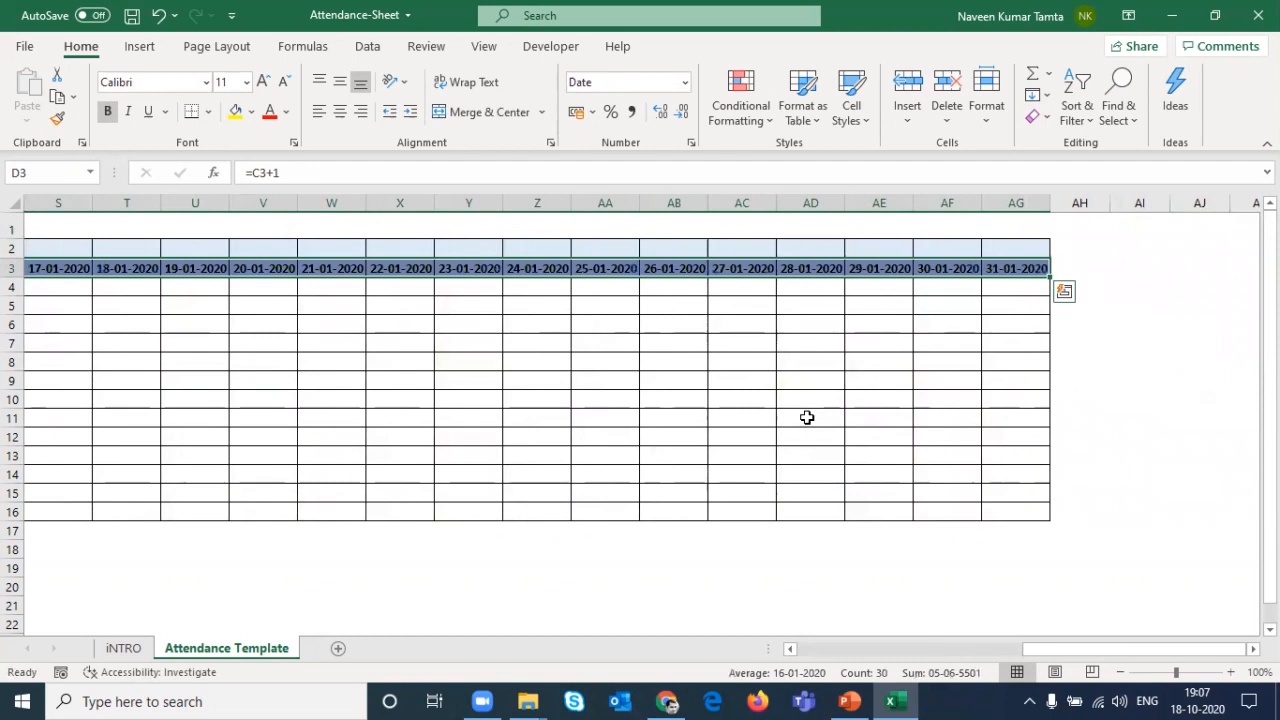
pyautogui.hotkey('ctrl', 'q')
pyautogui.press('Escape')
pyautogui.press('Return')
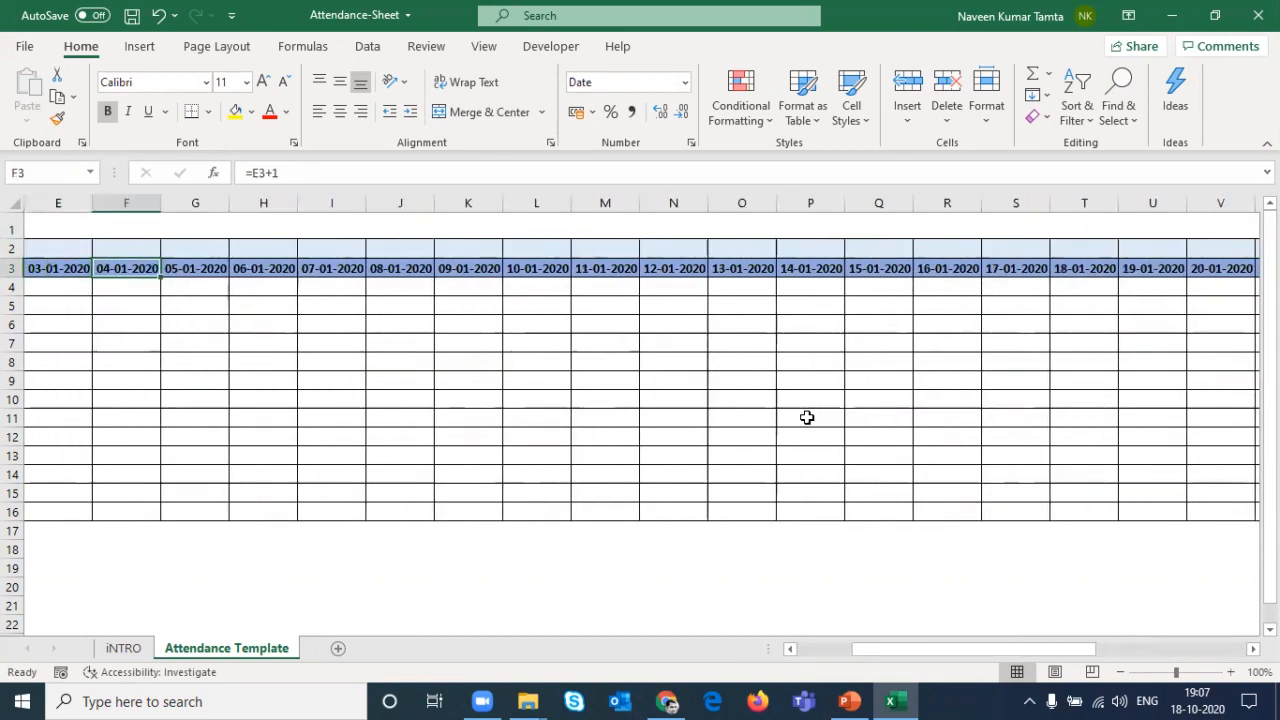
pyautogui.hotkey('ctrl', 'Right')
pyautogui.hotkey('ctrl', 'Left')
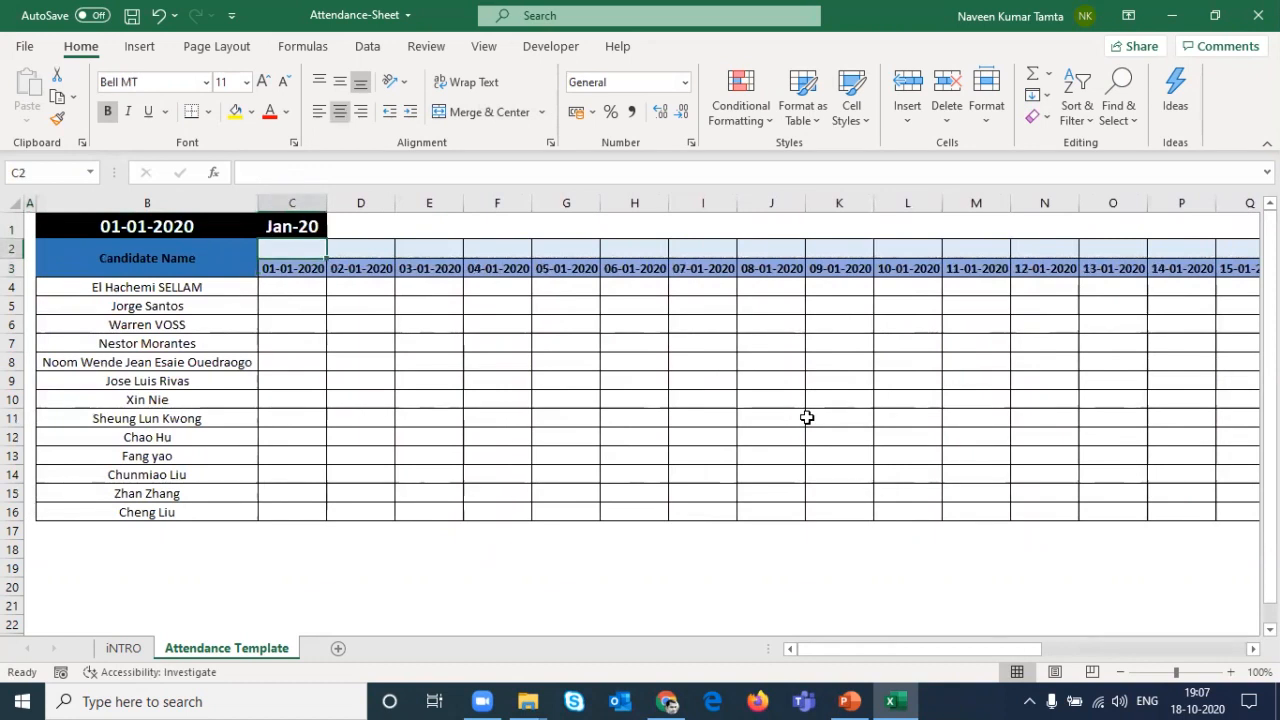
# Step: Enter =TEXT(C3, "ddd") in C2 to show the short weekday name of the date below
pyautogui.write('=tex')
pyautogui.press('Tab')
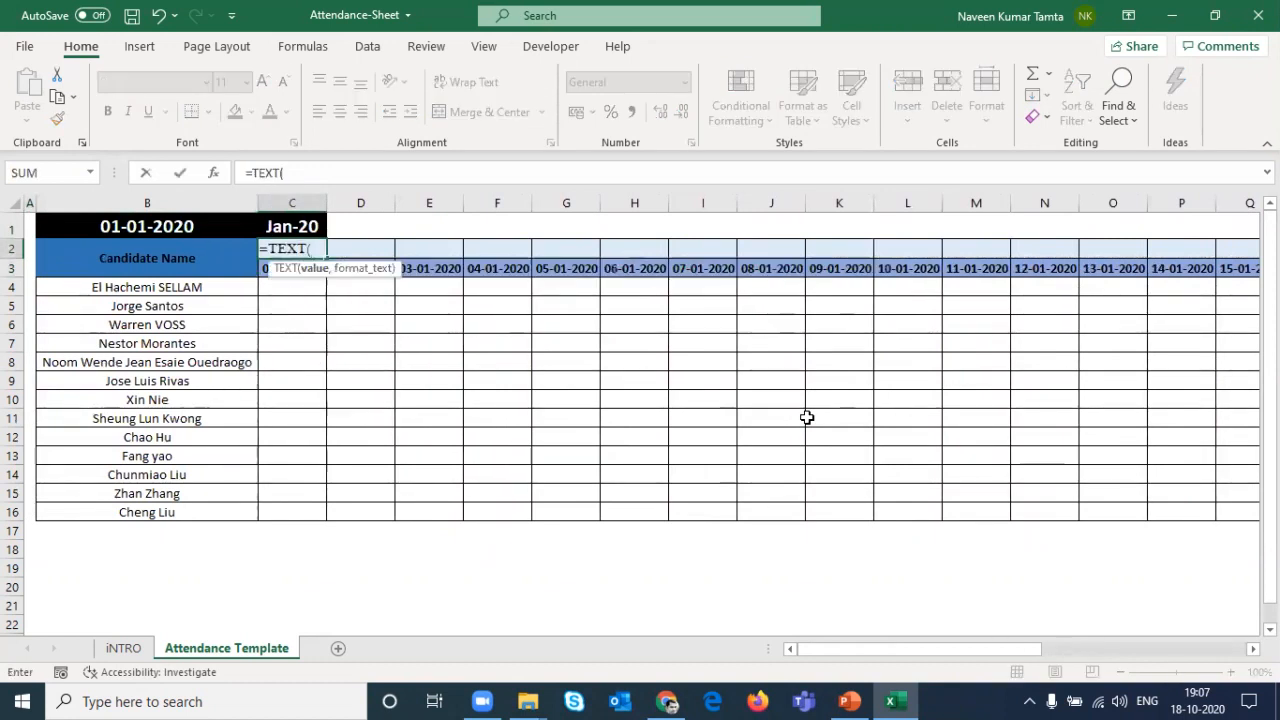
pyautogui.press('Down')
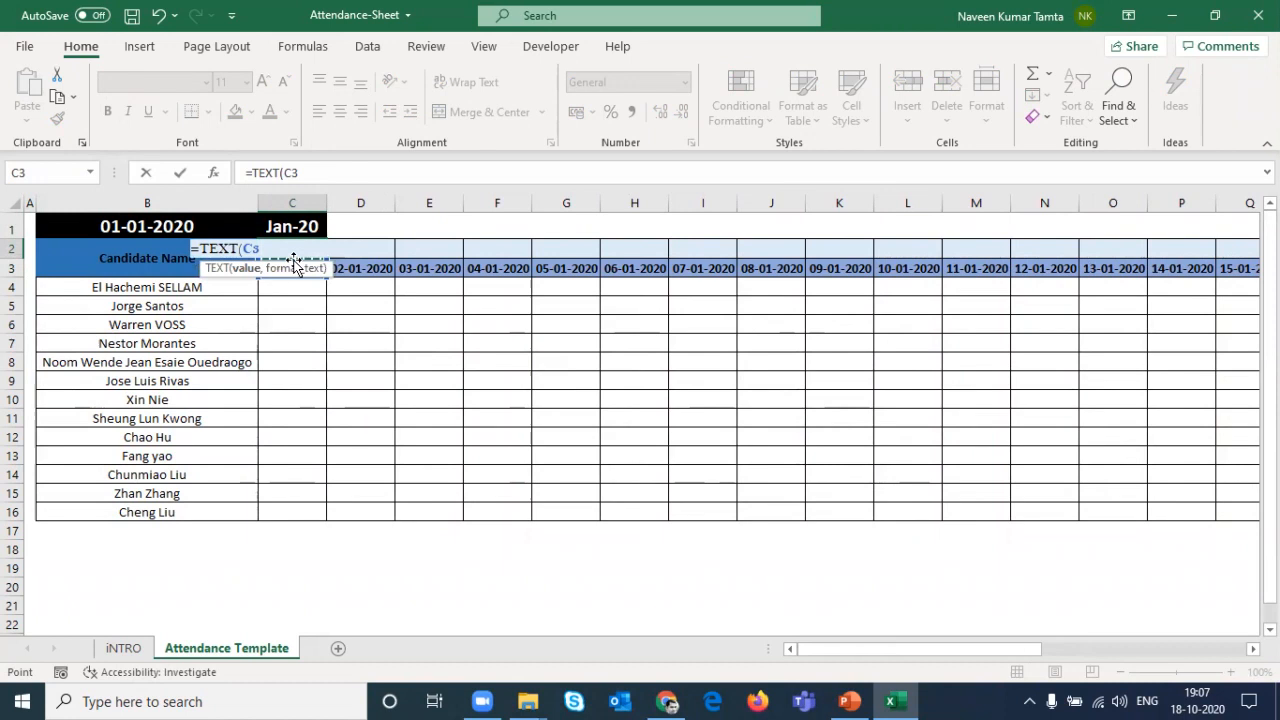
pyautogui.moveTo(289, 268); pyautogui.dragTo(313, 395)
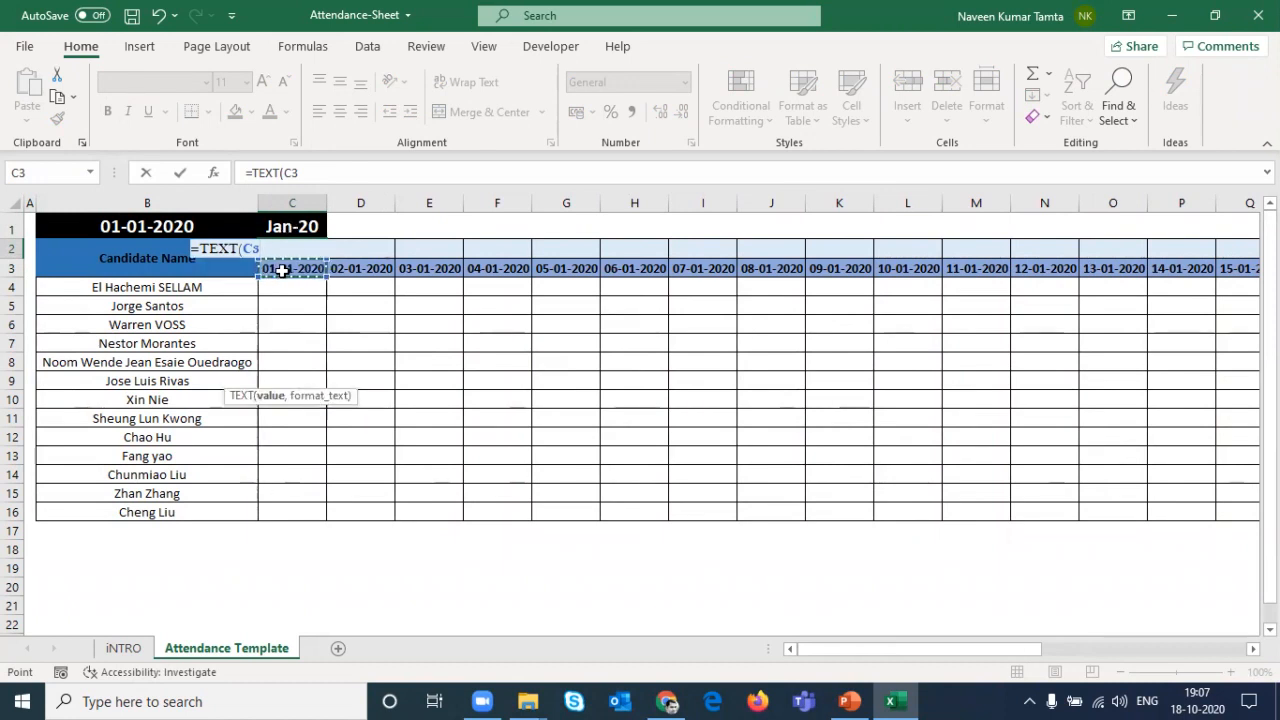
pyautogui.write(', "ddd")')
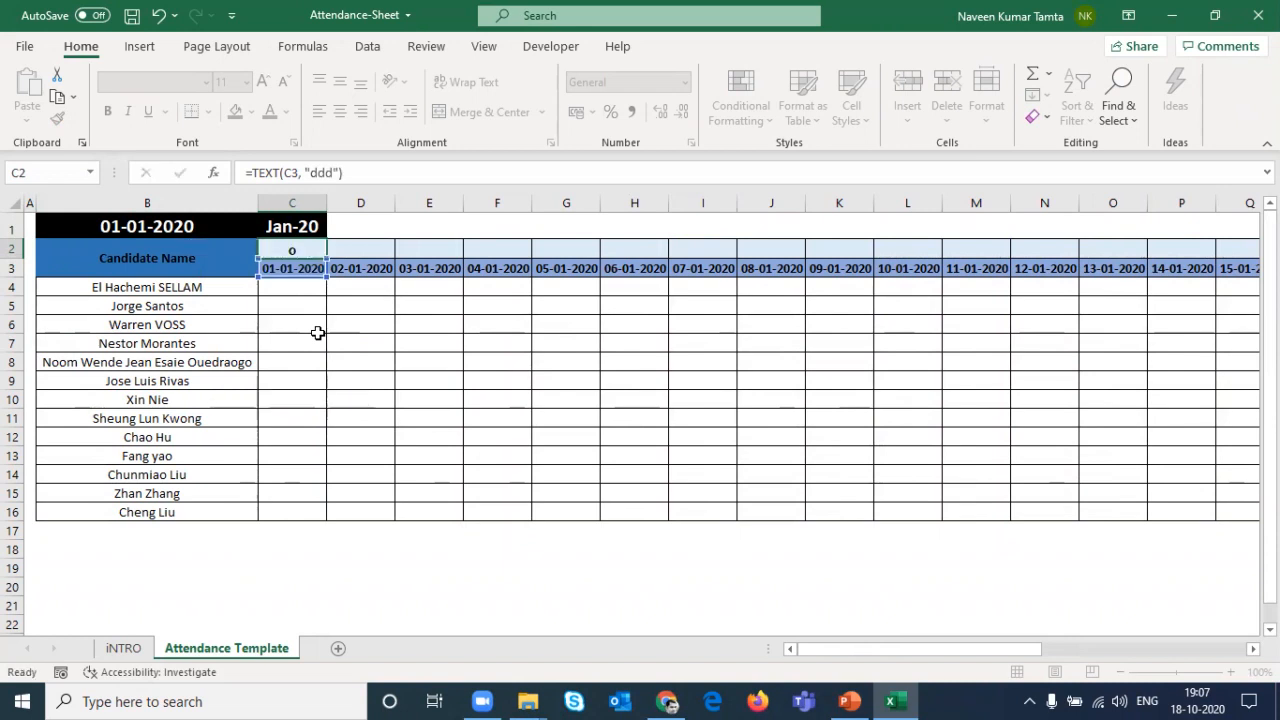
pyautogui.hotkey('ctrl', 'Return')
# Step: Fill the weekday formula from C2 across the day header row to AG2
pyautogui.press('Down')
pyautogui.hotkey('ctrl', 'Right')
pyautogui.press('Up')
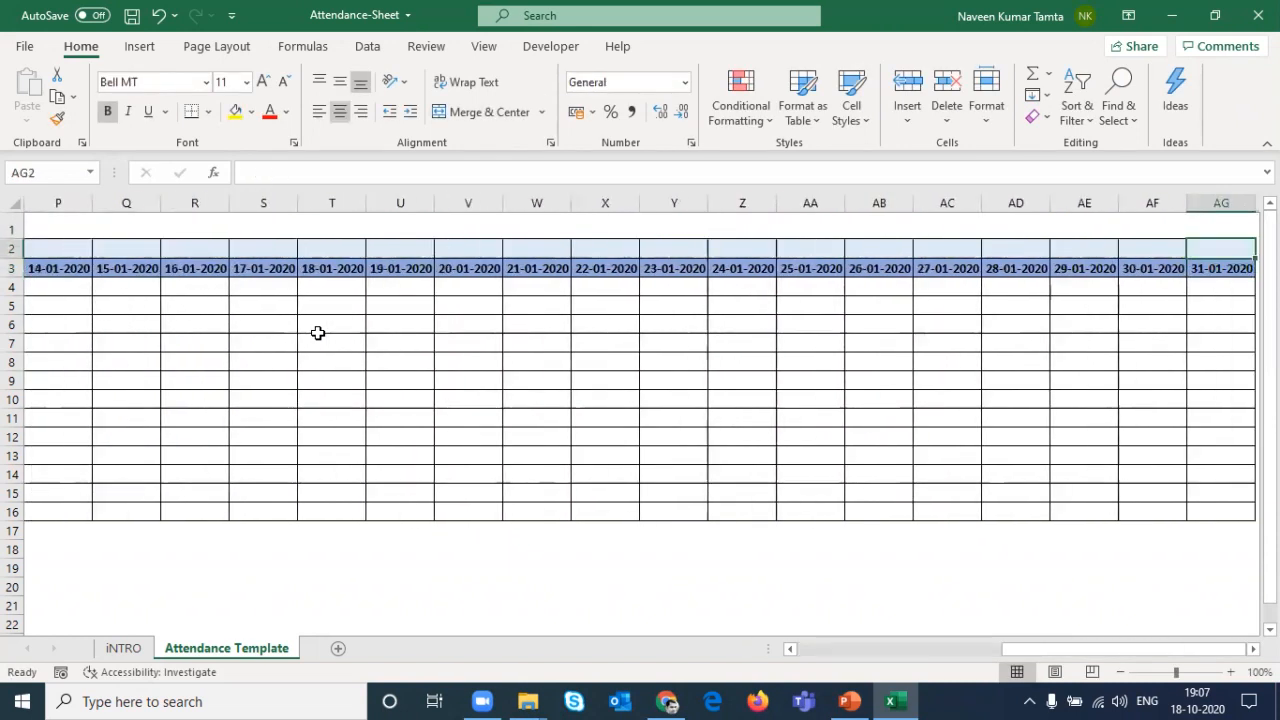
pyautogui.hotkey('ctrl', 'shift', 'Left')
pyautogui.hotkey('ctrl', 'r')
pyautogui.hotkey('ctrl', 'Left')
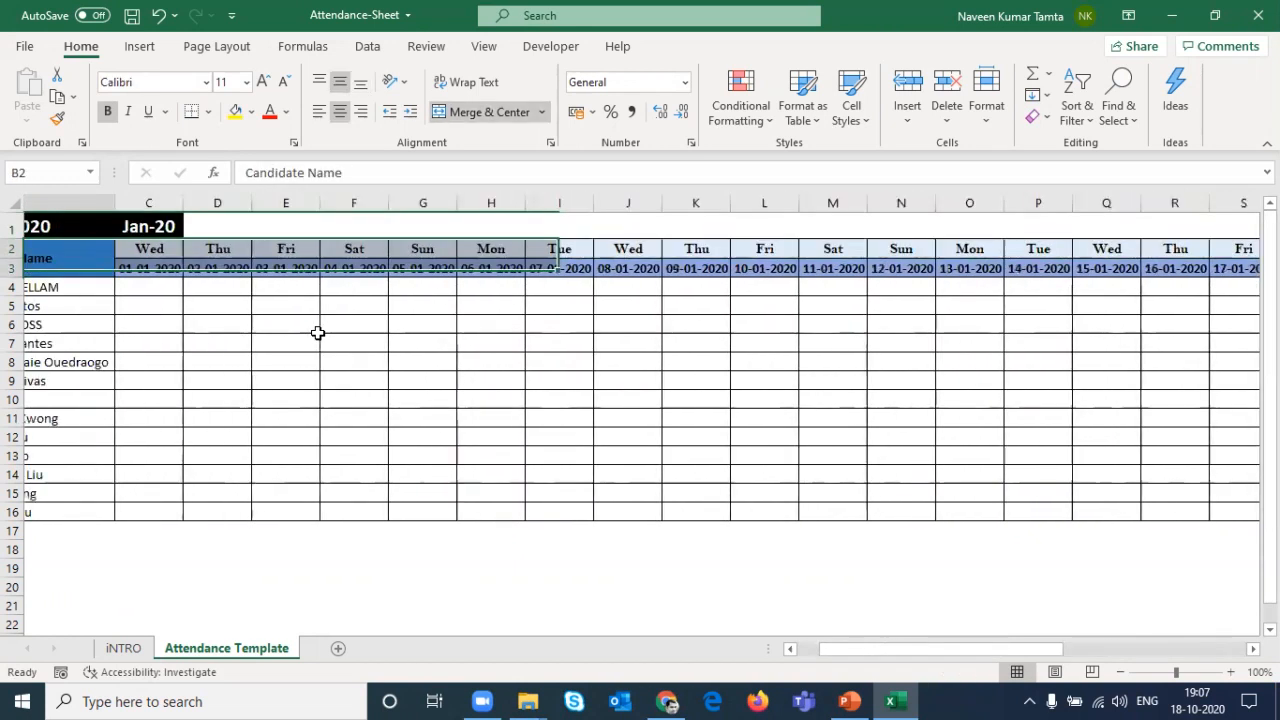
pyautogui.press('Right')
pyautogui.press('Up')
pyautogui.press('Down')
pyautogui.press('Right')
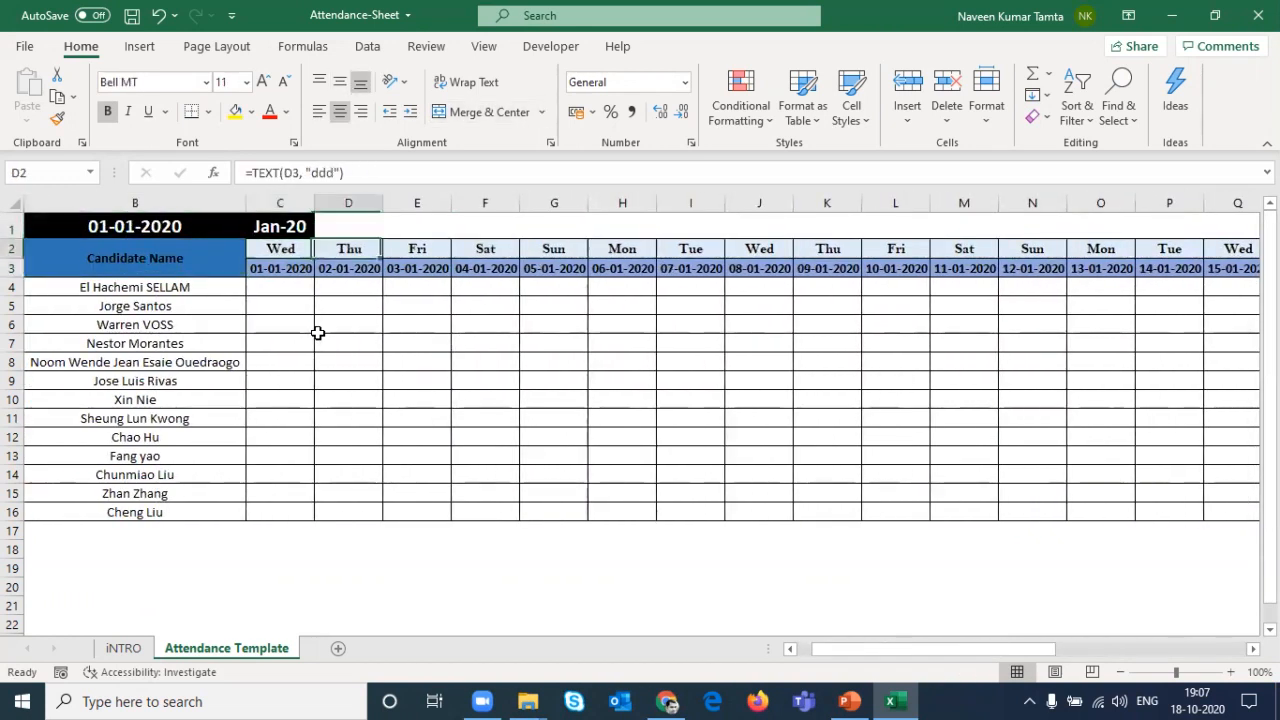
pyautogui.press('Right')
pyautogui.hotkey('shift', 'Right')
pyautogui.hotkey('shift', 'Down')
pyautogui.hotkey('shift', 'Down')
pyautogui.hotkey('shift', 'Down')
pyautogui.hotkey('shift', 'Down')
pyautogui.hotkey('shift', 'Down')
pyautogui.hotkey('shift', 'Down')
pyautogui.hotkey('shift', 'Down')
pyautogui.hotkey('shift', 'Down')
pyautogui.hotkey('shift', 'Down')
pyautogui.hotkey('shift', 'Down')
pyautogui.hotkey('shift', 'Down')
pyautogui.hotkey('shift', 'Down')
pyautogui.hotkey('shift', 'Down')
pyautogui.hotkey('shift', 'Down')
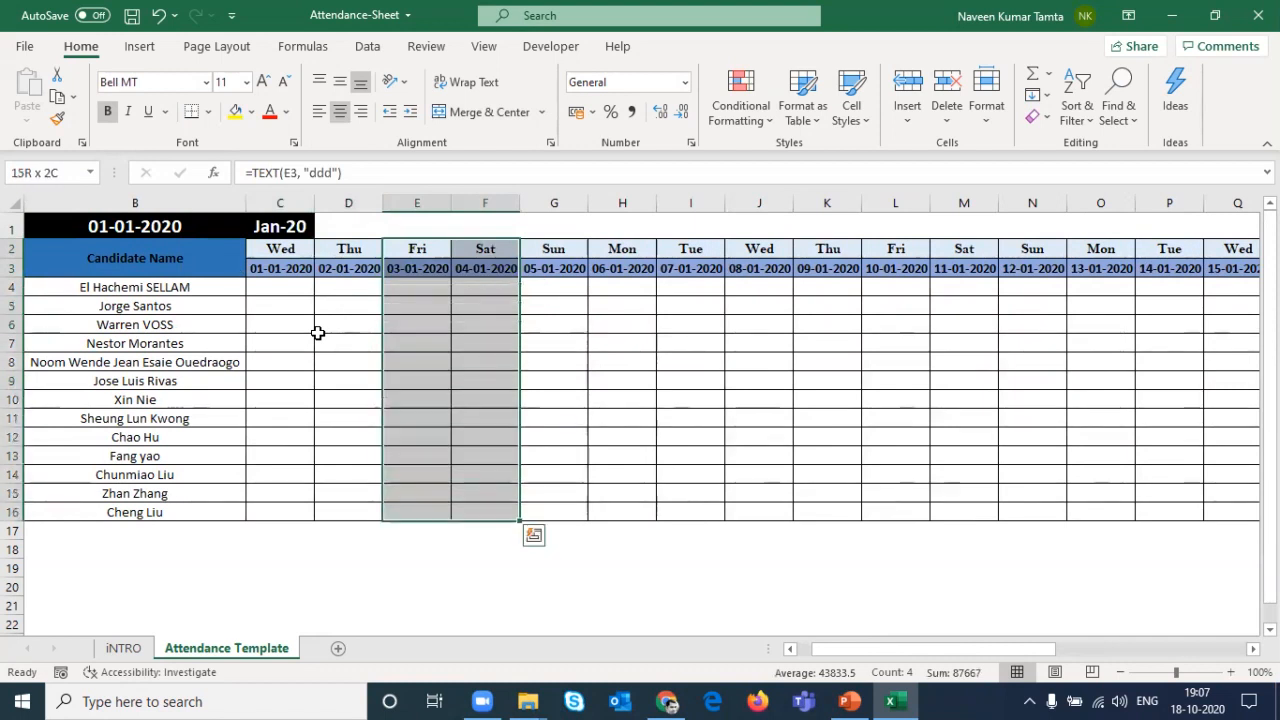
pyautogui.press('Up')
pyautogui.press('Down')
pyautogui.press('Left')
pyautogui.press('Left')
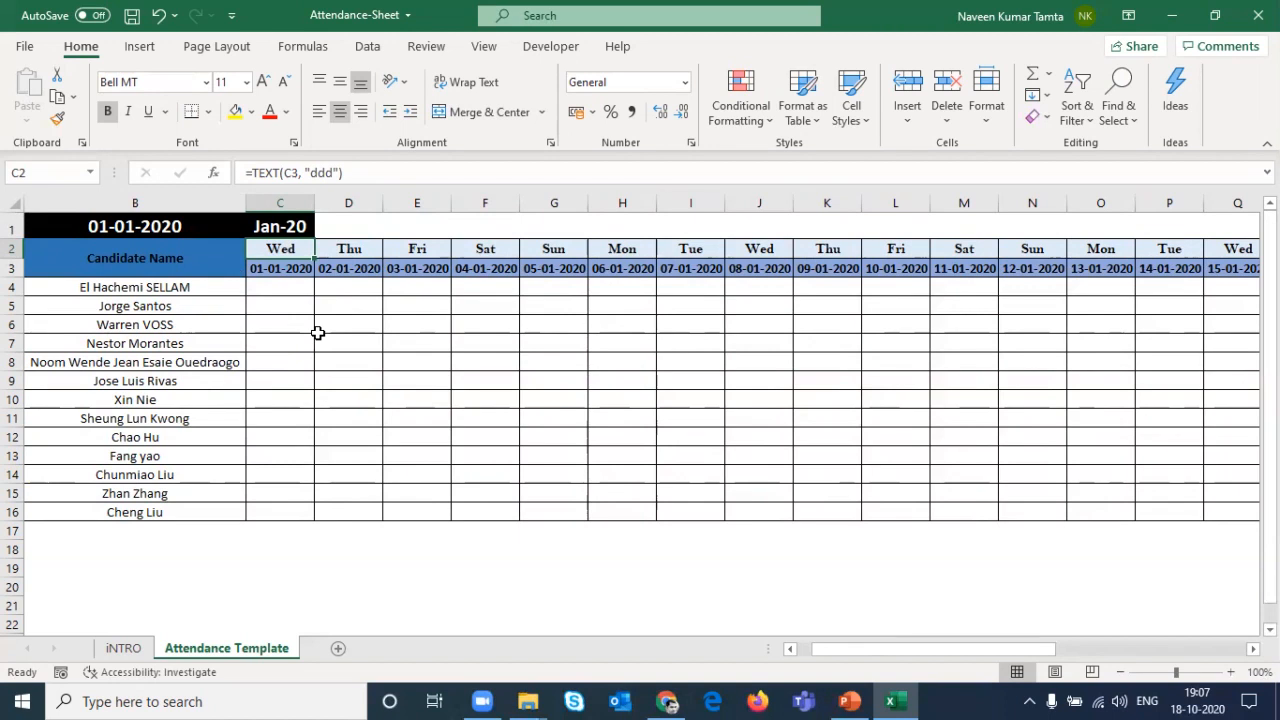
pyautogui.hotkey('shift', 'Down')
pyautogui.hotkey('shift', 'Down')
pyautogui.hotkey('shift', 'Down')
pyautogui.hotkey('shift', 'Down')
pyautogui.hotkey('shift', 'Down')
pyautogui.hotkey('shift', 'Down')
pyautogui.hotkey('shift', 'Down')
pyautogui.hotkey('shift', 'Down')
pyautogui.hotkey('shift', 'Down')
pyautogui.hotkey('shift', 'Down')
pyautogui.hotkey('shift', 'Down')
pyautogui.hotkey('shift', 'Down')
pyautogui.hotkey('shift', 'Down')
pyautogui.hotkey('shift', 'Down')
pyautogui.press('Up')
pyautogui.press('Down')
pyautogui.press('Left')
pyautogui.press('Left')
pyautogui.press('Right')
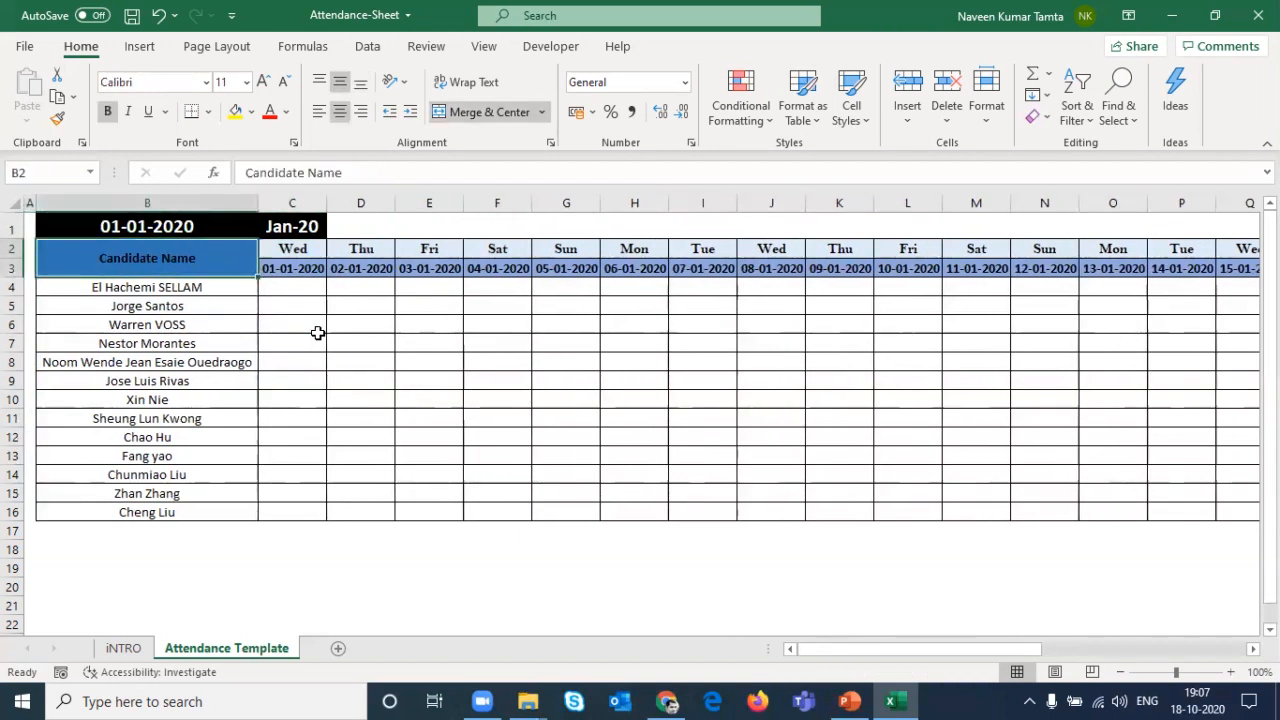
pyautogui.press('Right')
pyautogui.press('Left')
pyautogui.press('Right')
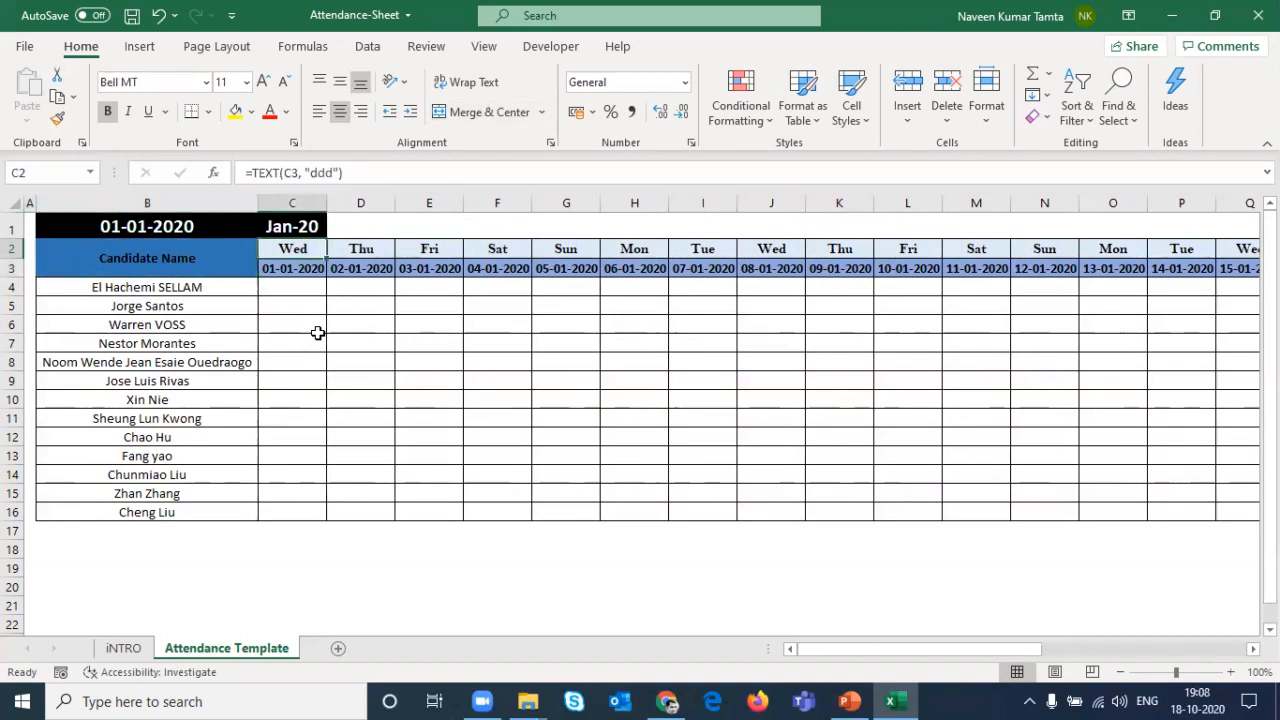
pyautogui.hotkey('shift', 'Down')
pyautogui.hotkey('shift', 'Down')
pyautogui.hotkey('shift', 'Down')
pyautogui.hotkey('shift', 'Down')
pyautogui.hotkey('shift', 'Down')
pyautogui.hotkey('shift', 'Down')
pyautogui.hotkey('shift', 'Down')
pyautogui.press('Up')
pyautogui.press('Down')
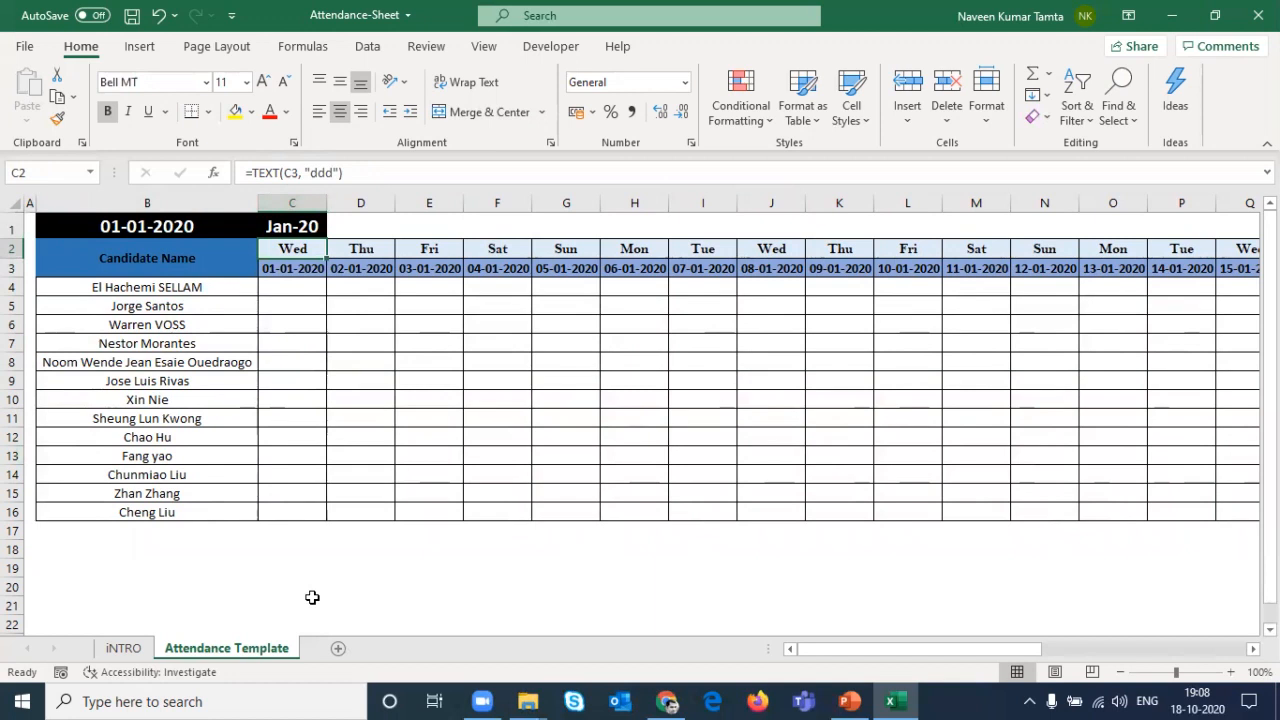
# Step: Start a new formula-based conditional formatting rule for the attendance grid C2:AG16, including both header rows
pyautogui.hotkey('shift', 'Down')
pyautogui.hotkey('shift', 'Down')
pyautogui.hotkey('shift', 'Down')
pyautogui.hotkey('shift', 'Down')
pyautogui.hotkey('shift', 'Down')
pyautogui.hotkey('shift', 'Down')
pyautogui.hotkey('shift', 'Down')
pyautogui.hotkey('shift', 'Down')
pyautogui.hotkey('shift', 'Down')
pyautogui.hotkey('shift', 'Down')
pyautogui.hotkey('shift', 'Down')
pyautogui.hotkey('shift', 'Down')
pyautogui.hotkey('shift', 'Down')
pyautogui.hotkey('shift', 'Down')
pyautogui.hotkey('shift', 'Right')
pyautogui.hotkey('shift', 'Right')
pyautogui.hotkey('shift', 'Right')
pyautogui.hotkey('shift', 'Right')
pyautogui.hotkey('shift', 'Right')
pyautogui.hotkey('shift', 'Right')
pyautogui.hotkey('shift', 'Right')
pyautogui.hotkey('shift', 'Right')
pyautogui.hotkey('shift', 'Right')
pyautogui.hotkey('shift', 'Right')
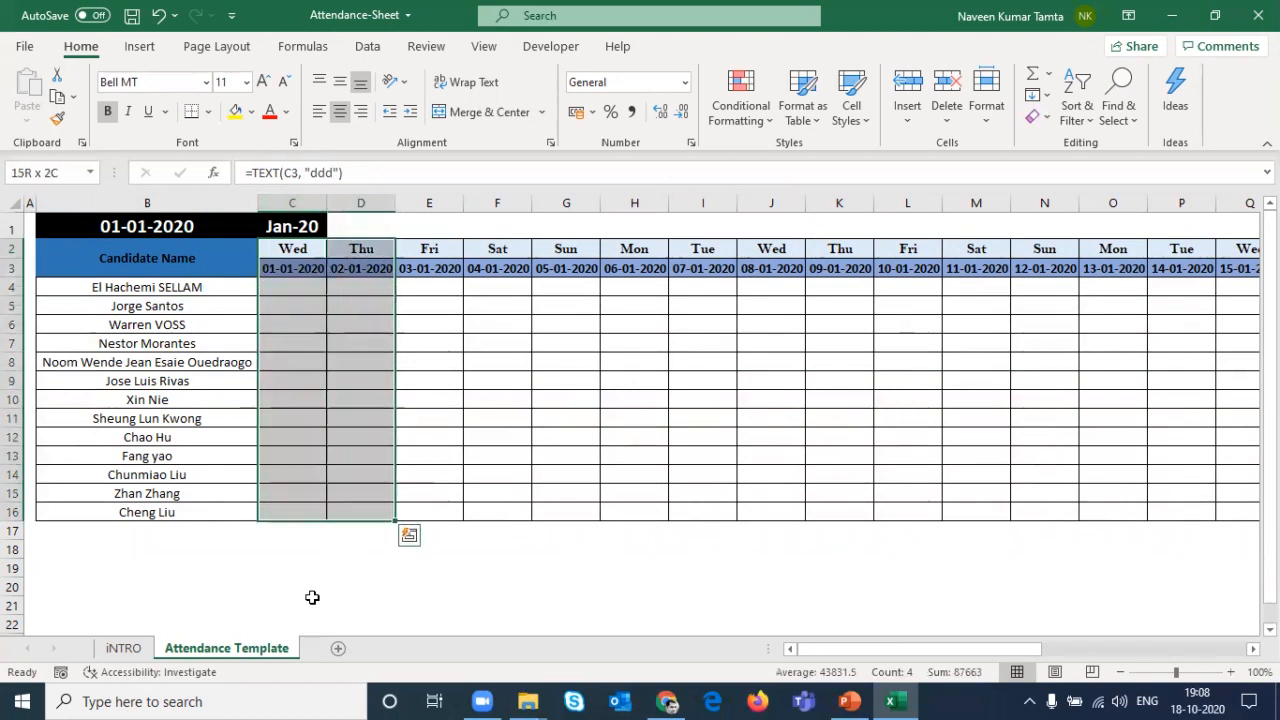
pyautogui.hotkey('shift', 'Right')
pyautogui.hotkey('shift', 'Right')
pyautogui.hotkey('shift', 'Right')
pyautogui.hotkey('shift', 'Right')
pyautogui.hotkey('shift', 'Right')
pyautogui.hotkey('shift', 'Right')
pyautogui.hotkey('shift', 'Right')
pyautogui.hotkey('shift', 'Right')
pyautogui.hotkey('shift', 'Right')
pyautogui.hotkey('shift', 'Right')
pyautogui.hotkey('shift', 'Right')
pyautogui.hotkey('shift', 'Right')
pyautogui.hotkey('shift', 'Right')
pyautogui.hotkey('shift', 'Right')
pyautogui.hotkey('shift', 'Right')
pyautogui.hotkey('shift', 'Right')
pyautogui.hotkey('shift', 'Right')
pyautogui.hotkey('shift', 'Right')
pyautogui.hotkey('shift', 'Right')
pyautogui.hotkey('shift', 'Right')
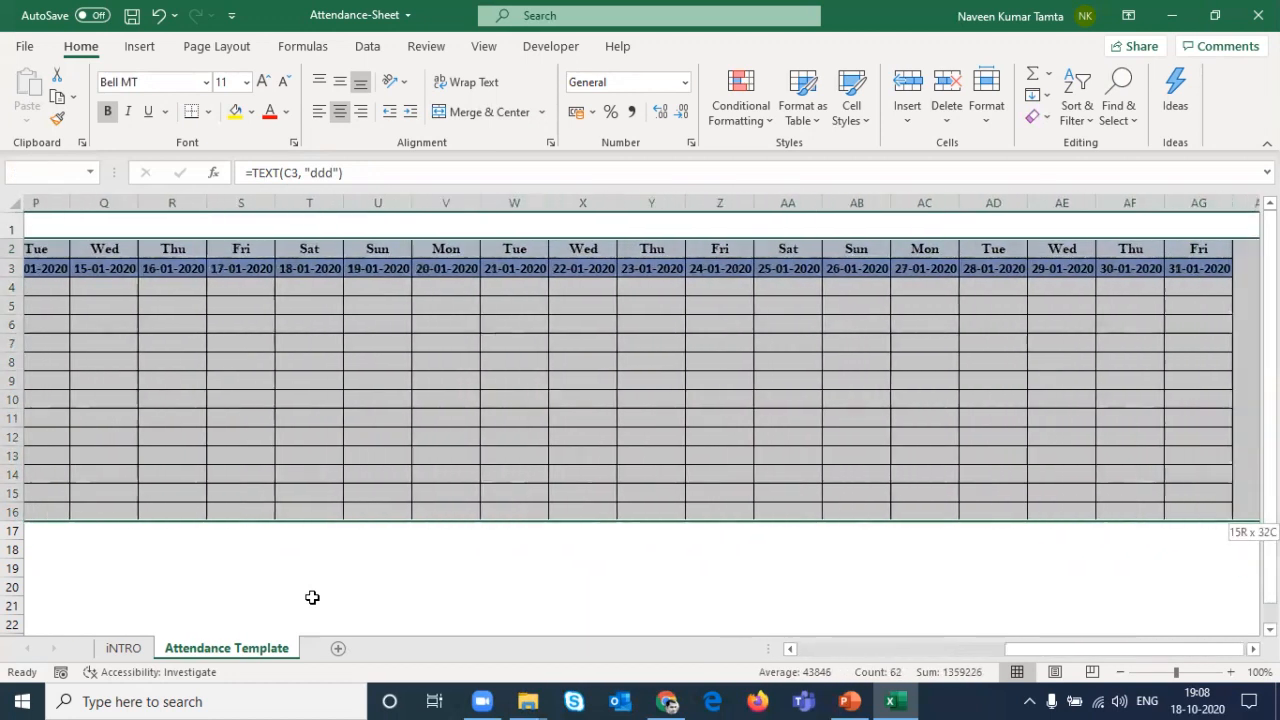
pyautogui.hotkey('shift', 'Left')
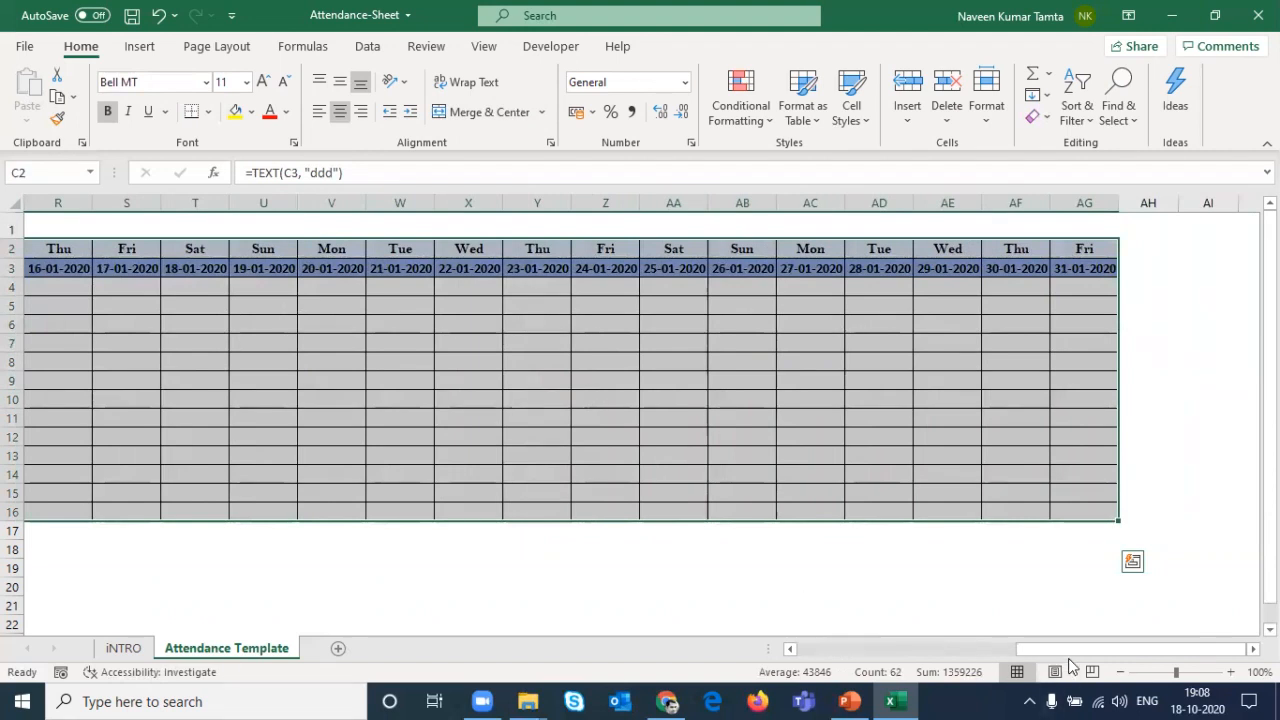
pyautogui.moveTo(1068, 645); pyautogui.dragTo(800, 648)
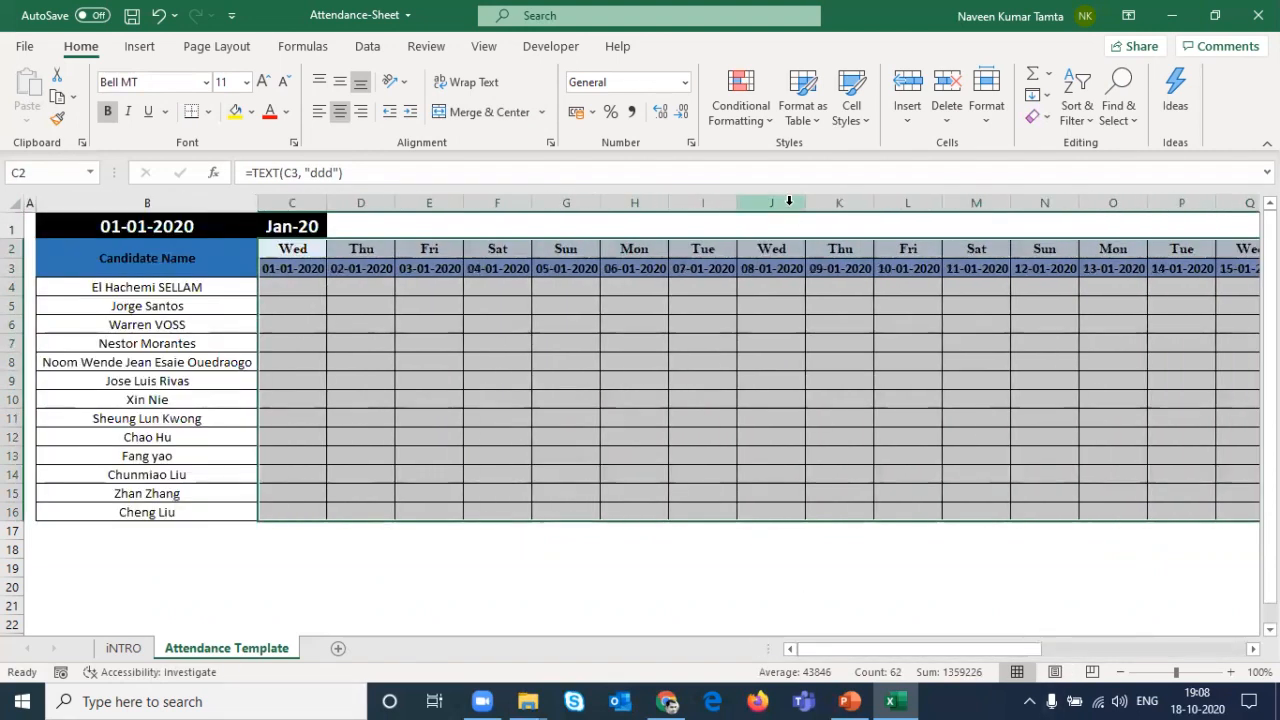
pyautogui.click(765, 122)
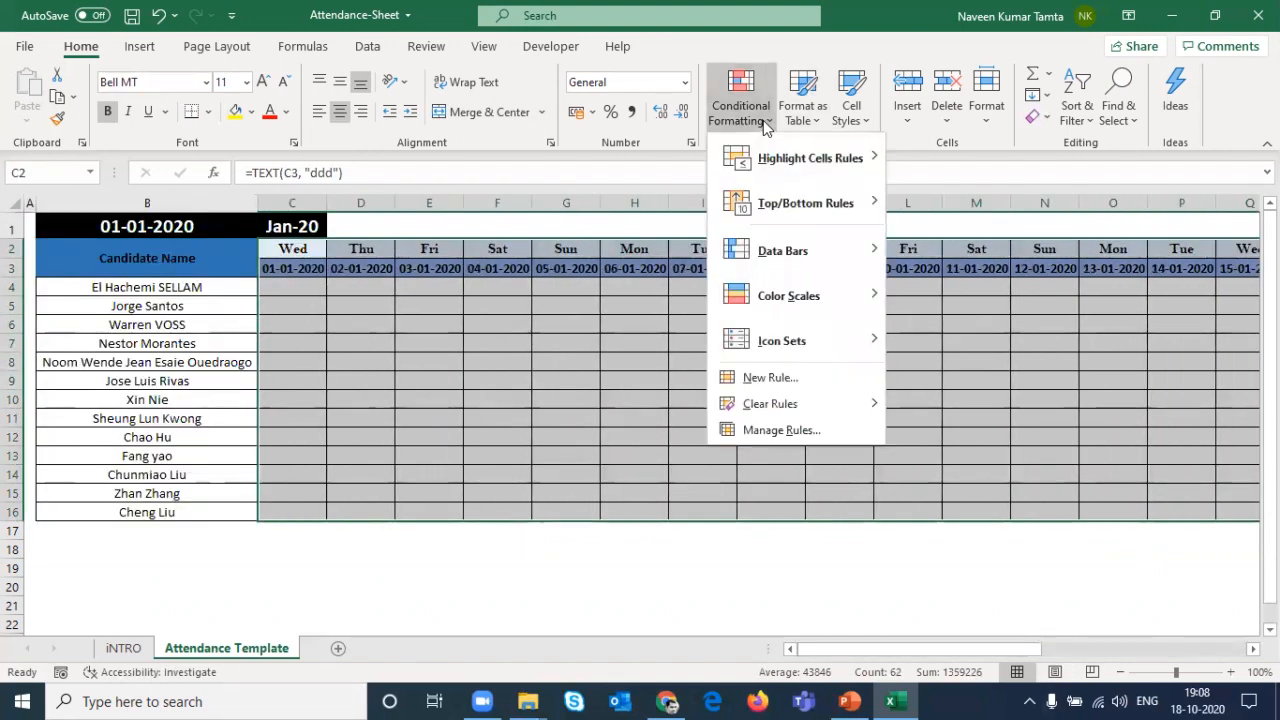
pyautogui.click(765, 431)
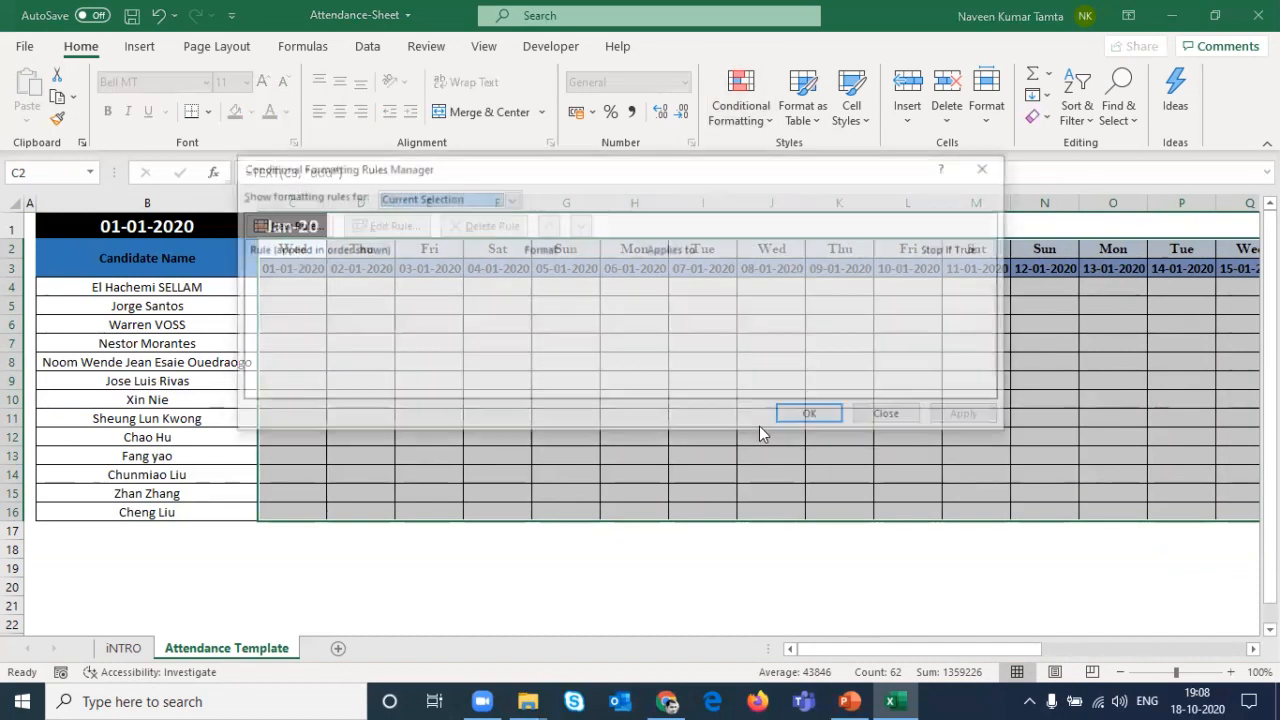
pyautogui.click(283, 225)
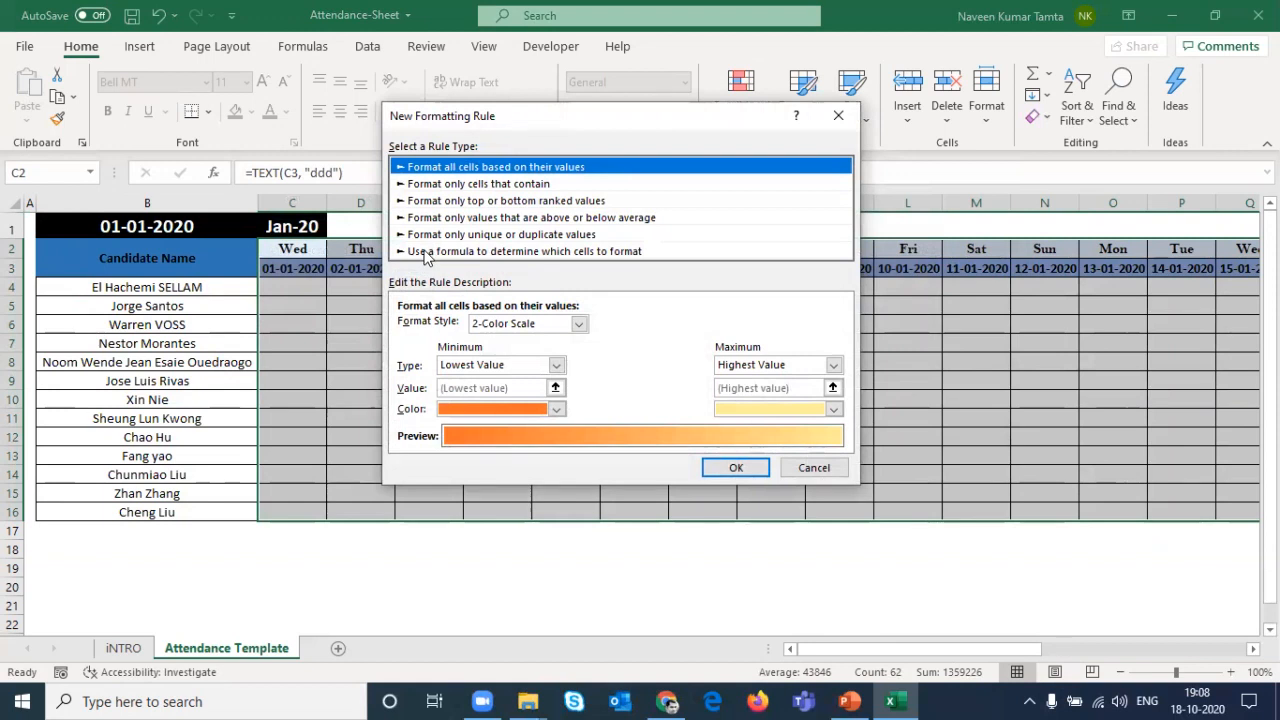
pyautogui.click(507, 251)
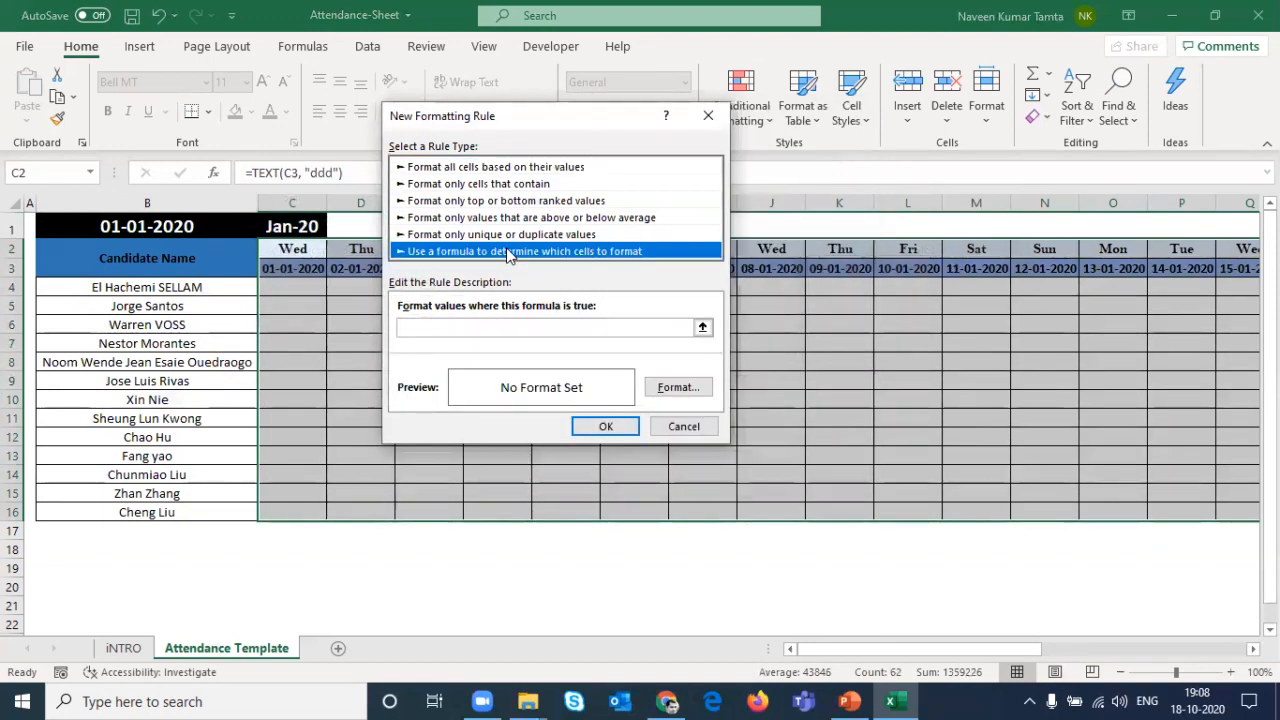
# Step: Enter =OR(C$2="Sat", C$2="Sun") as the rule's formula, keeping only the row reference absolute
pyautogui.click(442, 323)
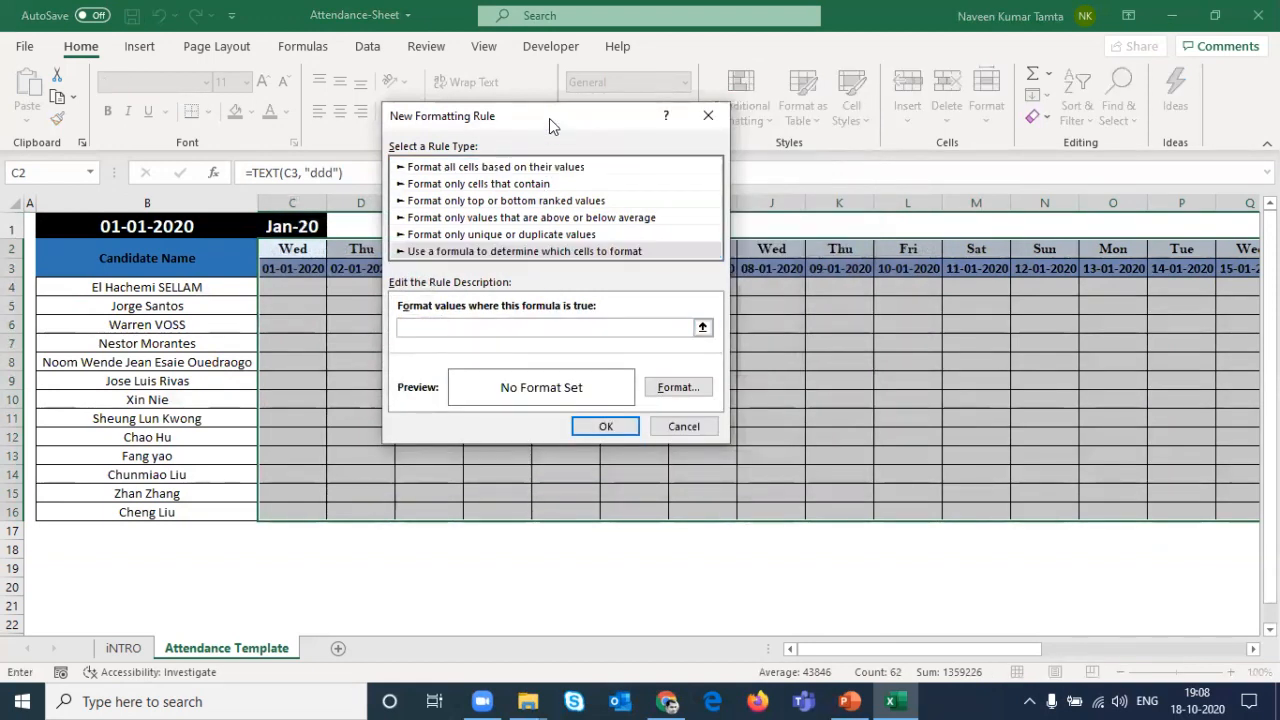
pyautogui.moveTo(555, 128); pyautogui.dragTo(802, 190)
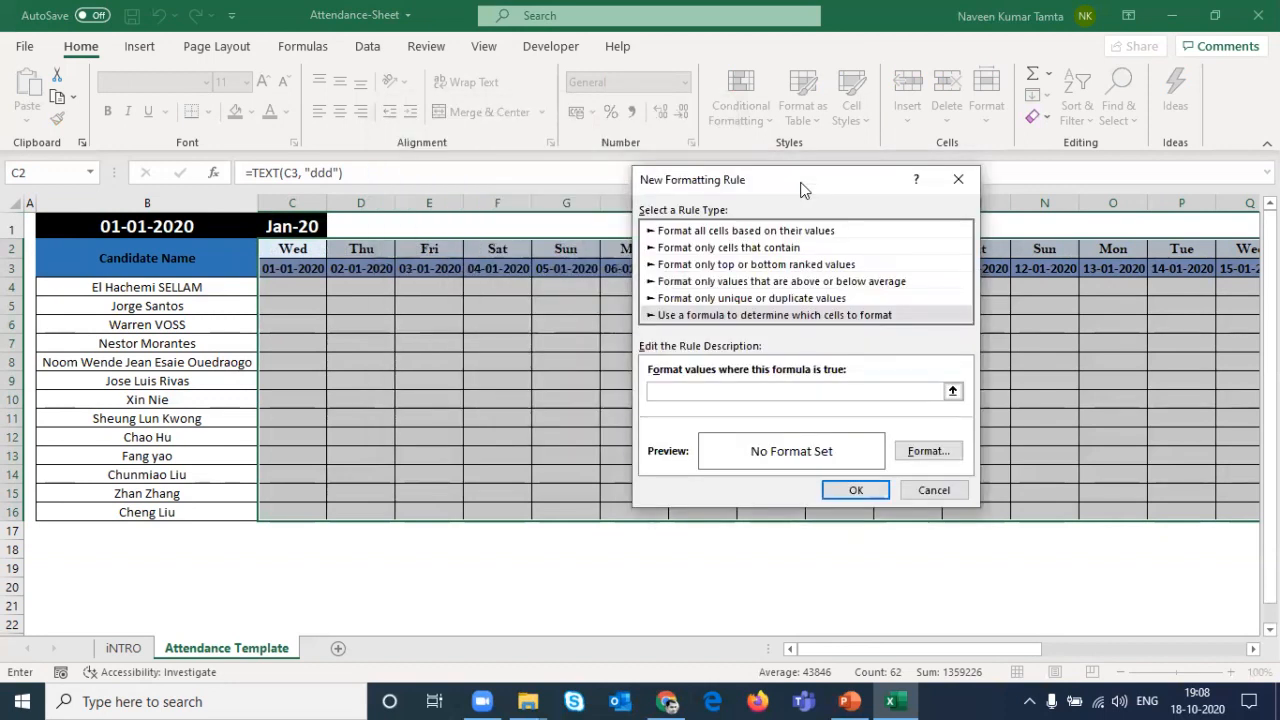
pyautogui.write('=OR(')
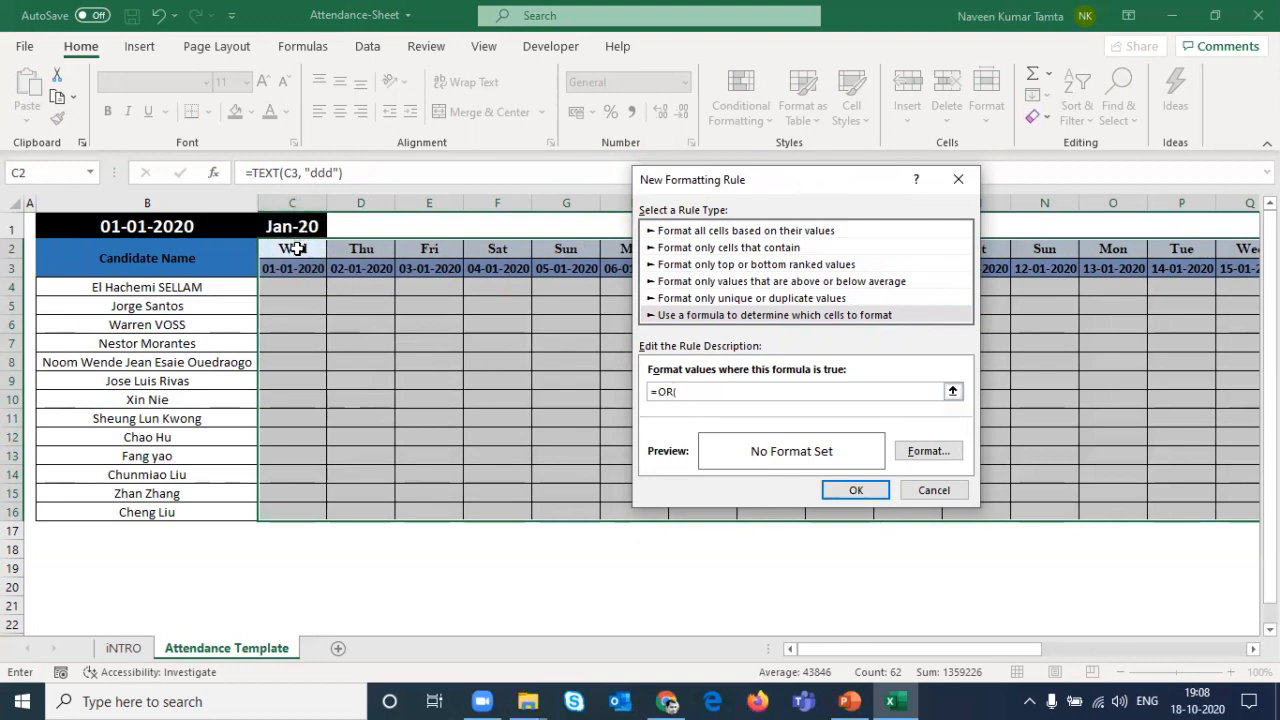
pyautogui.click(297, 248)
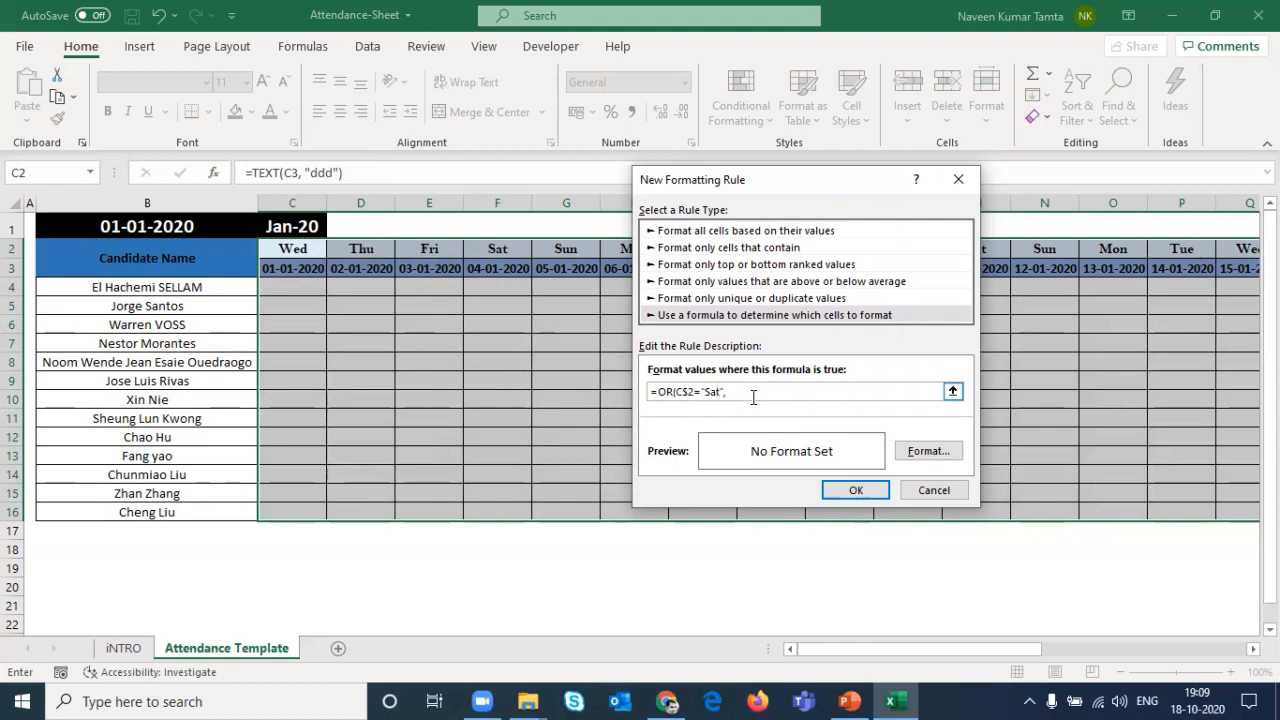
pyautogui.click(308, 250)
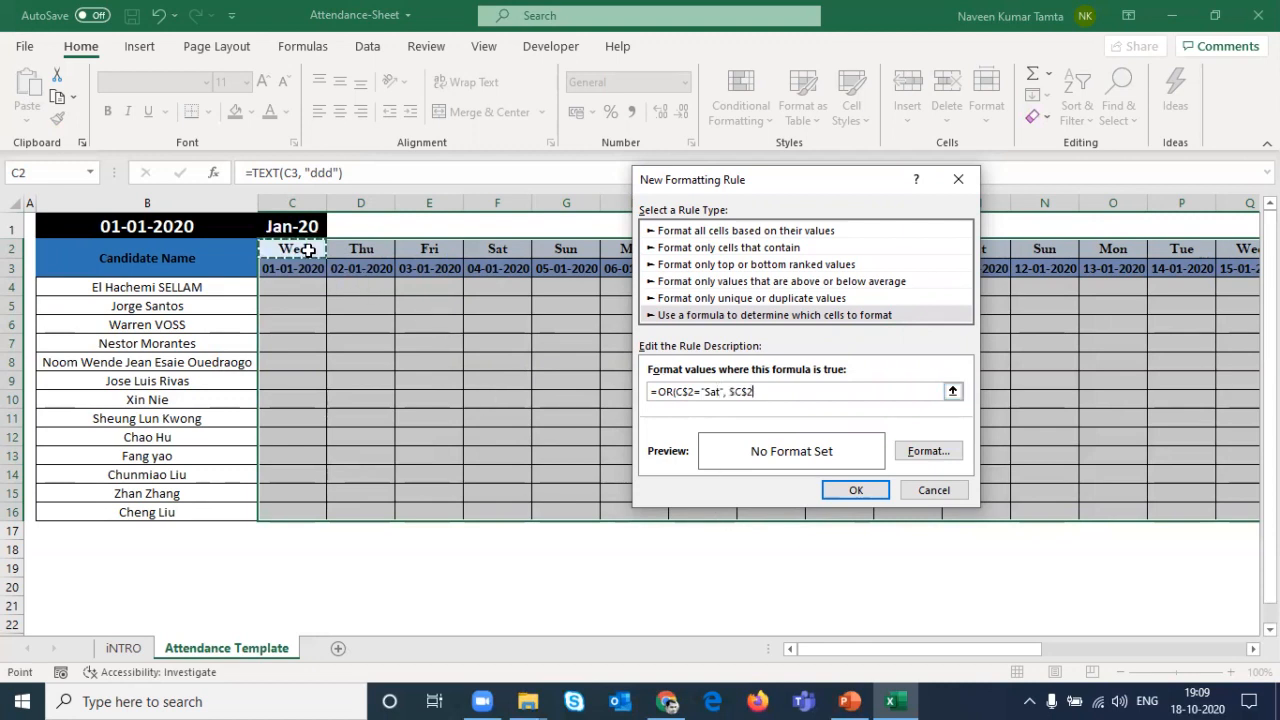
pyautogui.click(731, 391)
pyautogui.press('BackSpace')
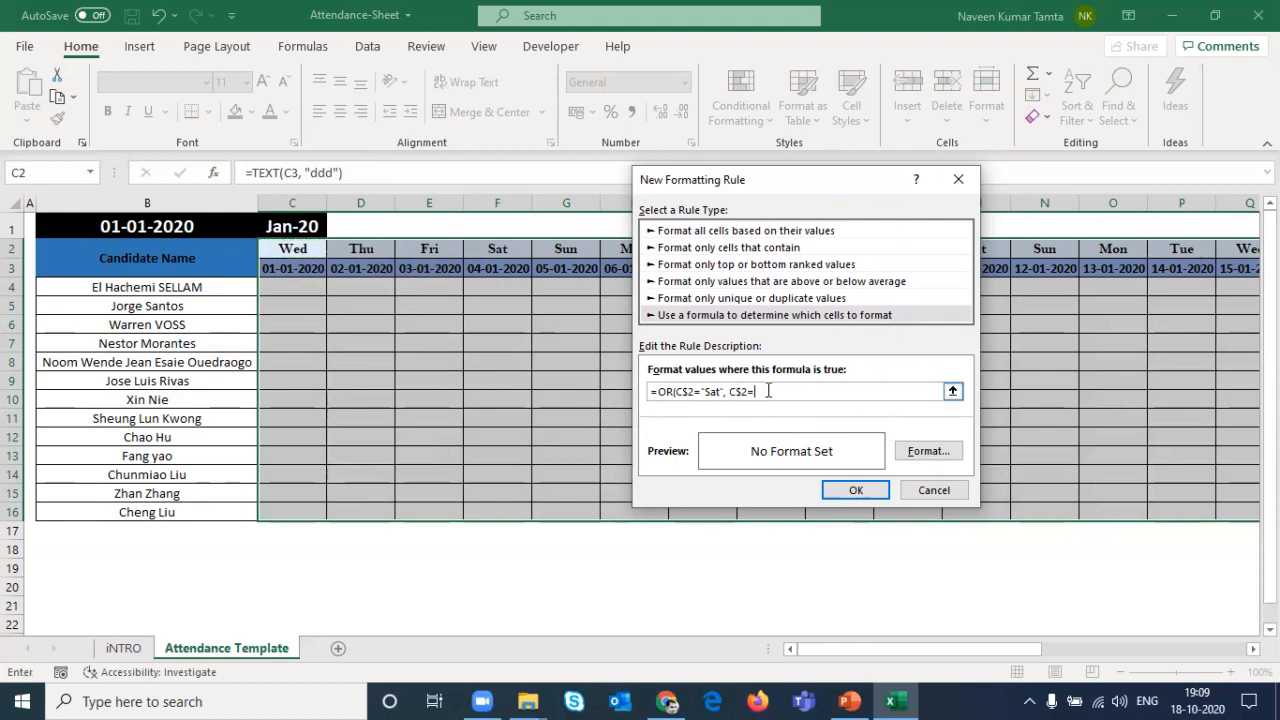
pyautogui.write('"Sun')
# Step: Give the weekend rule a light blue background fill and apply it to the selected range
pyautogui.click(928, 451)
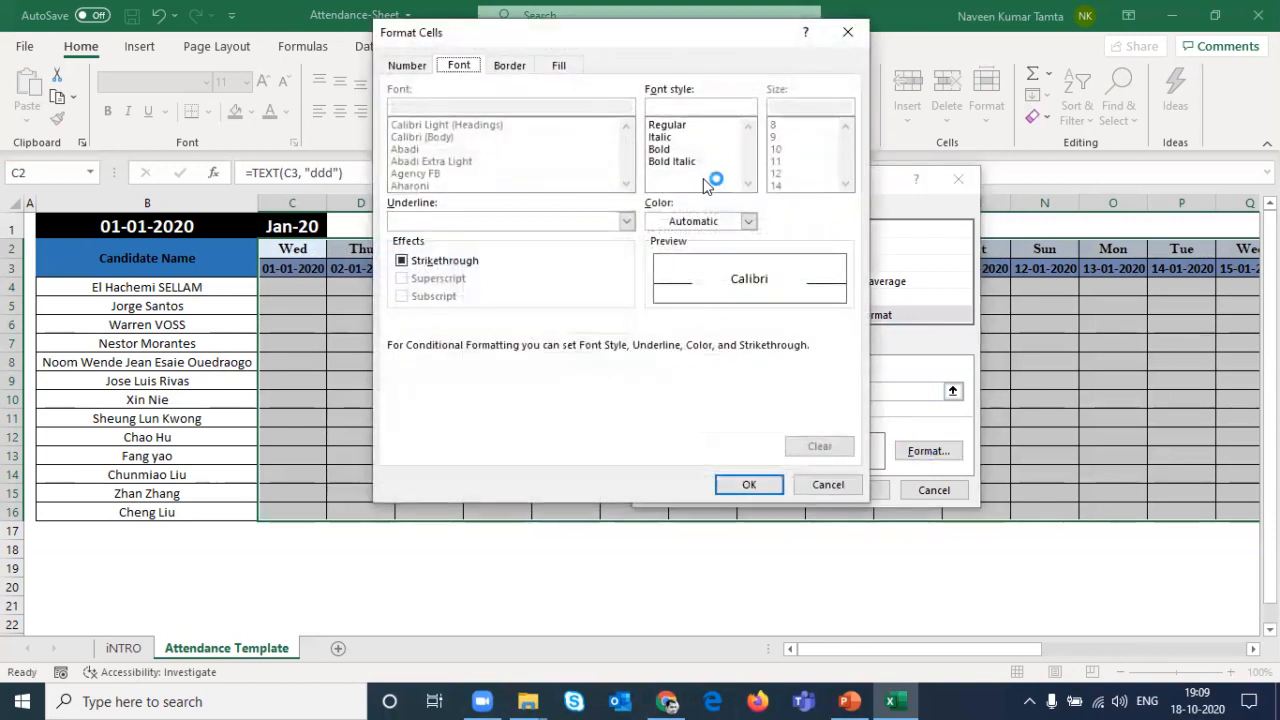
pyautogui.click(551, 62)
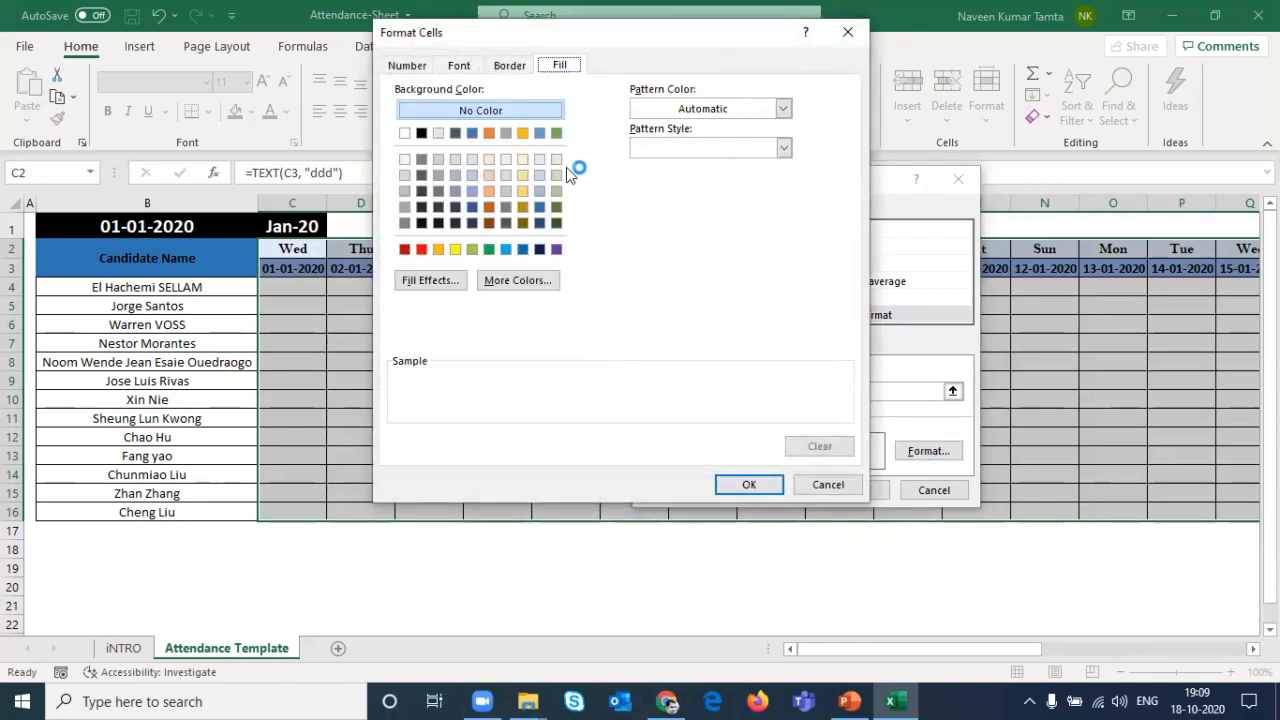
pyautogui.click(539, 175)
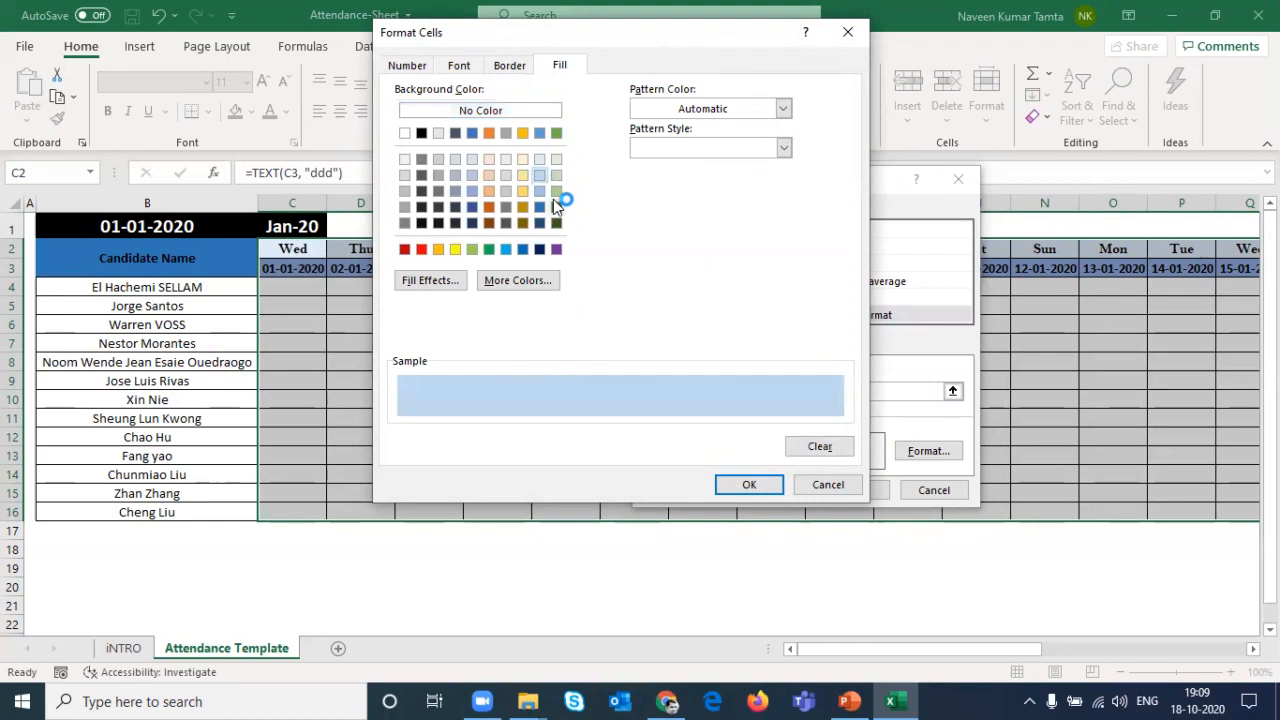
pyautogui.click(539, 192)
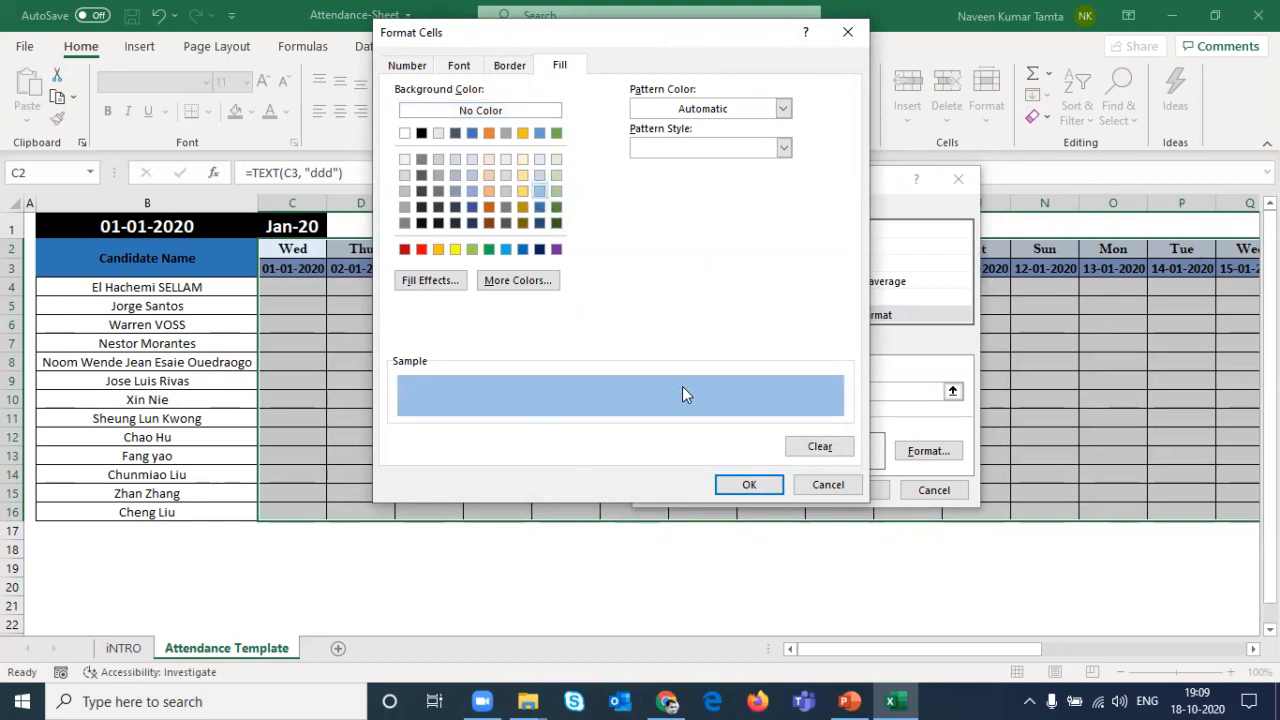
pyautogui.click(750, 485)
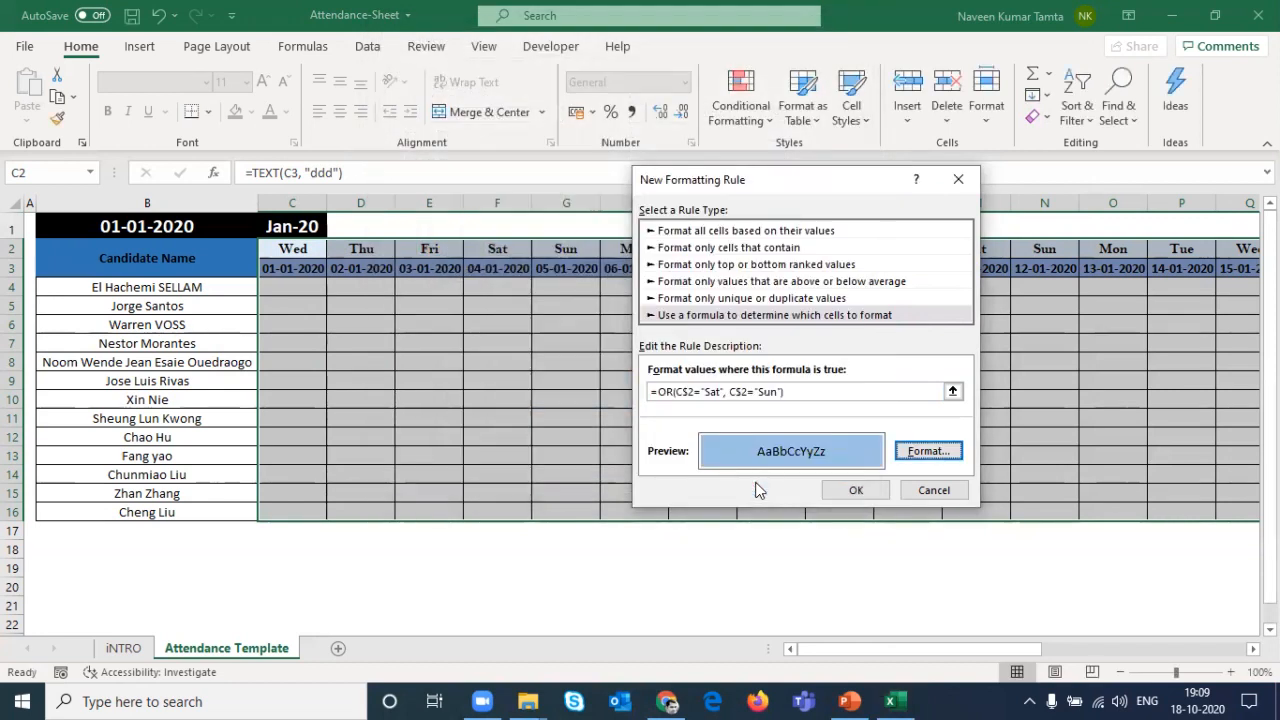
pyautogui.click(840, 489)
pyautogui.click(814, 416)
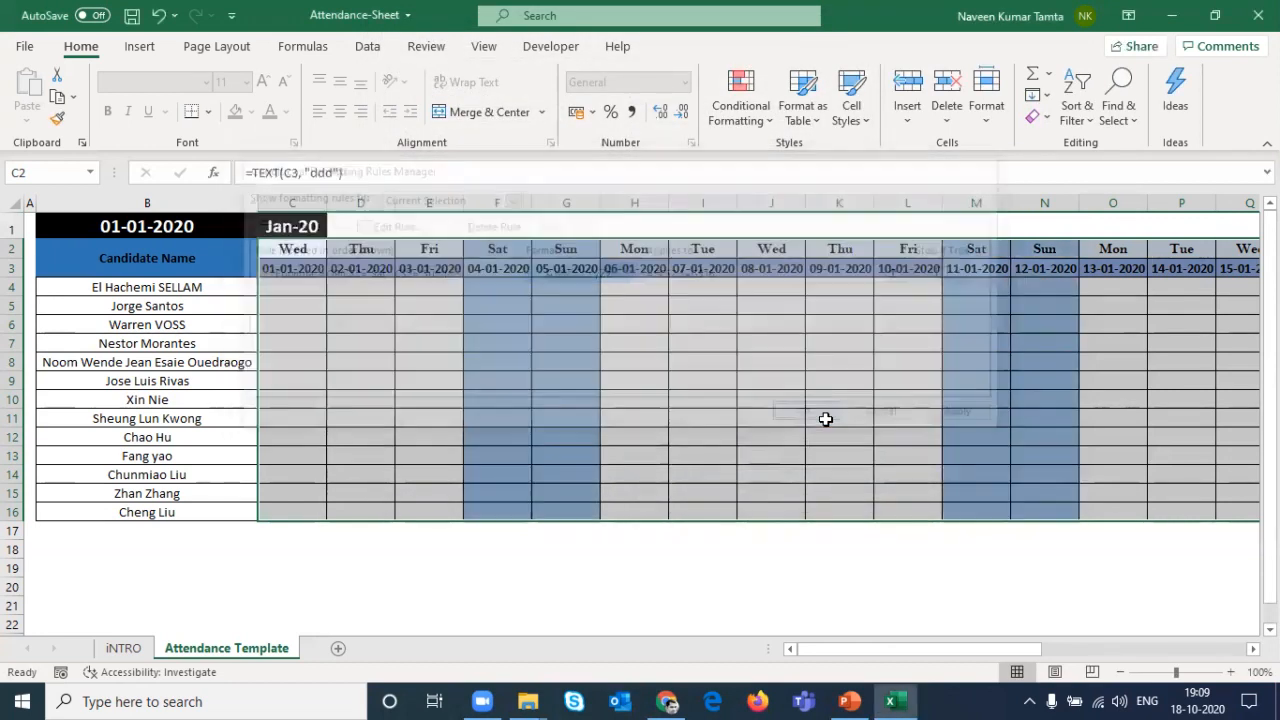
# Step: Examine the Saturday and Sunday columns across the January sheet to check the weekend highlighting from header to last candidate
pyautogui.click(503, 252)
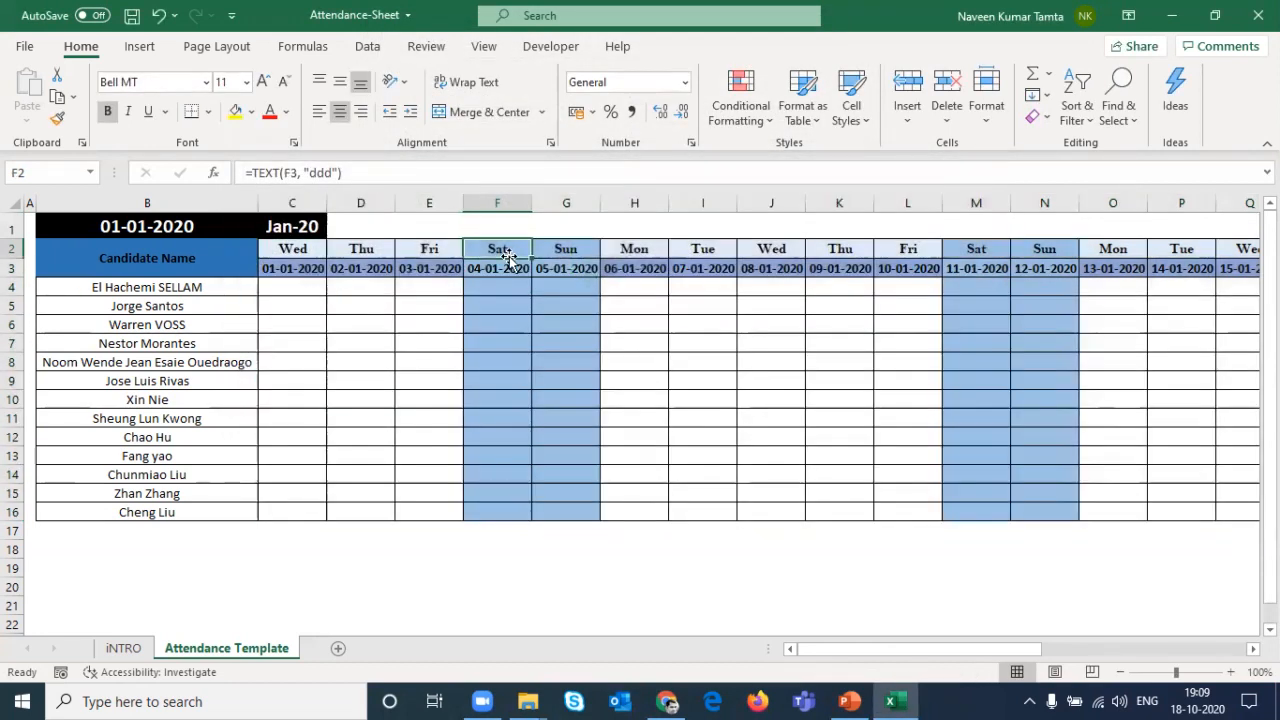
pyautogui.hotkey('shift', 'Right')
pyautogui.hotkey('shift', 'Down')
pyautogui.hotkey('shift', 'Down')
pyautogui.hotkey('shift', 'Down')
pyautogui.hotkey('shift', 'Down')
pyautogui.hotkey('shift', 'Down')
pyautogui.hotkey('shift', 'Down')
pyautogui.hotkey('shift', 'Down')
pyautogui.hotkey('shift', 'Down')
pyautogui.hotkey('shift', 'Down')
pyautogui.hotkey('shift', 'Down')
pyautogui.hotkey('shift', 'Down')
pyautogui.hotkey('shift', 'Down')
pyautogui.hotkey('shift', 'Down')
pyautogui.hotkey('shift', 'Down')
pyautogui.hotkey('shift', 'Down')
pyautogui.hotkey('shift', 'Down')
pyautogui.hotkey('shift', 'Up')
pyautogui.press('Right')
pyautogui.press('Right')
pyautogui.press('Right')
pyautogui.press('Right')
pyautogui.press('Right')
pyautogui.press('Right')
pyautogui.press('Right')
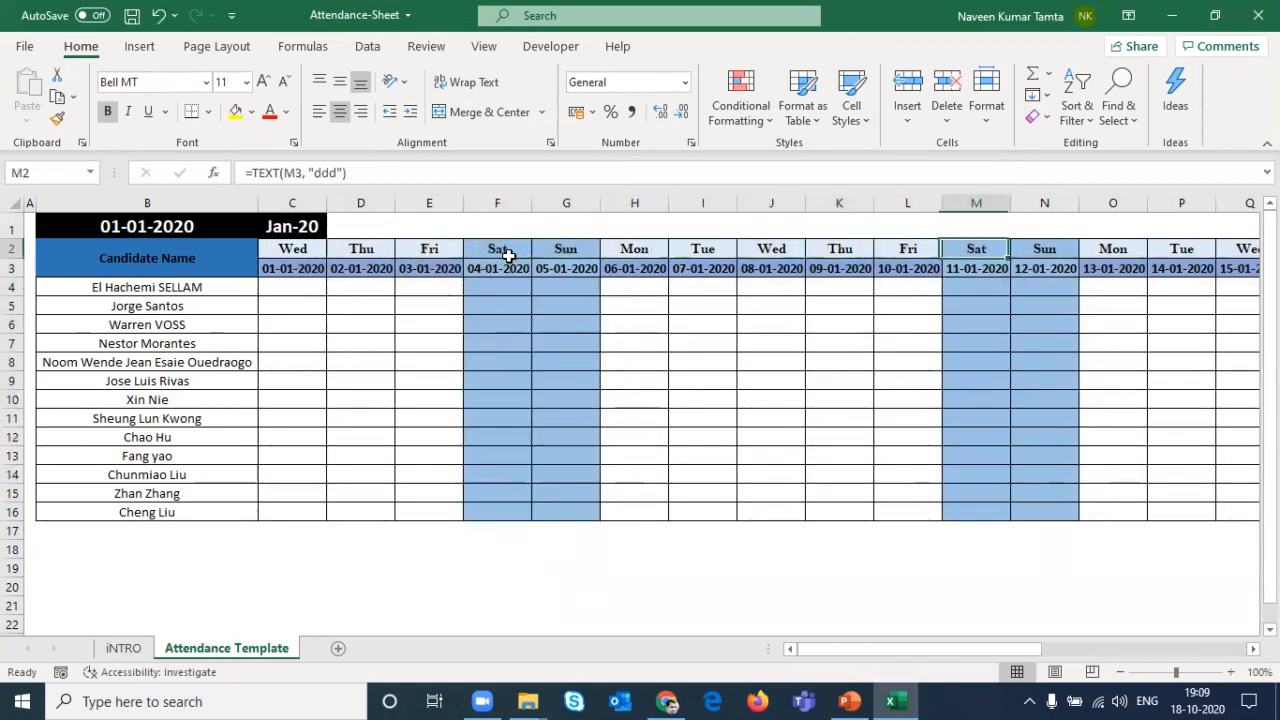
pyautogui.hotkey('shift', 'Right')
pyautogui.hotkey('shift', 'Down')
pyautogui.hotkey('shift', 'Down')
pyautogui.hotkey('shift', 'Down')
pyautogui.hotkey('shift', 'Down')
pyautogui.hotkey('shift', 'Down')
pyautogui.hotkey('shift', 'Down')
pyautogui.hotkey('shift', 'Down')
pyautogui.hotkey('shift', 'Down')
pyautogui.hotkey('shift', 'Down')
pyautogui.hotkey('shift', 'Down')
pyautogui.hotkey('shift', 'Down')
pyautogui.hotkey('shift', 'Down')
pyautogui.hotkey('shift', 'Down')
pyautogui.hotkey('shift', 'Down')
pyautogui.hotkey('shift', 'Down')
pyautogui.press('Right')
pyautogui.press('Right')
pyautogui.press('Right')
pyautogui.press('Right')
pyautogui.press('Right')
pyautogui.press('Right')
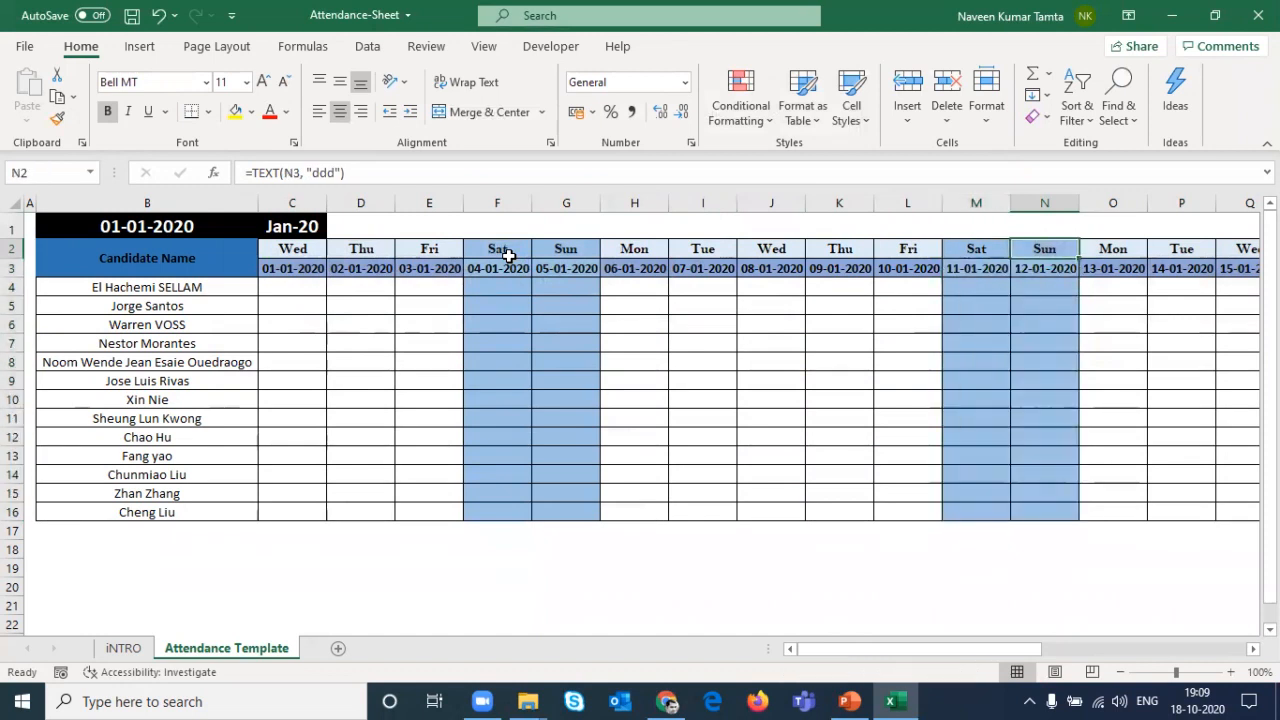
pyautogui.press('Right')
pyautogui.press('Right')
pyautogui.press('Right')
pyautogui.press('Right')
pyautogui.press('Right')
pyautogui.press('Right')
pyautogui.press('Right')
pyautogui.press('Right')
pyautogui.press('Right')
pyautogui.press('Right')
pyautogui.press('Left')
# Step: Change the start date in B1 to 01-05-2020
pyautogui.press('Home')
pyautogui.press('Up')
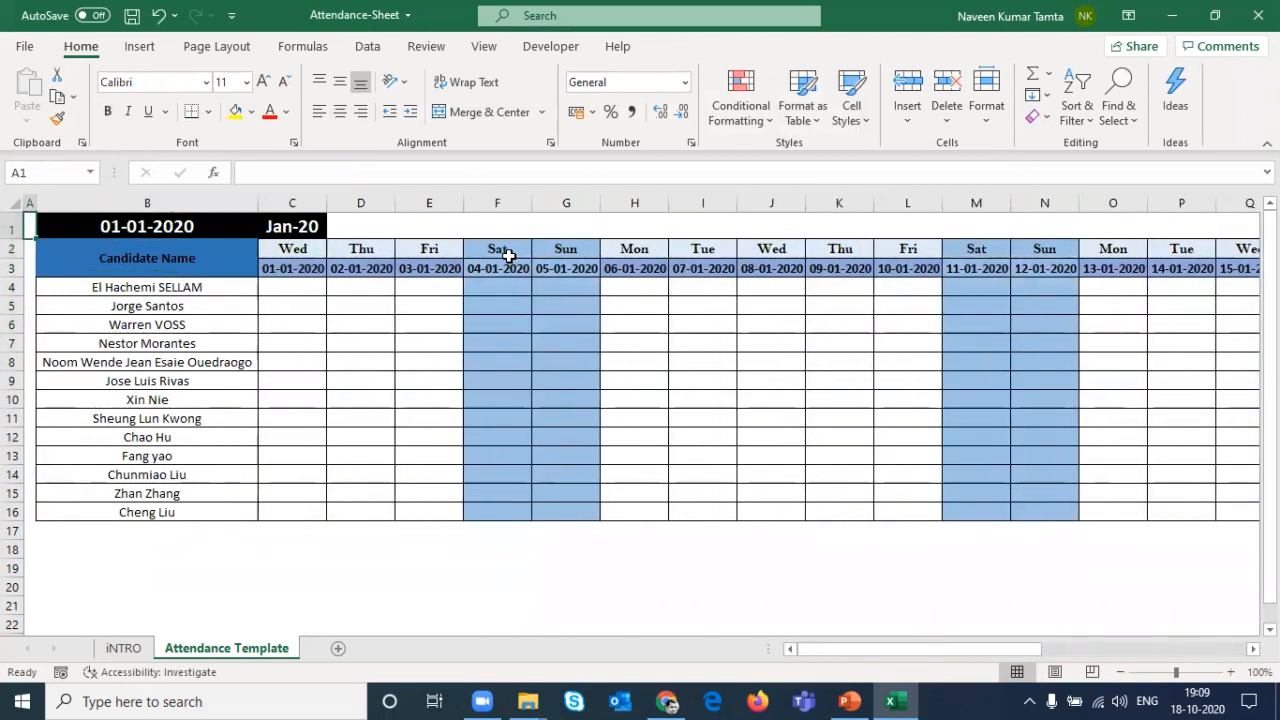
pyautogui.press('Right')
pyautogui.press('F2')
pyautogui.hotkey('shift', 'Left')
pyautogui.write('5')
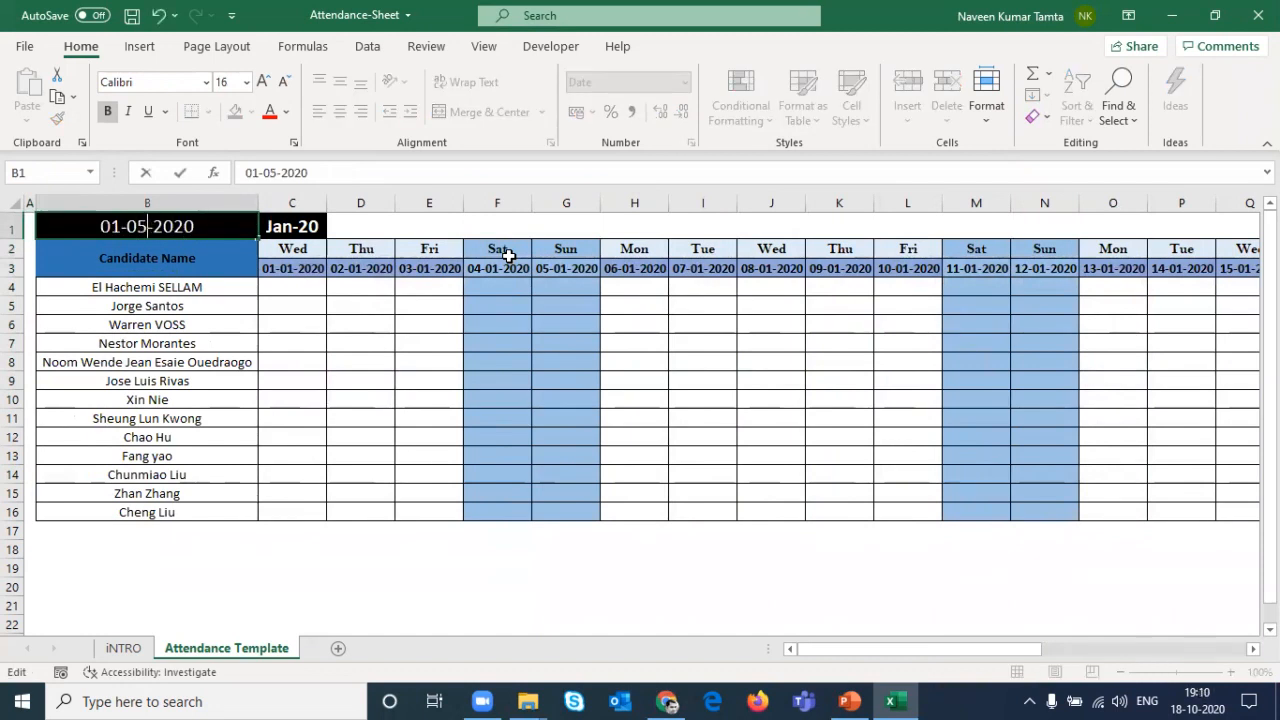
pyautogui.press('Return')
# Step: Check the weekend highlighting for May in columns D and E, and return to the start date cell B1
pyautogui.press('Right')
pyautogui.press('Right')
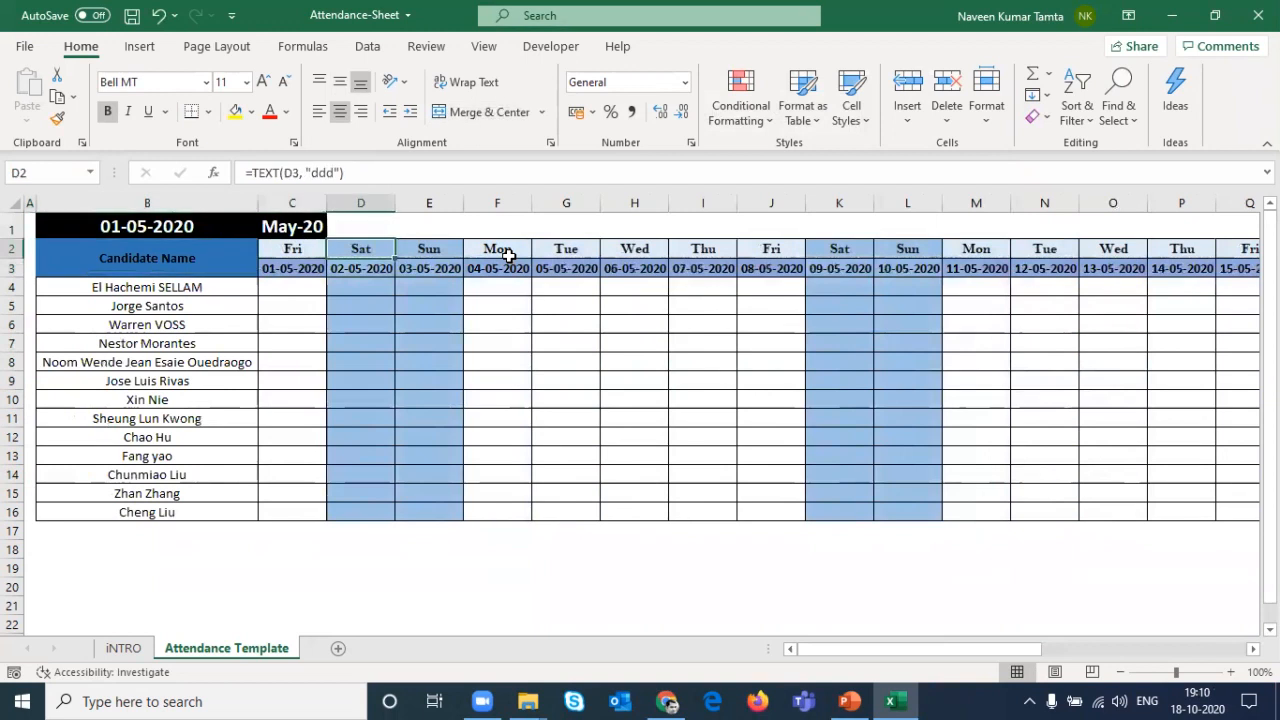
pyautogui.hotkey('shift', 'Right')
pyautogui.hotkey('shift', 'Down')
pyautogui.hotkey('shift', 'Down')
pyautogui.hotkey('shift', 'Down')
pyautogui.hotkey('shift', 'Down')
pyautogui.hotkey('shift', 'Down')
pyautogui.hotkey('shift', 'Down')
pyautogui.hotkey('shift', 'Down')
pyautogui.hotkey('shift', 'Down')
pyautogui.hotkey('shift', 'Down')
pyautogui.hotkey('shift', 'Down')
pyautogui.hotkey('shift', 'Down')
pyautogui.hotkey('shift', 'Down')
pyautogui.hotkey('shift', 'Down')
pyautogui.hotkey('shift', 'Down')
pyautogui.press('Up')
pyautogui.press('Left')
pyautogui.press('Left')
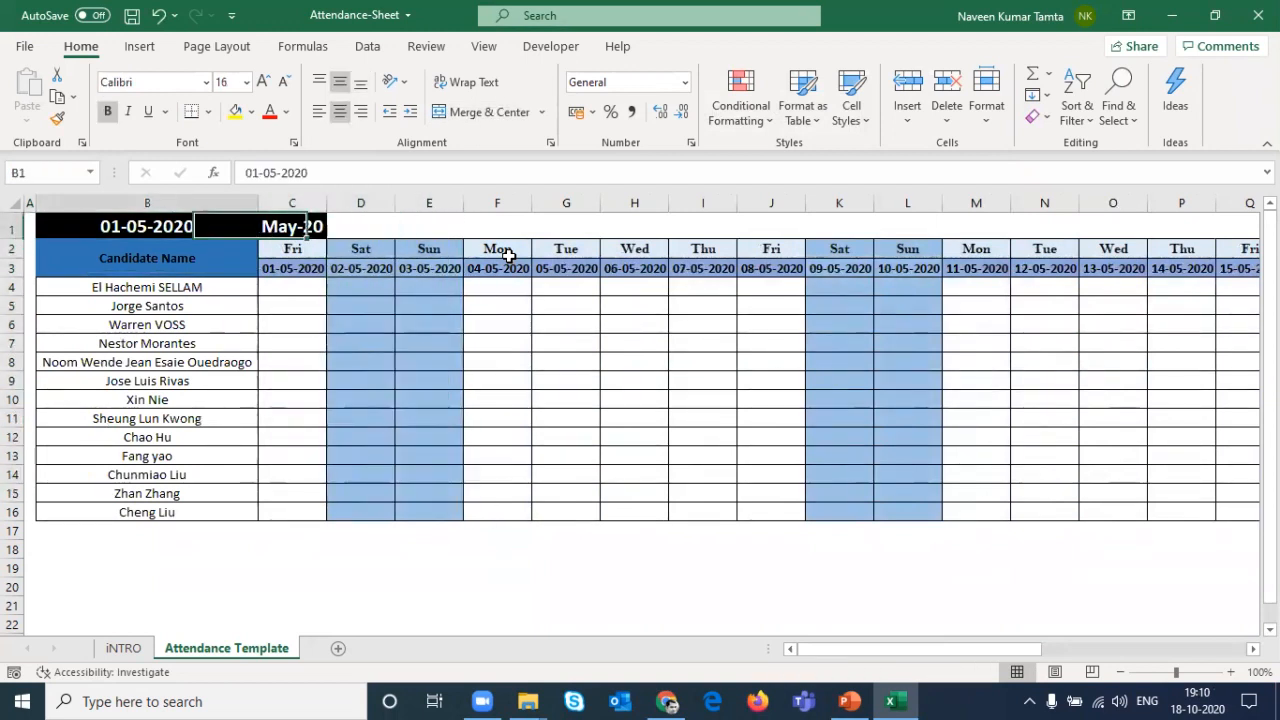
# Step: Change the start date in B1 to 01-10-2020
pyautogui.press('F2')
pyautogui.press('Left')
pyautogui.press('Left')
pyautogui.press('Left')
pyautogui.press('Left')
pyautogui.press('Left')
pyautogui.hotkey('shift', 'Left')
pyautogui.hotkey('shift', 'Left')
pyautogui.write('10')
pyautogui.press('Return')
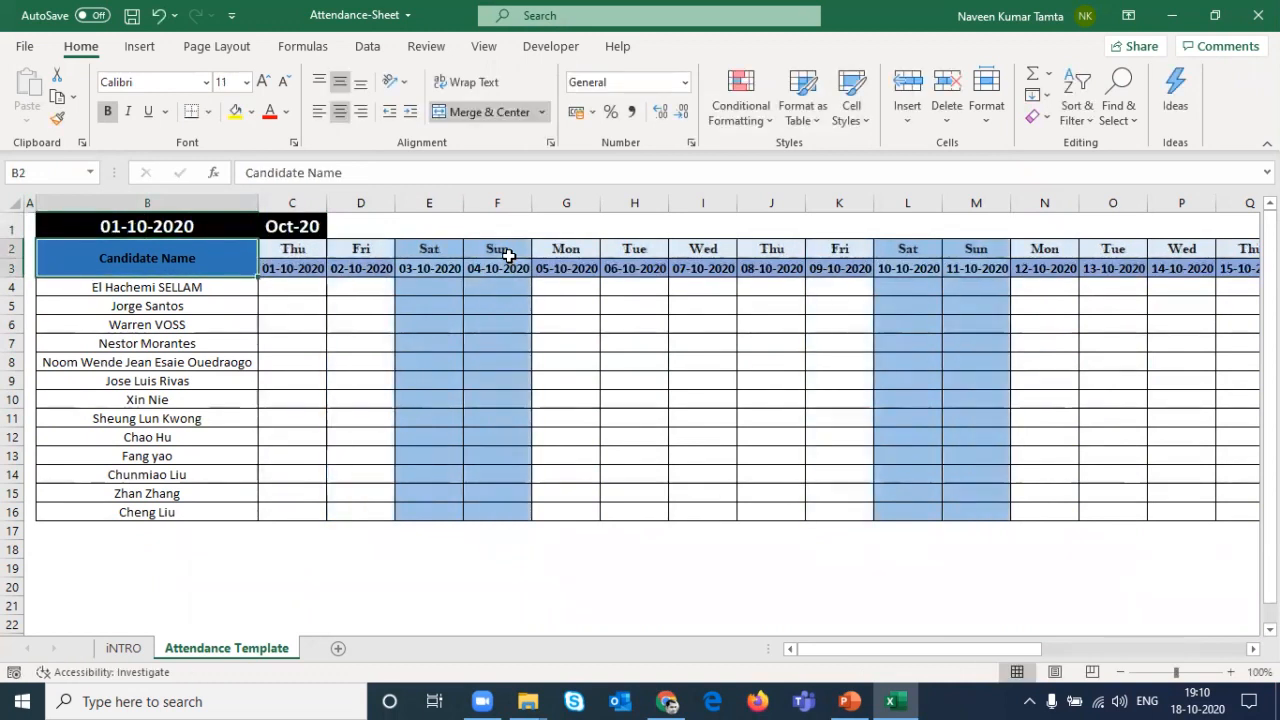
# Step: Check the October weekend highlighting in columns E and F, and return to the start date cell B1
pyautogui.press('Right')
pyautogui.press('Right')
pyautogui.press('Right')
pyautogui.hotkey('shift', 'Right')
pyautogui.hotkey('shift', 'Down')
pyautogui.press('Up')
pyautogui.press('Left')
pyautogui.press('Left')
pyautogui.press('Left')
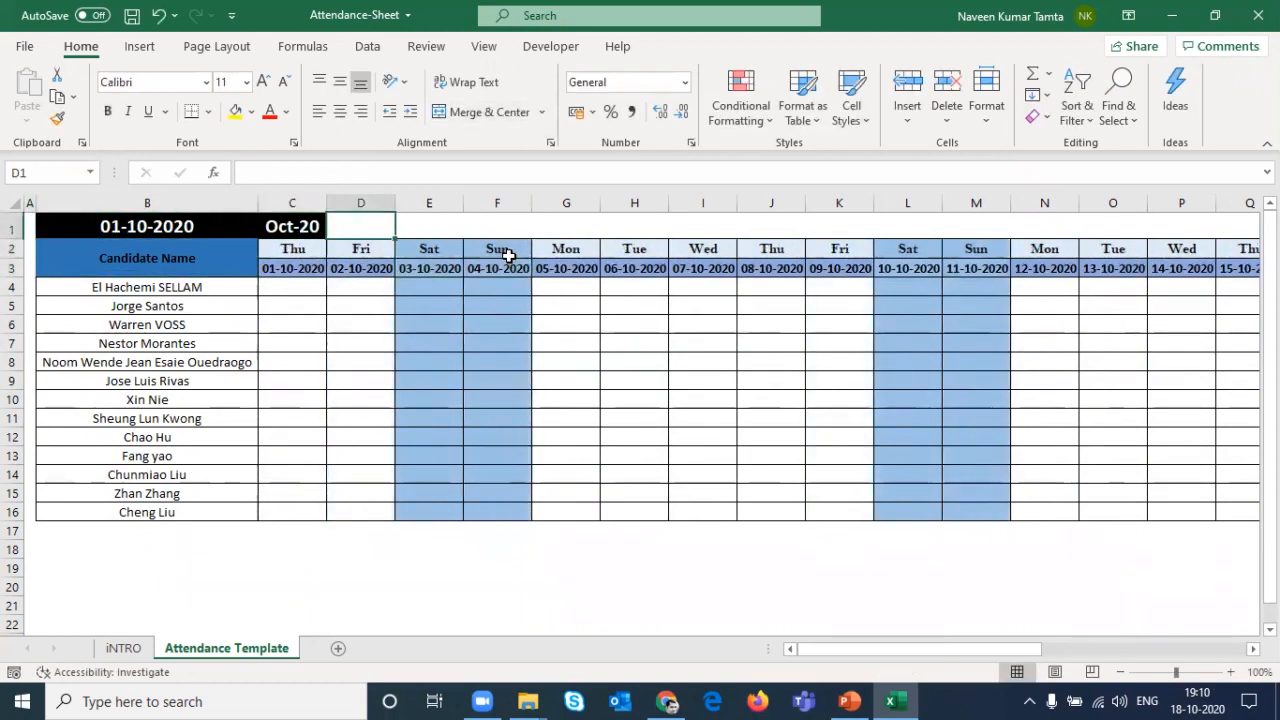
# Step: Change the month in the B1 start date so it reads 01-12-2020
pyautogui.press('F2')
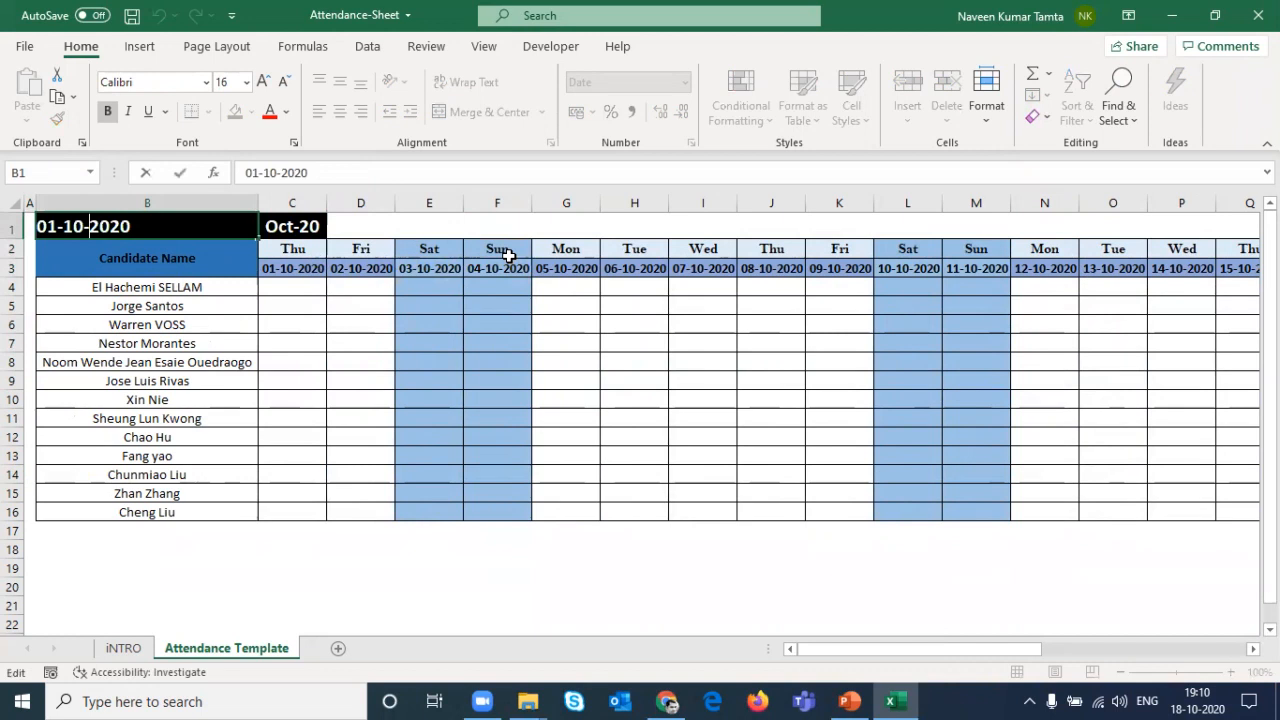
pyautogui.press('BackSpace')
pyautogui.write('2')
pyautogui.press('Return')
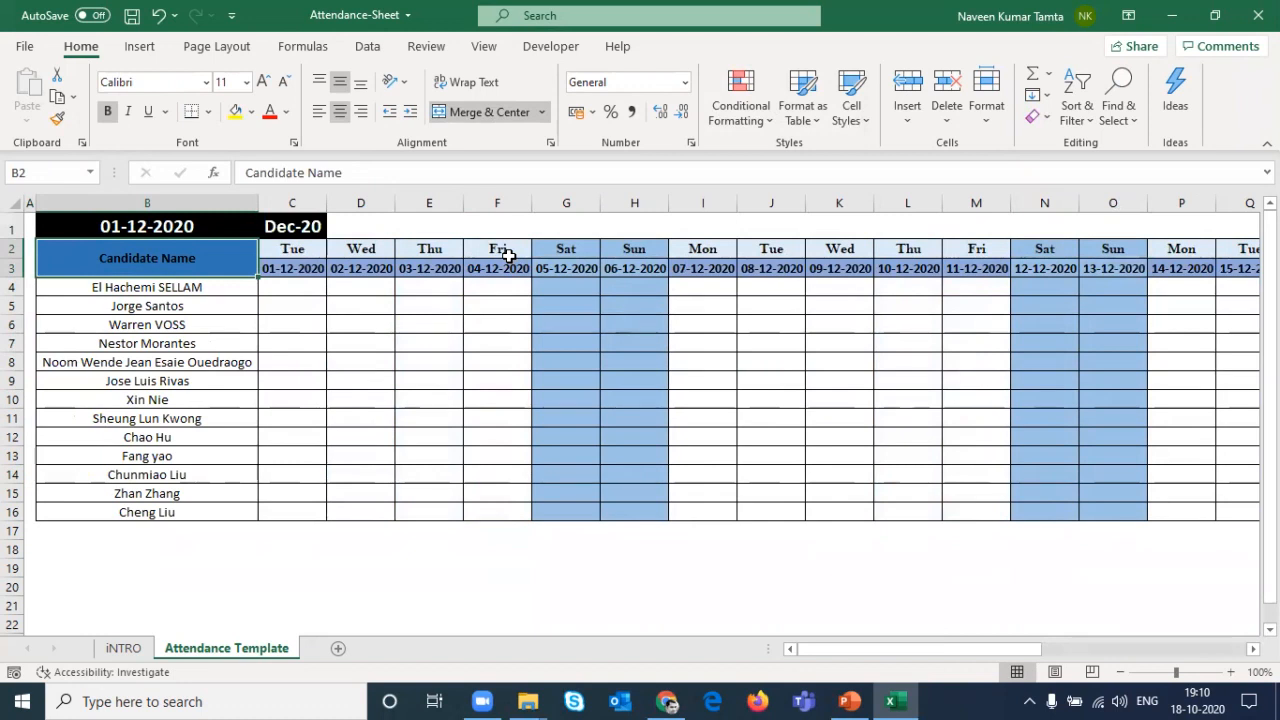
# Step: Look along the December day headers in row 2 towards the first weekend, and return to B1
pyautogui.press('Right')
pyautogui.press('Right')
pyautogui.press('Right')
pyautogui.press('Right')
pyautogui.press('Right')
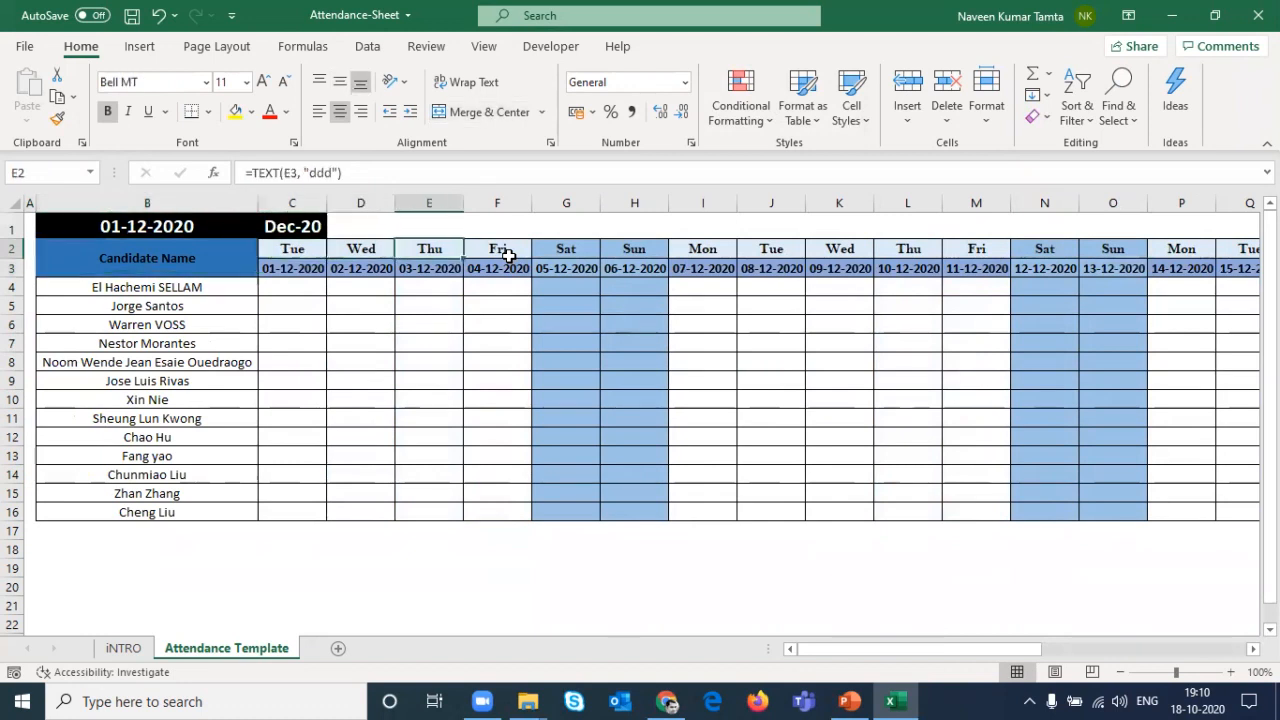
pyautogui.press('Left')
pyautogui.press('Left')
pyautogui.press('Left')
pyautogui.press('Left')
pyautogui.press('Left')
pyautogui.press('Up')
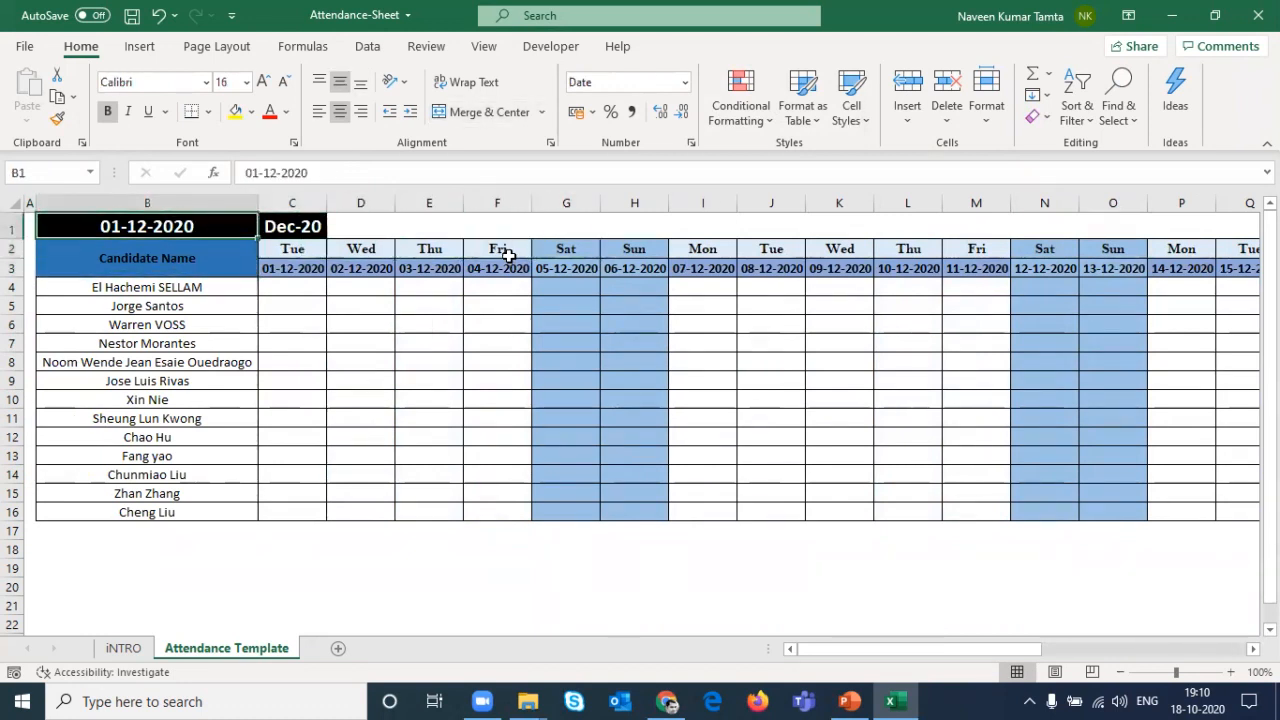
# Step: Set the start date in B1 to 01-11-2020 and go to the first day header in C2
pyautogui.press('F2')
pyautogui.press('Left')
pyautogui.press('Left')
pyautogui.press('Left')
pyautogui.hotkey('shift', 'Left')
pyautogui.write('1')
pyautogui.press('Return')
pyautogui.press('Right')
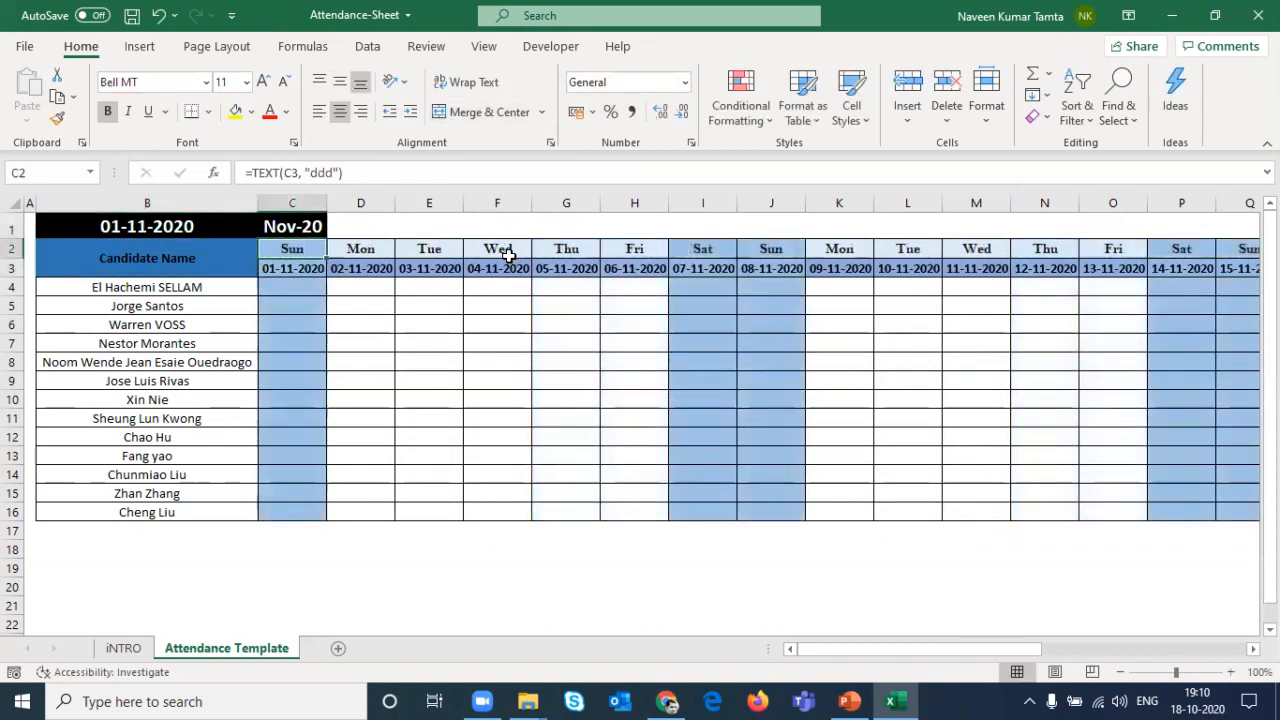
# Step: Fill the Sunday cells of all candidates in C4:C16 with WO
pyautogui.press('Down')
pyautogui.press('Down')
pyautogui.hotkey('shift', 'Down')
pyautogui.hotkey('shift', 'Down')
pyautogui.hotkey('shift', 'Down')
pyautogui.hotkey('shift', 'Down')
pyautogui.hotkey('shift', 'Down')
pyautogui.hotkey('shift', 'Down')
pyautogui.hotkey('shift', 'Down')
pyautogui.hotkey('shift', 'Down')
pyautogui.hotkey('shift', 'Down')
pyautogui.hotkey('shift', 'Down')
pyautogui.hotkey('shift', 'Down')
pyautogui.hotkey('shift', 'Down')
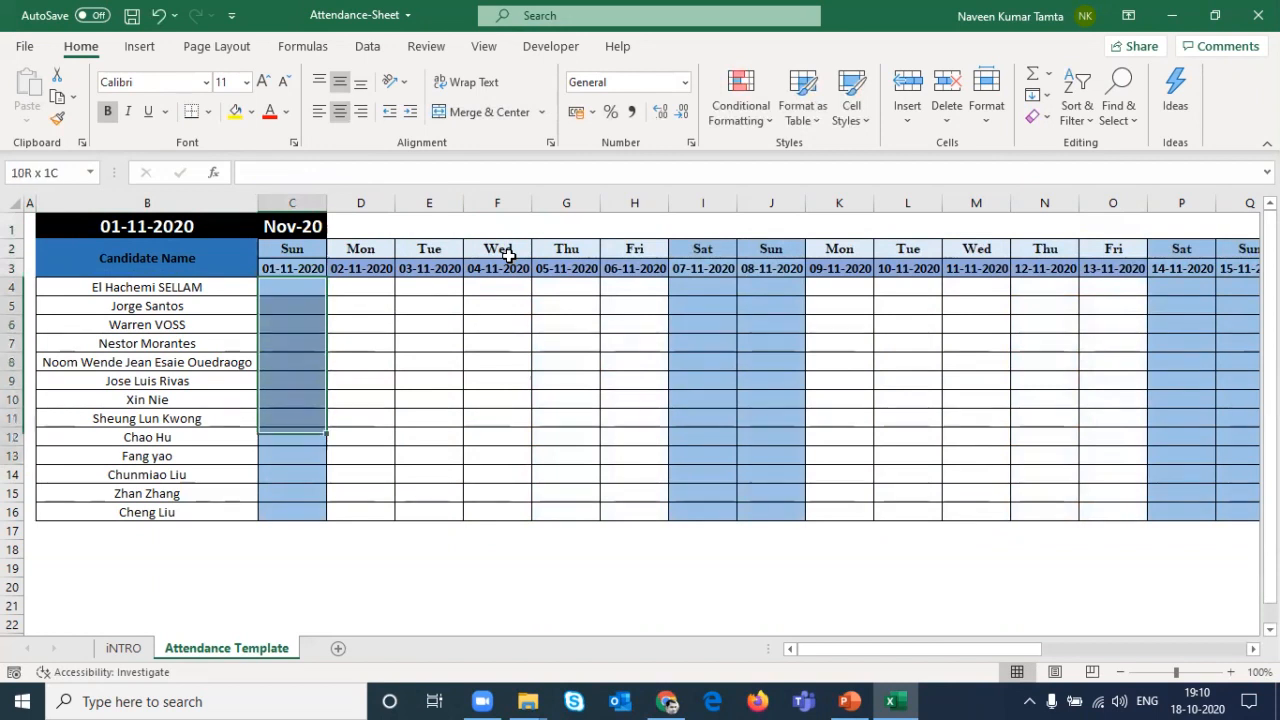
pyautogui.write('WO')
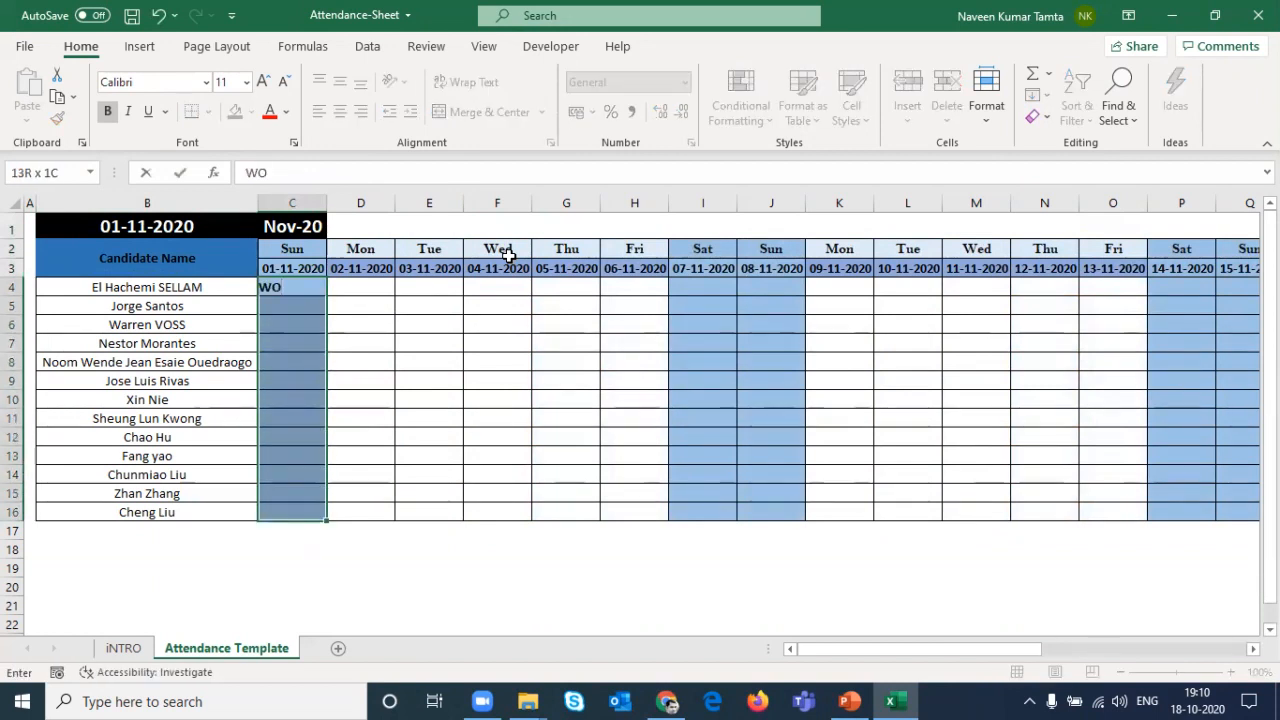
pyautogui.hotkey('ctrl', 'Return')
pyautogui.press('Up')
pyautogui.press('Up')
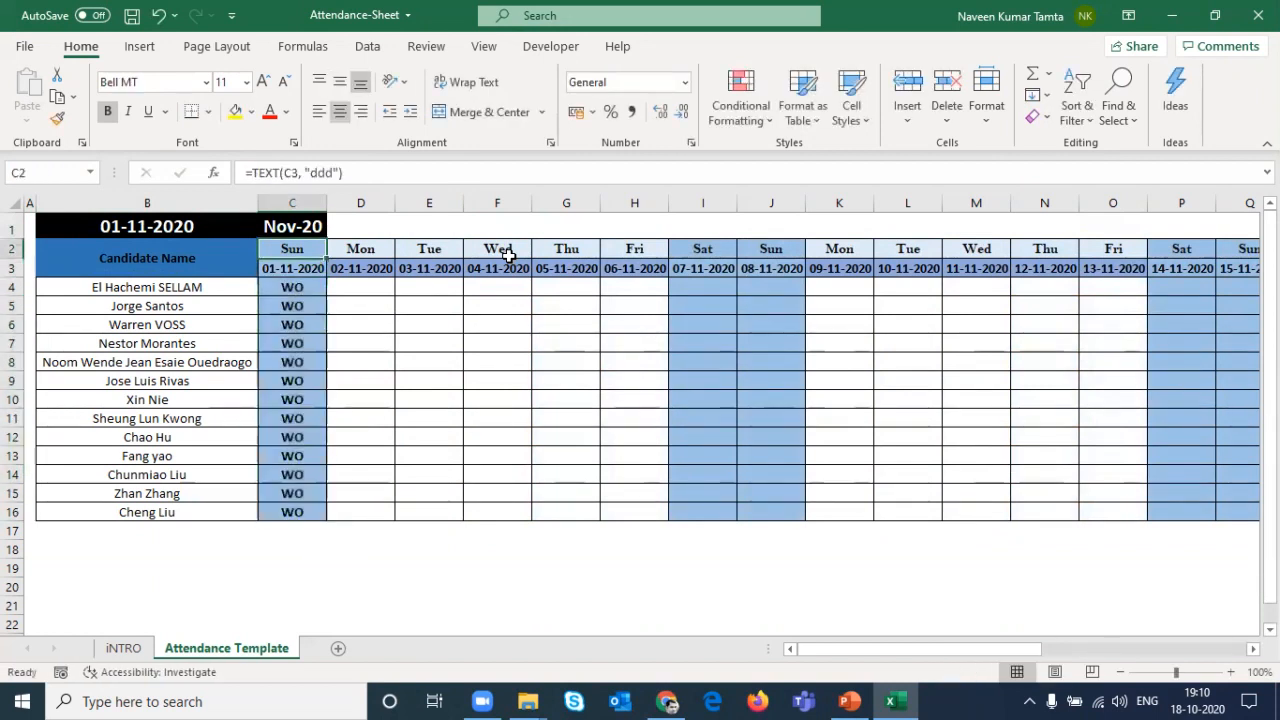
# Step: Set the start date in B1 back to December with 01-12-2020
pyautogui.press('Up')
pyautogui.press('Left')
pyautogui.press('F2')
pyautogui.press('BackSpace')
pyautogui.write('2')
pyautogui.hotkey('ctrl', 'Return')
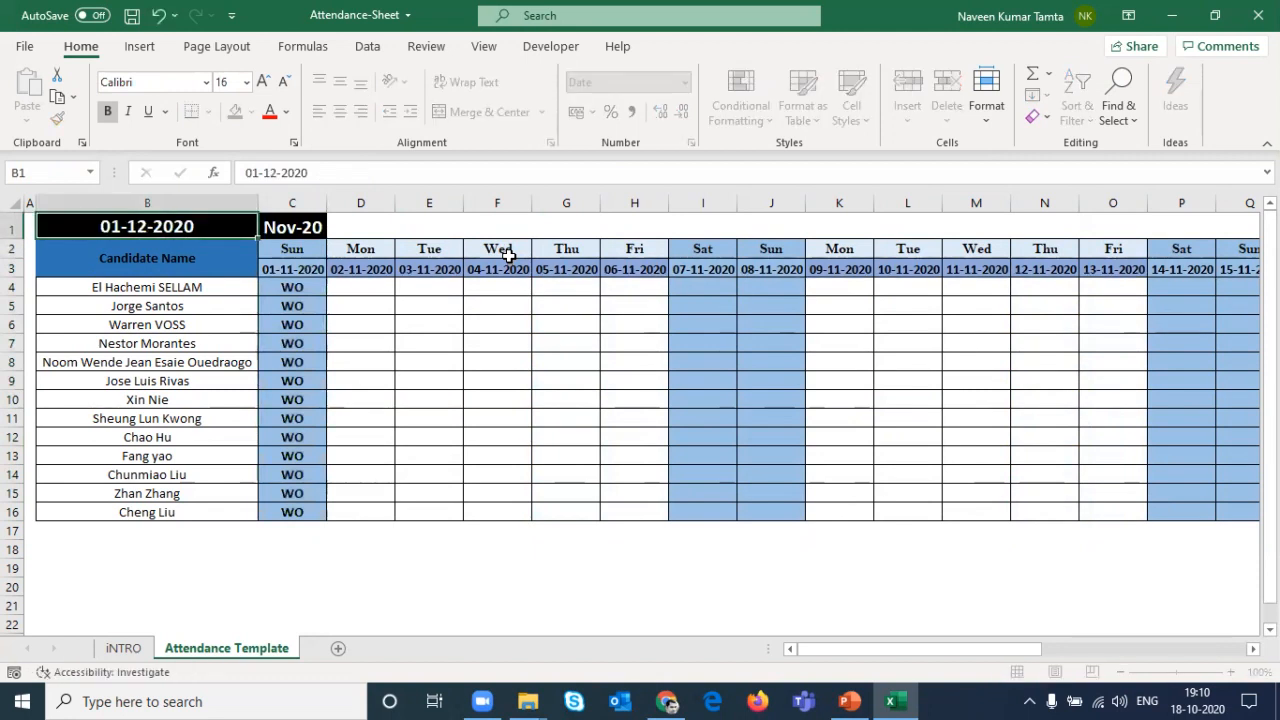
# Step: Compare the December weekend cells in columns G and H with column C, and clear the WO entries from C4:C16
pyautogui.press('Down')
pyautogui.press('Down')
pyautogui.press('Right')
pyautogui.press('Right')
pyautogui.press('Right')
pyautogui.press('Right')
pyautogui.press('Right')
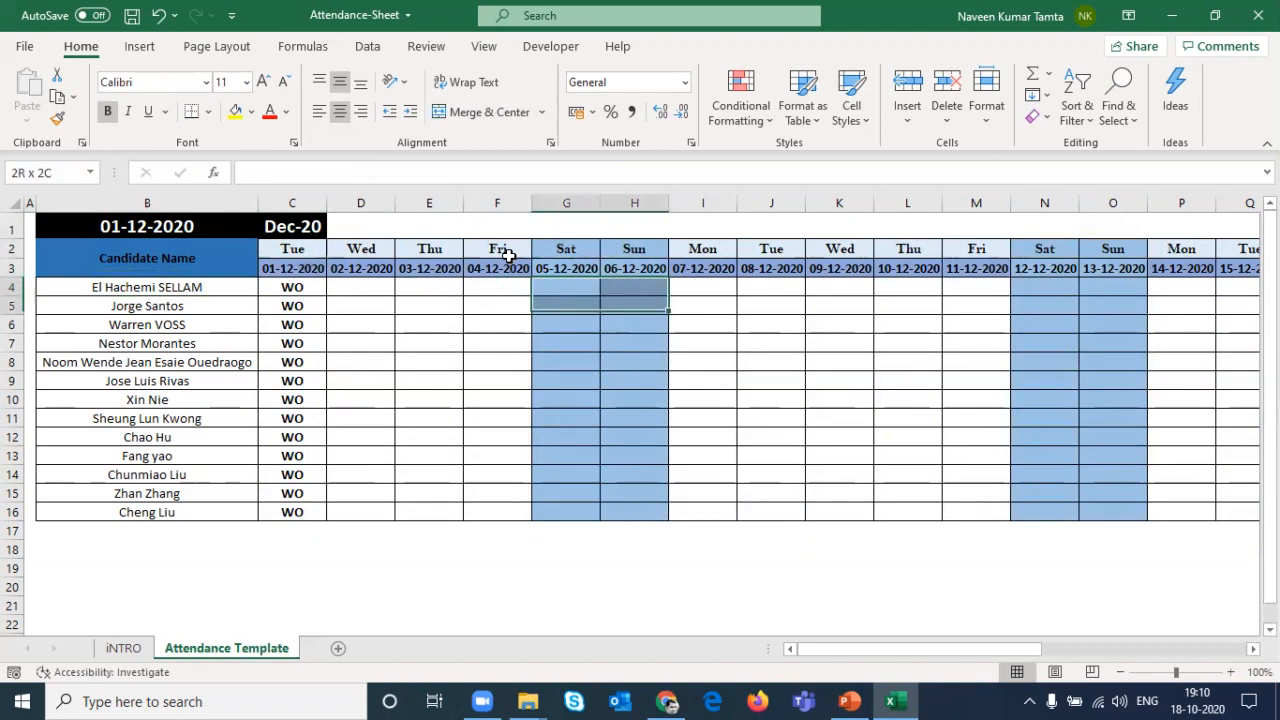
pyautogui.press('Left')
pyautogui.press('Left')
pyautogui.press('Left')
pyautogui.press('Left')
pyautogui.hotkey('ctrl', 'shift', 'Down')
pyautogui.press('Delete')
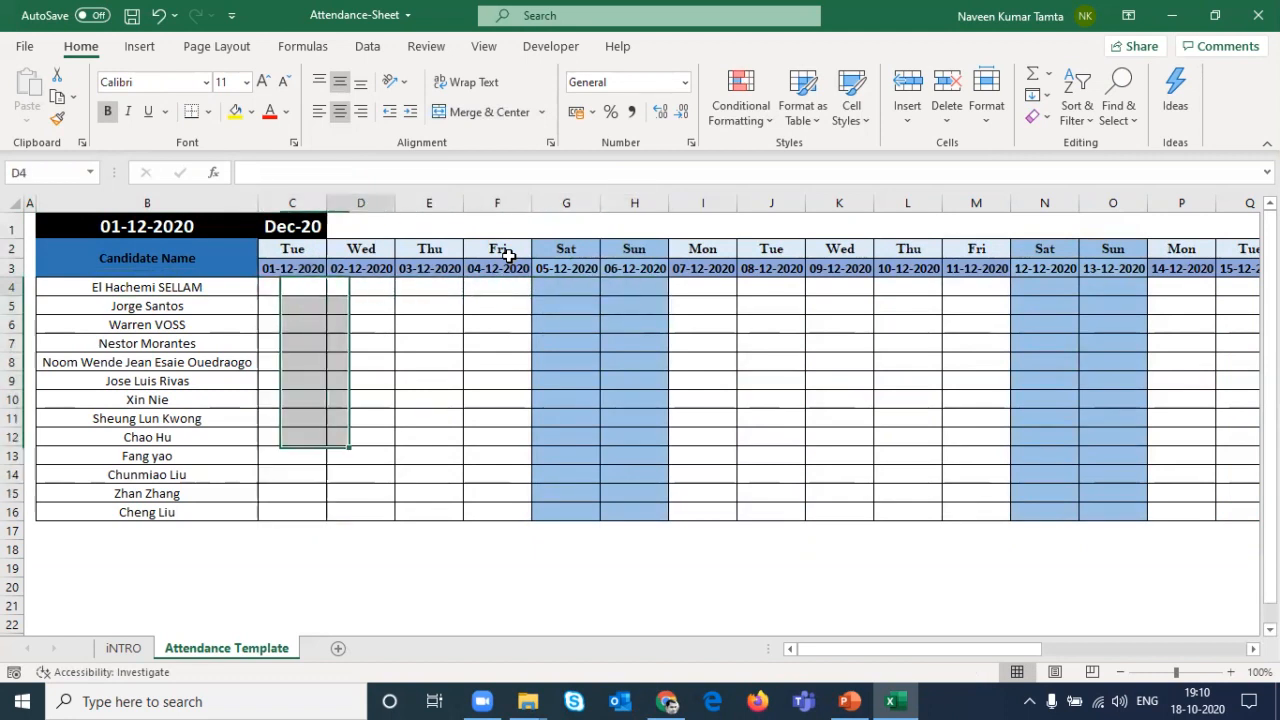
# Step: Examine the December weekend columns G and H from the day headers to the last candidate row, and return to B1
pyautogui.press('Right')
pyautogui.press('Right')
pyautogui.press('Right')
pyautogui.press('Right')
pyautogui.hotkey('shift', 'Right')
pyautogui.hotkey('shift', 'Down')
pyautogui.hotkey('shift', 'Down')
pyautogui.hotkey('shift', 'Down')
pyautogui.hotkey('shift', 'Down')
pyautogui.hotkey('shift', 'Down')
pyautogui.hotkey('shift', 'Down')
pyautogui.hotkey('shift', 'Down')
pyautogui.hotkey('shift', 'Down')
pyautogui.hotkey('shift', 'Down')
pyautogui.hotkey('shift', 'Down')
pyautogui.hotkey('shift', 'Down')
pyautogui.hotkey('shift', 'Down')
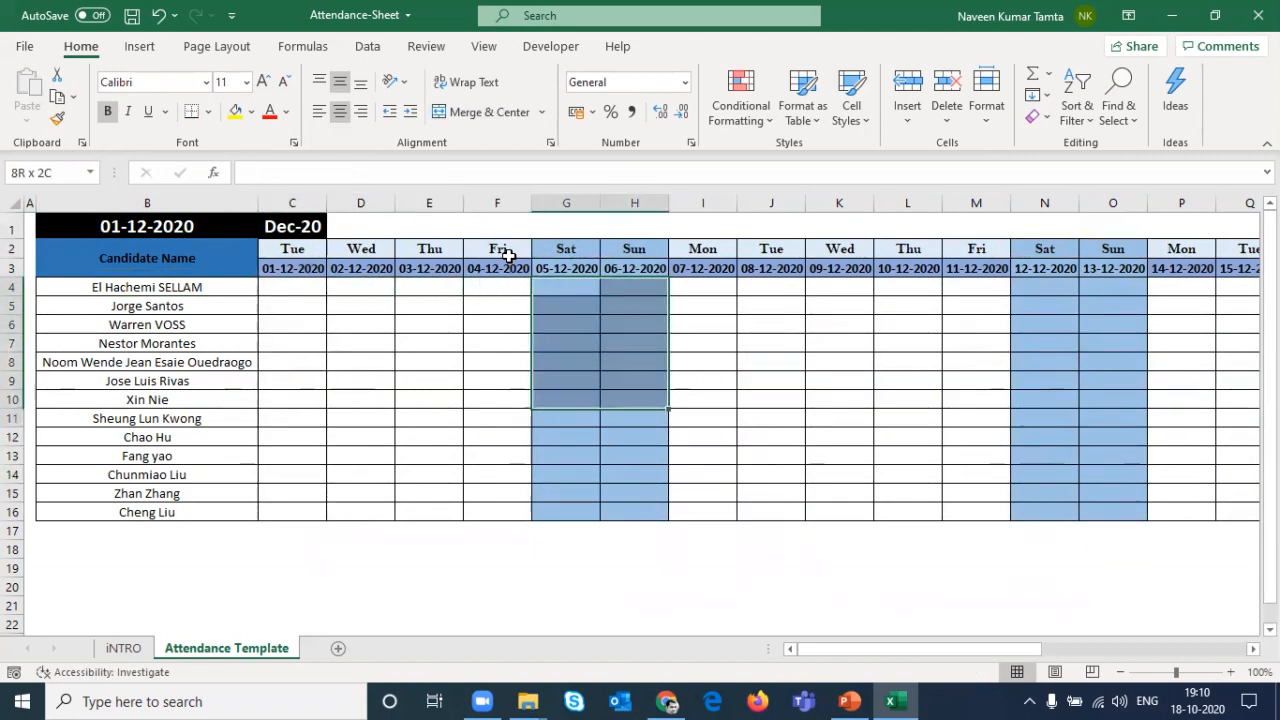
pyautogui.press('Up')
pyautogui.hotkey('shift', 'Down')
pyautogui.hotkey('shift', 'Down')
pyautogui.hotkey('shift', 'Down')
pyautogui.hotkey('shift', 'Down')
pyautogui.hotkey('shift', 'Down')
pyautogui.hotkey('shift', 'Down')
pyautogui.hotkey('shift', 'Down')
pyautogui.hotkey('shift', 'Down')
pyautogui.hotkey('shift', 'Down')
pyautogui.hotkey('shift', 'Down')
pyautogui.hotkey('shift', 'Down')
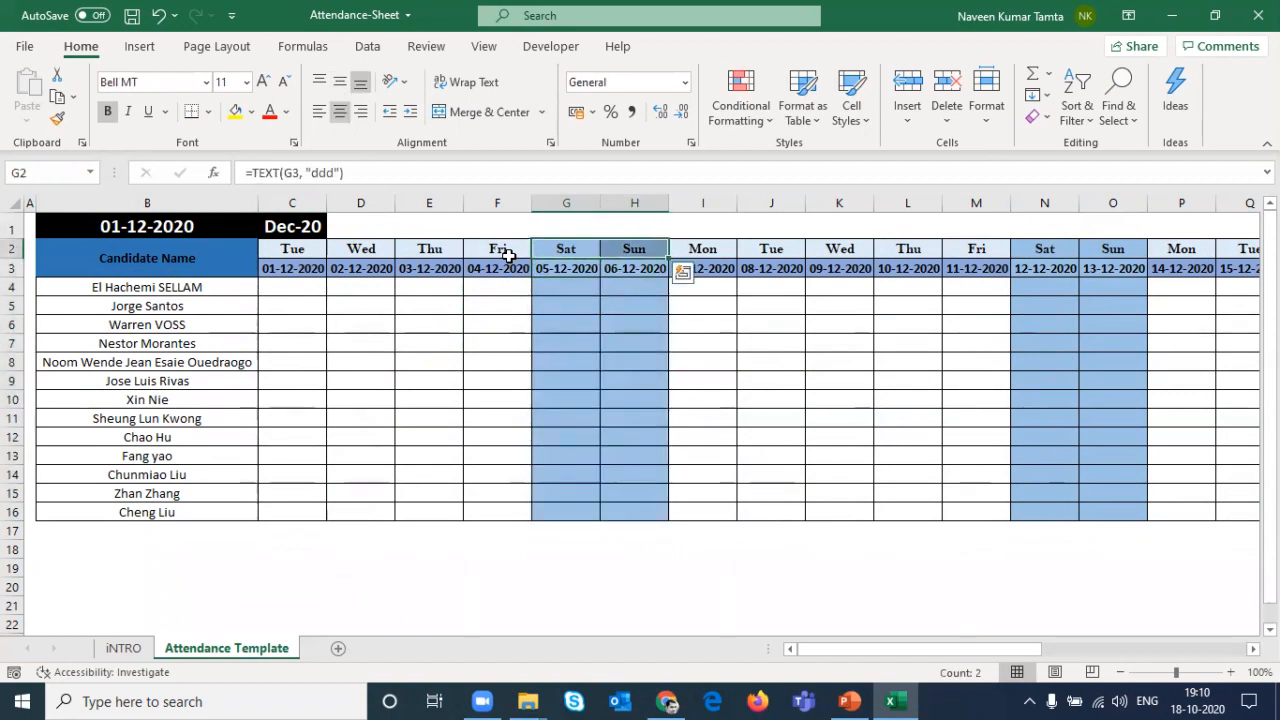
pyautogui.hotkey('shift', 'Down')
pyautogui.hotkey('shift', 'Down')
pyautogui.hotkey('shift', 'Down')
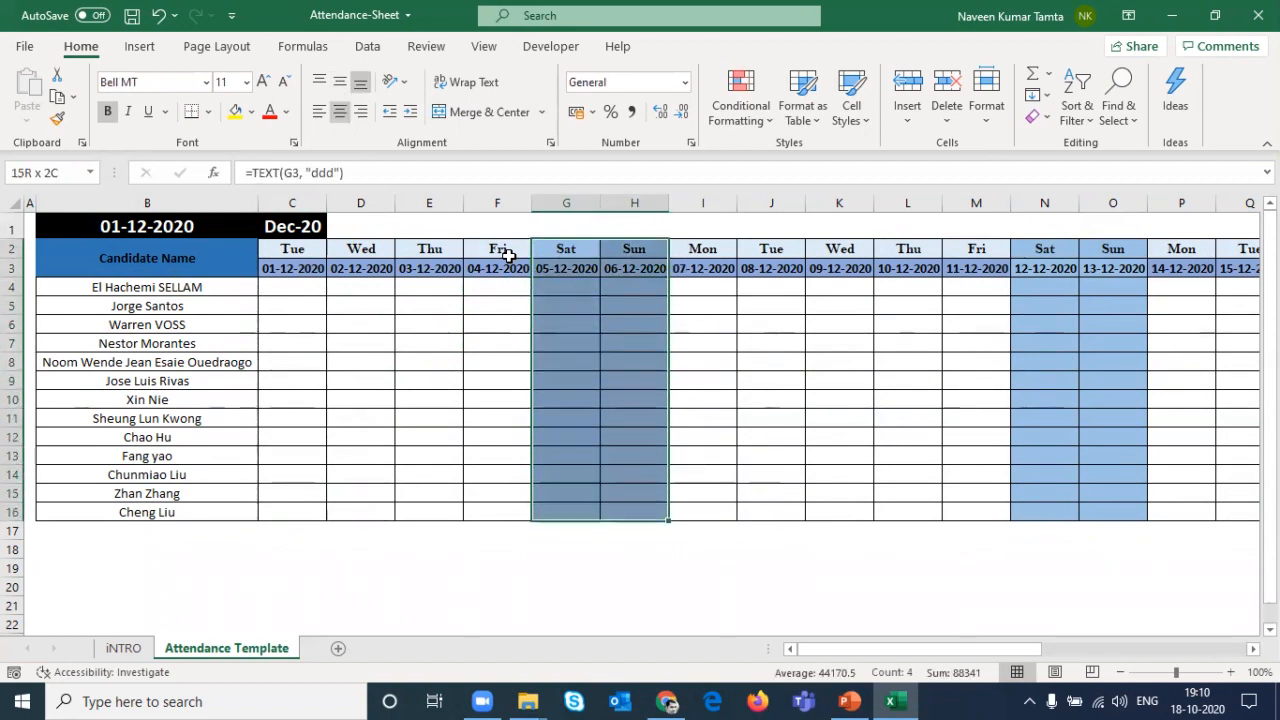
pyautogui.press('Up')
pyautogui.press('Down')
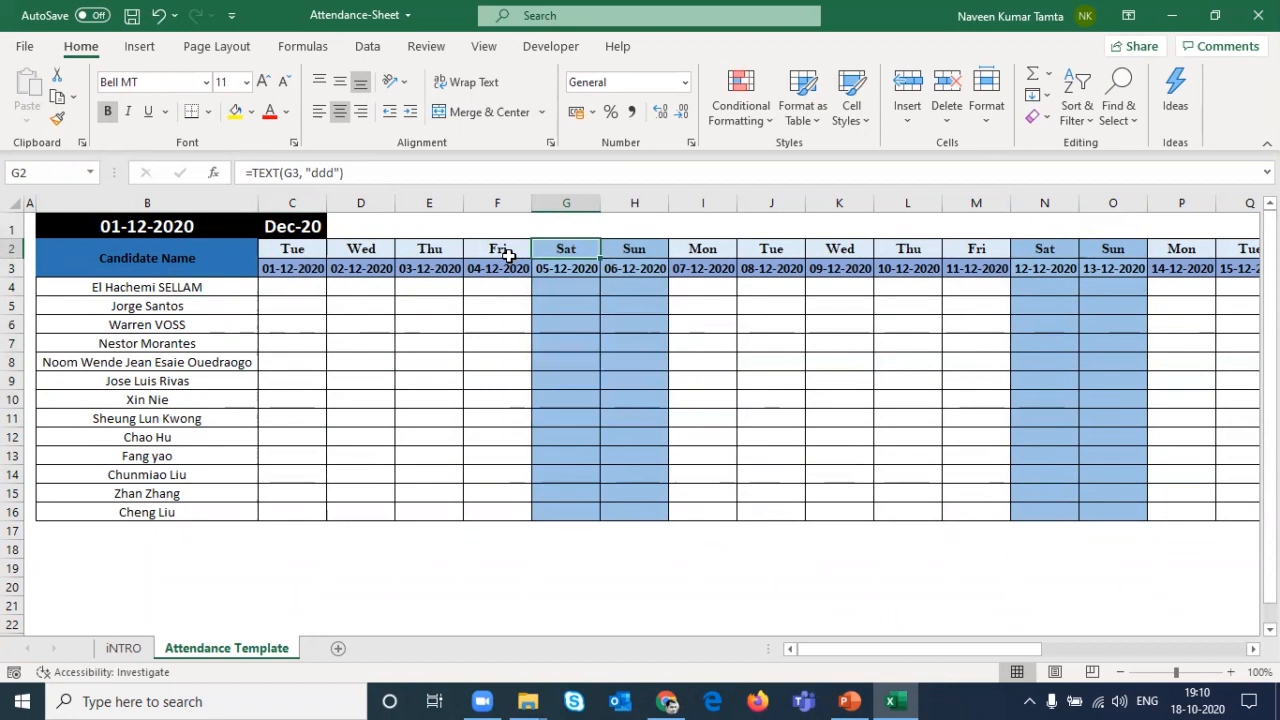
pyautogui.hotkey('ctrl', 'Left')
pyautogui.press('Up')
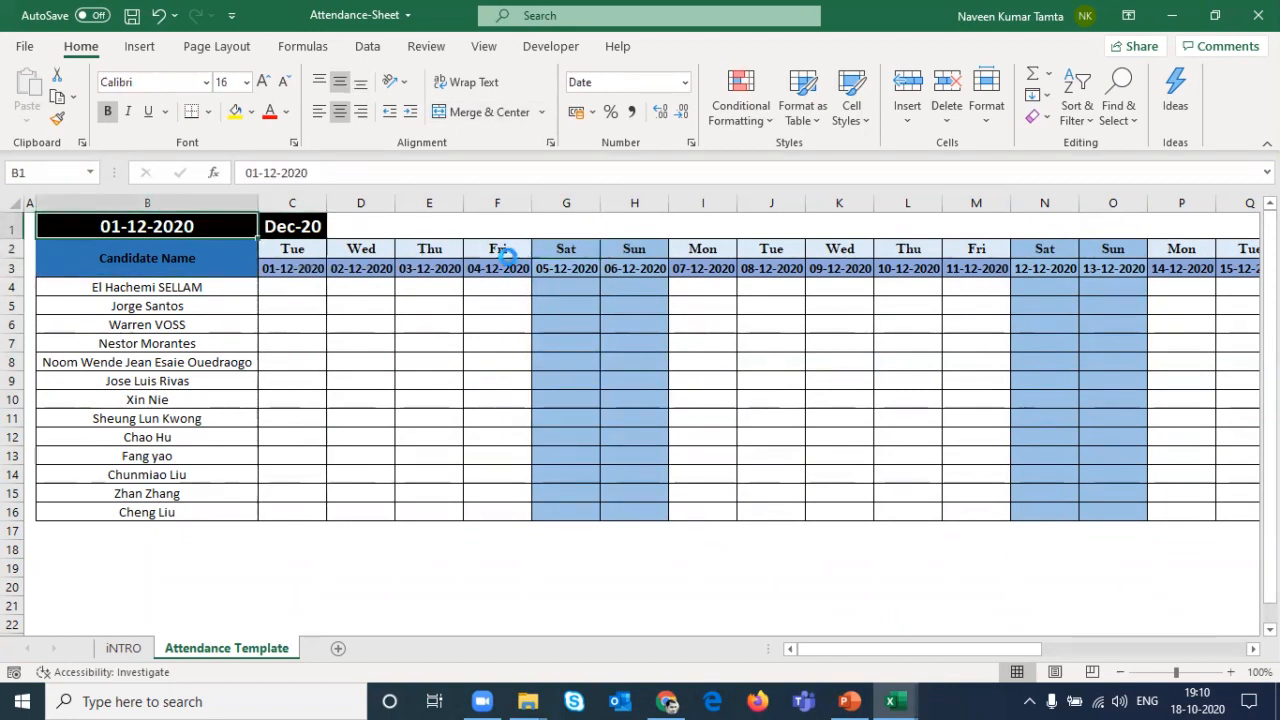
# Step: Open the Visual Basic editor, place its window over the middle of the sheet and narrow the project pane
pyautogui.hotkey('alt', 'F11')
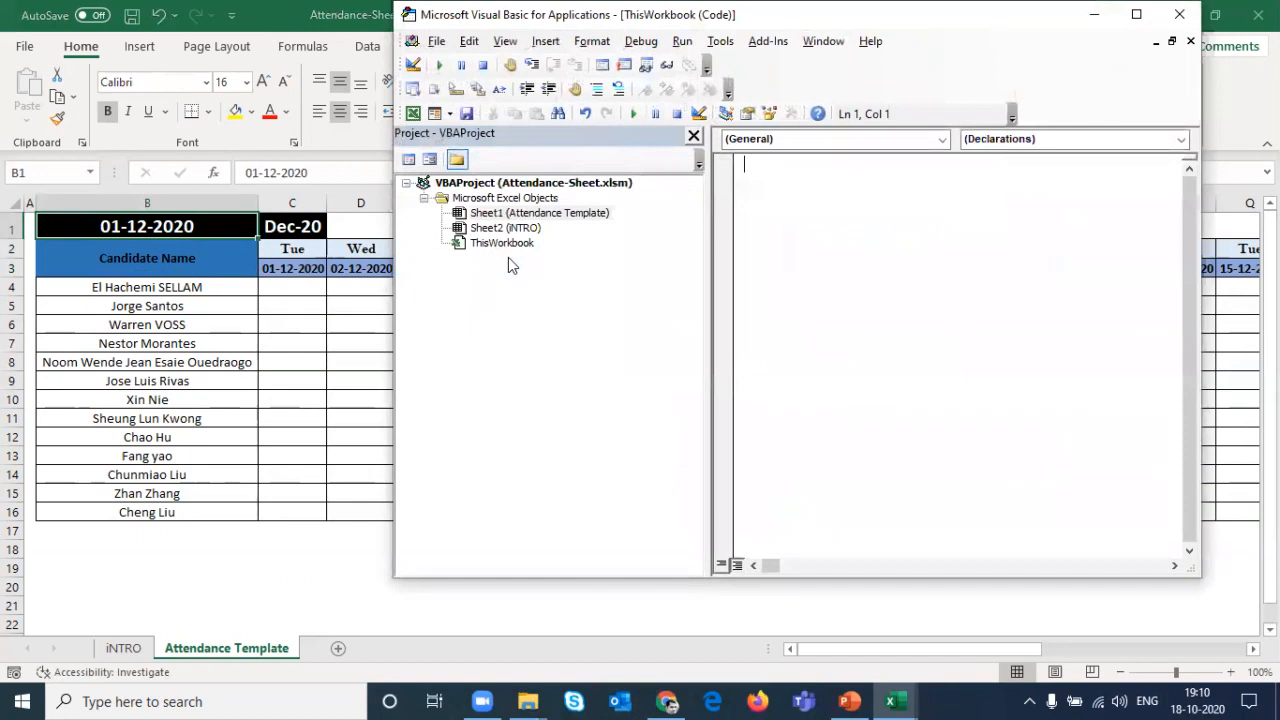
pyautogui.click(1136, 14)
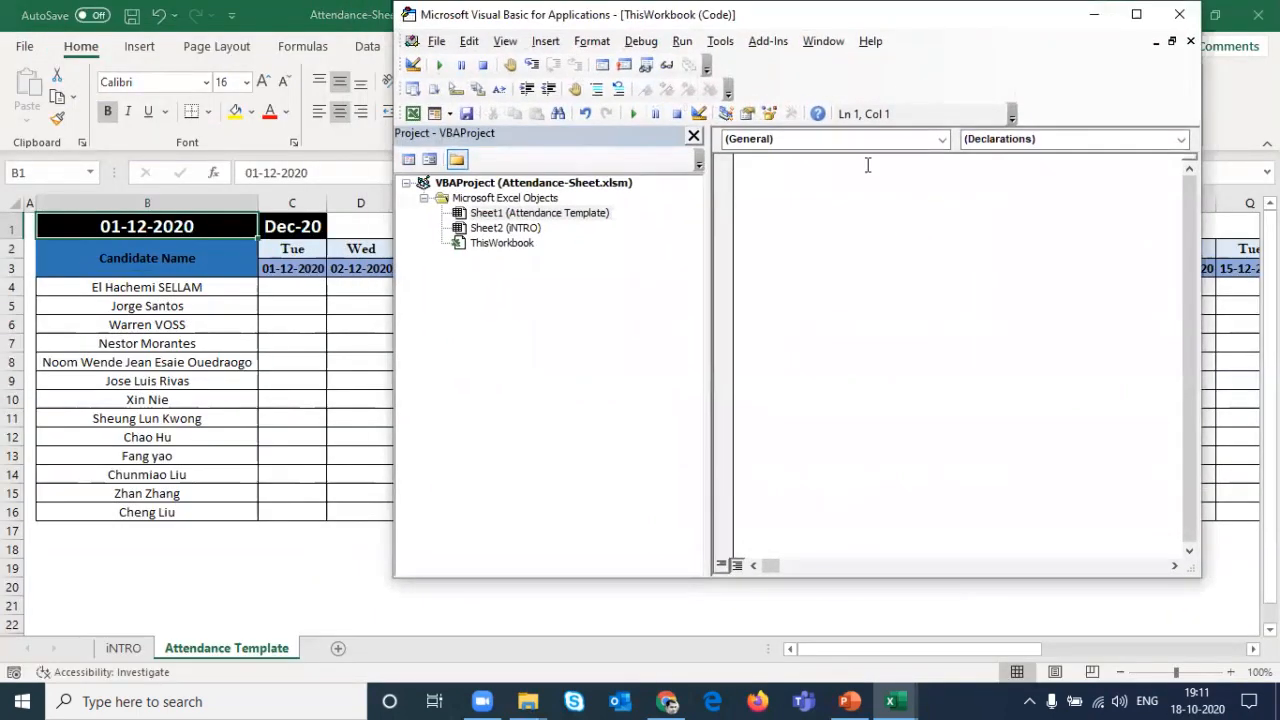
pyautogui.moveTo(942, 23); pyautogui.dragTo(828, 95)
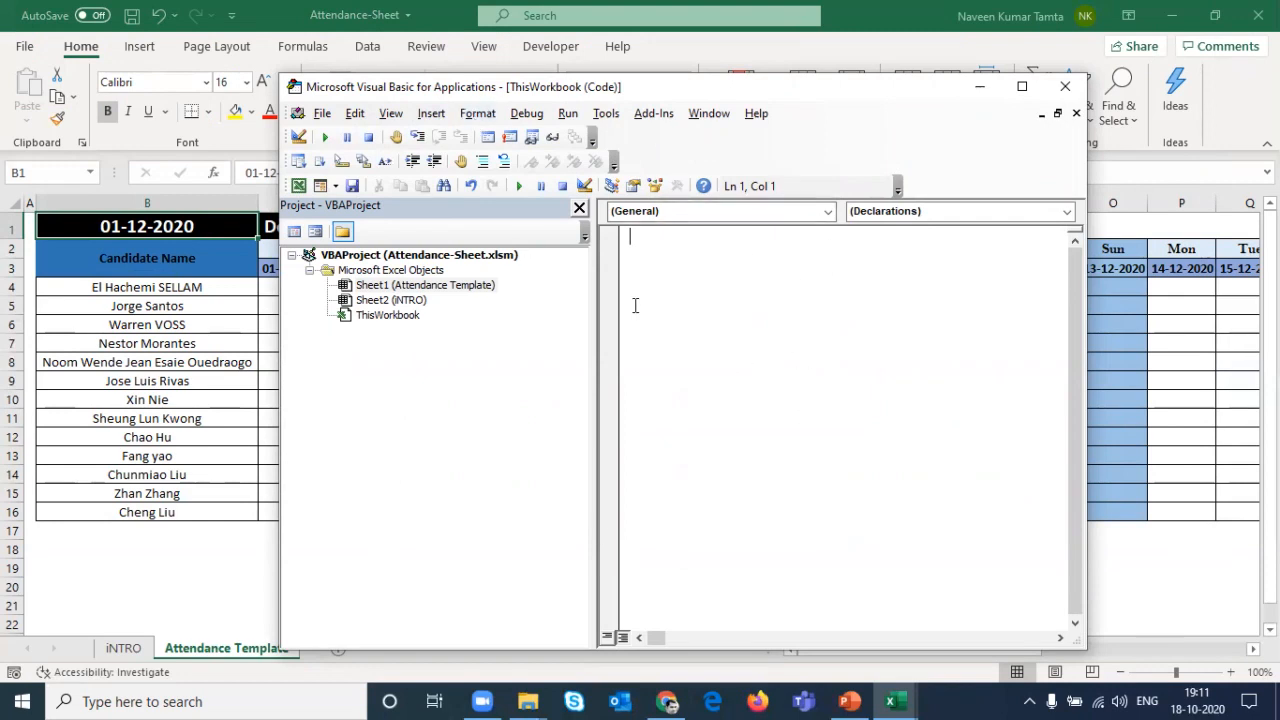
pyautogui.moveTo(594, 319); pyautogui.dragTo(487, 318)
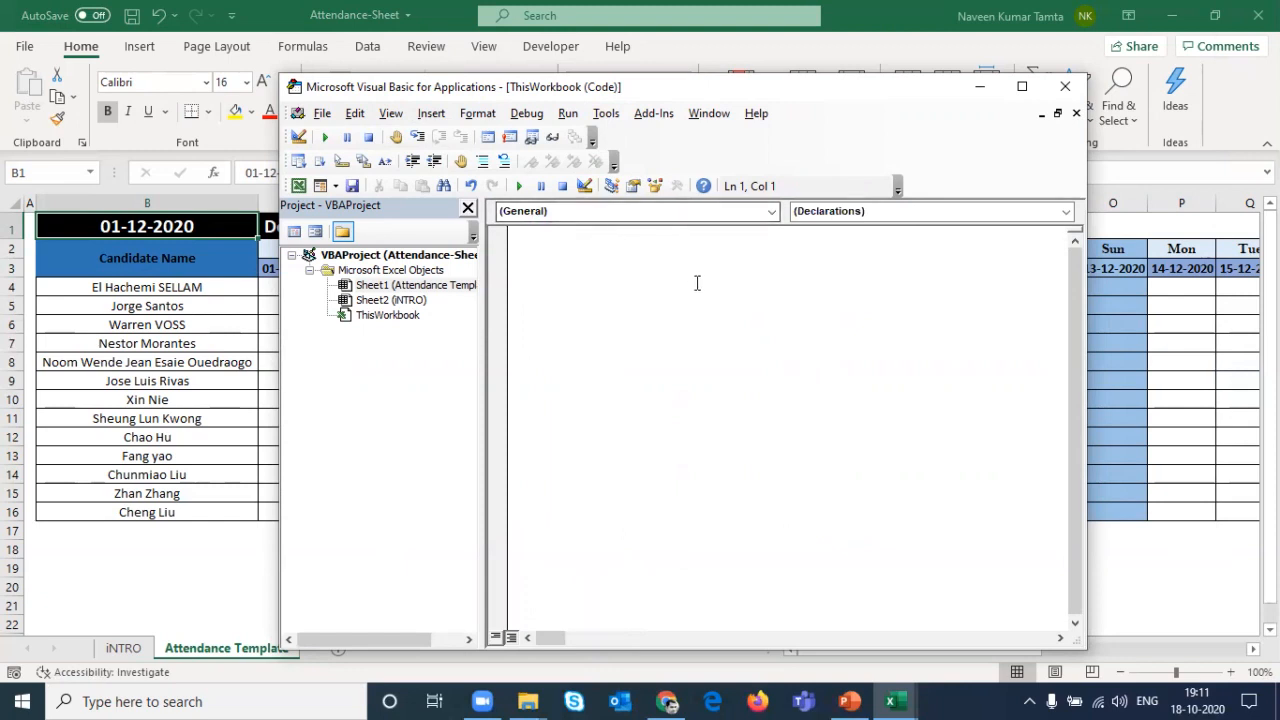
# Step: Create the Workbook_Open event procedure in the ThisWorkbook code and add blank lines inside it
pyautogui.click(771, 213)
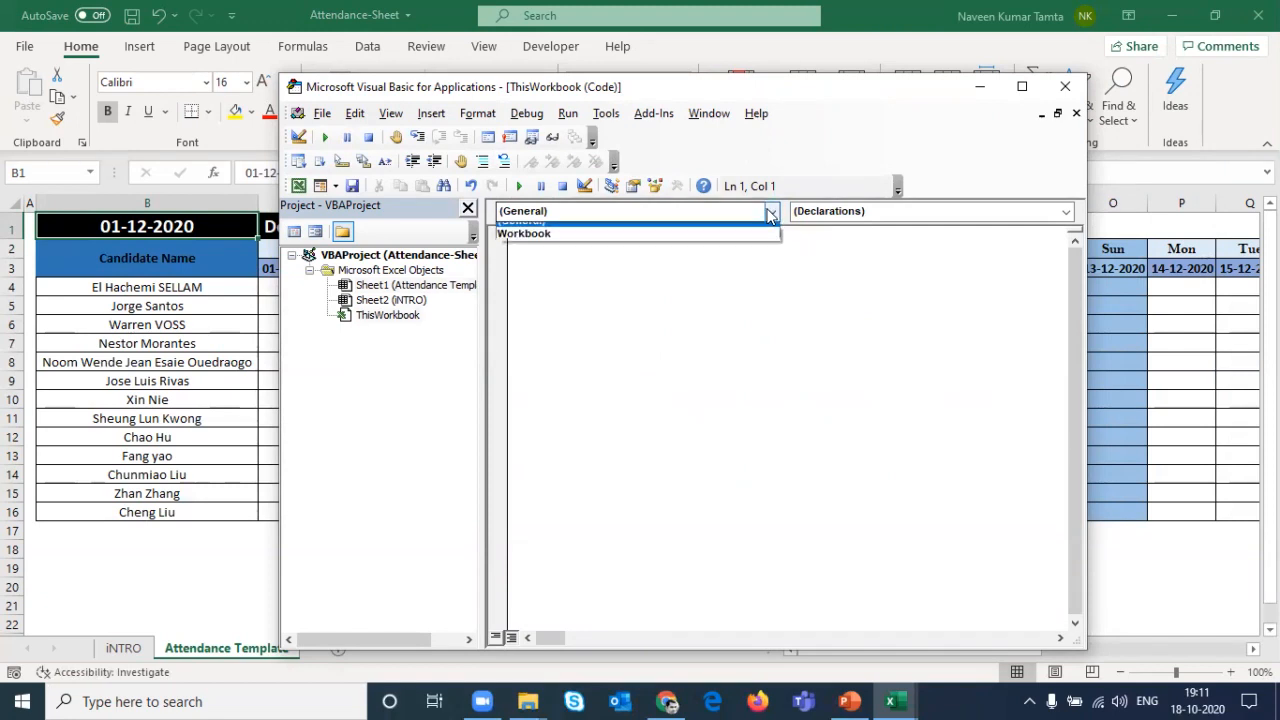
pyautogui.click(528, 245)
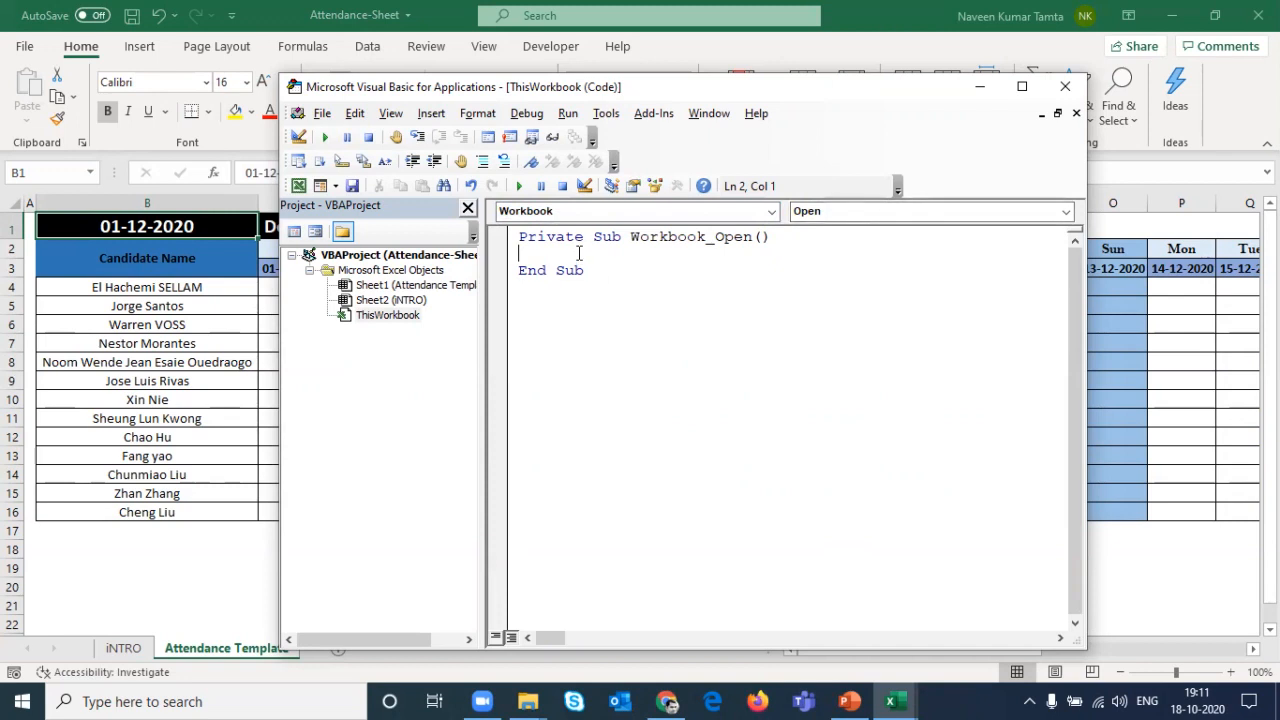
pyautogui.press('Return')
pyautogui.press('Return')
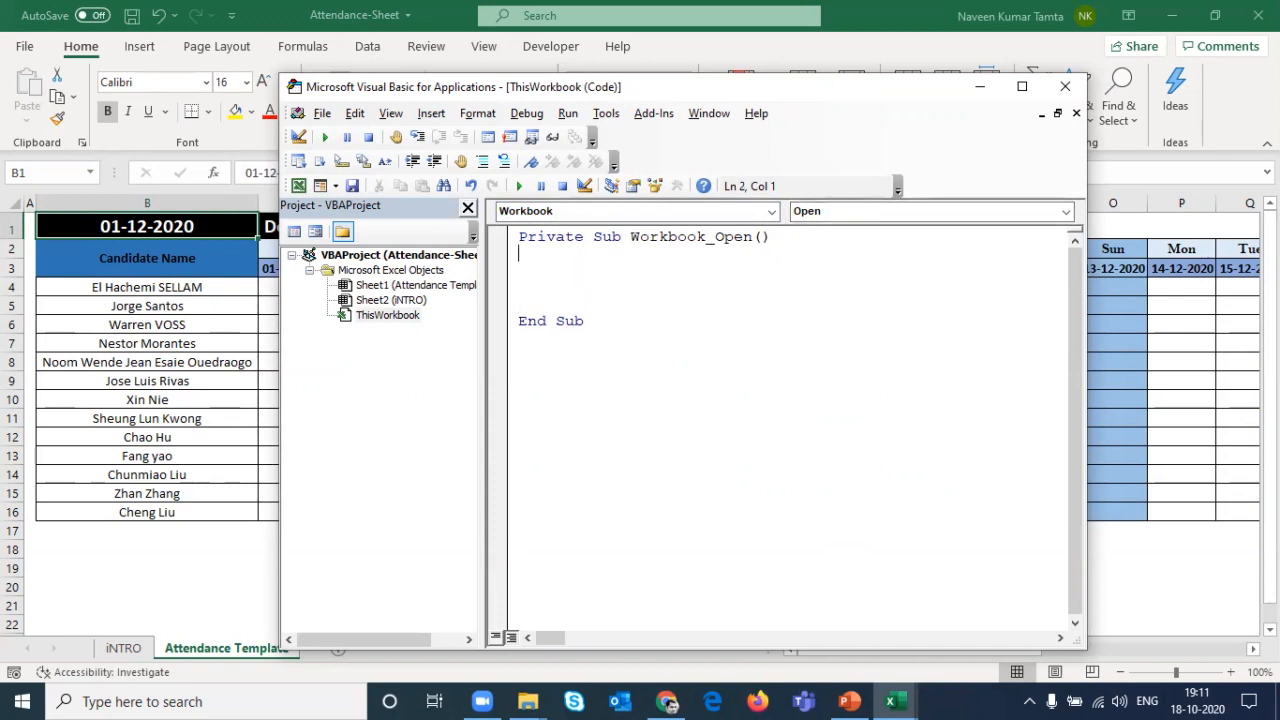
# Step: Declare the variables x and z as Integer on the first line of Workbook_Open
pyautogui.write('dim x as in')
pyautogui.press('Tab')
pyautogui.write(', z as in')
pyautogui.press('Tab')
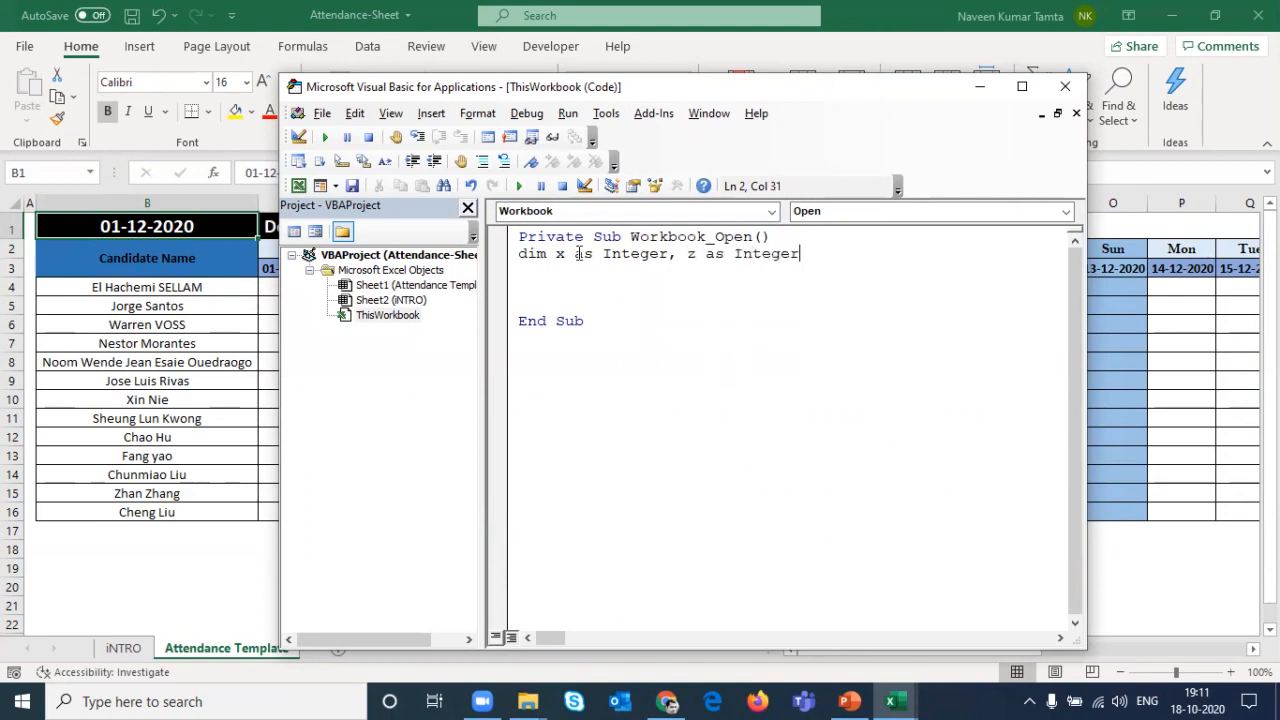
pyautogui.press('Return')
pyautogui.press('Return')
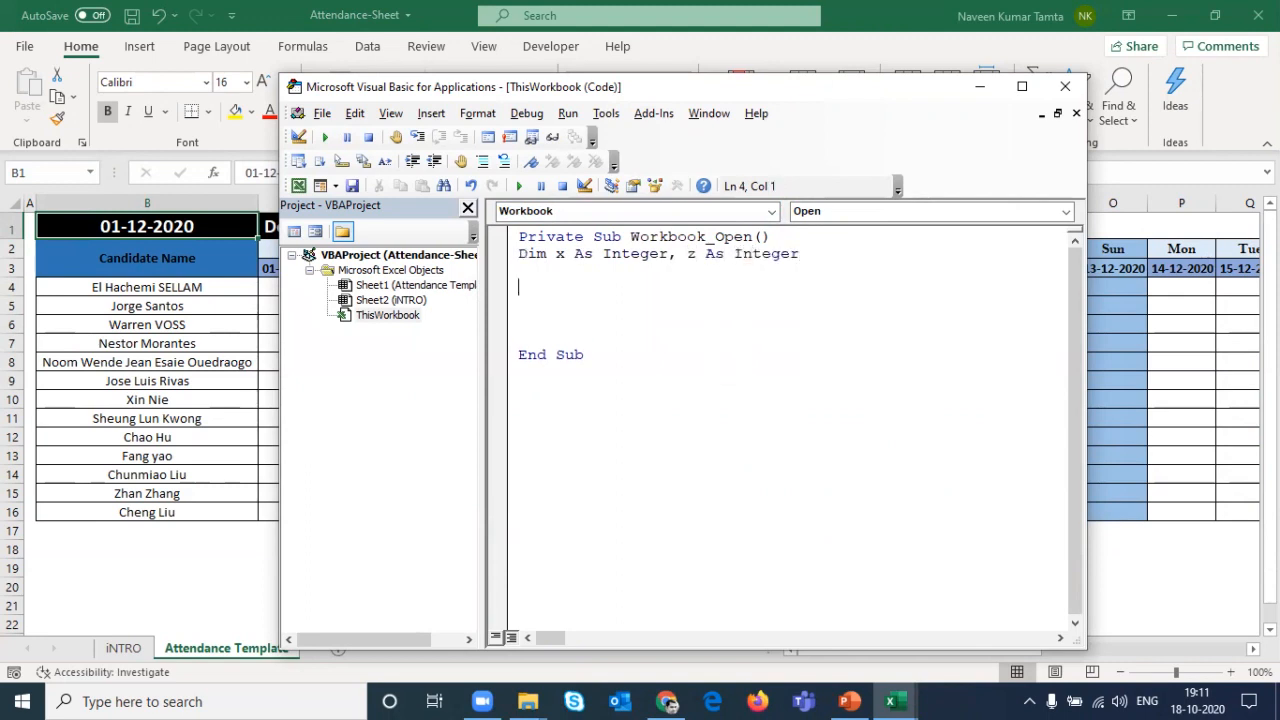
# Step: Add the statement Application.DisplayAlerts = False below the variable declaration, leaving a blank line between them
pyautogui.press('Up')
pyautogui.write('appli')
pyautogui.hotkey('ctrl', 'space')
pyautogui.press('Tab')
pyautogui.write('.work')
pyautogui.press('BackSpace')
pyautogui.press('BackSpace')
pyautogui.press('BackSpace')
pyautogui.press('BackSpace')
pyautogui.press('BackSpace')
pyautogui.write('.dis')
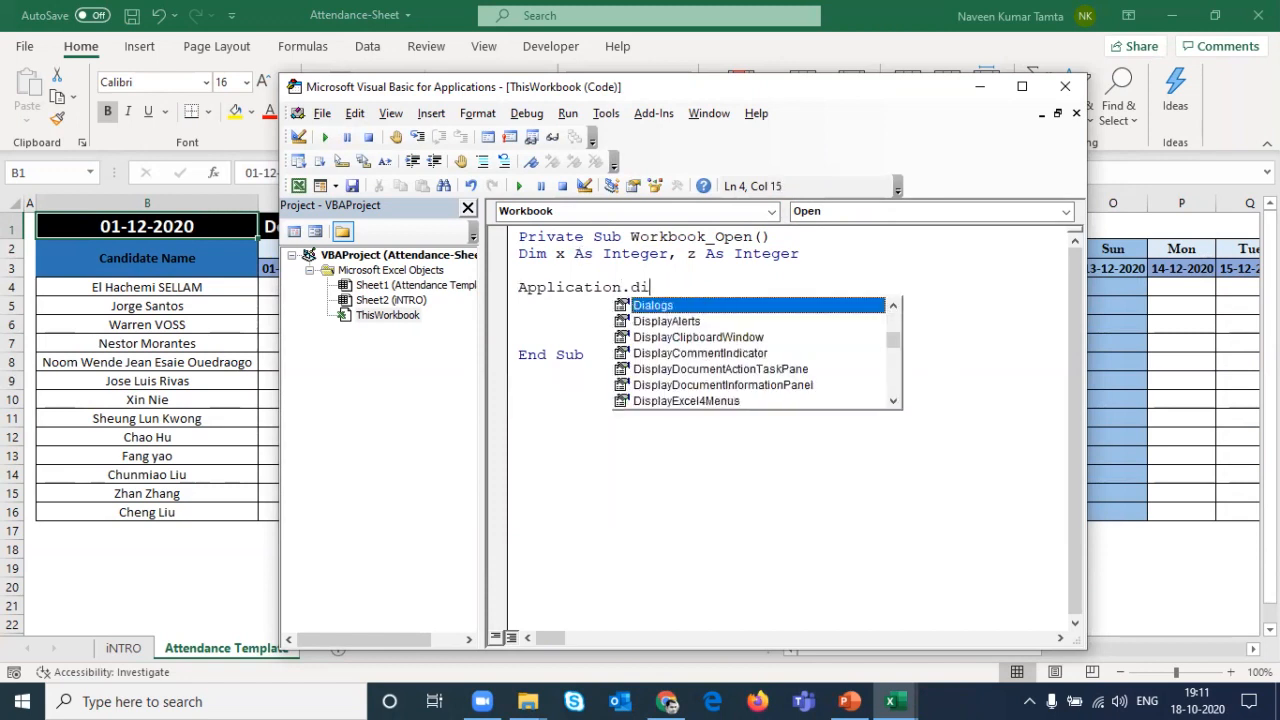
pyautogui.press('Tab')
pyautogui.write('=false')
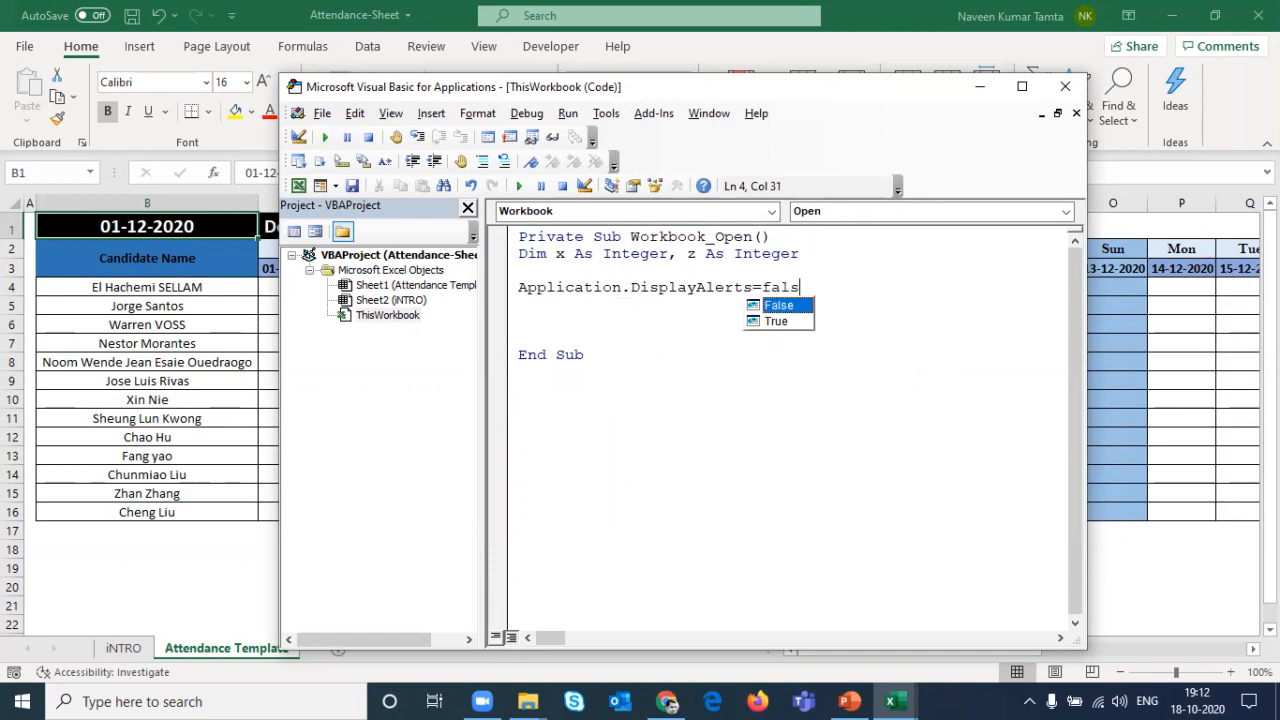
pyautogui.press('Return')
# Step: Add the statement Application.ScreenUpdating = False below the DisplayAlerts line
pyautogui.write('appli')
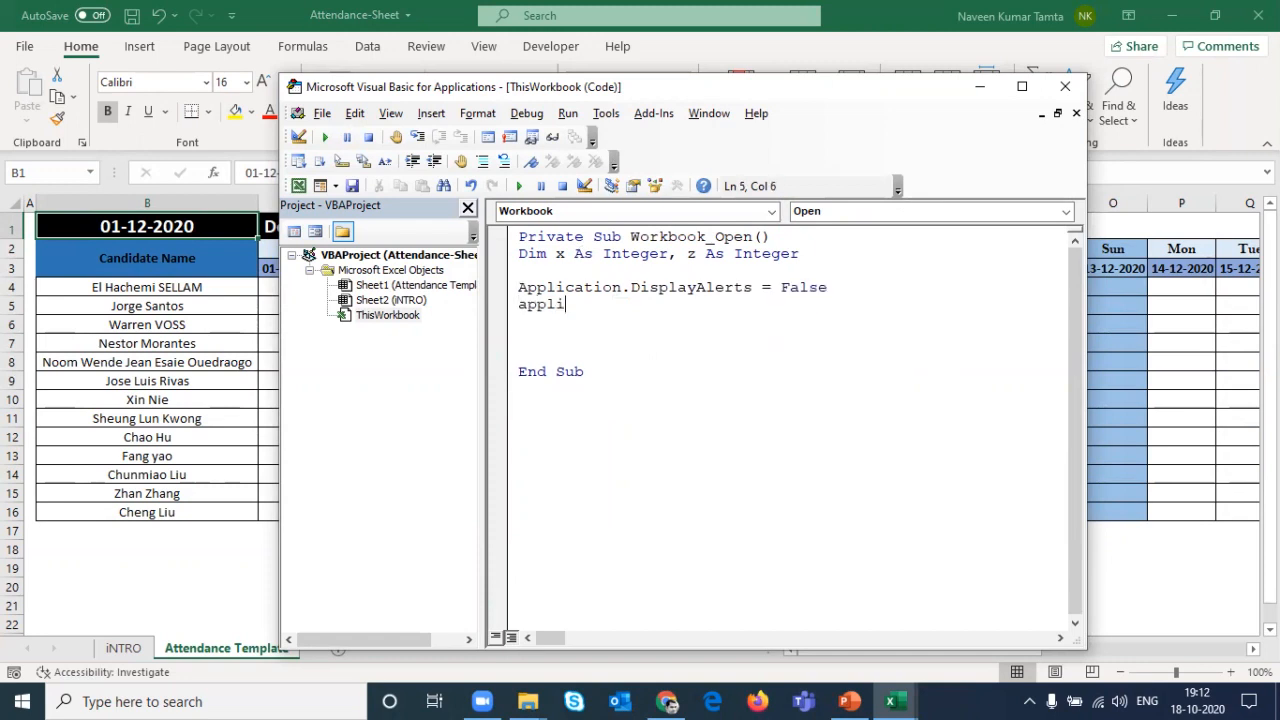
pyautogui.hotkey('ctrl', 'space')
pyautogui.press('Tab')
pyautogui.write('.cree')
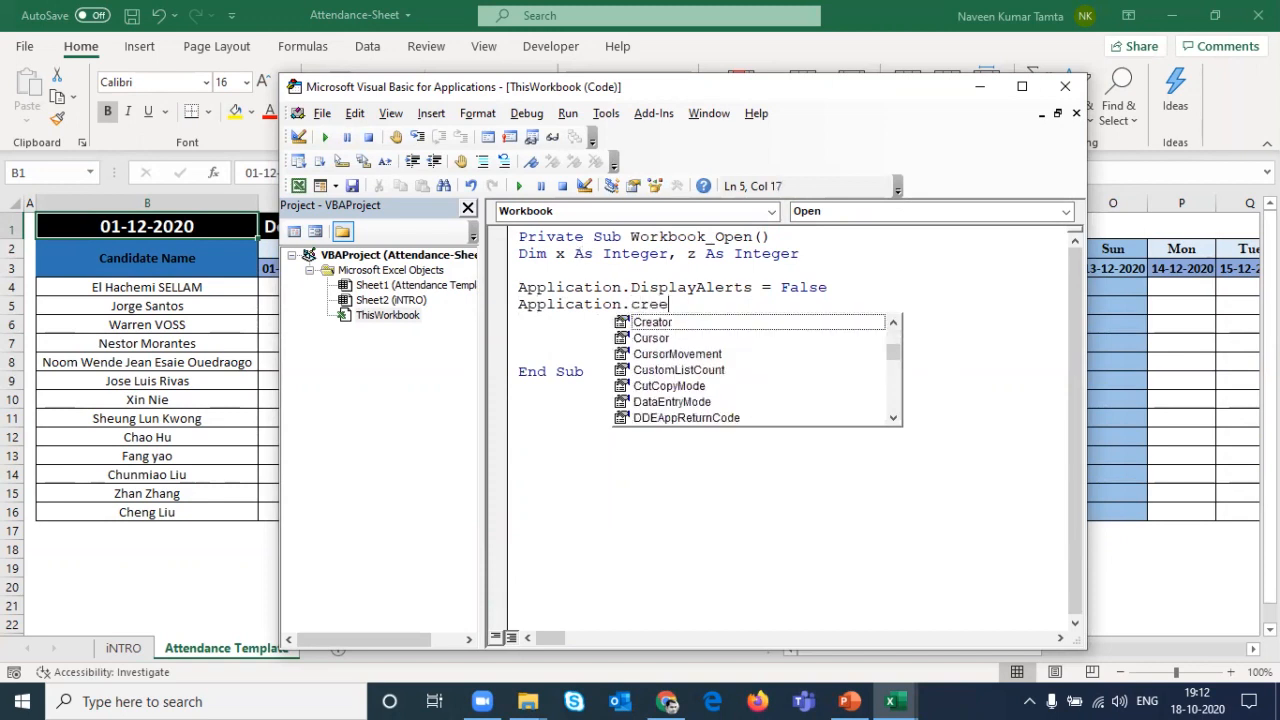
pyautogui.press('BackSpace')
pyautogui.press('BackSpace')
pyautogui.press('BackSpace')
pyautogui.press('BackSpace')
pyautogui.write('sc')
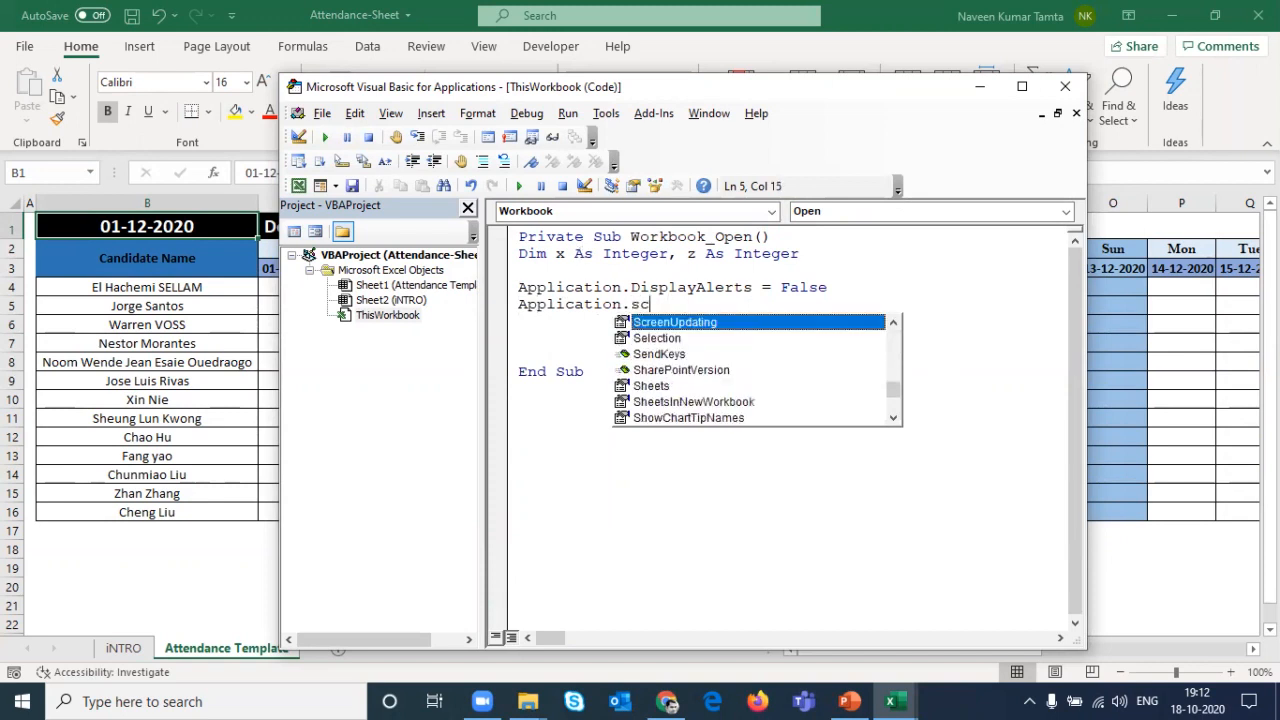
pyautogui.press('Tab')
pyautogui.write('= False')
pyautogui.press('Return')
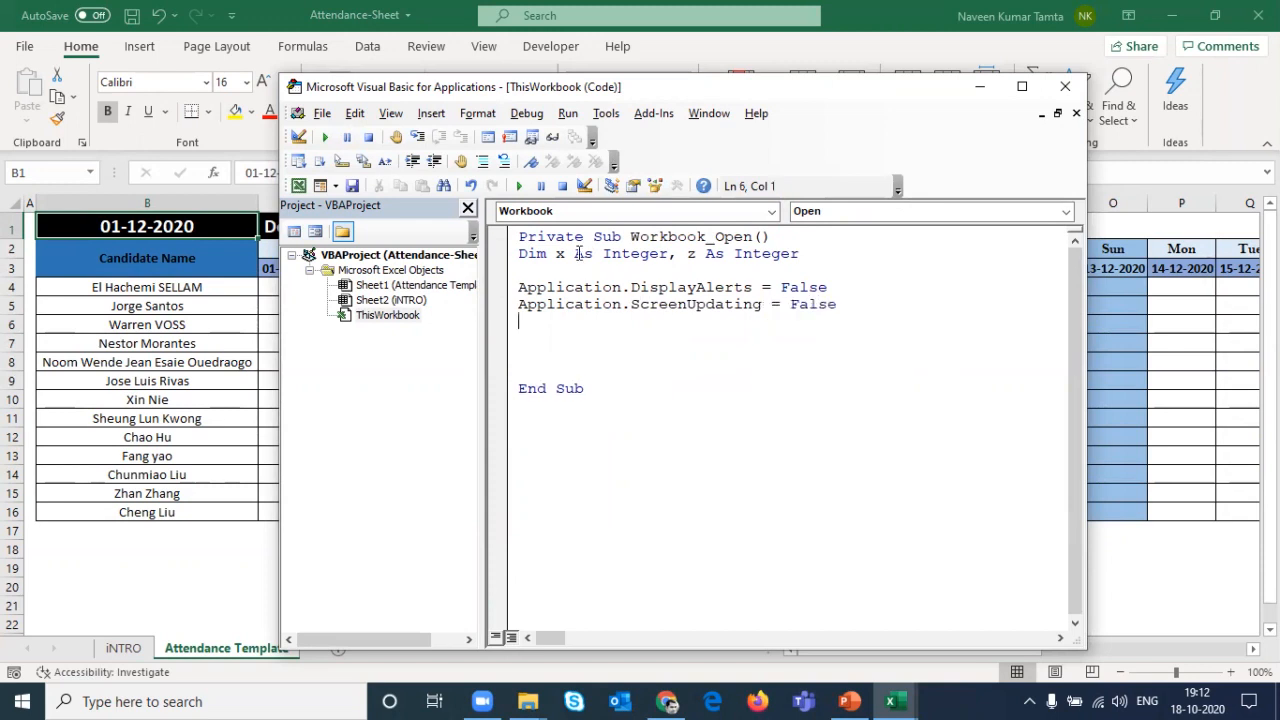
# Step: Add the statement Application.EnableEvents = False below the ScreenUpdating line
pyautogui.write('appli')
pyautogui.hotkey('ctrl', 'space')
pyautogui.press('Tab')
pyautogui.write('.enab')
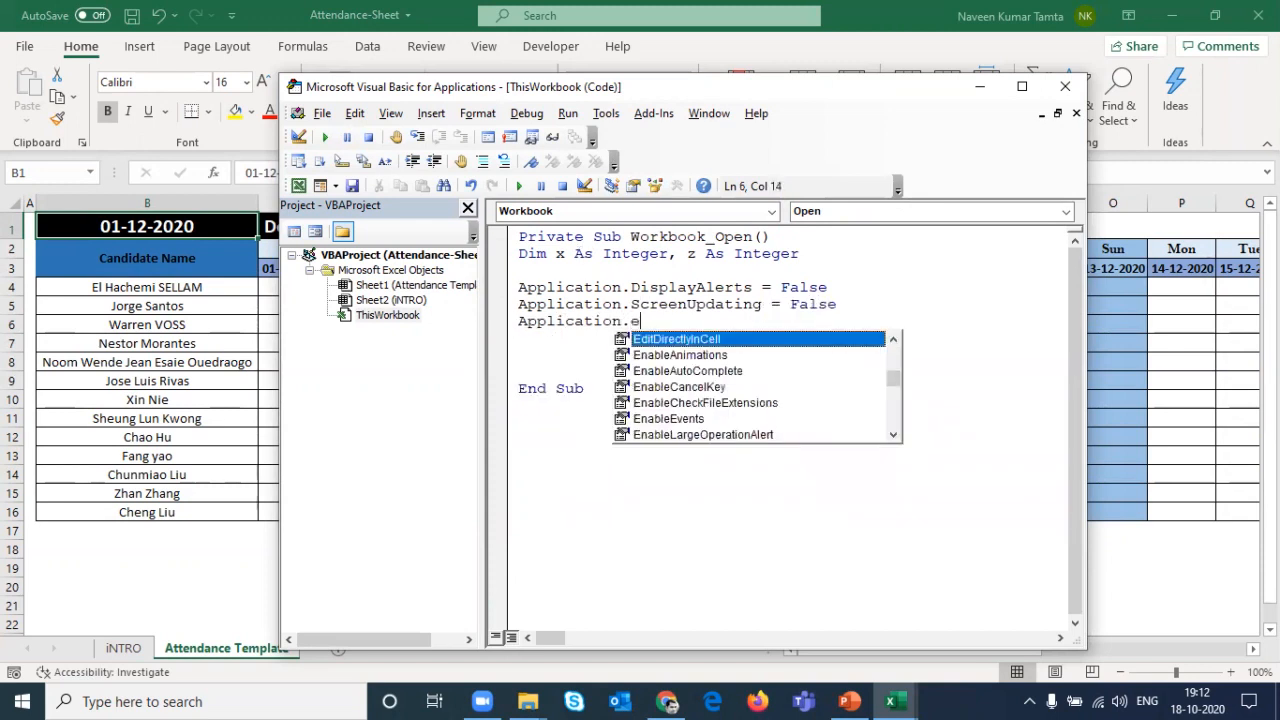
pyautogui.press('Down')
pyautogui.press('Down')
pyautogui.press('Down')
pyautogui.press('Down')
pyautogui.press('Tab')
pyautogui.write('=false')
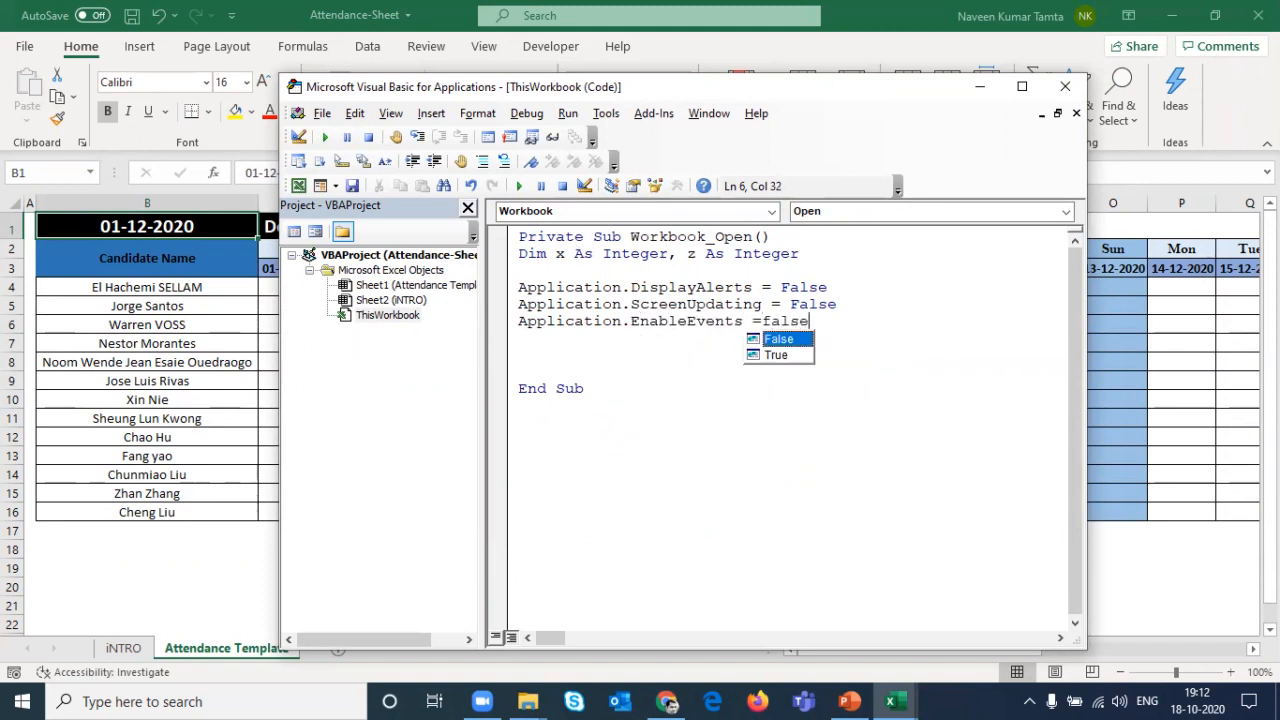
pyautogui.press('Return')
# Step: Insert blank lines below the three Application statements and begin a new statement with the variable name LastRow
pyautogui.press('Up')
pyautogui.hotkey('shift', 'Up')
pyautogui.hotkey('shift', 'Up')
pyautogui.hotkey('shift', 'Down')
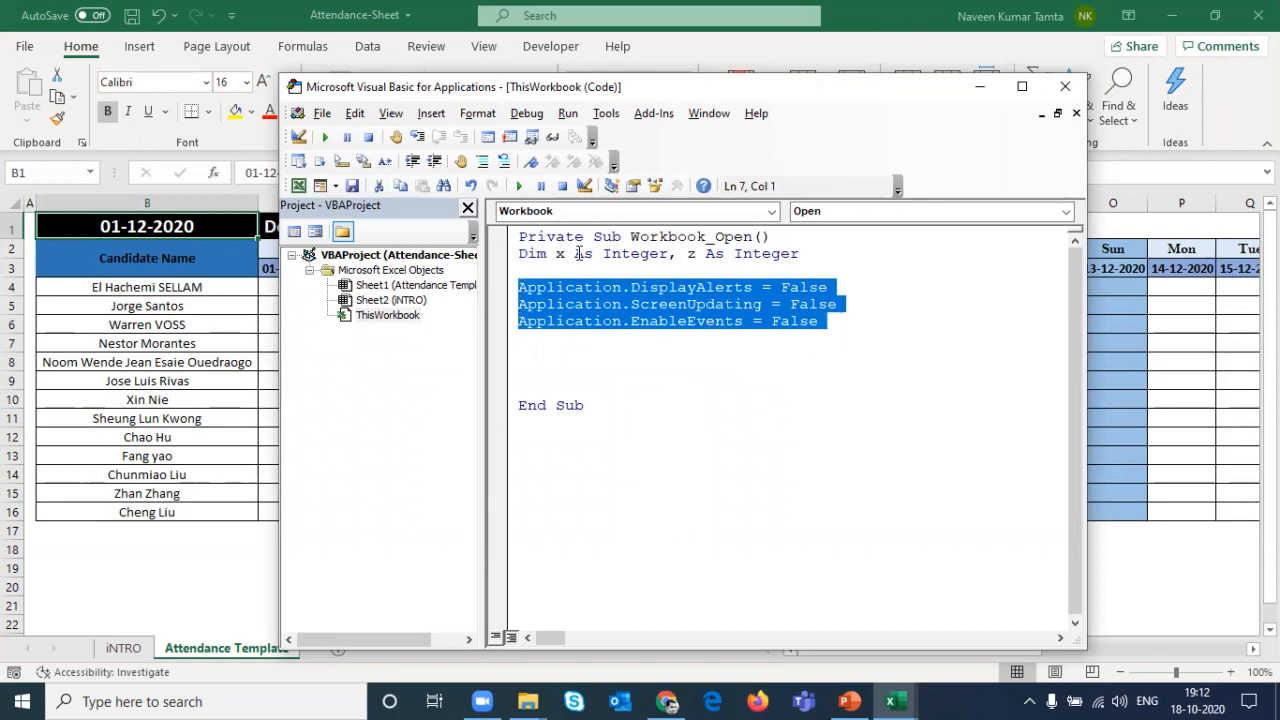
pyautogui.press('Down')
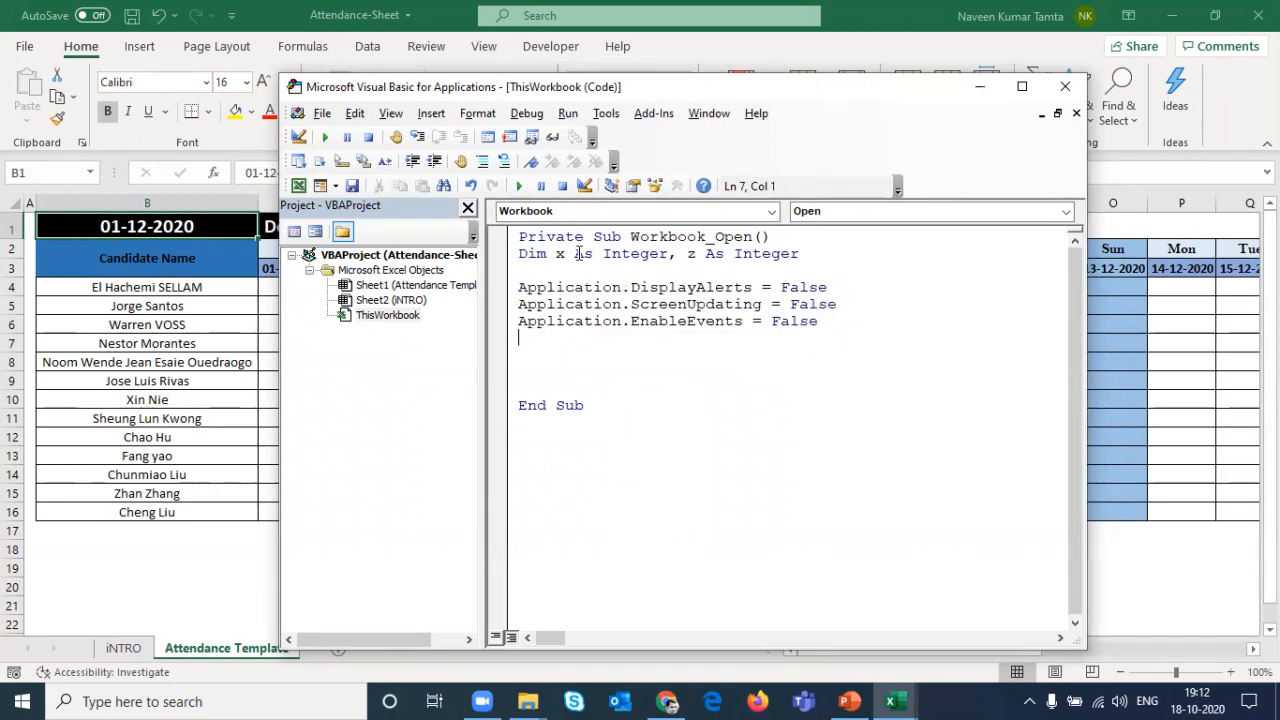
pyautogui.press('Return')
pyautogui.press('Return')
pyautogui.press('Up')
pyautogui.press('Up')
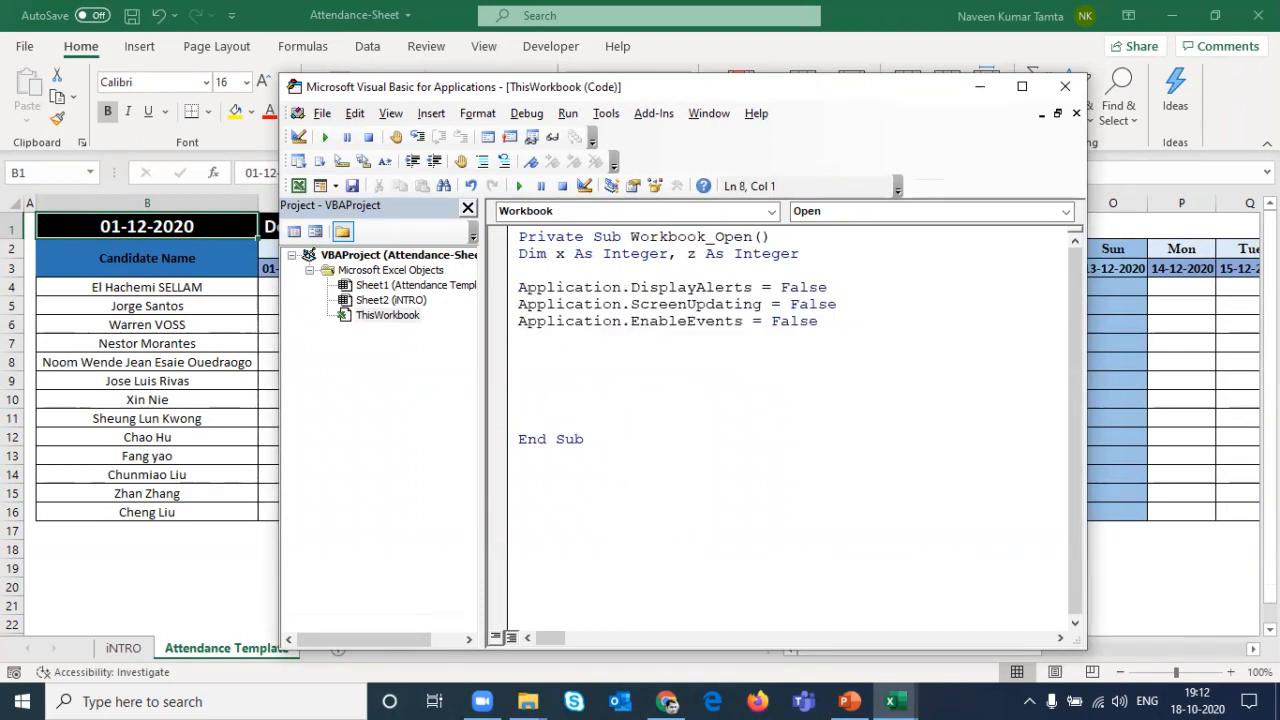
pyautogui.press('Up')
pyautogui.press('Up')
pyautogui.press('Up')
pyautogui.press('Up')
pyautogui.hotkey('shift', 'Down')
pyautogui.hotkey('shift', 'Down')
pyautogui.hotkey('shift', 'Down')
pyautogui.press('Down')
pyautogui.press('Down')
pyautogui.write('LastRow')
# Step: Examine column B of the Attendance Template sheet from its header down past the last candidate name
pyautogui.hotkey('alt', 'F11')
pyautogui.press('Down')
pyautogui.press('Down')
pyautogui.press('Down')
pyautogui.press('Down')
pyautogui.press('Down')
pyautogui.press('Down')
pyautogui.press('Down')
pyautogui.press('Down')
pyautogui.press('Down')
pyautogui.press('Down')
pyautogui.press('Down')
pyautogui.press('Down')
pyautogui.press('Down')
pyautogui.press('Down')
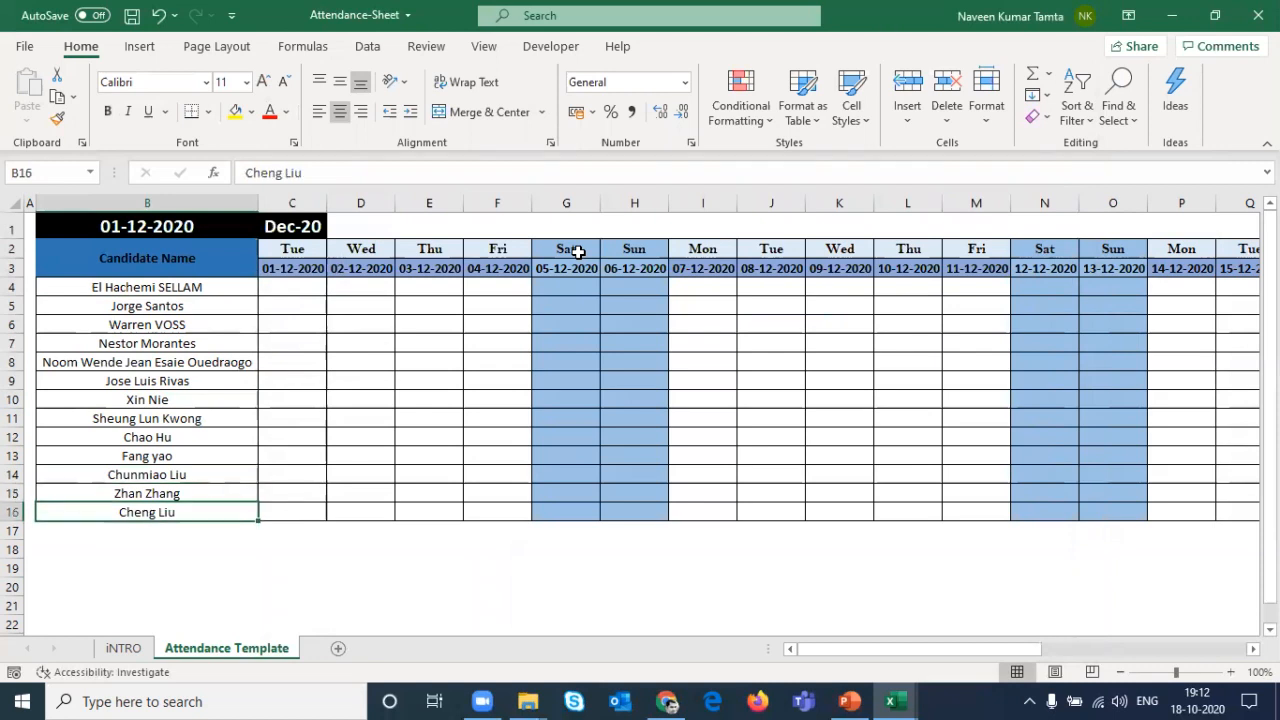
pyautogui.hotkey('shift', 'Down')
pyautogui.hotkey('shift', 'Down')
pyautogui.hotkey('shift', 'Down')
pyautogui.hotkey('shift', 'Down')
pyautogui.hotkey('shift', 'Down')
pyautogui.hotkey('shift', 'Down')
pyautogui.hotkey('shift', 'Down')
pyautogui.hotkey('shift', 'Down')
pyautogui.hotkey('shift', 'Down')
pyautogui.hotkey('shift', 'Down')
pyautogui.hotkey('shift', 'Down')
pyautogui.hotkey('shift', 'Down')
pyautogui.hotkey('shift', 'Down')
pyautogui.hotkey('shift', 'Down')
pyautogui.hotkey('ctrl', 'Up')
pyautogui.hotkey('ctrl', 'Up')
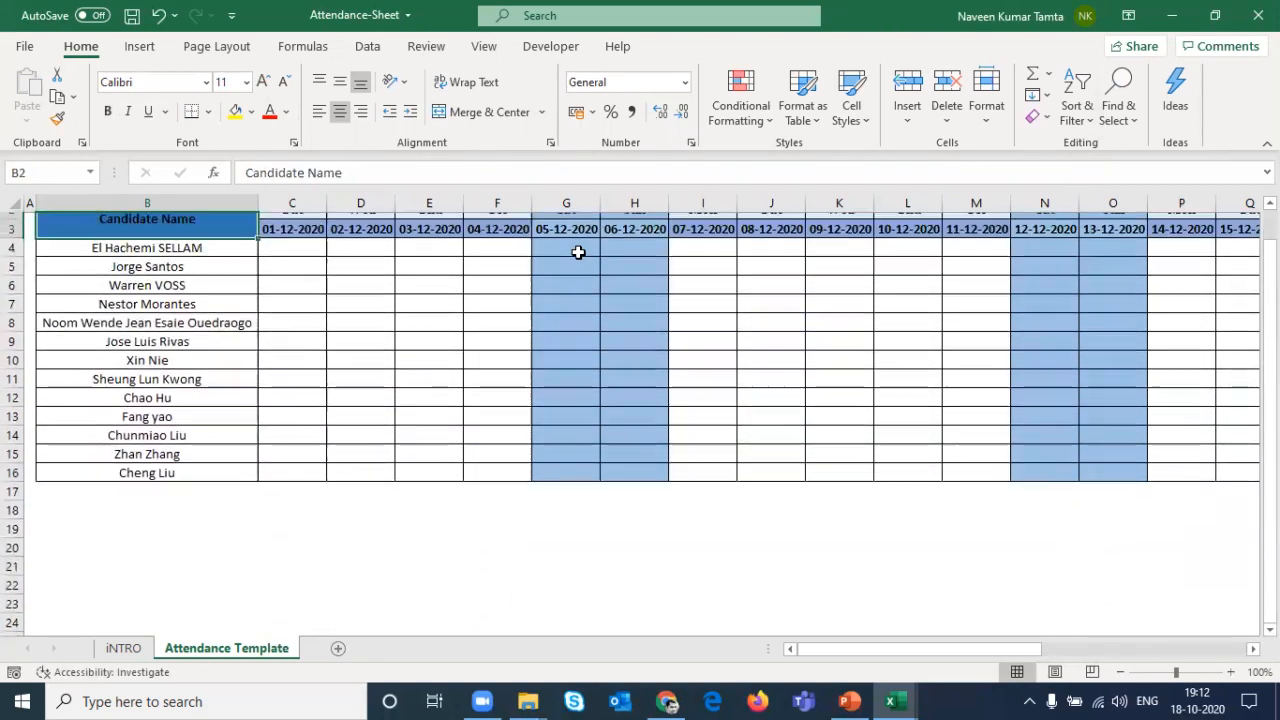
pyautogui.press('Up')
pyautogui.press('Down')
pyautogui.press('Down')
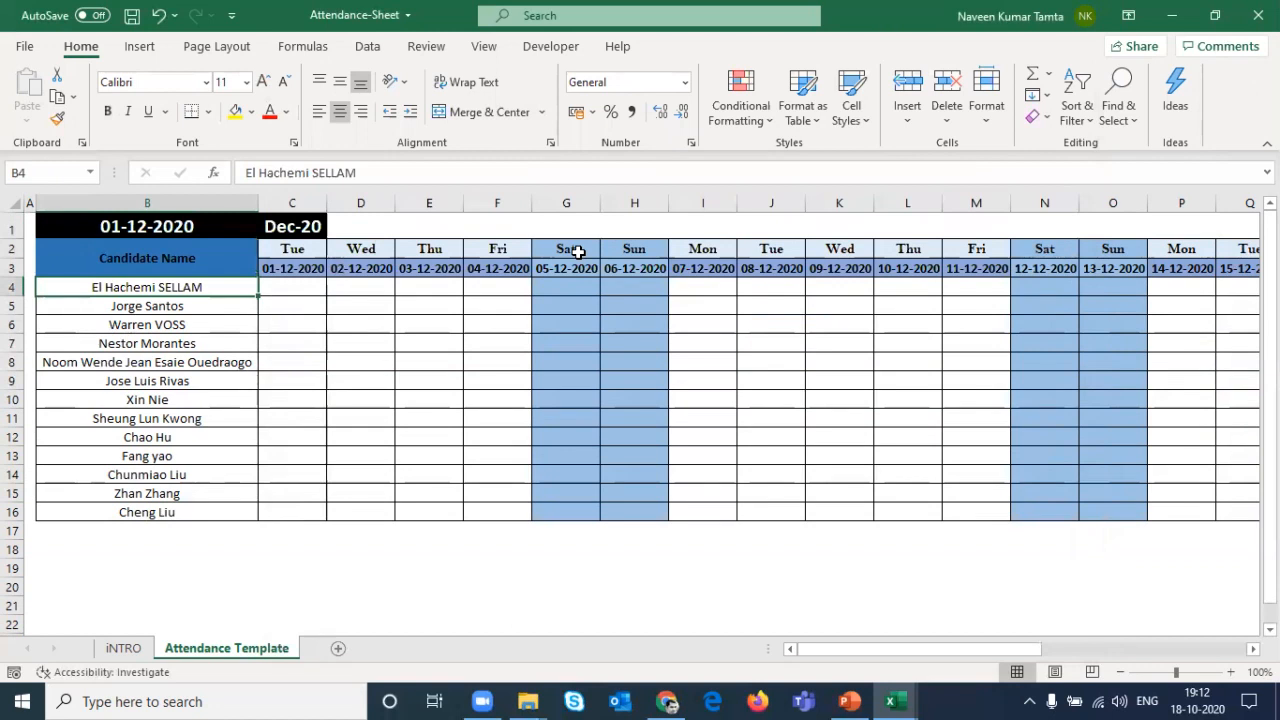
# Step: Assign LastRow from Sheets("Attendance Template"), copying the sheet name from the workbook into the quoted reference
pyautogui.hotkey('alt', 'F11')
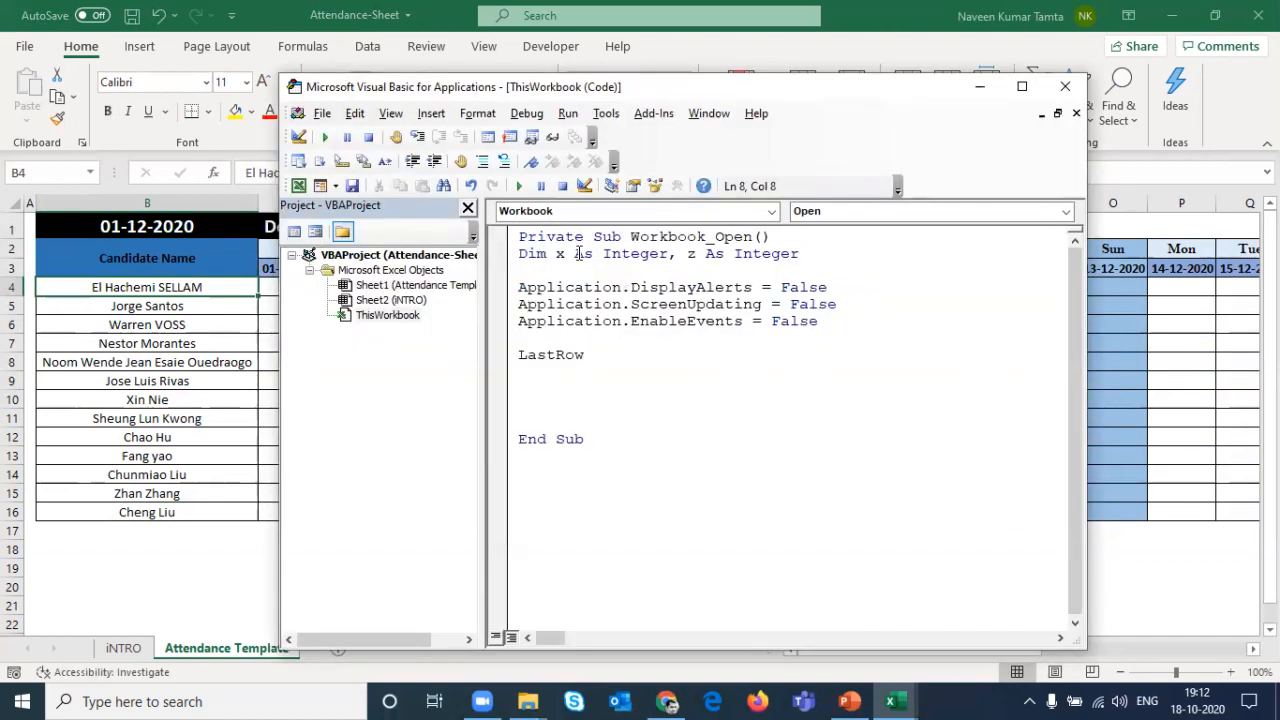
pyautogui.write('= Sheets(')
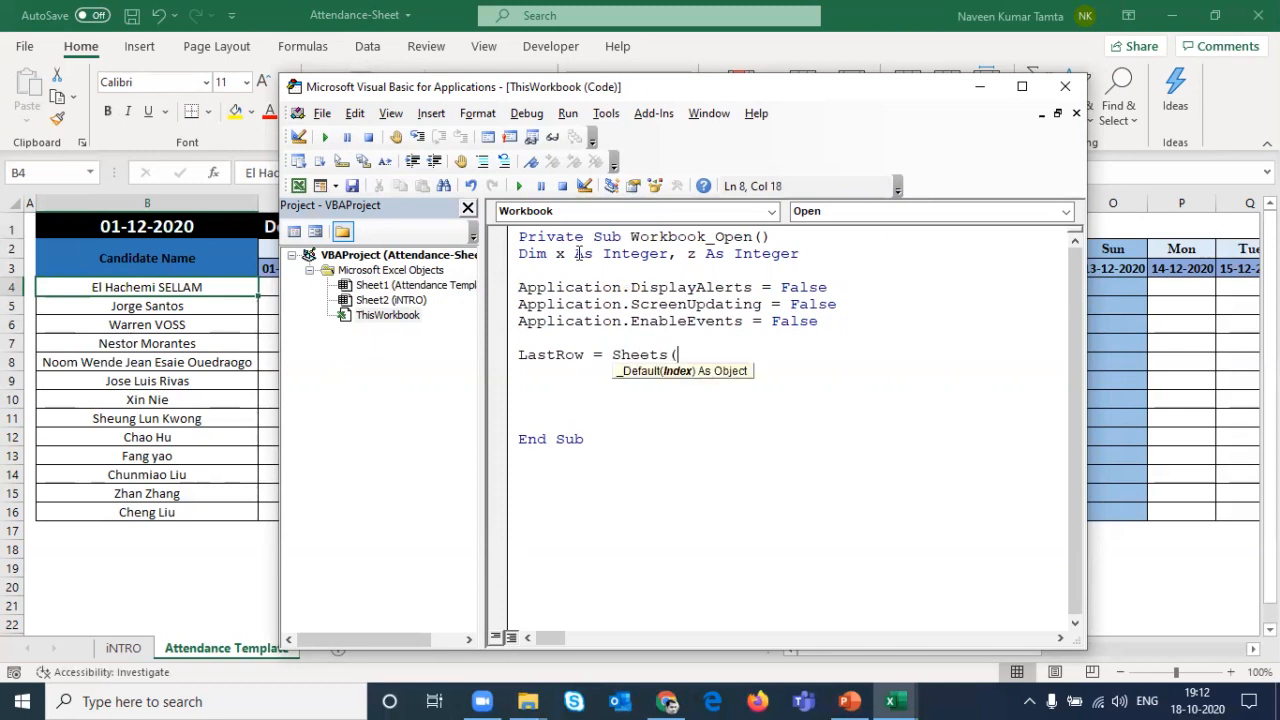
pyautogui.hotkey('alt', 'F11')
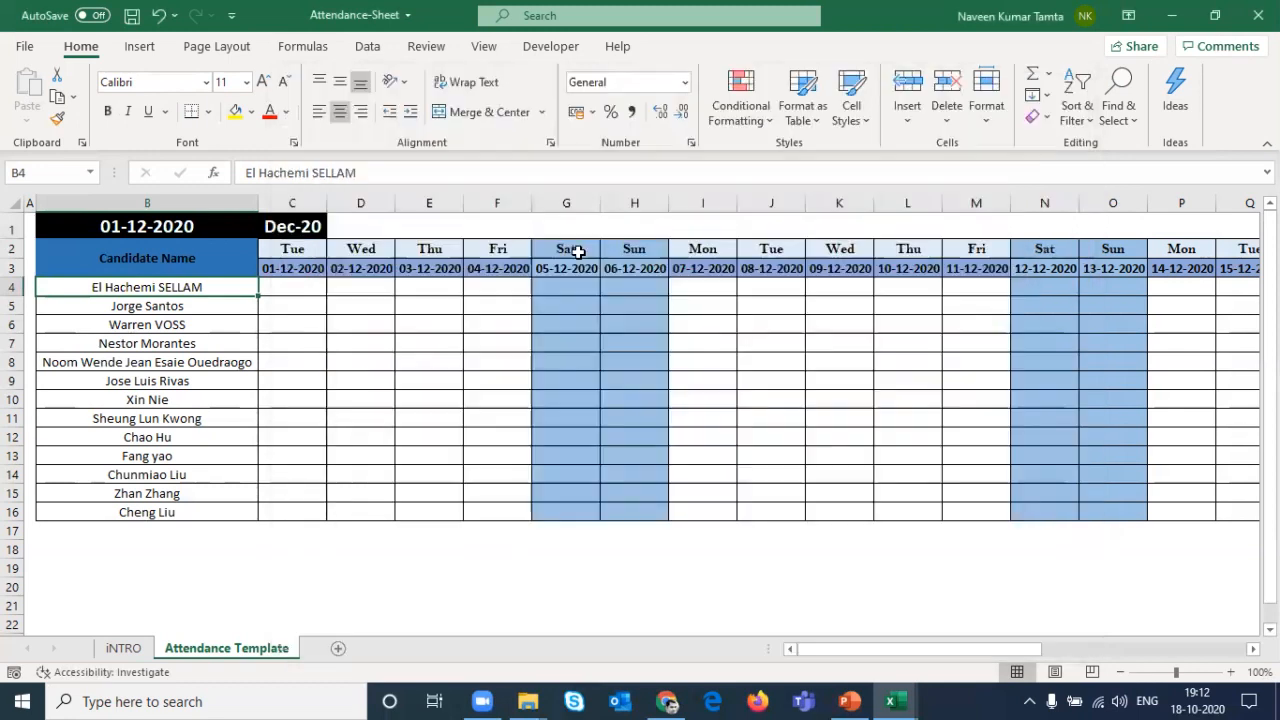
pyautogui.doubleClick(231, 649)
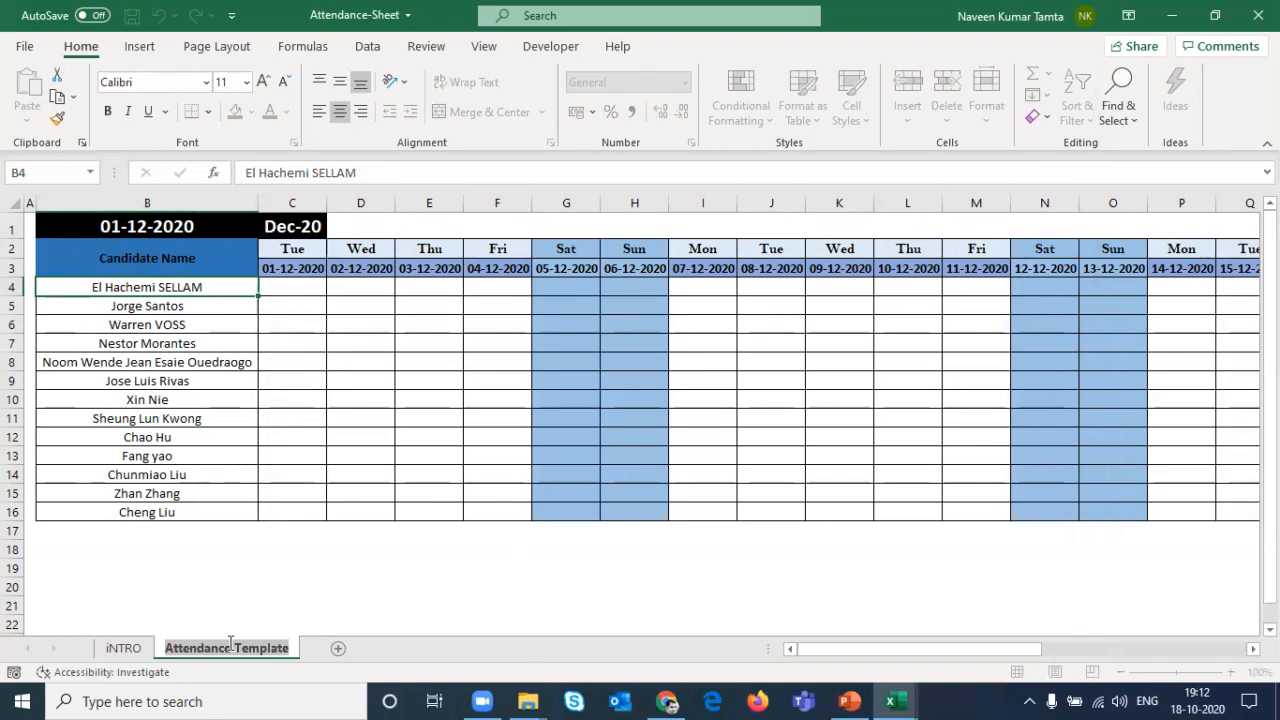
pyautogui.hotkey('ctrl', 'c')
pyautogui.press('Escape')
pyautogui.hotkey('alt', 'F11')
pyautogui.write('"')
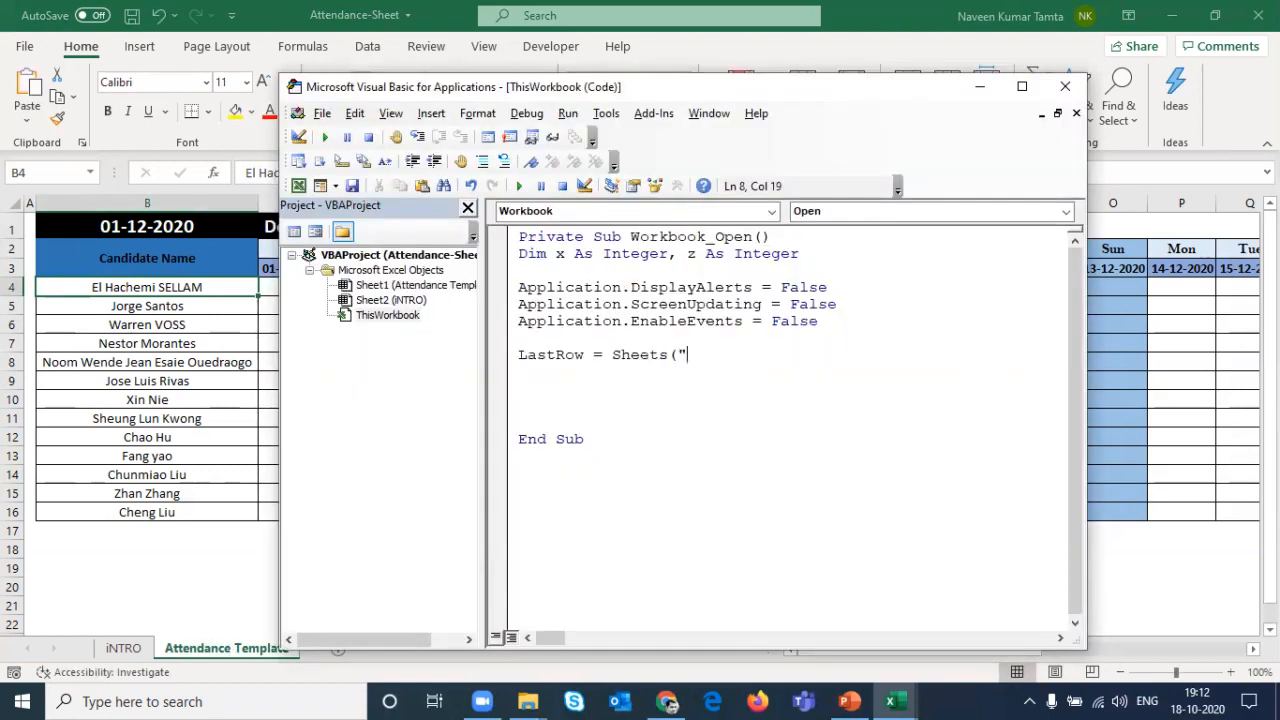
pyautogui.hotkey('ctrl', 'v')
pyautogui.write('"')
# Step: Complete the LastRow statement with .Cells(Rows.Count, 2).End(xlUp).Row and widen the code editor window
pyautogui.write(').c')
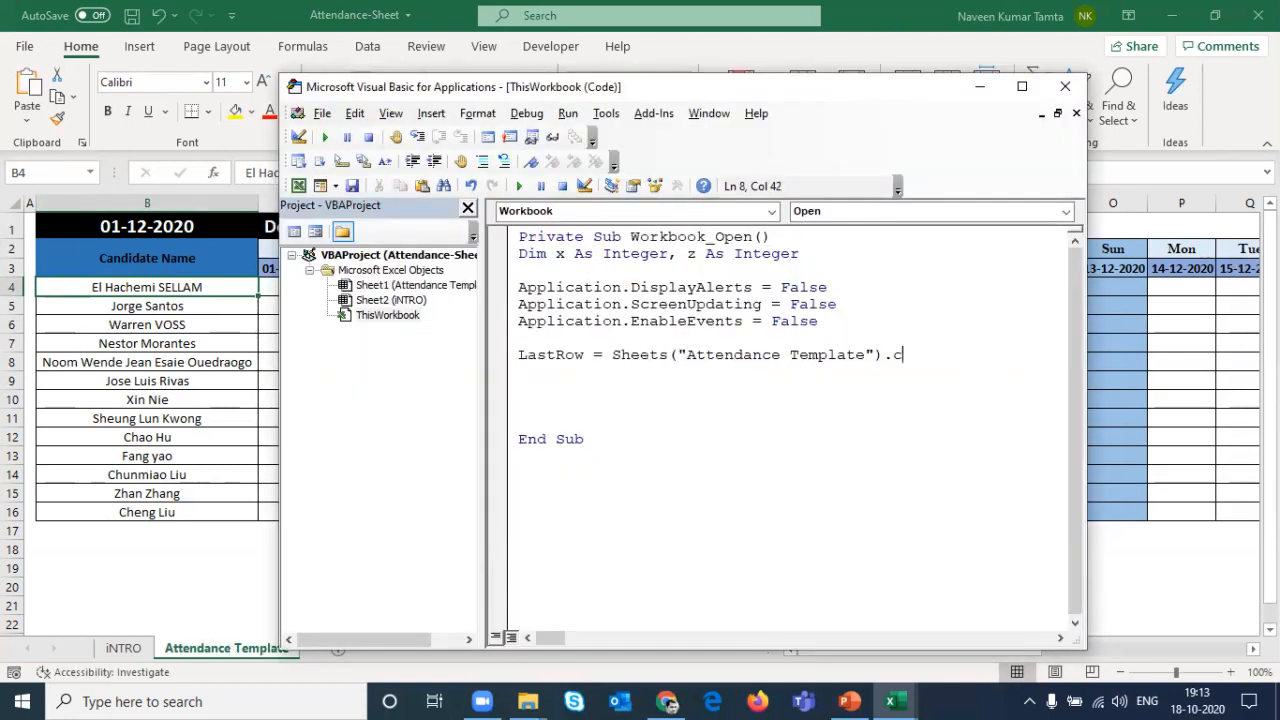
pyautogui.write('ells(rows.cou')
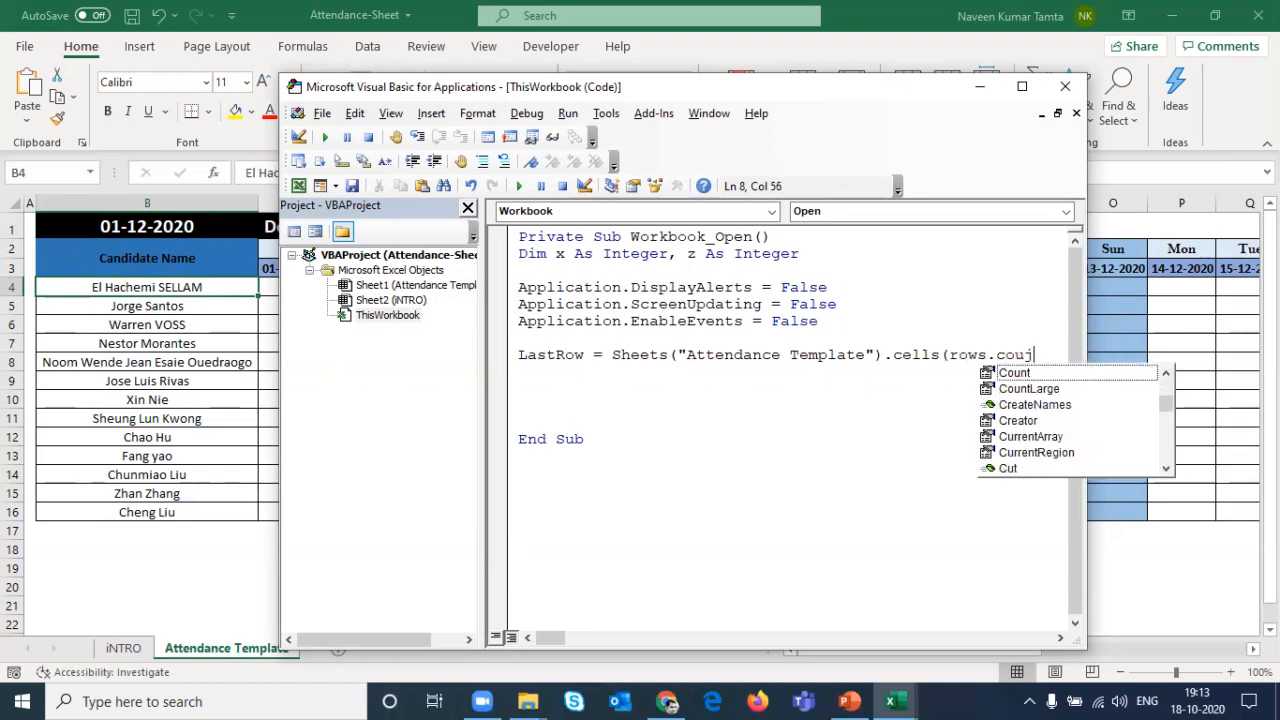
pyautogui.write('n')
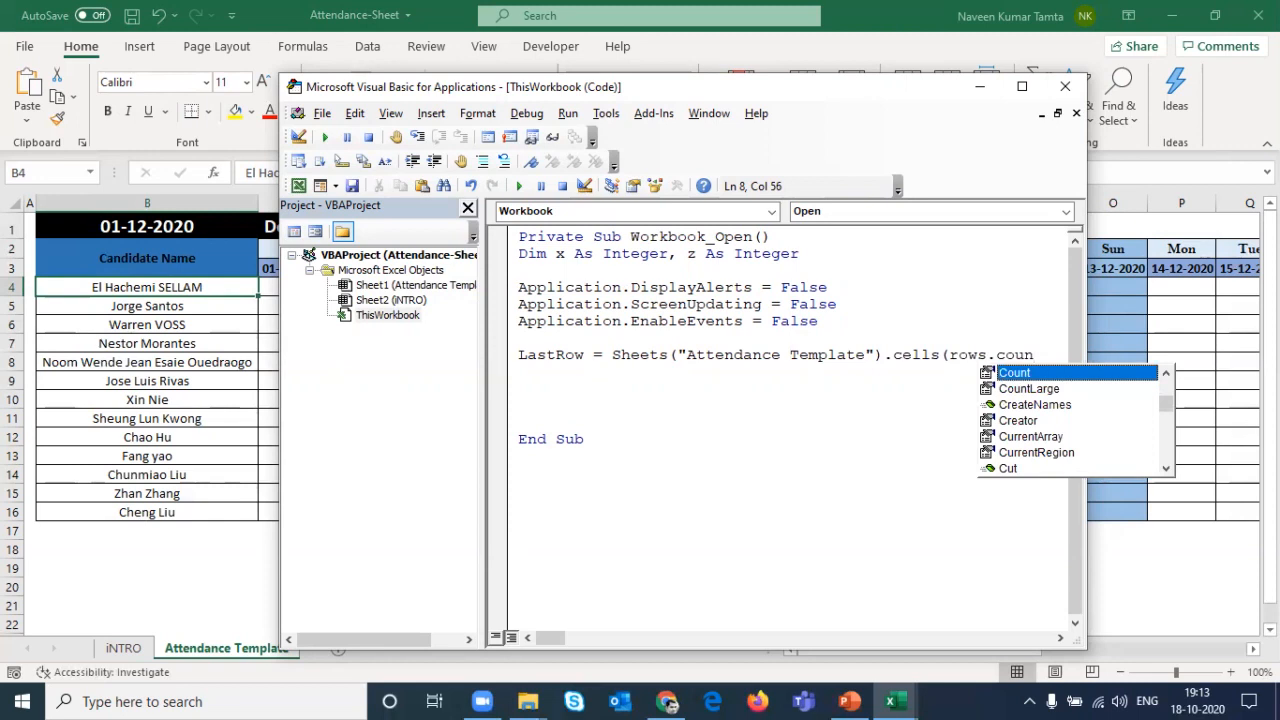
pyautogui.press('Tab')
pyautogui.write(',2')
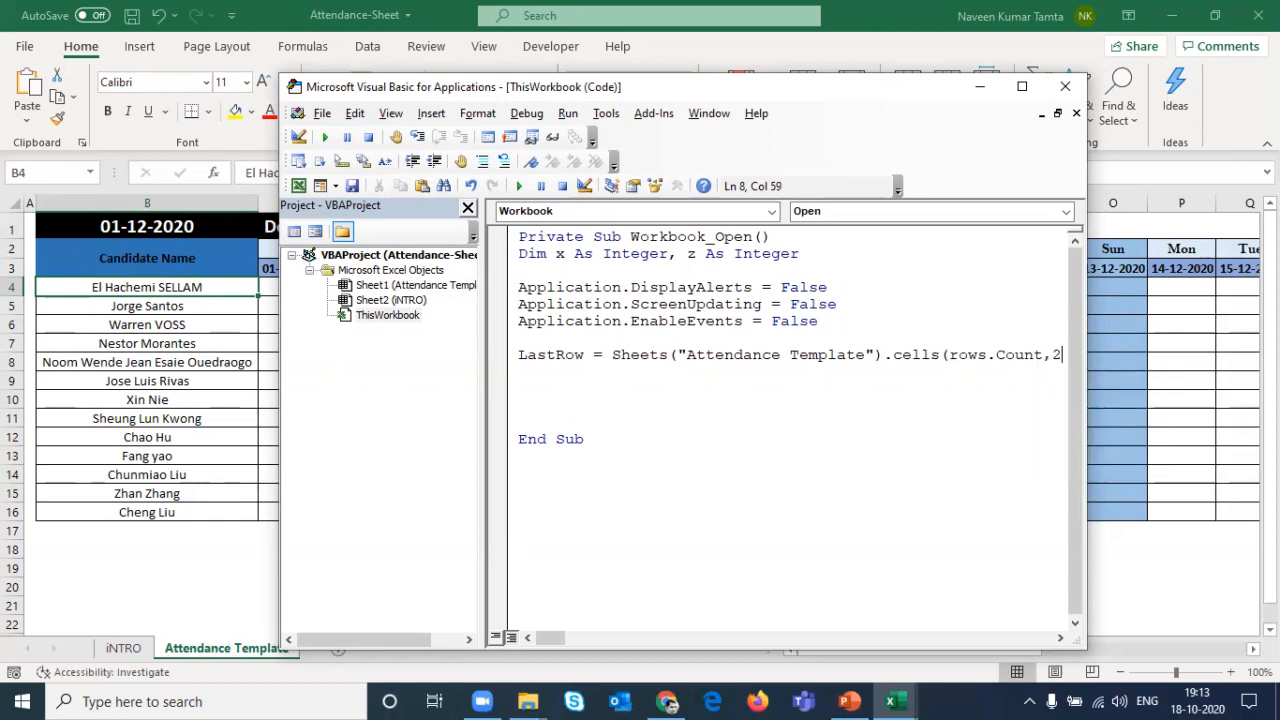
pyautogui.write(').end(xlup).row')
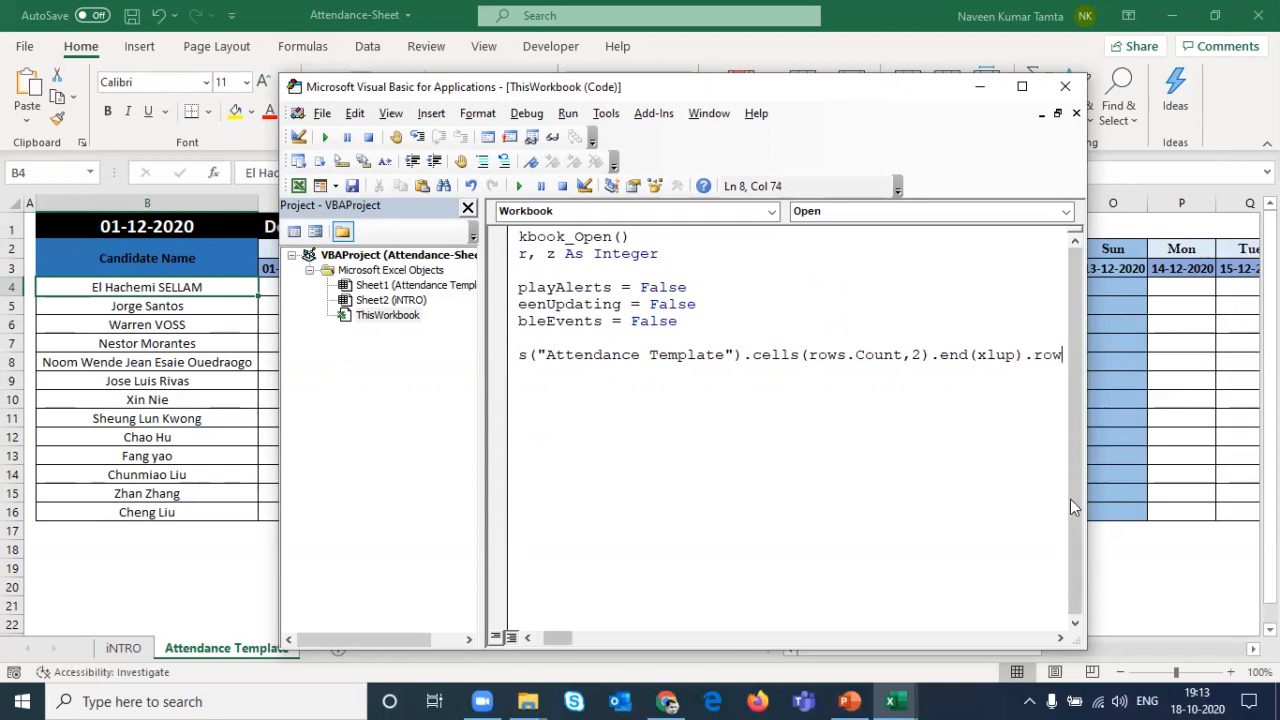
pyautogui.moveTo(1090, 493); pyautogui.dragTo(1214, 474)
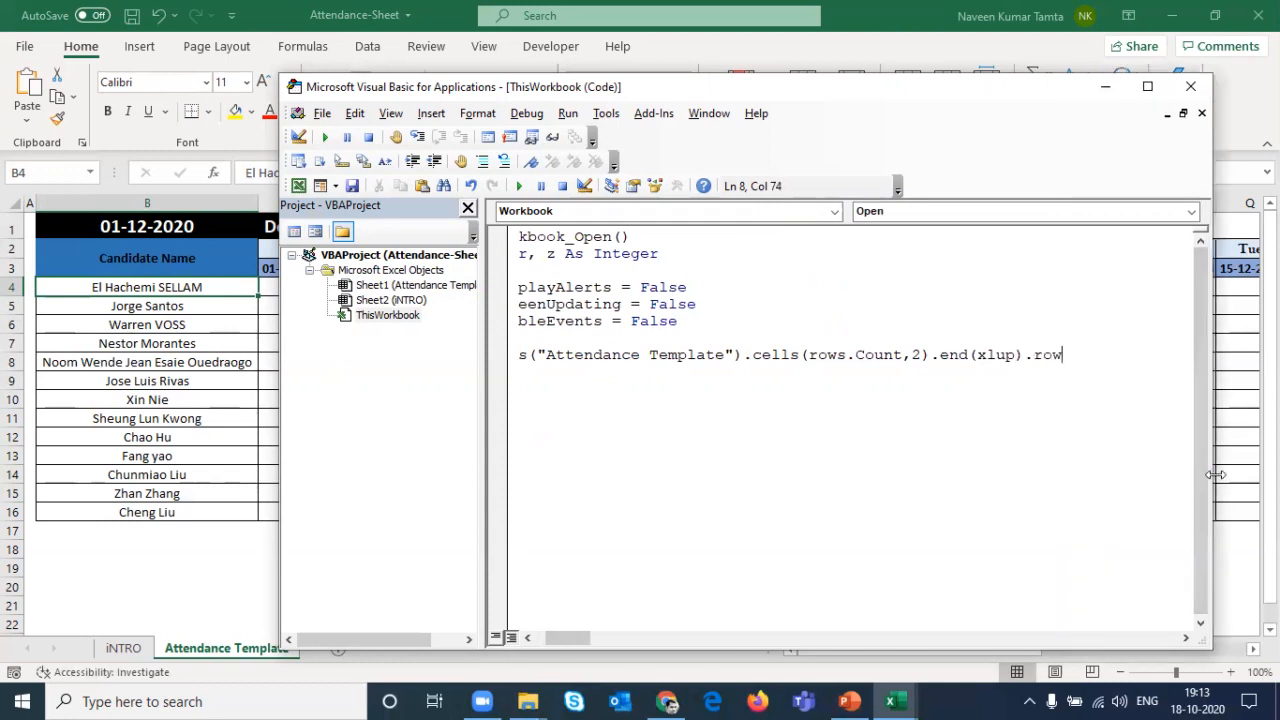
# Step: Add the comment 'cells(RowIndex, ColumnIndex) above the LastRow statement, set off by blank lines
pyautogui.click(864, 333)
pyautogui.press('Return')
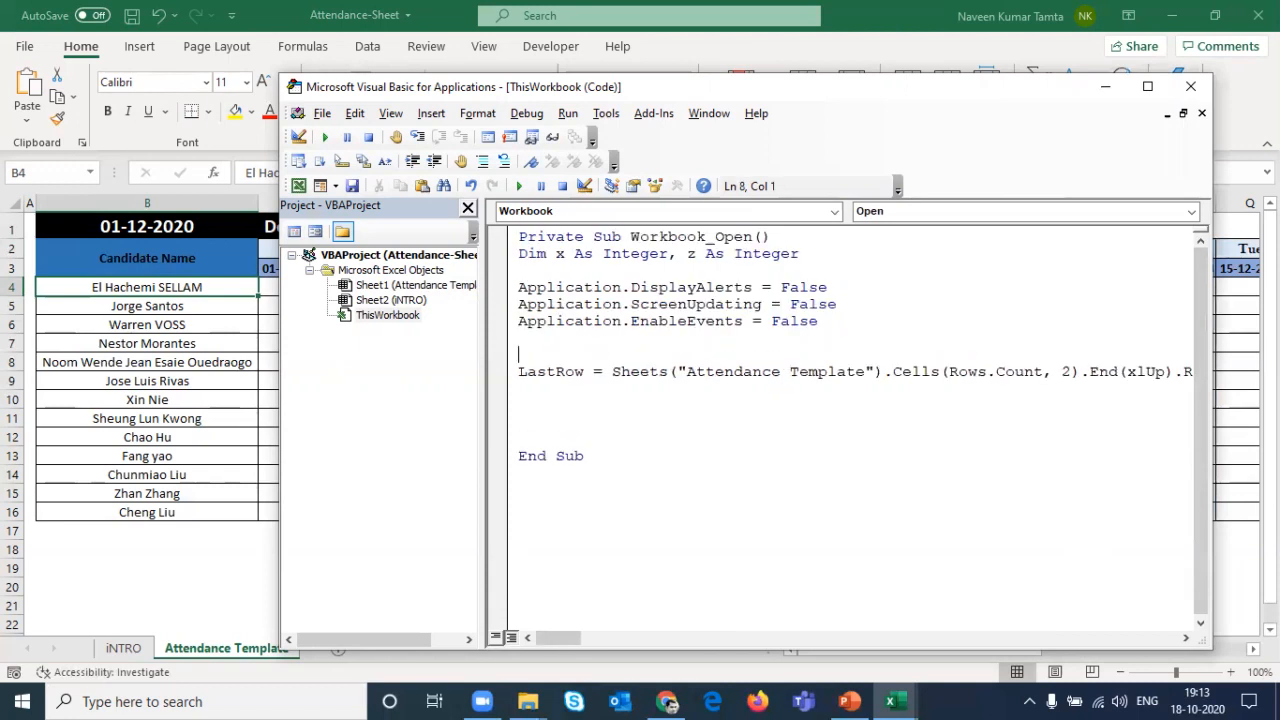
pyautogui.press('Return')
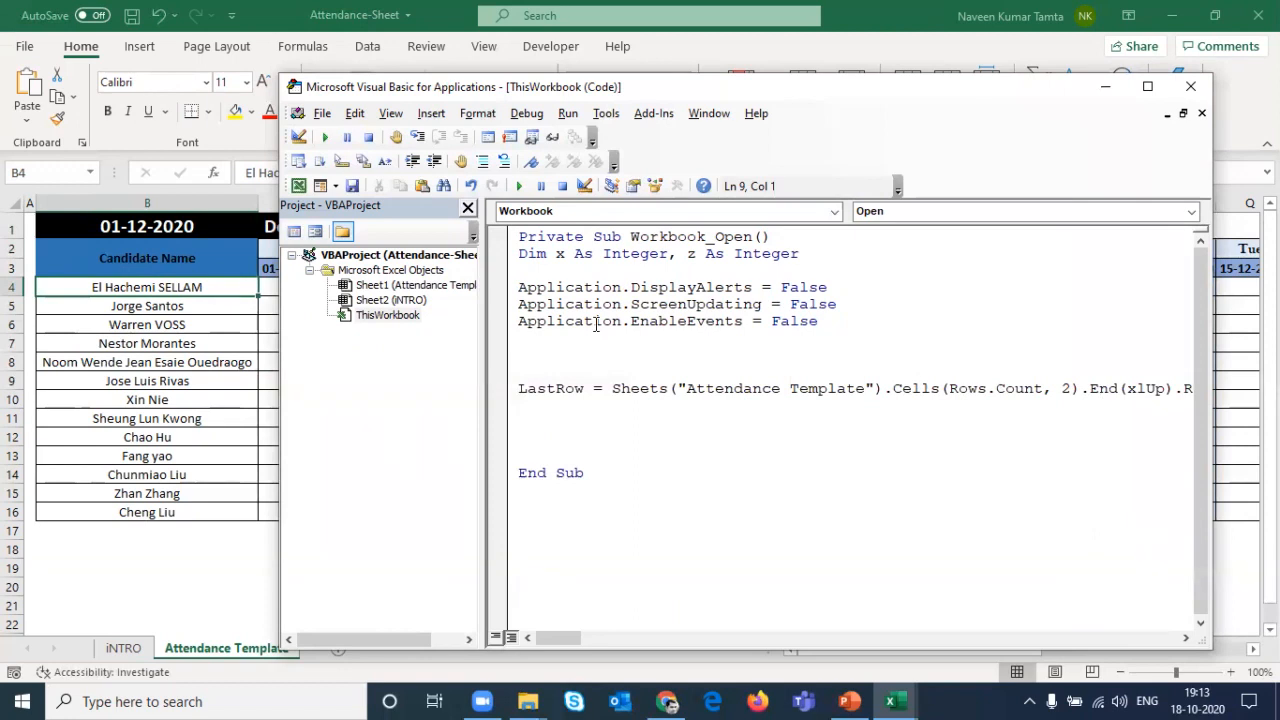
pyautogui.press('Return')
pyautogui.press('Up')
pyautogui.write("'")
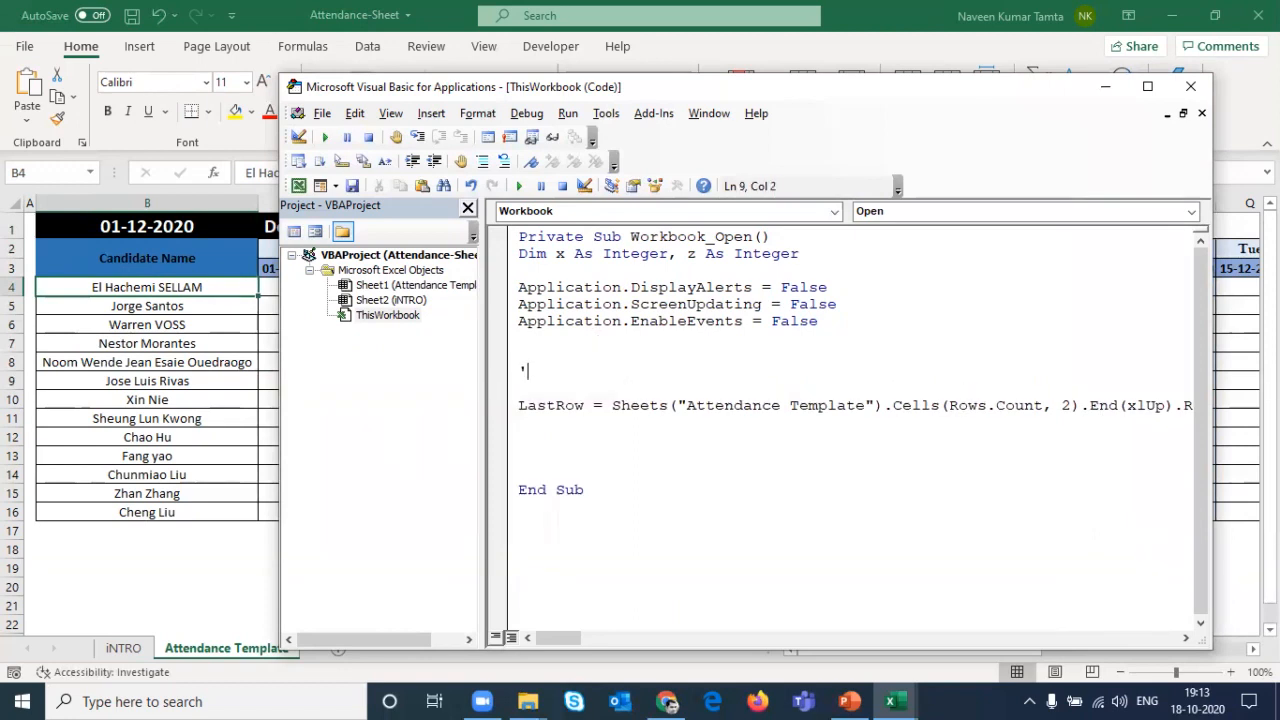
pyautogui.write('cells(RowIndex, ')
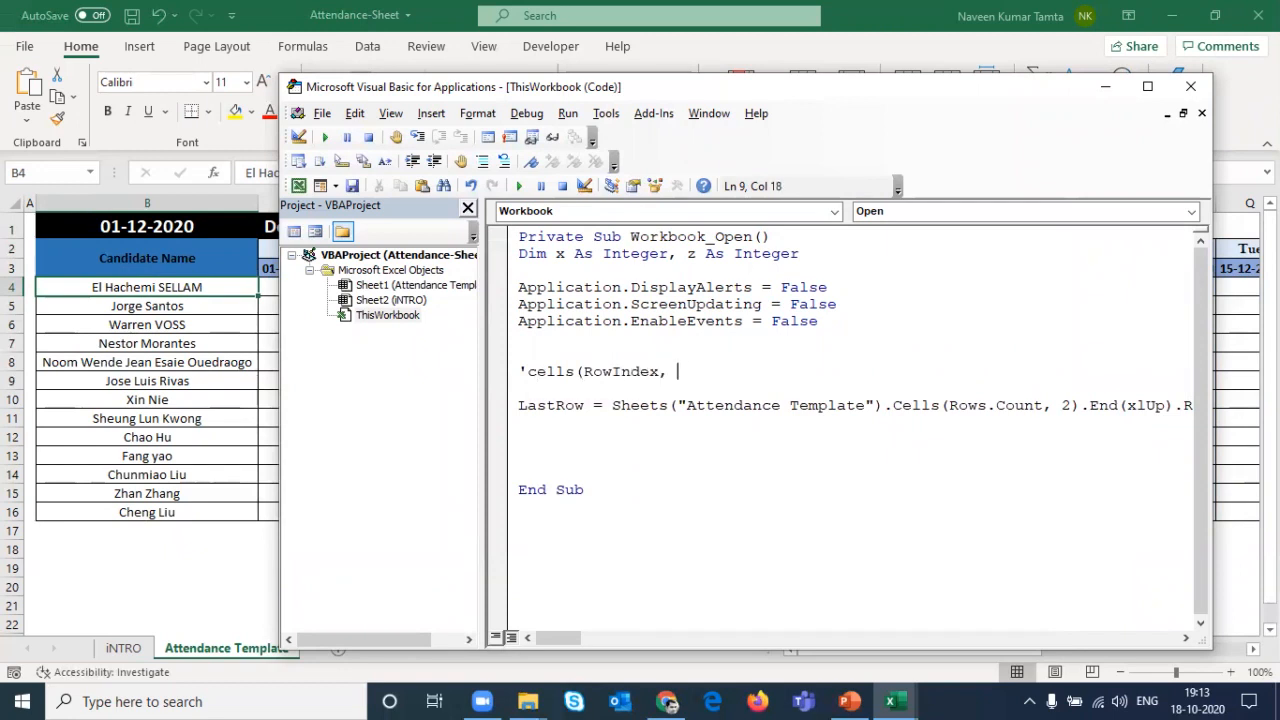
pyautogui.write('ColumnIndex)')
pyautogui.press('Down')
pyautogui.press('Down')
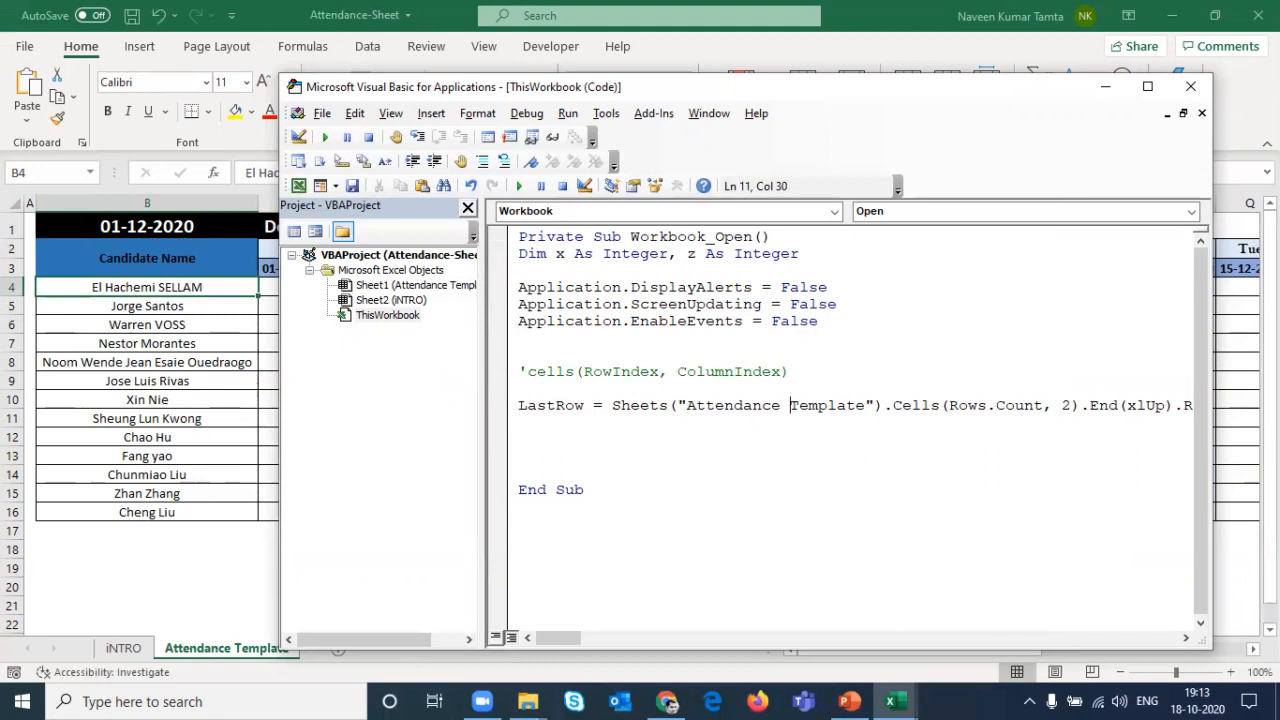
# Step: Compare the row and column arguments of the LastRow statement's Cells call with columns A and B of the Attendance Template sheet
pyautogui.hotkey('ctrl', 'Right')
pyautogui.hotkey('ctrl', 'Left')
pyautogui.hotkey('ctrl', 'shift', 'Right')
pyautogui.hotkey('ctrl', 'shift', 'Right')
pyautogui.press('Right')
pyautogui.press('Right')
pyautogui.hotkey('ctrl', 'shift', 'Right')
pyautogui.hotkey('ctrl', 'shift', 'Right')
pyautogui.hotkey('ctrl', 'shift', 'Right')
pyautogui.hotkey('ctrl', 'shift', 'Right')
pyautogui.hotkey('ctrl', 'shift', 'Left')
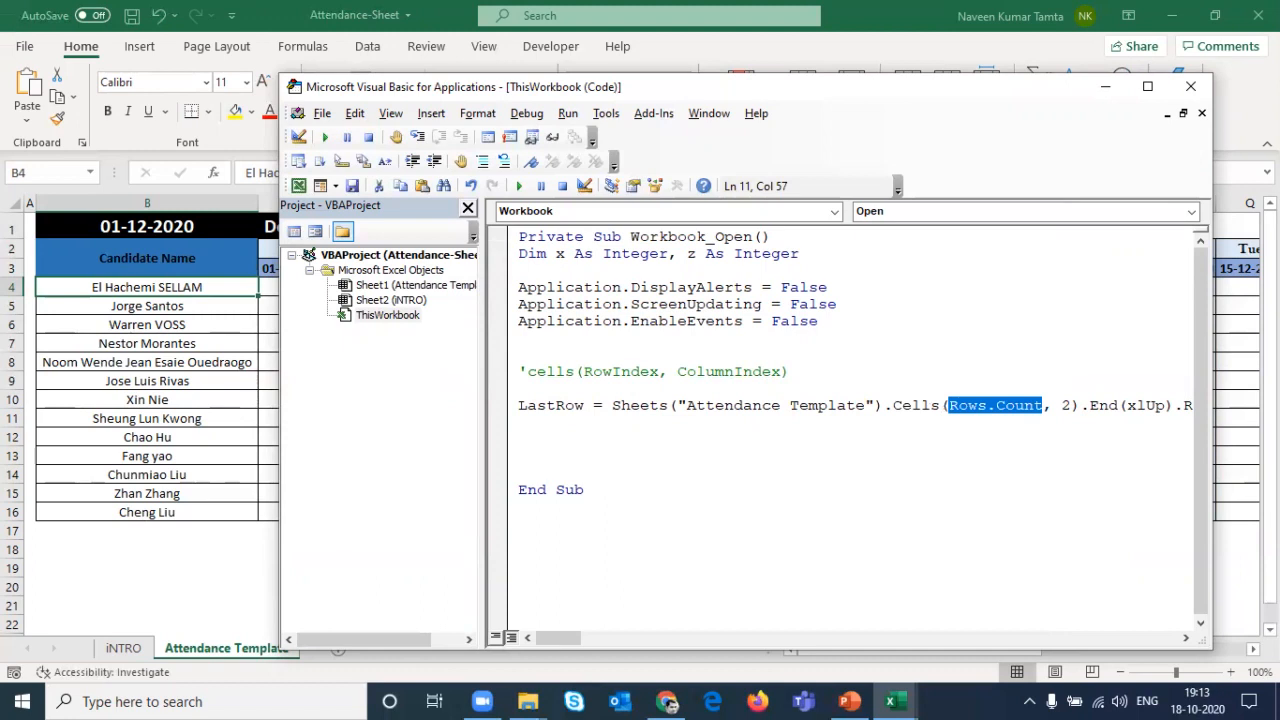
pyautogui.press('Right')
pyautogui.press('Left')
pyautogui.hotkey('ctrl', 'shift', 'Left')
pyautogui.hotkey('ctrl', 'shift', 'Left')
pyautogui.press('Right')
pyautogui.press('Right')
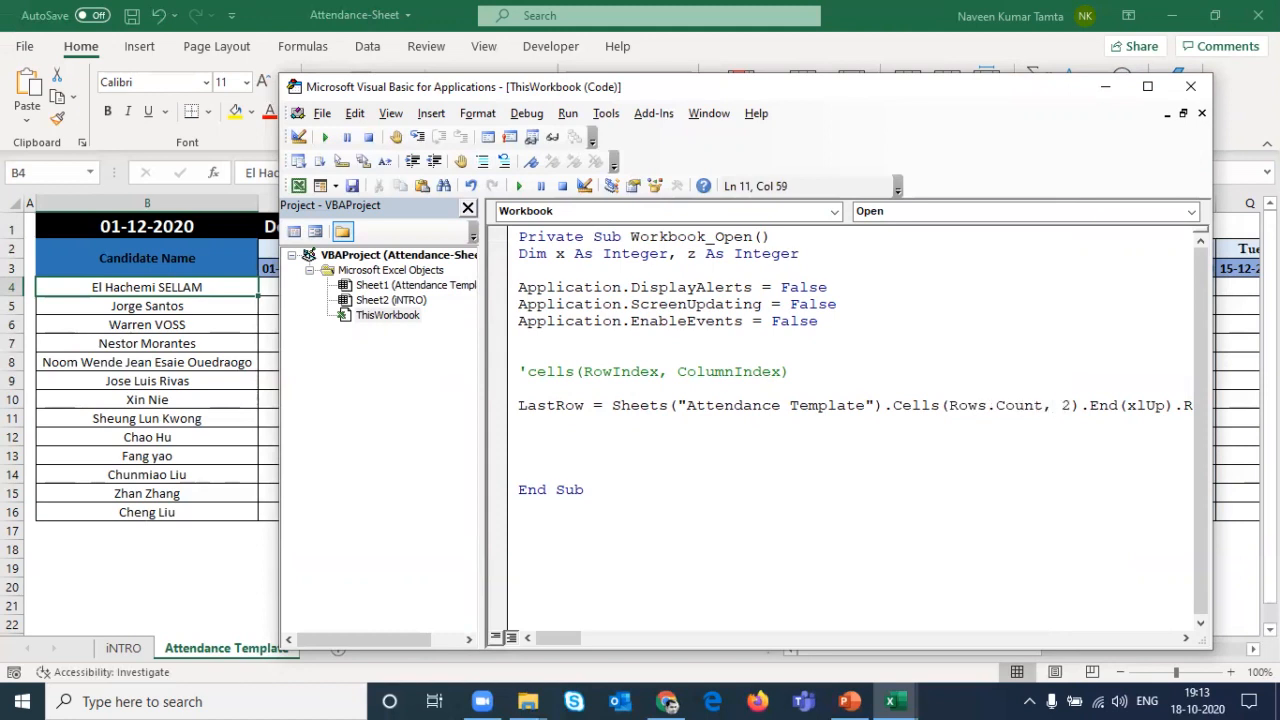
pyautogui.hotkey('alt', 'F11')
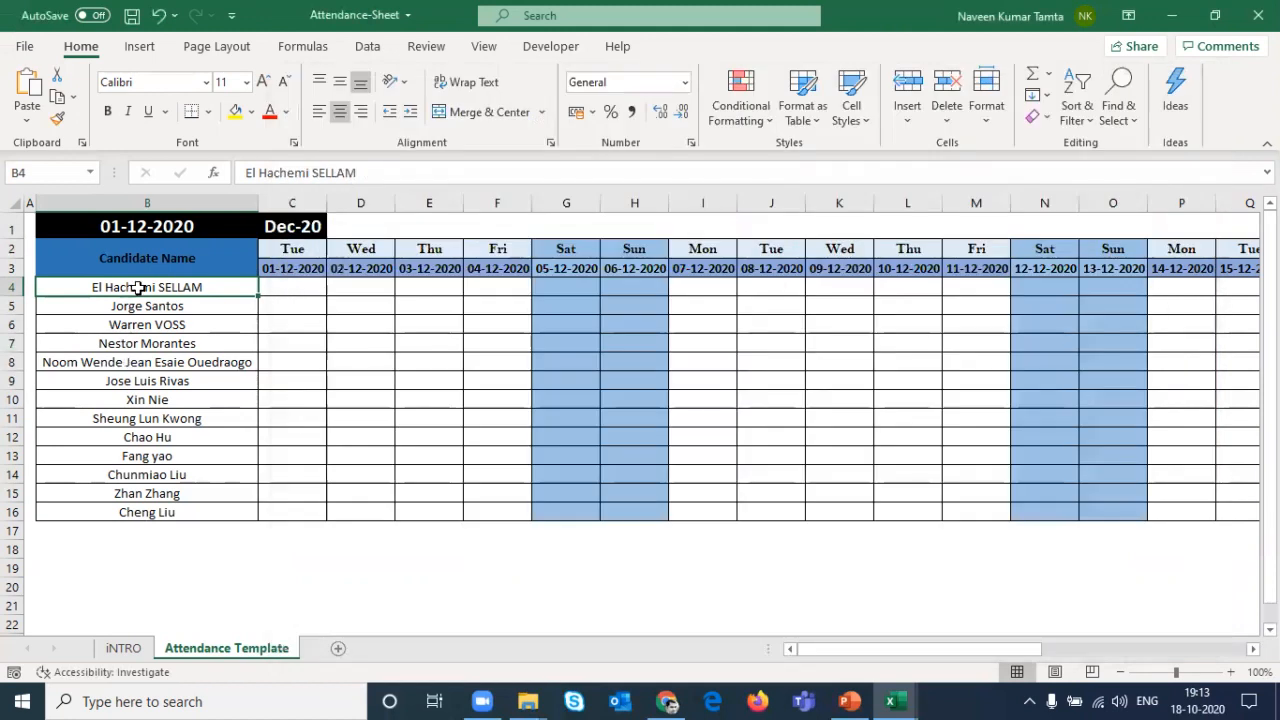
pyautogui.click(161, 201)
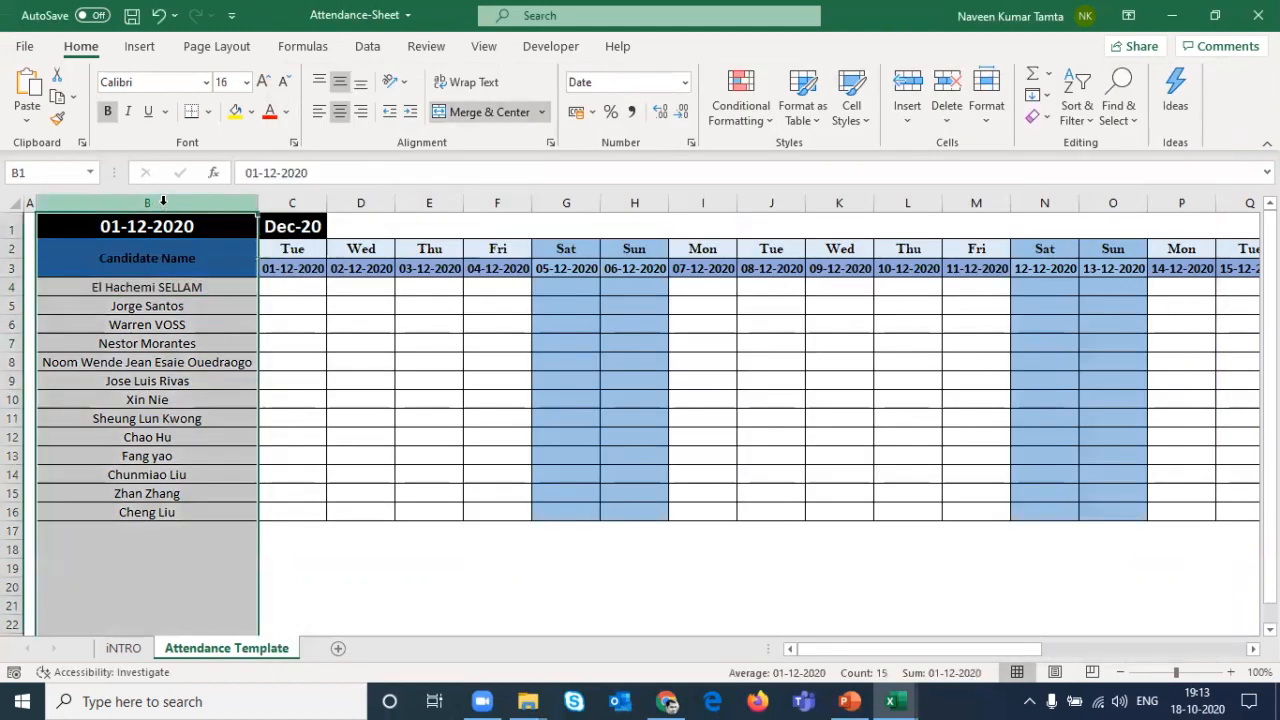
pyautogui.click(29, 201)
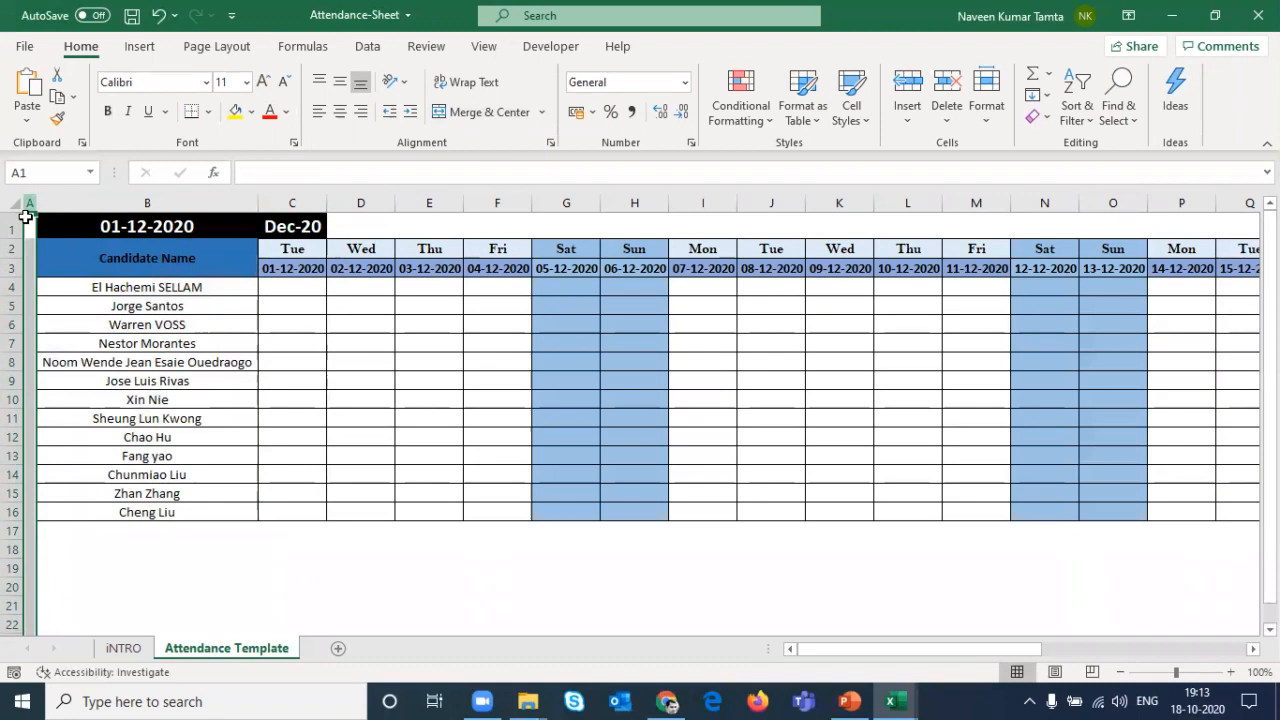
pyautogui.click(195, 228)
pyautogui.hotkey('alt', 'F11')
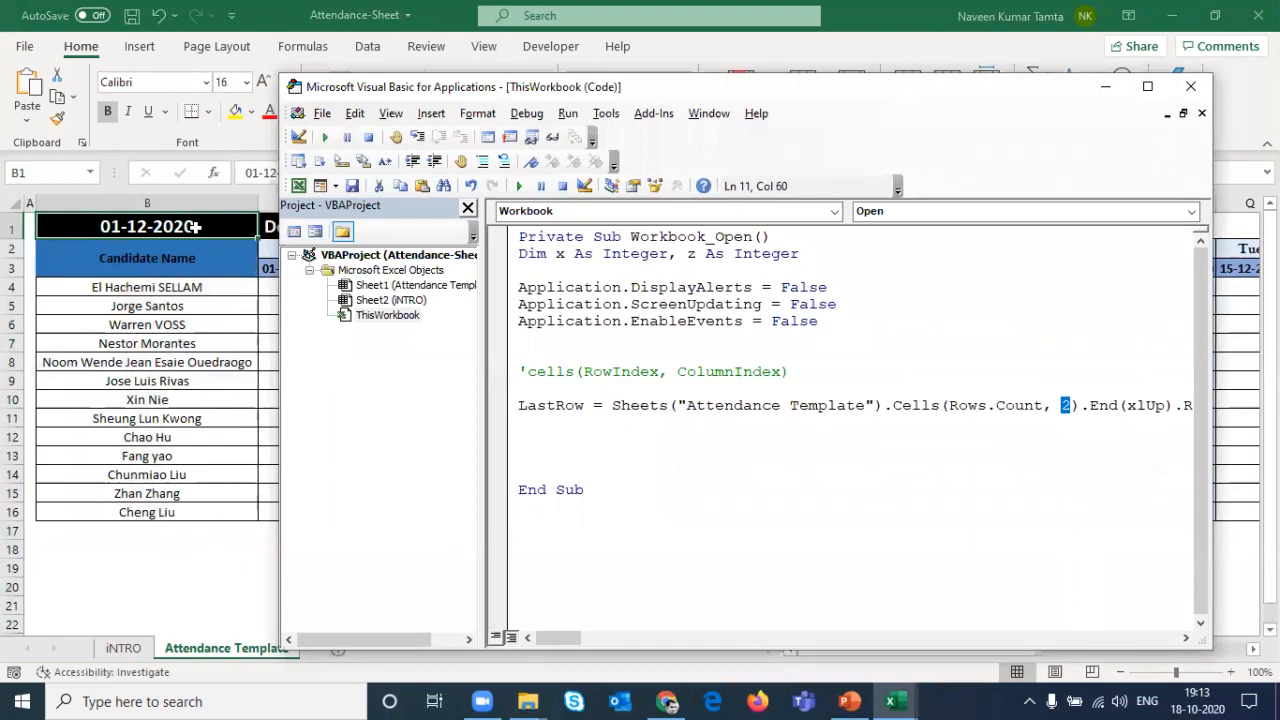
# Step: Maximize the code editor window and re-enter 2 as the column index in the LastRow statement's Cells call
pyautogui.press('Tab')
pyautogui.press('alt')
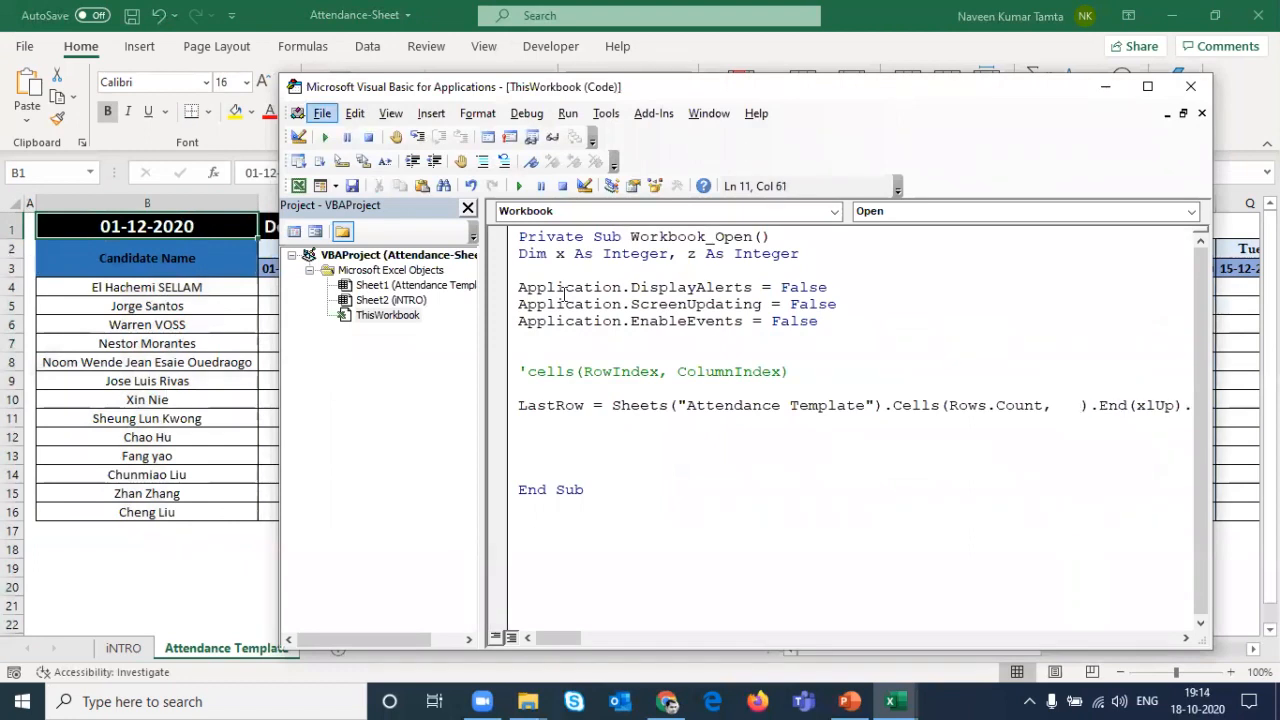
pyautogui.click(1043, 514)
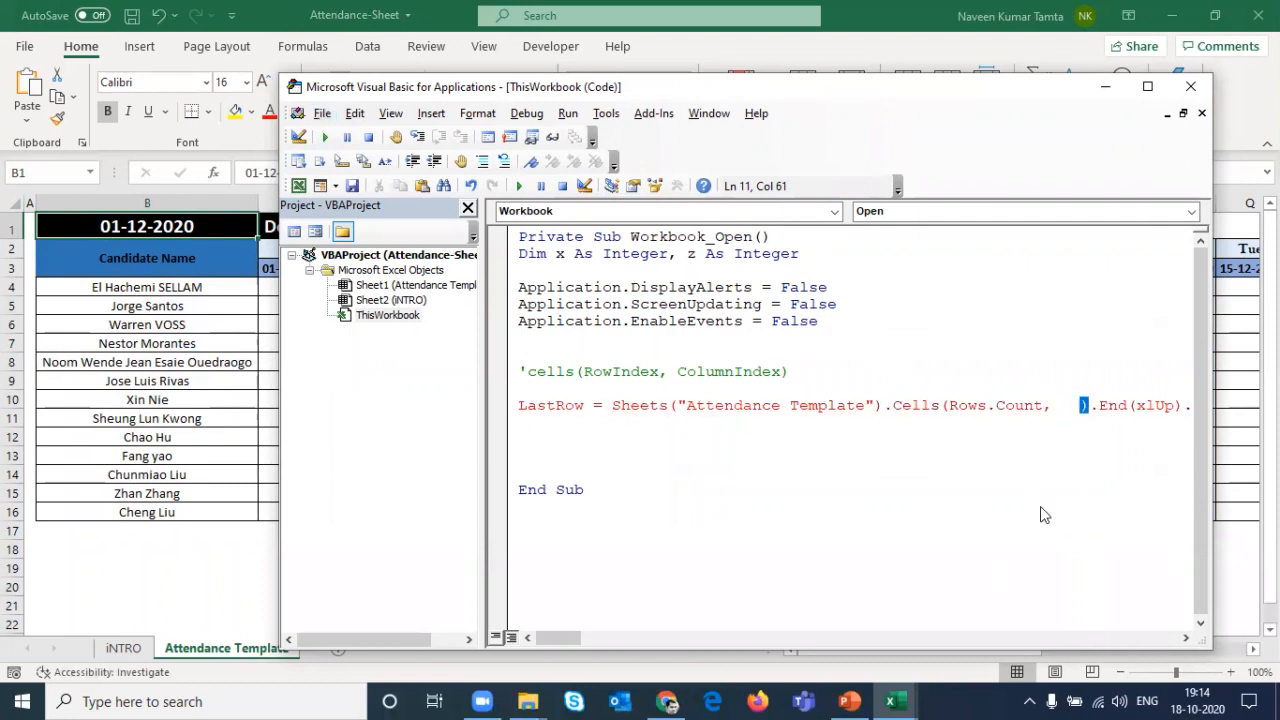
pyautogui.click(641, 420)
pyautogui.click(1147, 86)
pyautogui.click(783, 318)
pyautogui.press('Delete')
pyautogui.press('Delete')
pyautogui.press('Delete')
pyautogui.write('2)')
pyautogui.press('Down')
pyautogui.press('Down')
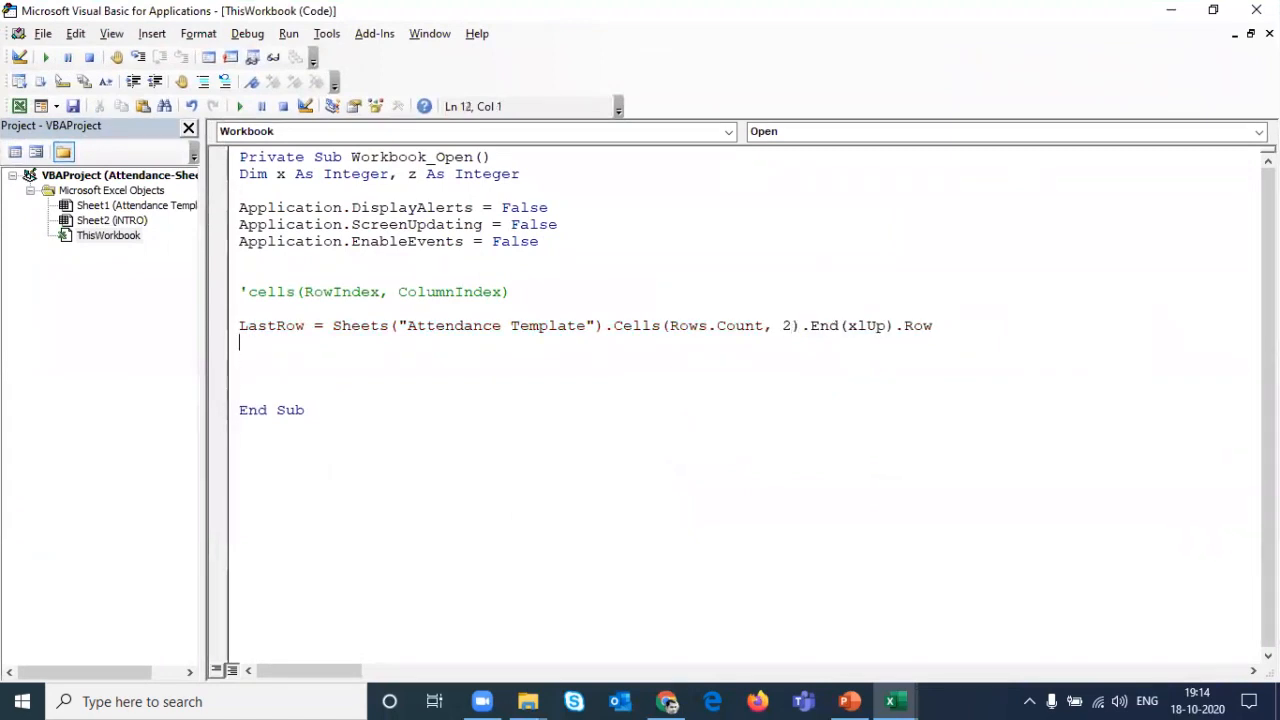
# Step: Duplicate the LastRow statement onto the line below and rename the copy's variable to LastCol
pyautogui.press('Up')
pyautogui.press('Down')
pyautogui.press('Up')
pyautogui.press('End')
pyautogui.hotkey('shift', 'Home')
pyautogui.hotkey('ctrl', 'c')
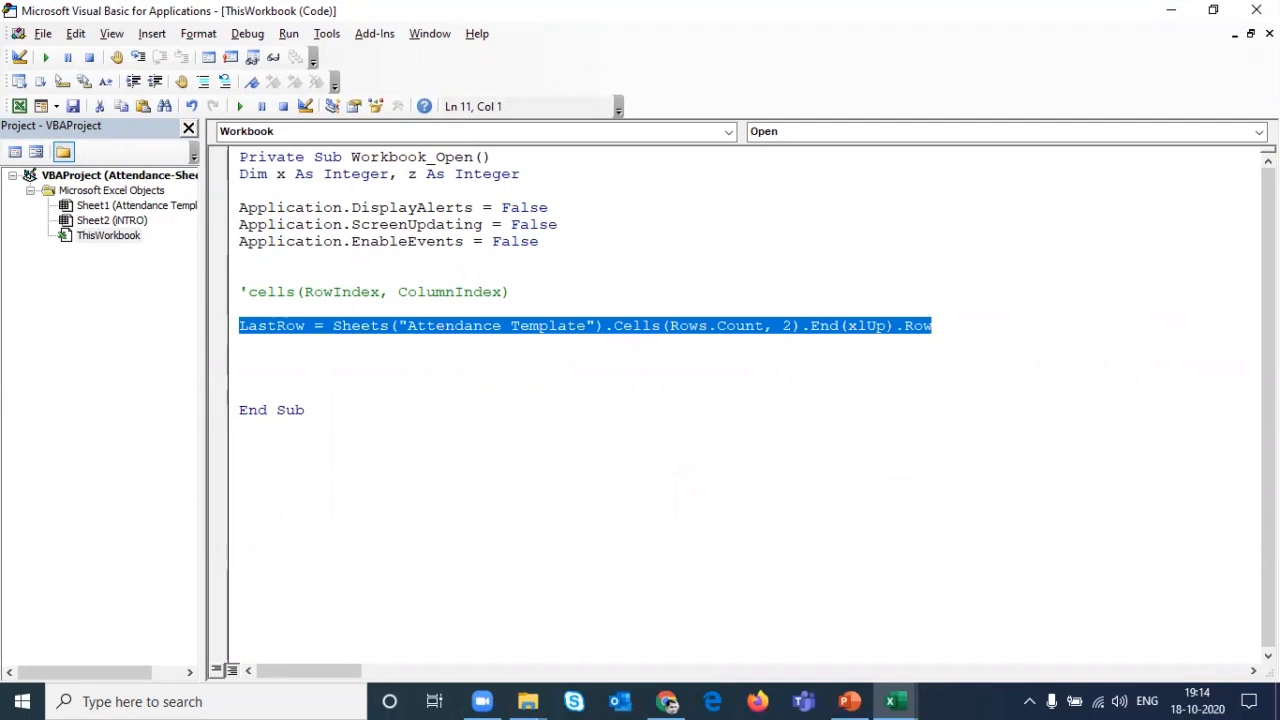
pyautogui.press('Down')
pyautogui.hotkey('ctrl', 'v')
pyautogui.press('Left')
pyautogui.press('BackSpace')
pyautogui.press('BackSpace')
pyautogui.press('BackSpace')
pyautogui.write('Col')
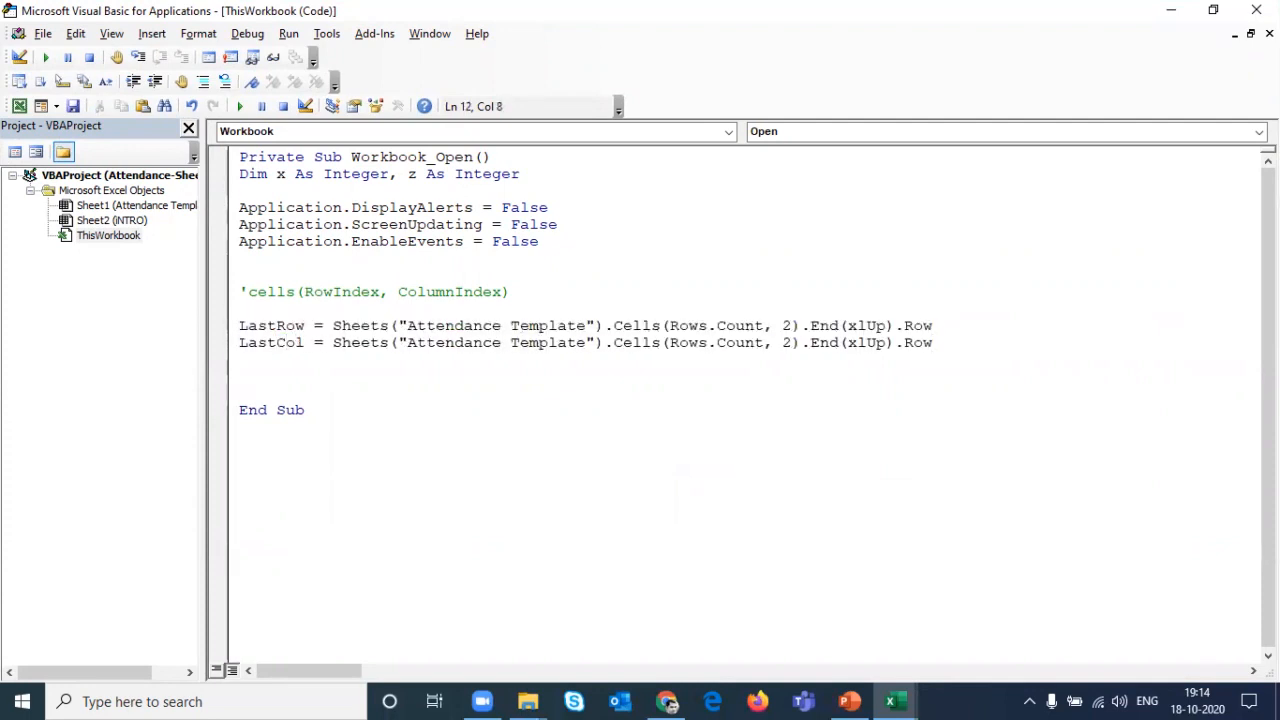
# Step: Examine how far the weekday headers in row 2 and the dates in row 3 extend across the Attendance Template sheet
pyautogui.hotkey('alt', 'F11')
pyautogui.press('Down')
pyautogui.press('Up')
pyautogui.press('Down')
pyautogui.hotkey('ctrl', 'Right')
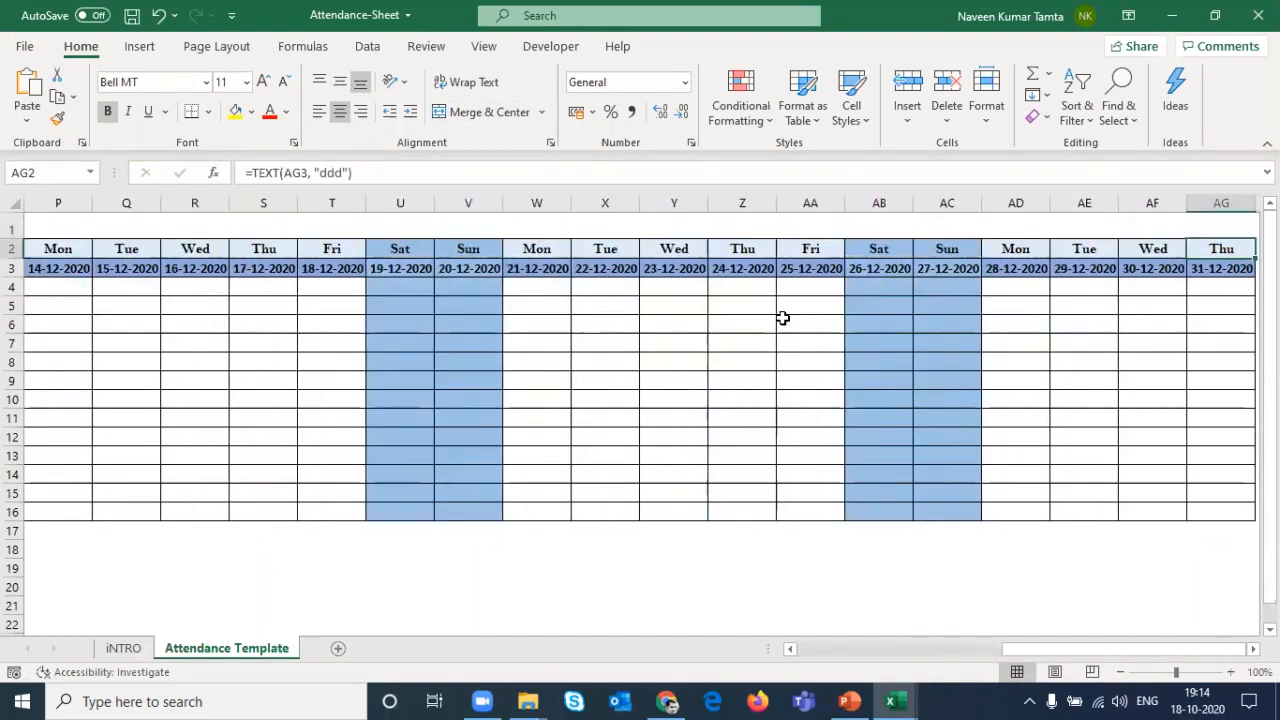
pyautogui.press('Down')
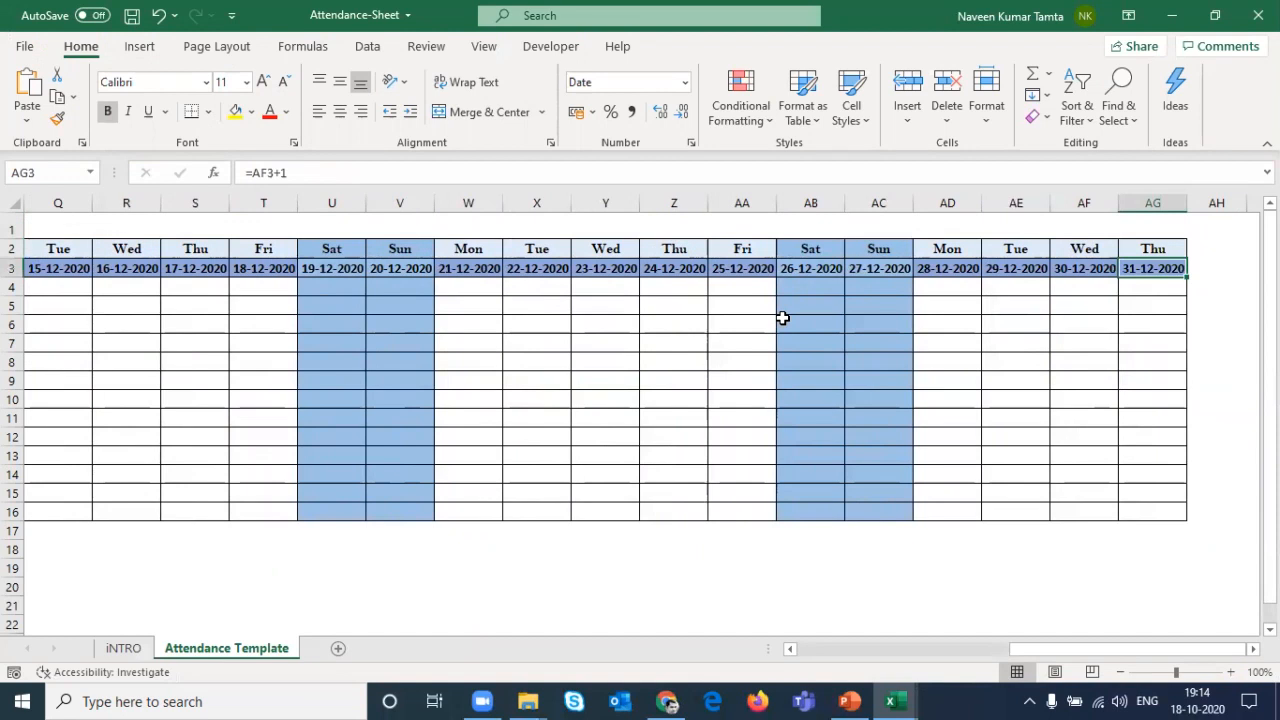
pyautogui.press('Left')
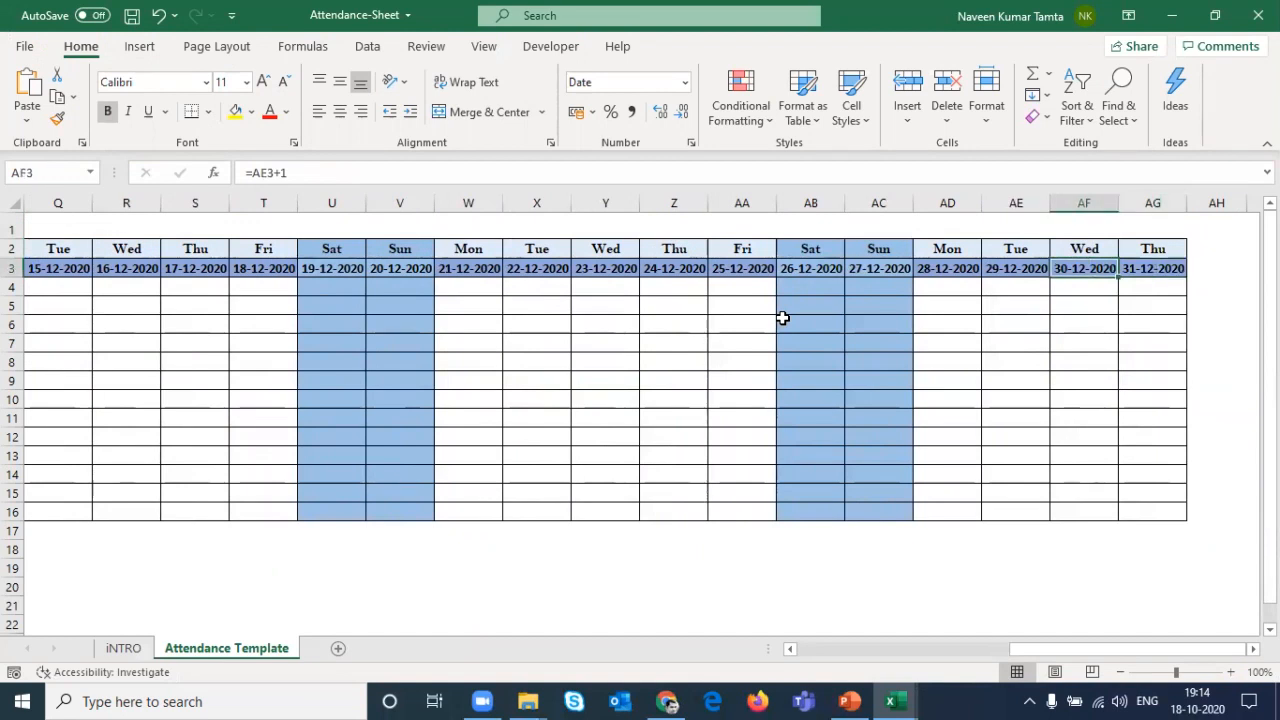
pyautogui.press('Up')
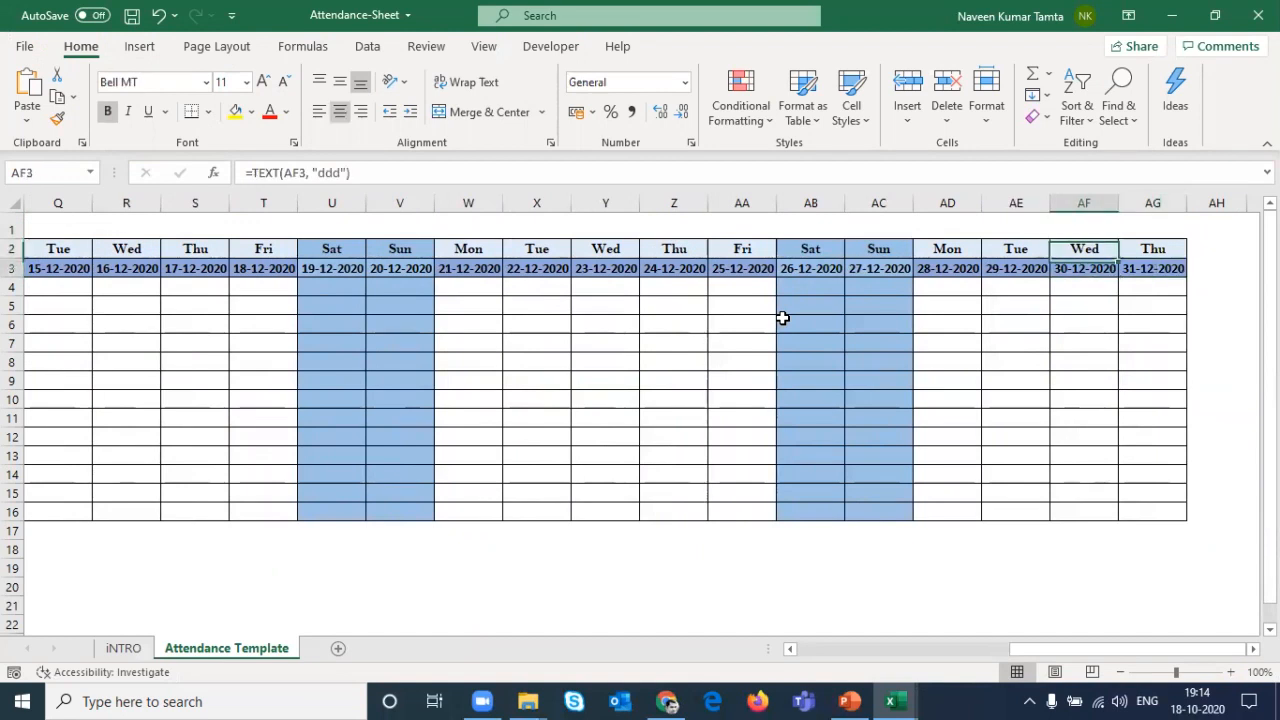
pyautogui.press('Down')
pyautogui.hotkey('ctrl', 'Left')
pyautogui.hotkey('ctrl', 'Left')
pyautogui.hotkey('ctrl', 'Right')
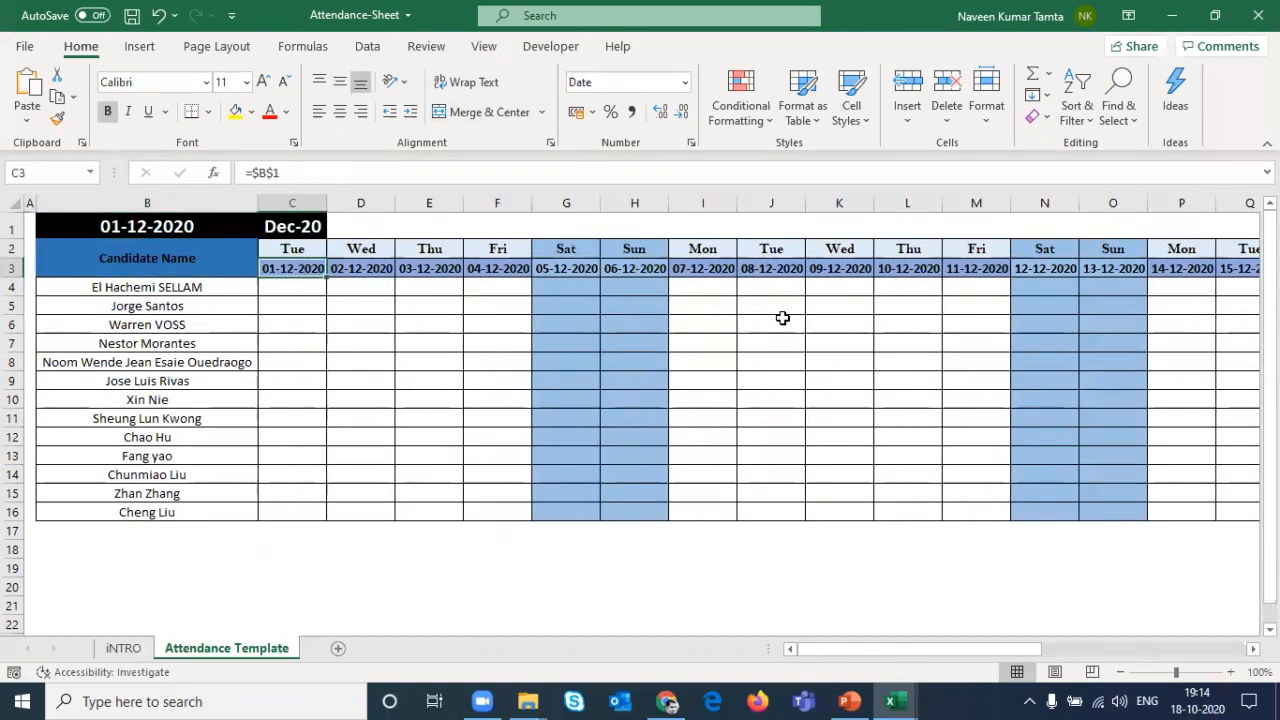
# Step: Remove Rows.Count from the LastCol statement's Cells call in the code editor and make 2 its row index
pyautogui.hotkey('alt', 'F11')
pyautogui.press('Up')
pyautogui.hotkey('ctrl', 'Right')
pyautogui.hotkey('ctrl', 'Right')
pyautogui.hotkey('ctrl', 'Right')
pyautogui.hotkey('ctrl', 'Right')
pyautogui.hotkey('ctrl', 'Right')
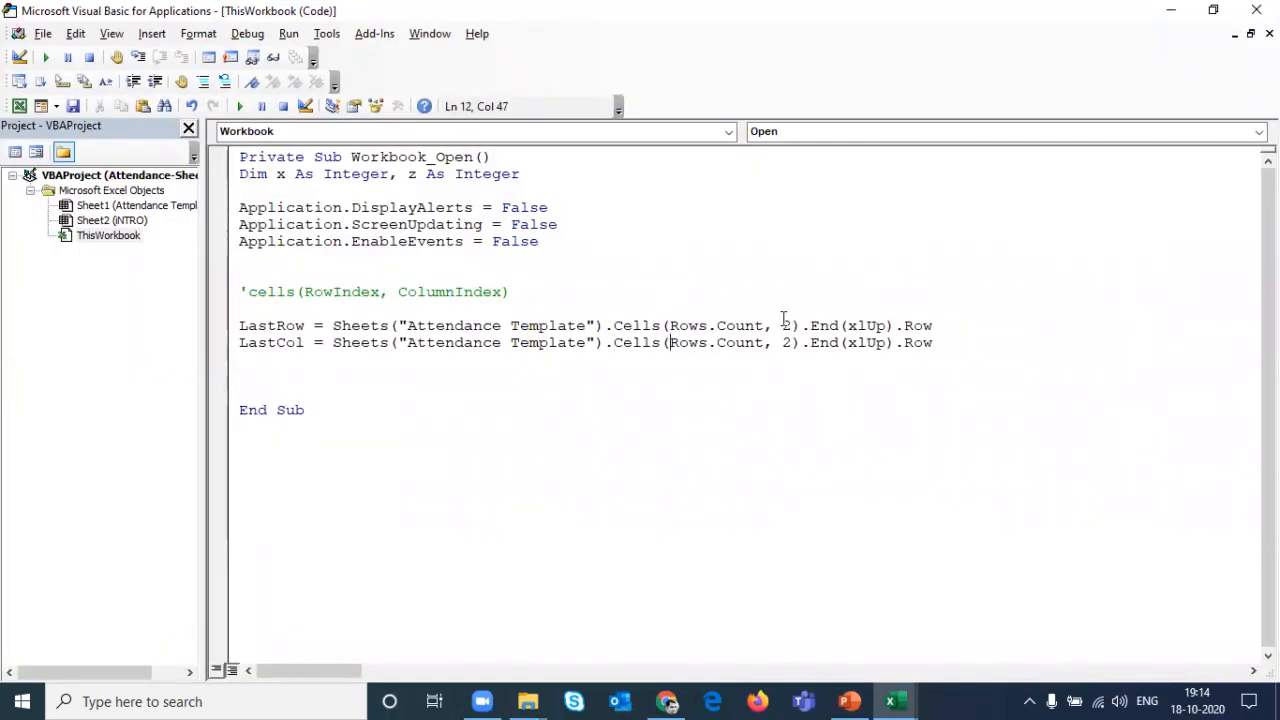
pyautogui.hotkey('ctrl', 'shift', 'Right')
pyautogui.hotkey('ctrl', 'shift', 'Right')
pyautogui.hotkey('ctrl', 'shift', 'Right')
pyautogui.press('Delete')
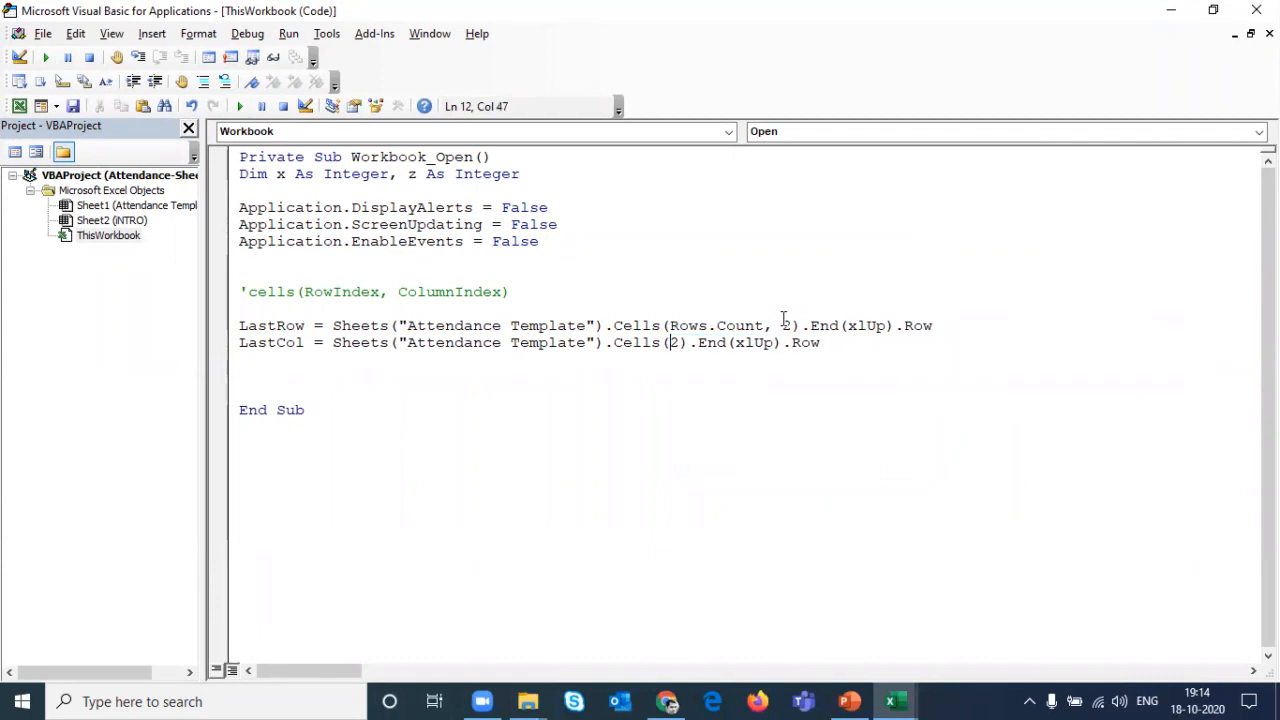
pyautogui.press('Right')
pyautogui.write(',')
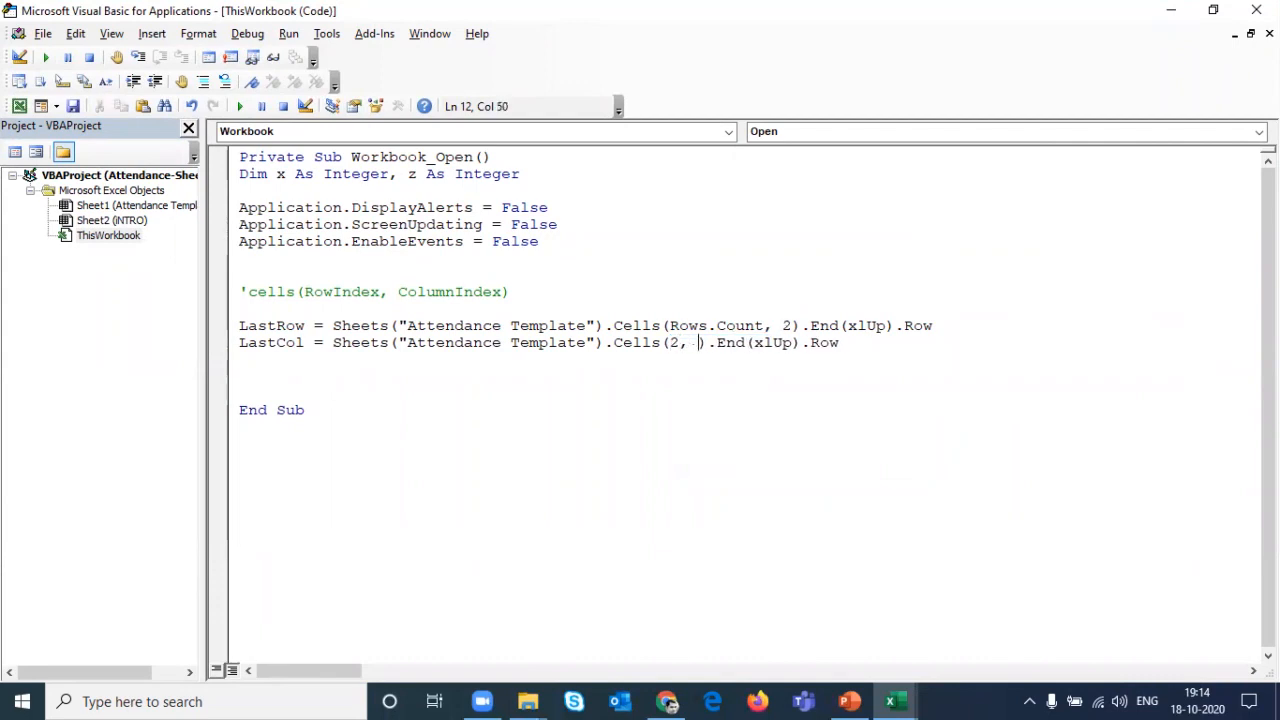
# Step: Enter Columns.Count as the column index in the LastCol statement's Cells call
pyautogui.press('Left')
pyautogui.hotkey('shift', 'Right')
pyautogui.press('Right')
pyautogui.write('columns.')
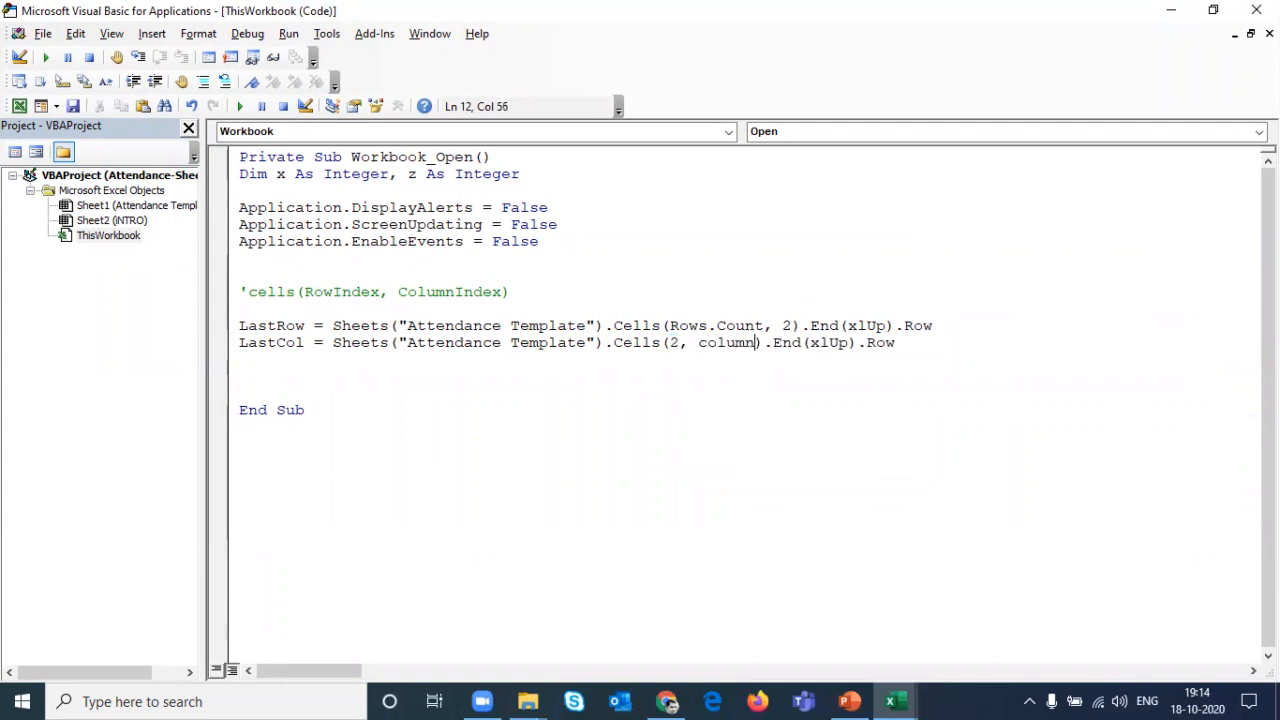
pyautogui.write('Count')
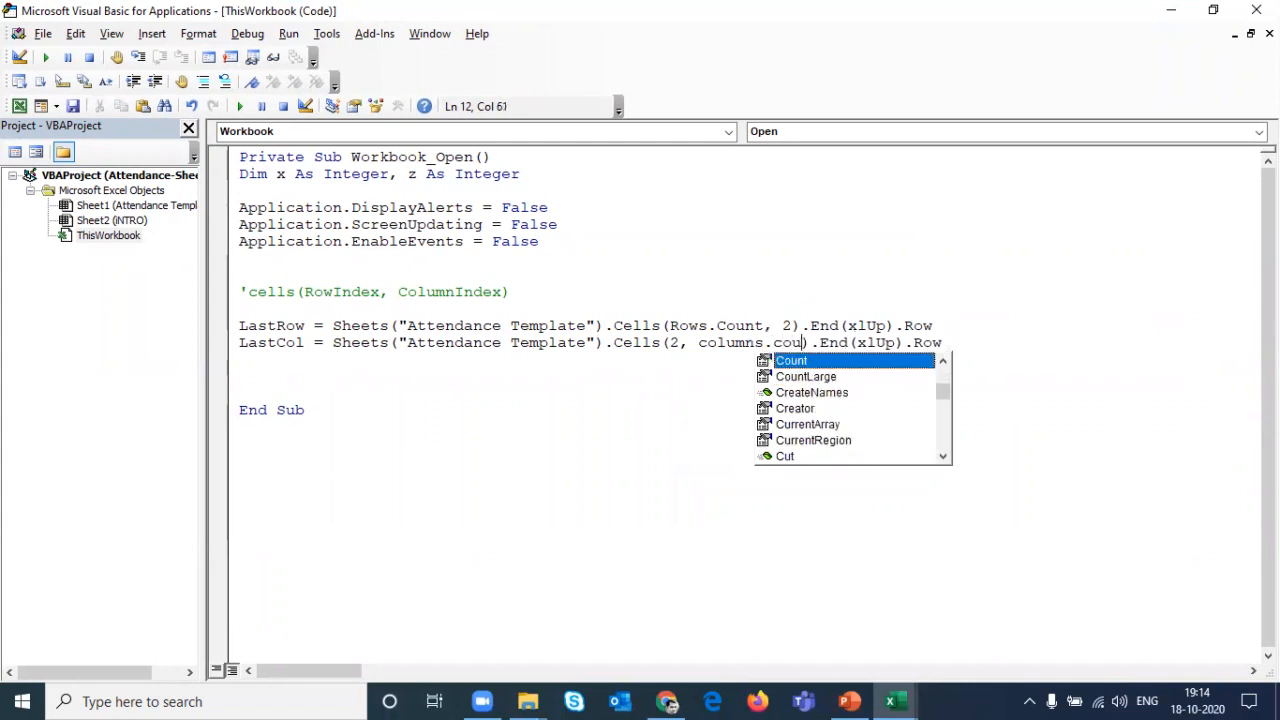
# Step: Change the End direction in the LastCol statement from xlUp to xlToLeft
pyautogui.press('Right')
pyautogui.press('Right')
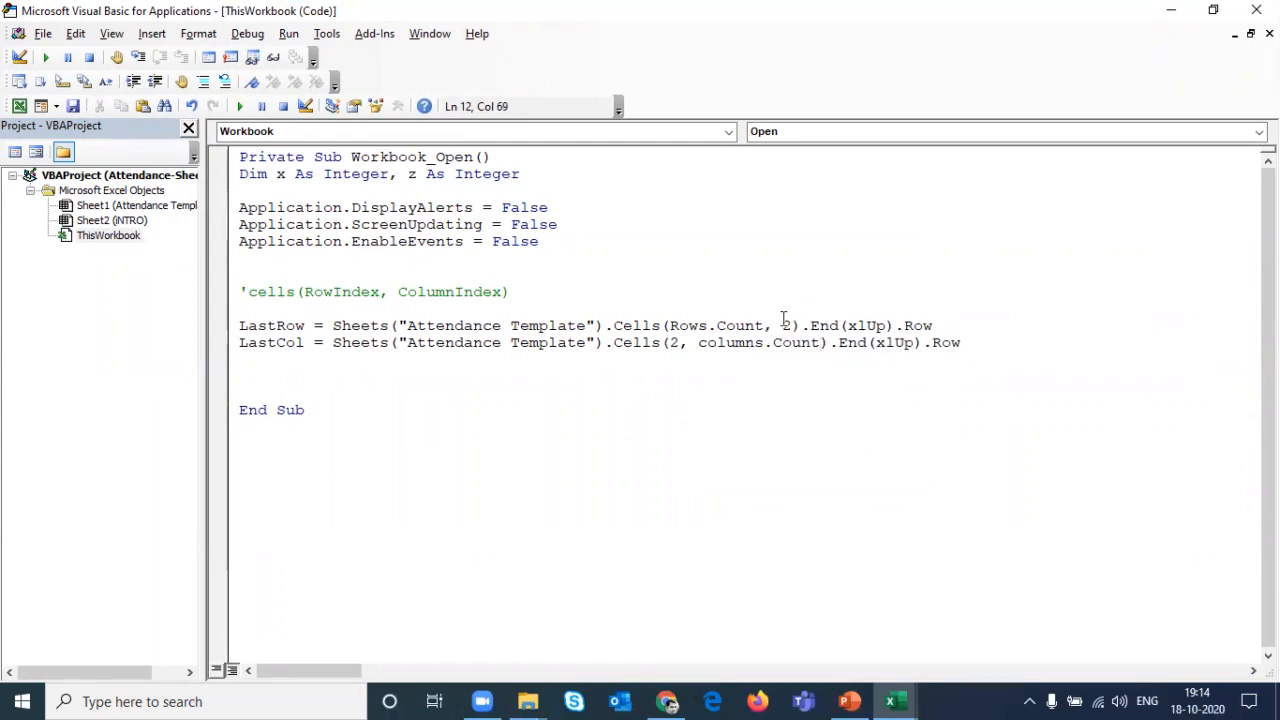
pyautogui.hotkey('shift', 'Right')
pyautogui.hotkey('shift', 'Right')
pyautogui.hotkey('shift', 'Right')
pyautogui.hotkey('shift', 'Right')
pyautogui.write('xltoleft')
pyautogui.press('Down')
# Step: Replace the Row property at the end of the LastCol statement with Column
pyautogui.hotkey('shift', 'Right')
pyautogui.hotkey('shift', 'Right')
pyautogui.hotkey('shift', 'Right')
pyautogui.write('olumn')
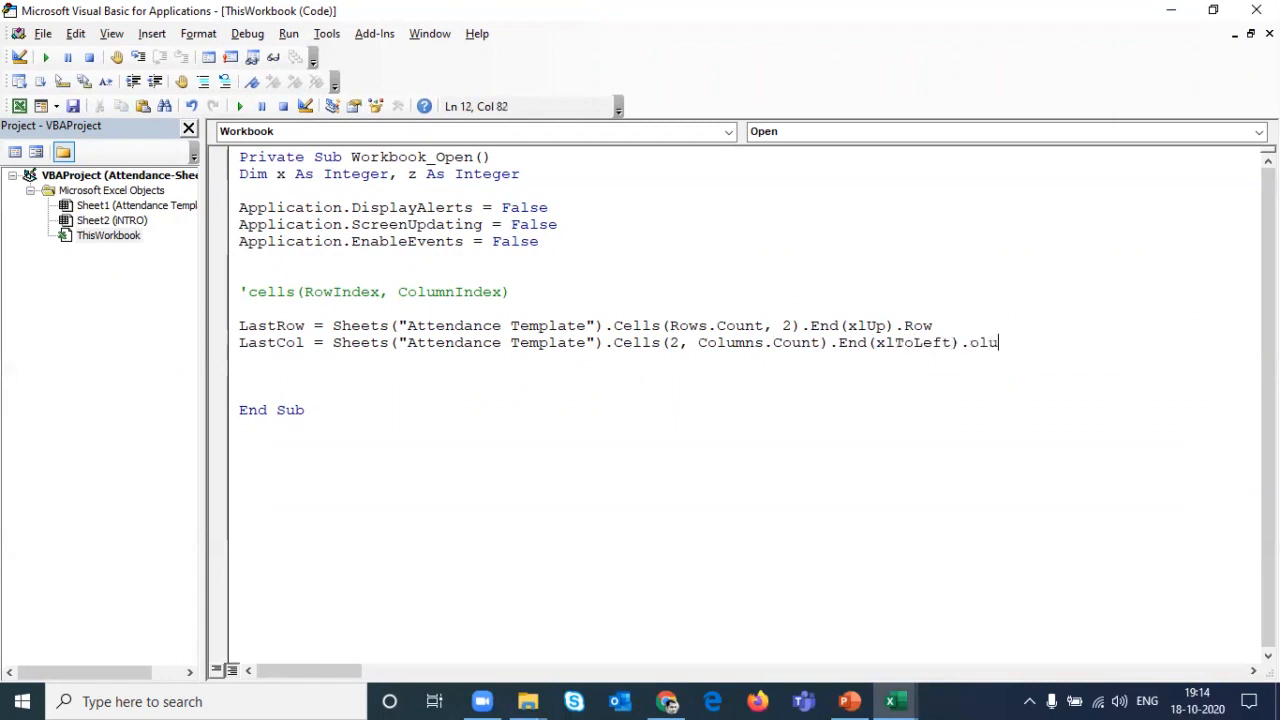
pyautogui.press('Left')
pyautogui.press('Left')
pyautogui.press('Left')
pyautogui.press('Left')
pyautogui.press('Left')
pyautogui.write('C')
pyautogui.press('Down')
# Step: Restore the code editor from full screen, shrink its window and place it so the sheet's candidate list stays visible
pyautogui.doubleClick(1048, 16)
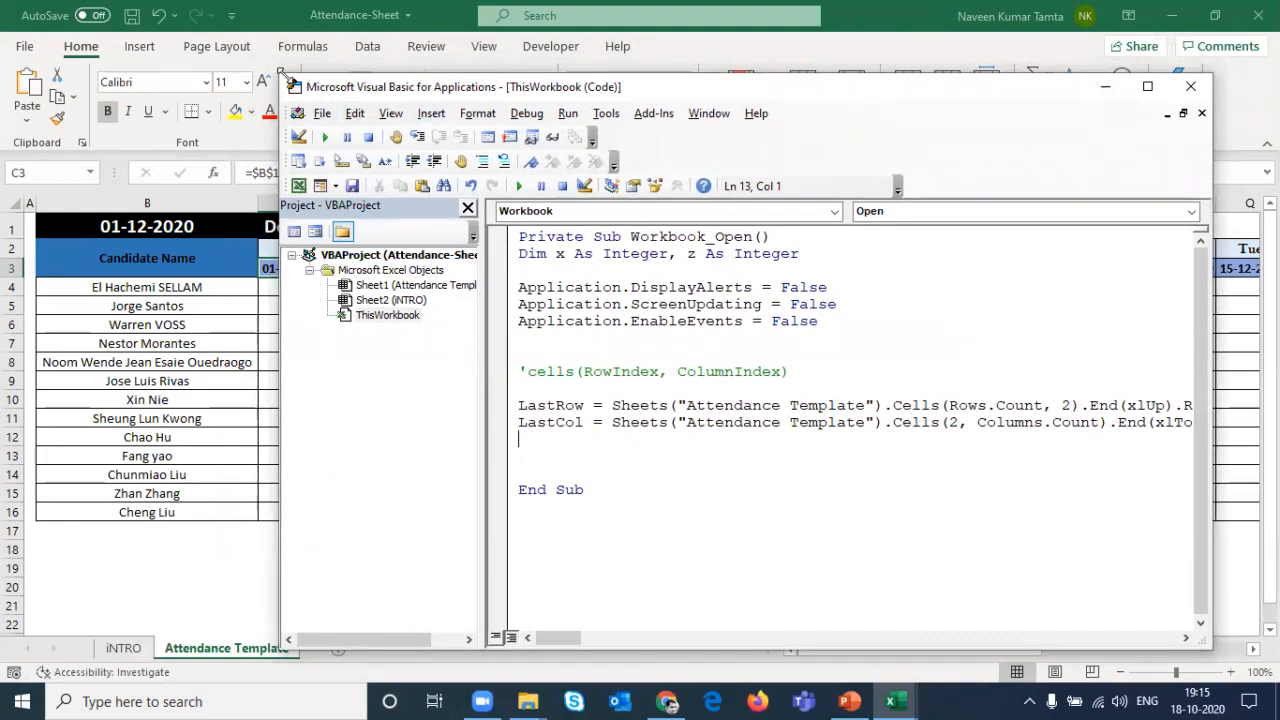
pyautogui.moveTo(282, 75); pyautogui.dragTo(323, 129)
pyautogui.moveTo(488, 148); pyautogui.dragTo(474, 86)
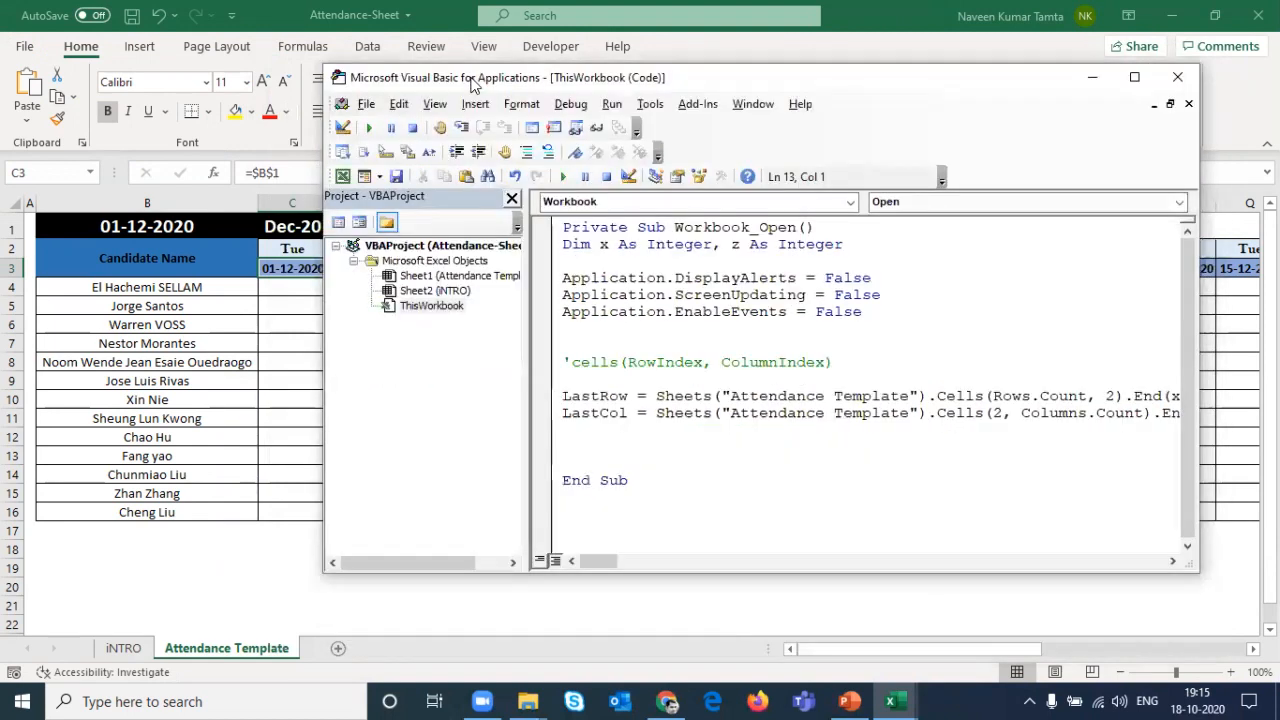
# Step: Insert blank lines below the LastCol statement and delete one blank line above the cells(RowIndex, ColumnIndex) comment
pyautogui.press('Return')
pyautogui.press('Return')
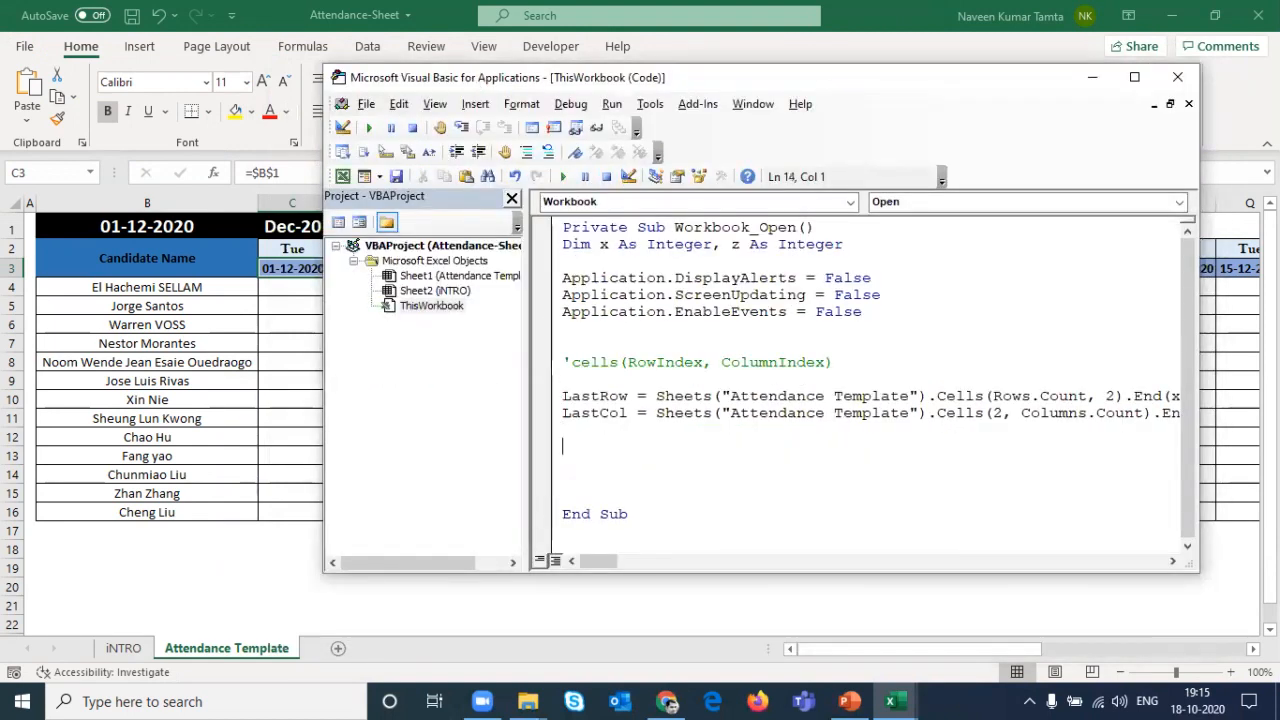
pyautogui.press('Up')
pyautogui.press('Up')
pyautogui.press('Up')
pyautogui.press('Up')
pyautogui.press('Delete')
pyautogui.press('Down')
pyautogui.press('Down')
pyautogui.press('Down')
# Step: Add the row loop header For x = 4 To LastRow below the LastCol statement
pyautogui.write('fo')
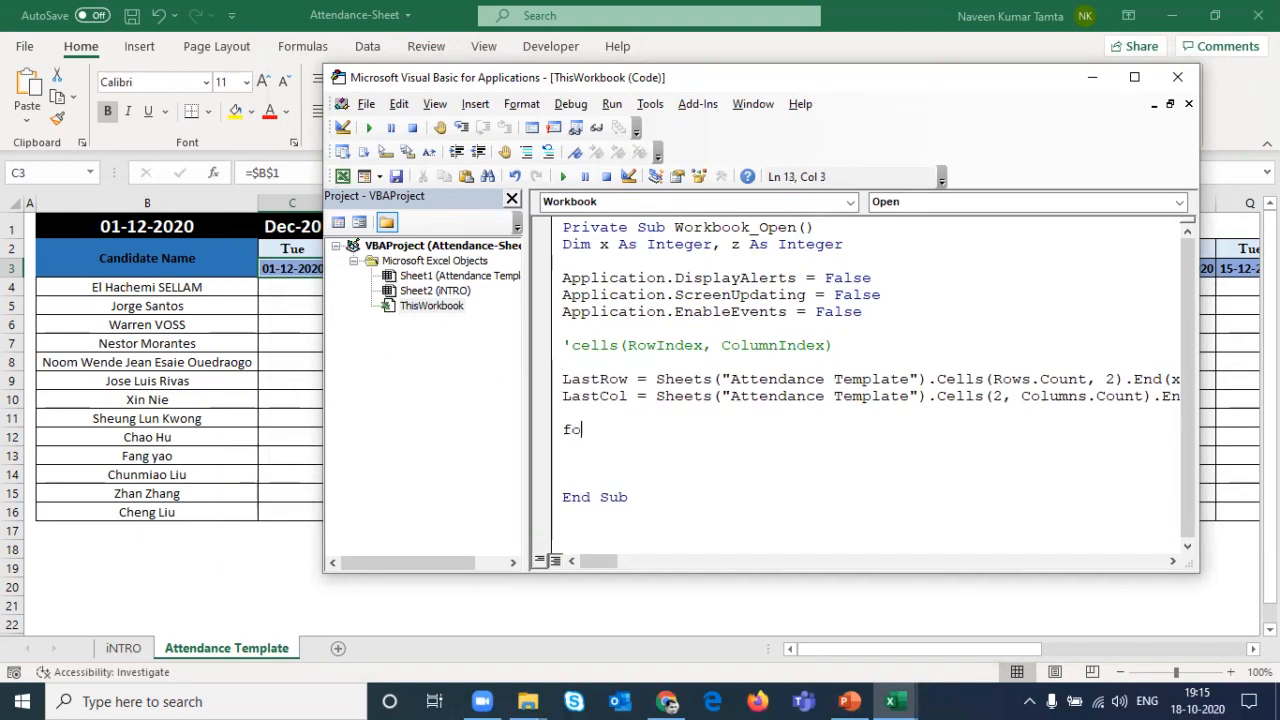
pyautogui.write('r x = 4 to lastrow')
pyautogui.press('Return')
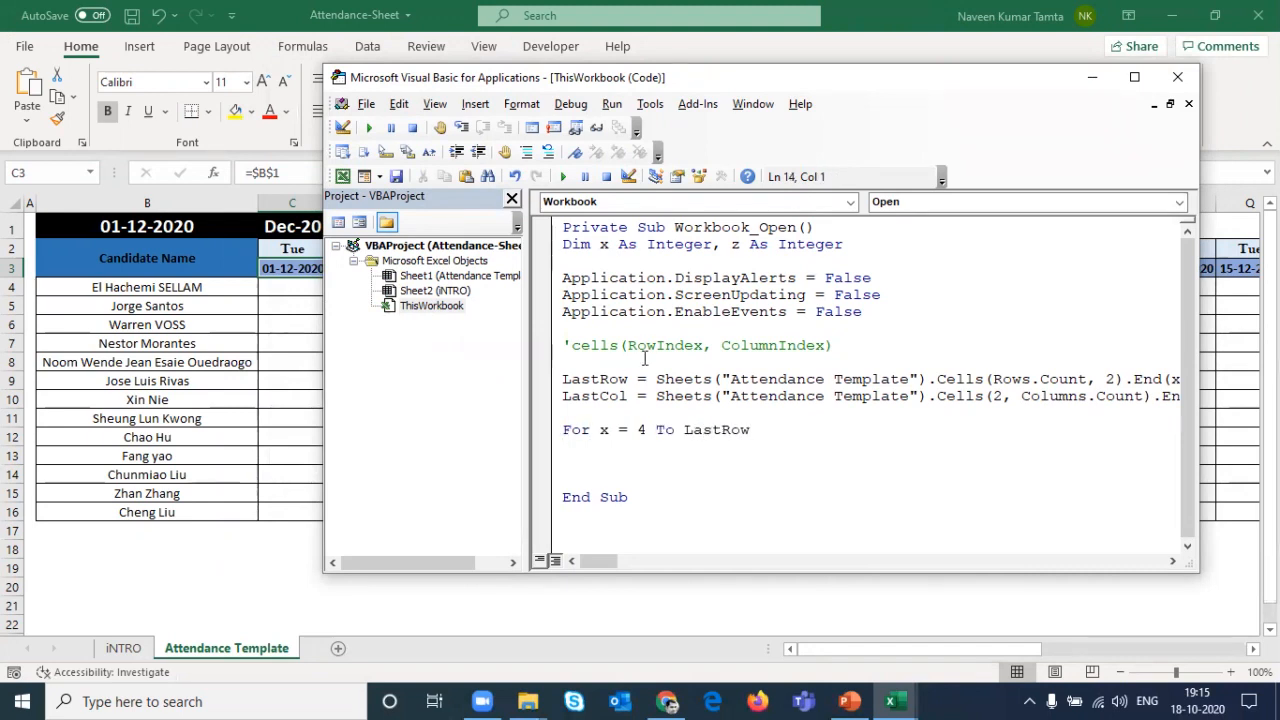
# Step: Add the column loop header For z = 3 To LastCol under the row loop, followed by extra blank lines
pyautogui.write('for ')
pyautogui.write('z = 3 to 1')
pyautogui.write('ast')
pyautogui.write('Col')
pyautogui.press('Down')
pyautogui.press('Up')
pyautogui.press('Up')
pyautogui.press('Up')
pyautogui.press('Up')
pyautogui.press('Home')
pyautogui.hotkey('shift', 'Right')
pyautogui.write('L')
pyautogui.press('Down')
pyautogui.press('Down')
pyautogui.press('Down')
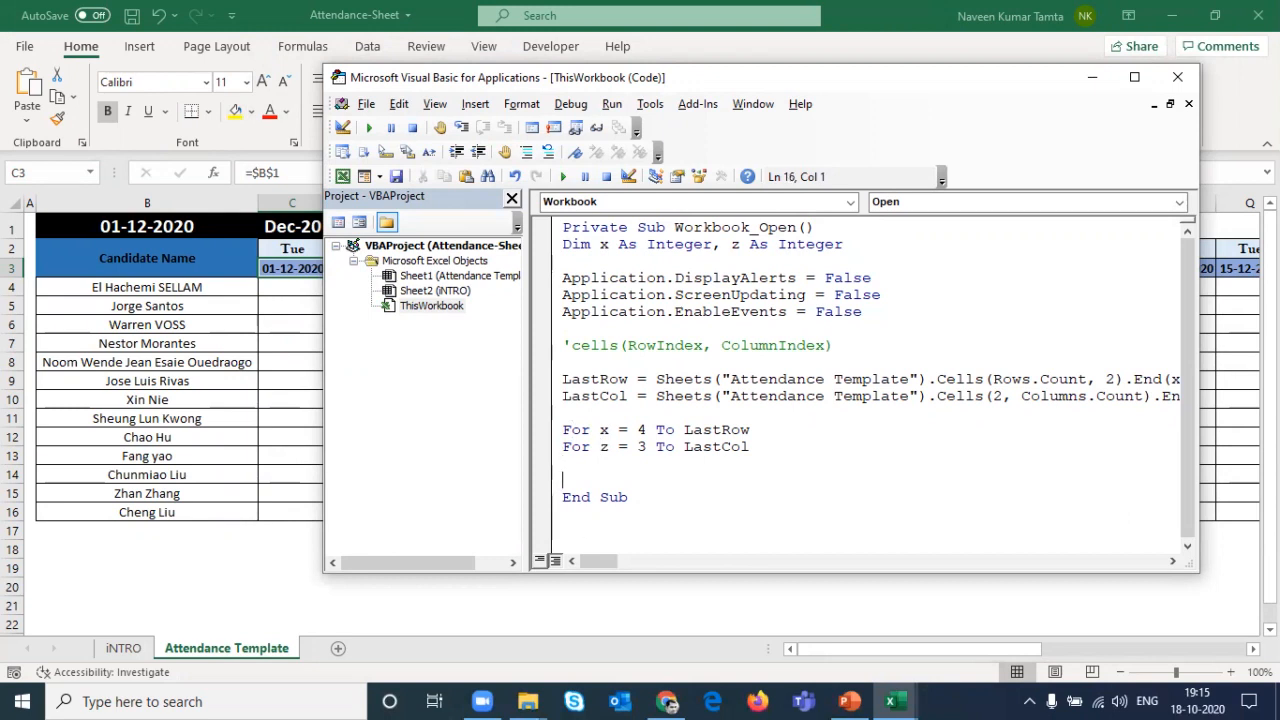
pyautogui.press('Return')
pyautogui.press('Return')
pyautogui.press('Return')
# Step: Review the start and end values of the For x and For z loop headers
pyautogui.hotkey('shift', 'Down')
pyautogui.hotkey('shift', 'Down')
pyautogui.press('Down')
pyautogui.hotkey('ctrl', 'shift', 'Right')
pyautogui.hotkey('ctrl', 'shift', 'Right')
pyautogui.hotkey('ctrl', 'shift', 'Right')
pyautogui.hotkey('ctrl', 'shift', 'Right')
pyautogui.hotkey('ctrl', 'shift', 'Right')
pyautogui.hotkey('ctrl', 'shift', 'Right')
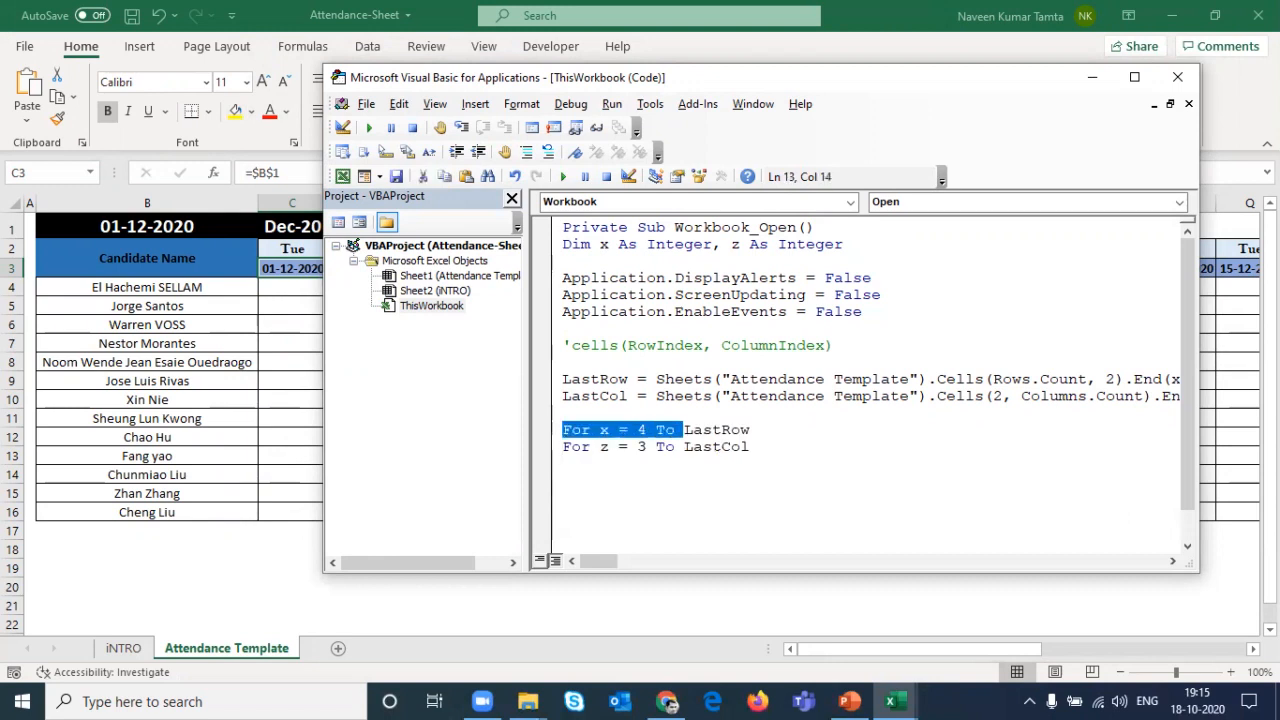
pyautogui.press('Right')
pyautogui.hotkey('ctrl', 'shift', 'Right')
pyautogui.hotkey('ctrl', 'shift', 'Right')
pyautogui.hotkey('ctrl', 'shift', 'Right')
pyautogui.hotkey('ctrl', 'shift', 'Right')
pyautogui.hotkey('ctrl', 'shift', 'Right')
pyautogui.hotkey('ctrl', 'shift', 'Right')
pyautogui.hotkey('ctrl', 'shift', 'Right')
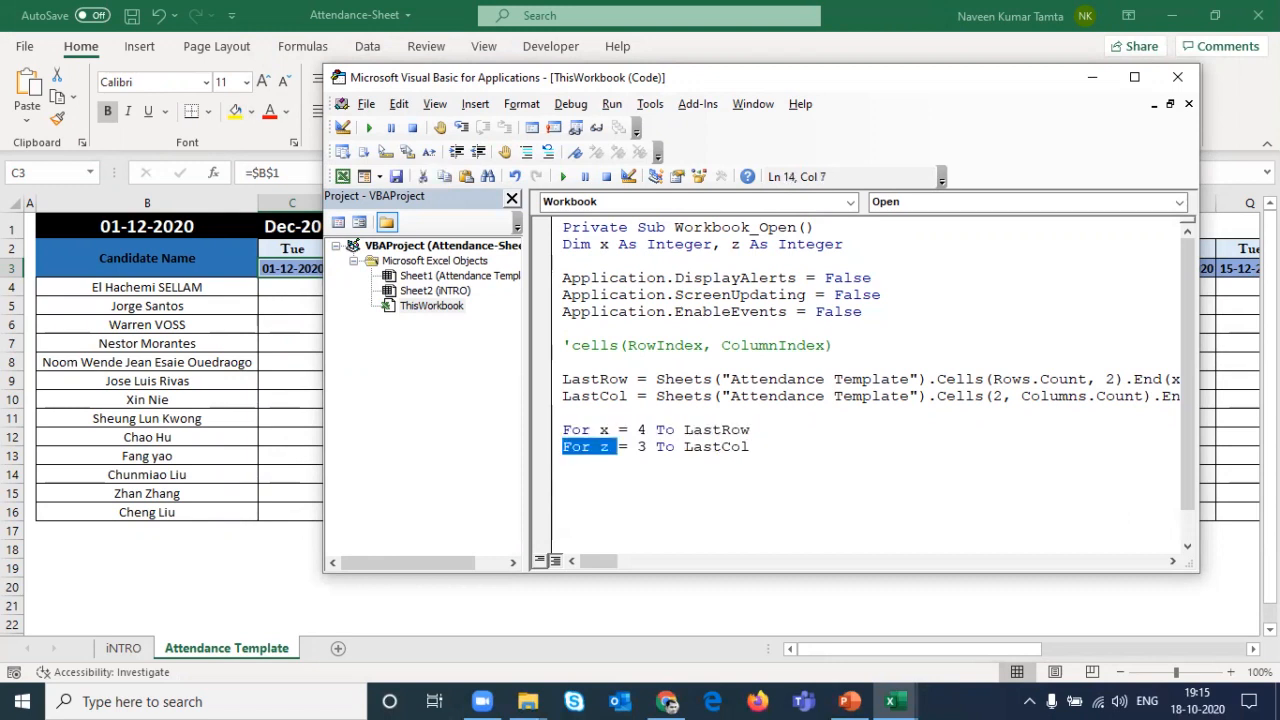
pyautogui.press('Up')
pyautogui.press('Up')
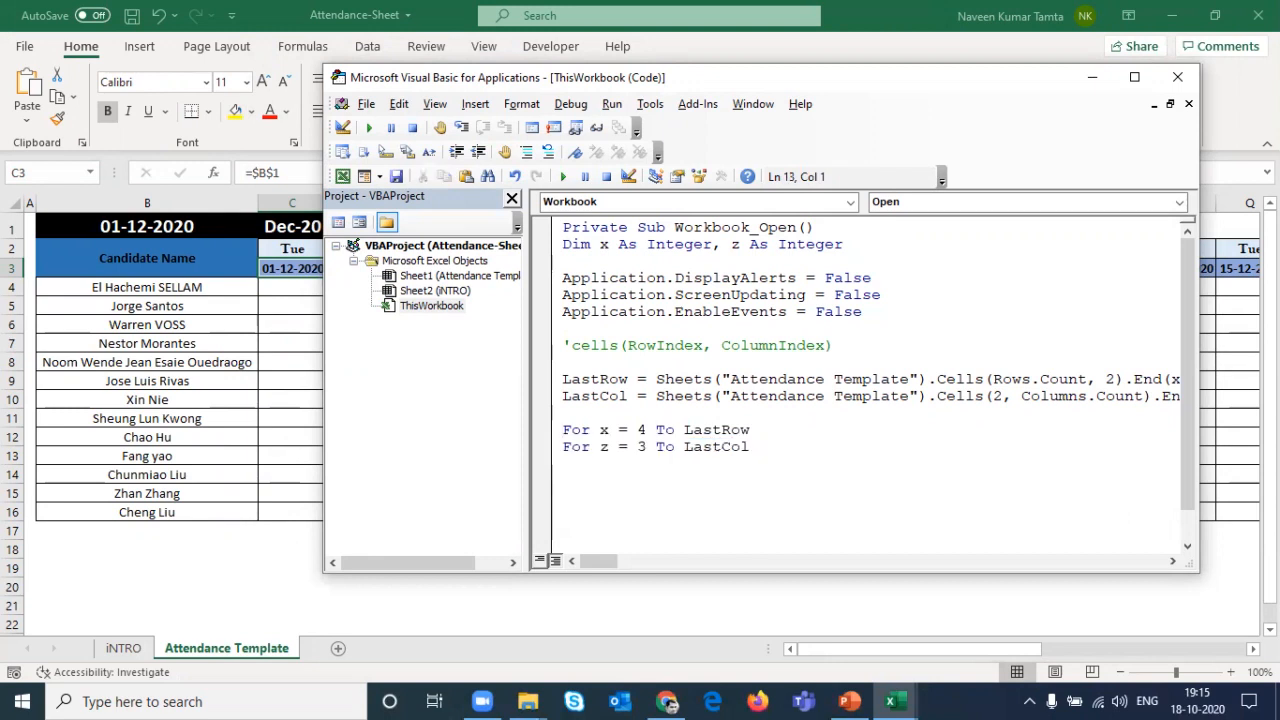
pyautogui.hotkey('shift', 'Right')
pyautogui.press('Down')
pyautogui.hotkey('shift', 'Right')
# Step: Switch to the Attendance Template sheet and examine the loop's cell range from row 4, highlighting C4:E16
pyautogui.click(320, 62)
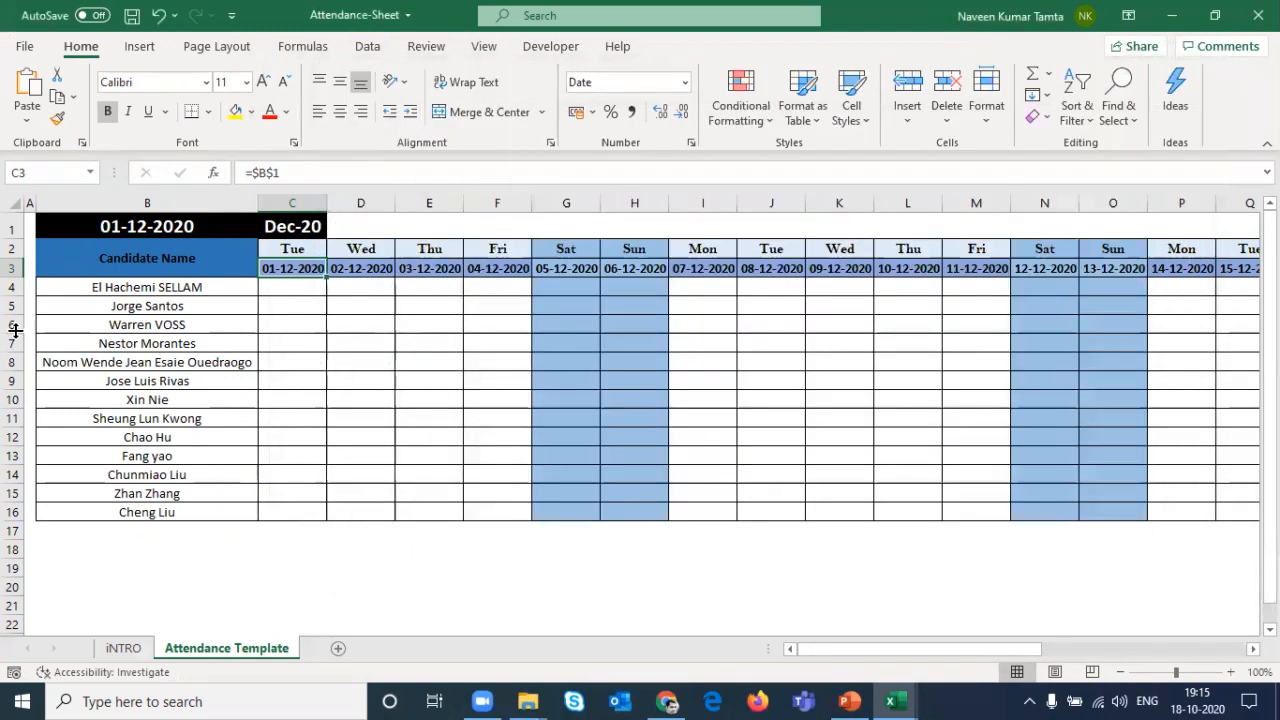
pyautogui.click(12, 287)
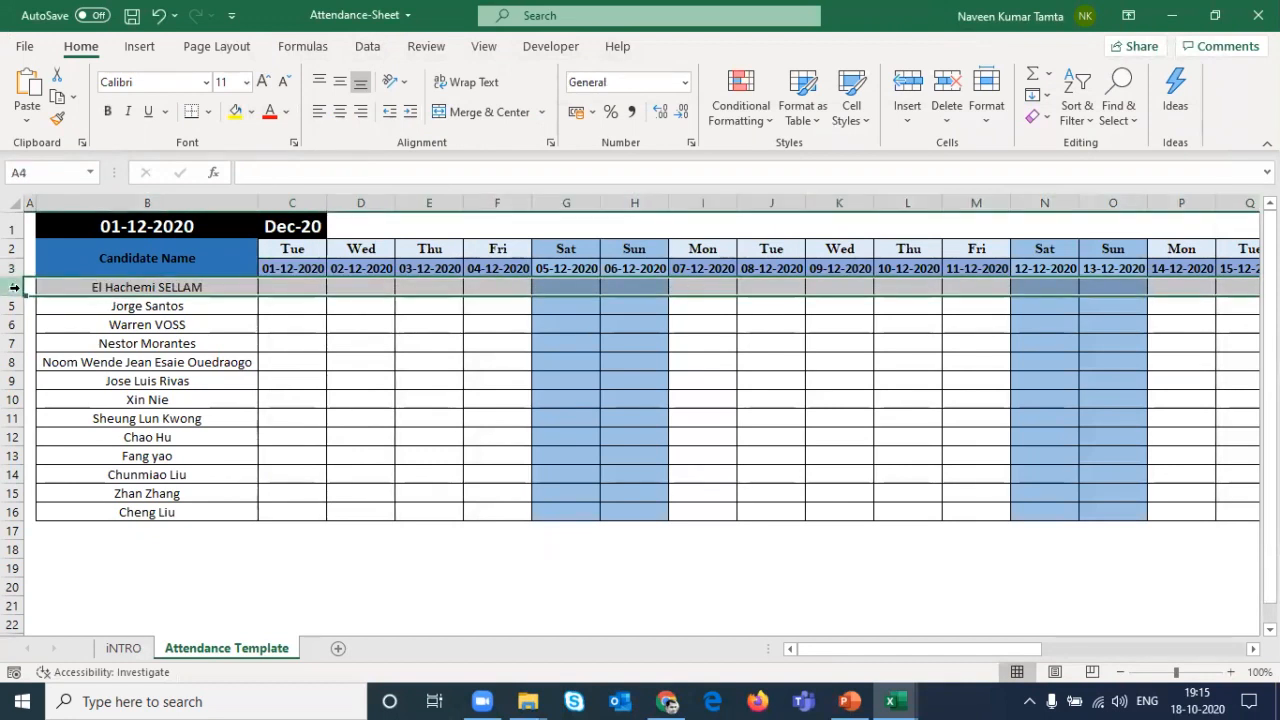
pyautogui.click(282, 289)
pyautogui.hotkey('shift', 'Down')
pyautogui.hotkey('shift', 'Down')
pyautogui.hotkey('shift', 'Down')
pyautogui.hotkey('shift', 'Down')
pyautogui.hotkey('shift', 'Down')
pyautogui.hotkey('shift', 'Down')
pyautogui.hotkey('shift', 'Down')
pyautogui.hotkey('shift', 'Down')
pyautogui.hotkey('shift', 'Down')
pyautogui.hotkey('shift', 'Down')
pyautogui.hotkey('shift', 'Down')
pyautogui.hotkey('shift', 'Down')
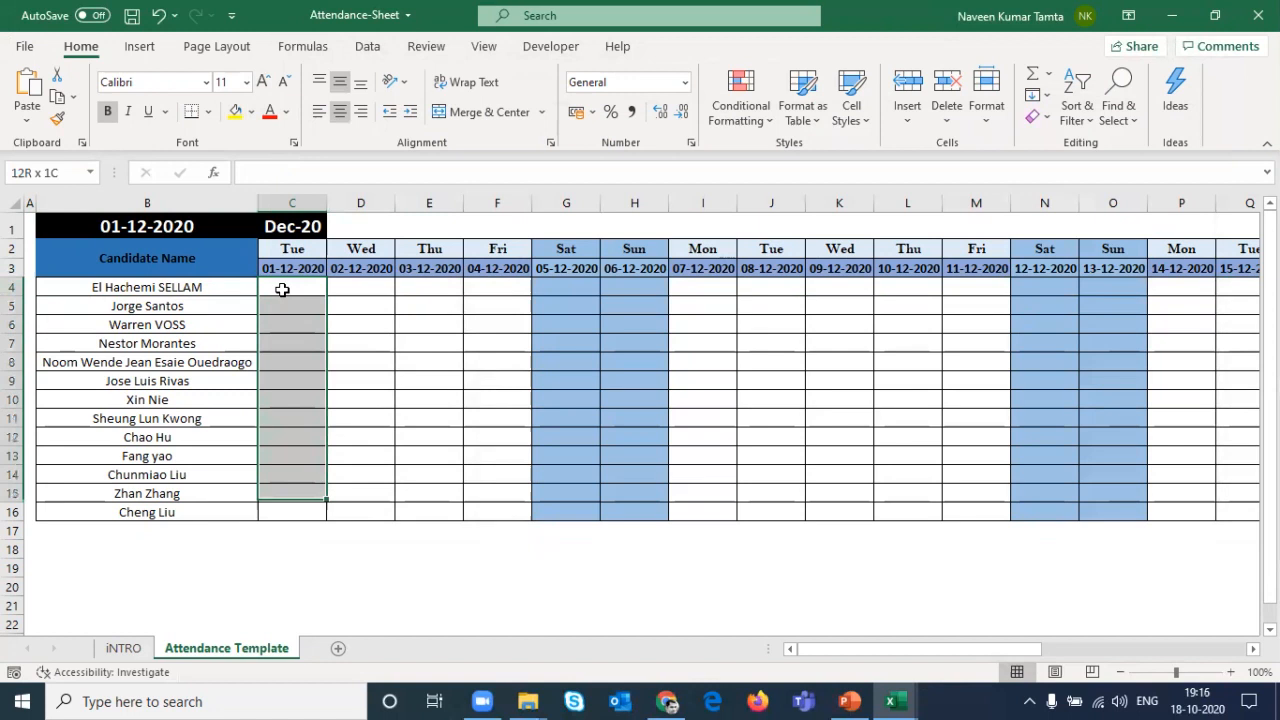
pyautogui.hotkey('shift', 'Right')
pyautogui.hotkey('shift', 'Right')
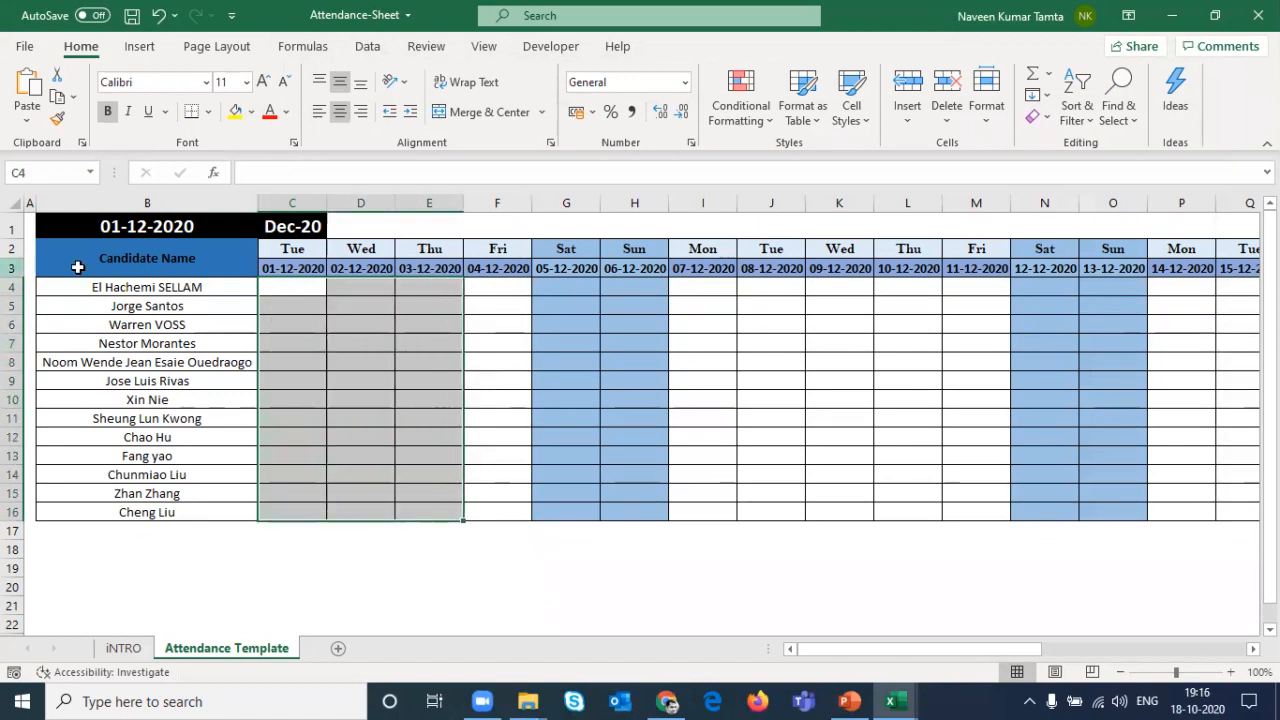
# Step: Examine the date cells in row 3 starting from column C
pyautogui.click(298, 268)
pyautogui.hotkey('ctrl', 'shift', 'Right')
pyautogui.press('Left')
pyautogui.press('Left')
pyautogui.press('Right')
pyautogui.press('Right')
pyautogui.press('Right')
pyautogui.press('Left')
# Step: Examine the weekday names along row 2, from cell C2 across the date columns to the end of the month
pyautogui.press('Up')
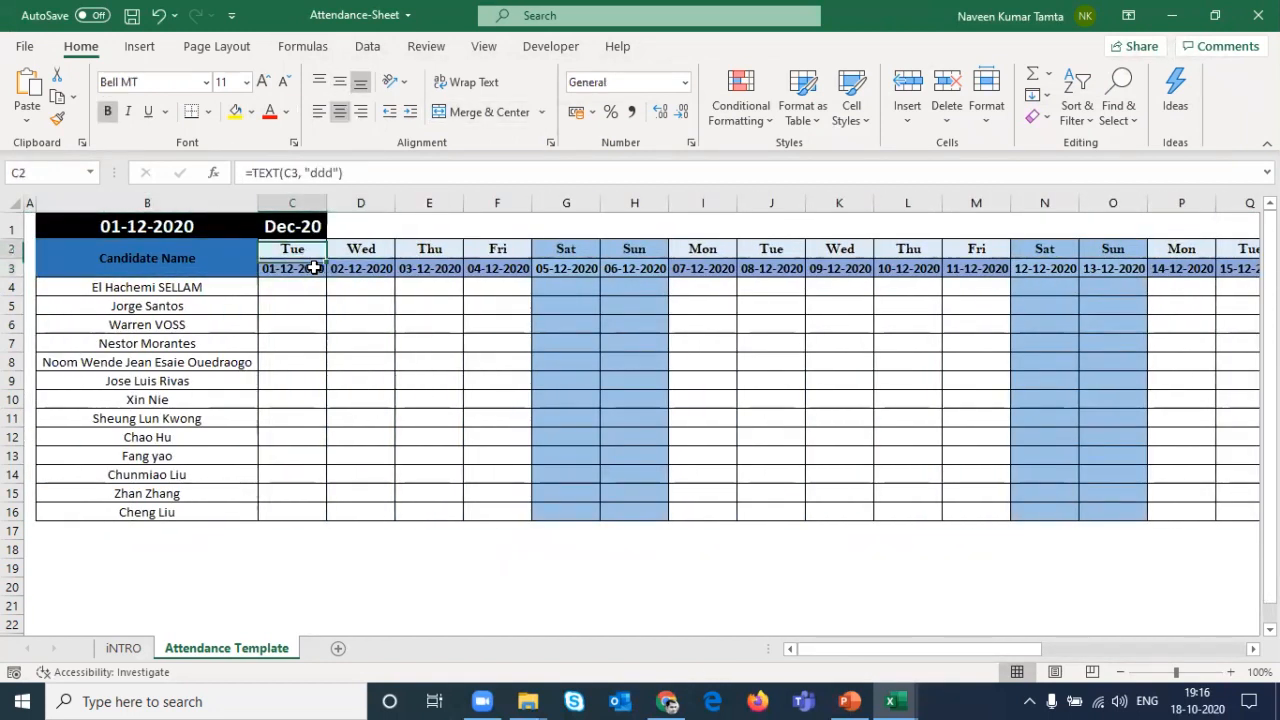
pyautogui.hotkey('shift', 'Right')
pyautogui.hotkey('shift', 'Right')
pyautogui.hotkey('shift', 'Right')
pyautogui.hotkey('shift', 'Right')
pyautogui.hotkey('shift', 'Right')
pyautogui.hotkey('shift', 'Right')
pyautogui.hotkey('shift', 'Right')
pyautogui.hotkey('shift', 'Right')
pyautogui.hotkey('shift', 'Right')
pyautogui.hotkey('shift', 'Right')
pyautogui.hotkey('shift', 'Right')
pyautogui.hotkey('shift', 'Right')
pyautogui.hotkey('shift', 'Right')
pyautogui.hotkey('shift', 'Right')
pyautogui.hotkey('shift', 'Right')
pyautogui.hotkey('shift', 'Right')
pyautogui.hotkey('shift', 'Right')
pyautogui.hotkey('shift', 'Right')
pyautogui.hotkey('shift', 'Right')
pyautogui.hotkey('shift', 'Right')
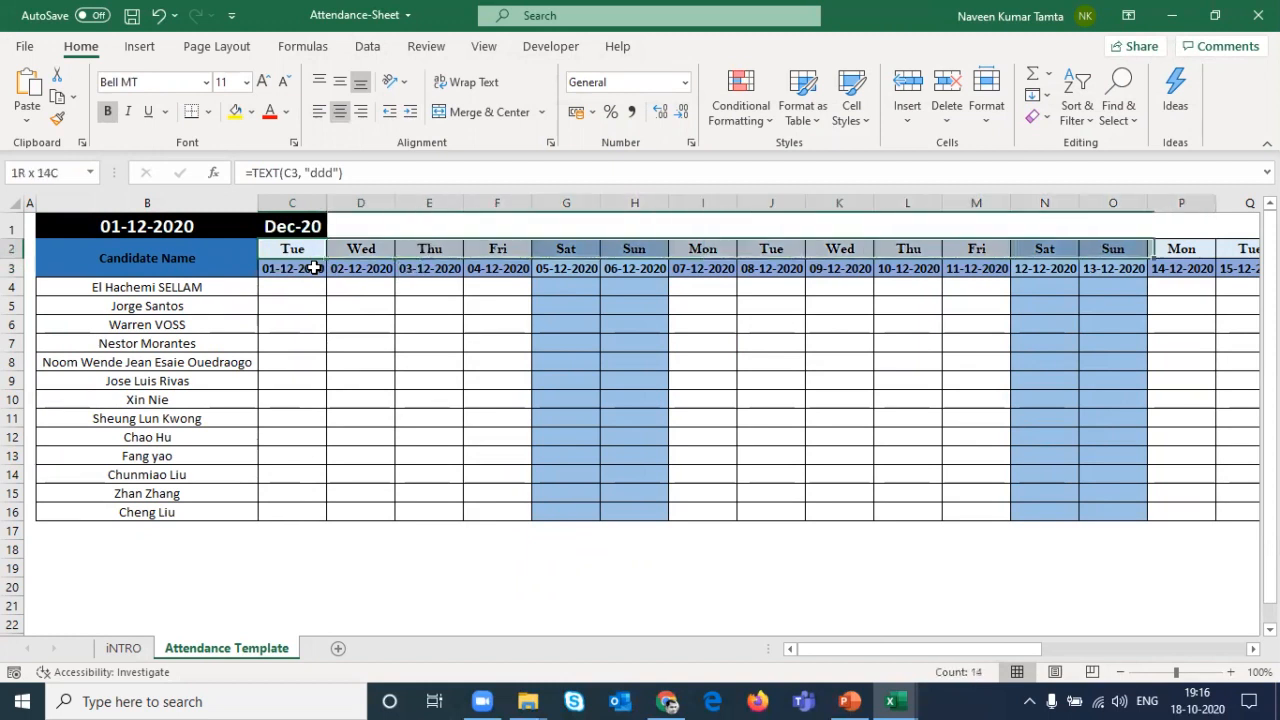
pyautogui.hotkey('shift', 'Right')
pyautogui.hotkey('shift', 'Right')
pyautogui.hotkey('shift', 'Right')
pyautogui.hotkey('shift', 'Right')
pyautogui.hotkey('shift', 'Right')
pyautogui.hotkey('shift', 'Right')
pyautogui.hotkey('shift', 'Right')
pyautogui.hotkey('shift', 'Right')
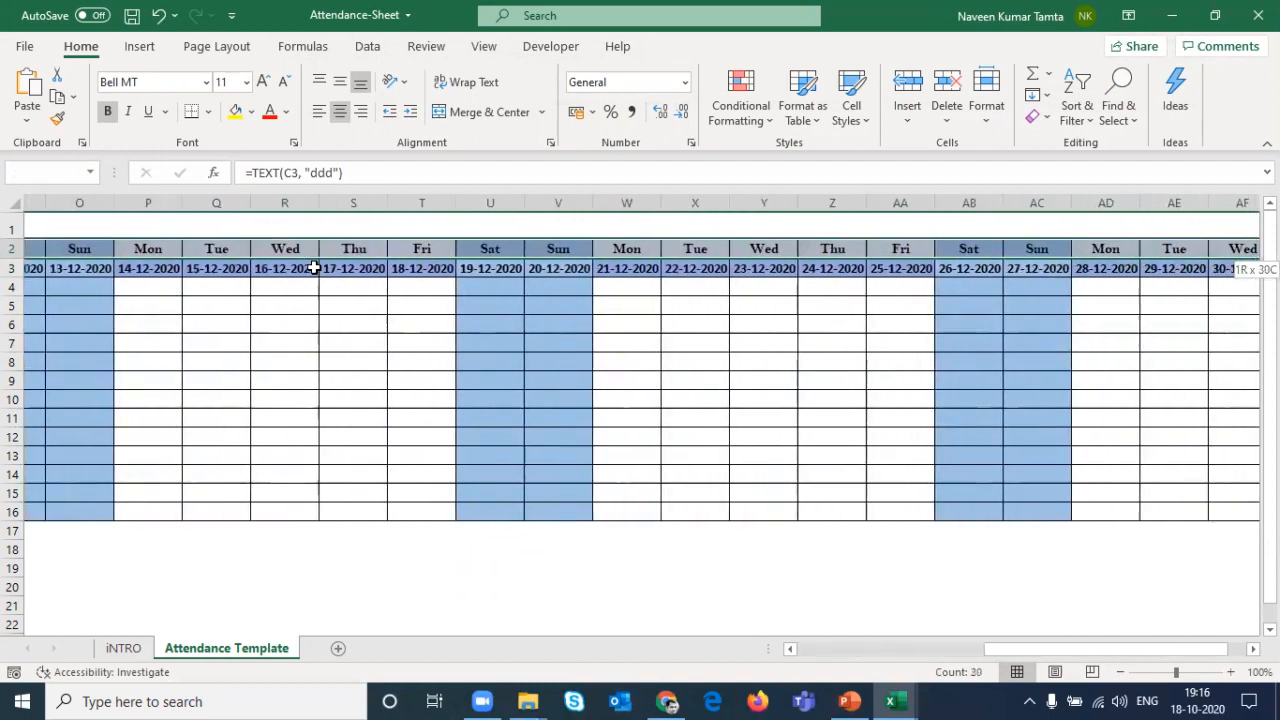
# Step: Check the first date cell C3 and the first entry cell C4, and return to the VBA editor
pyautogui.press('Left')
pyautogui.press('Left')
pyautogui.press('Down')
pyautogui.press('Right')
pyautogui.press('Right')
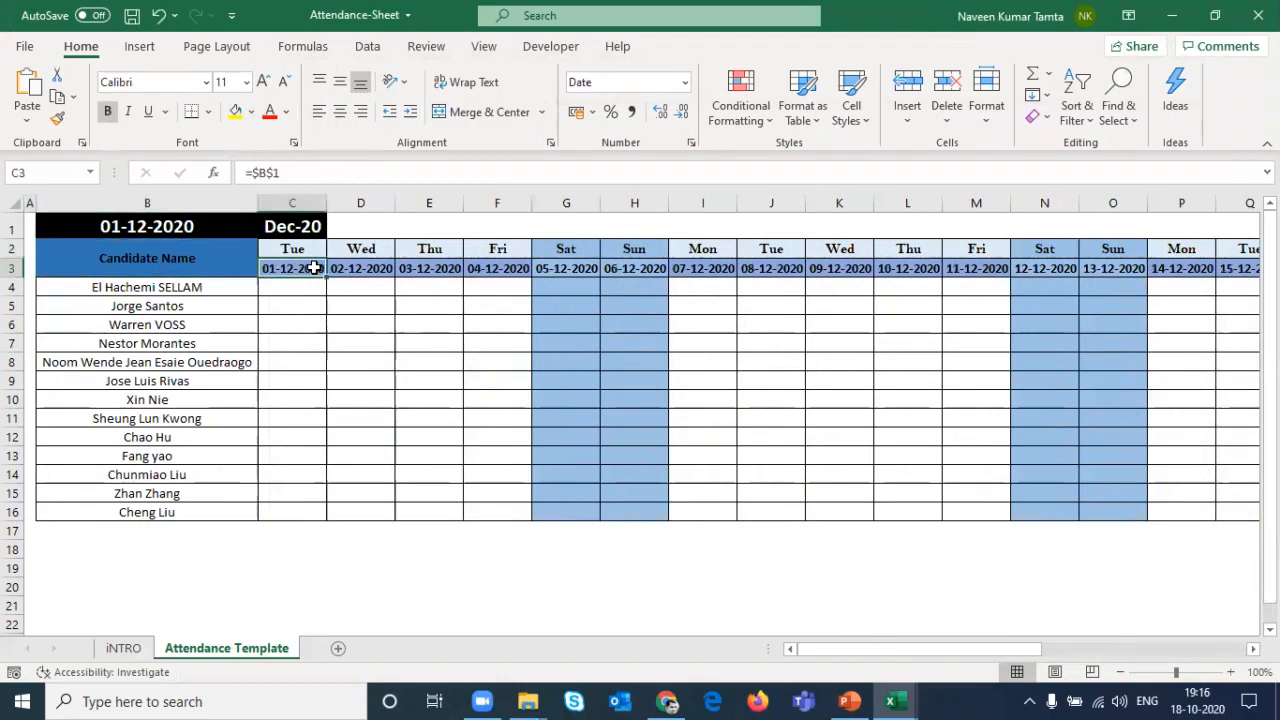
pyautogui.press('Down')
pyautogui.hotkey('alt', 'F11')
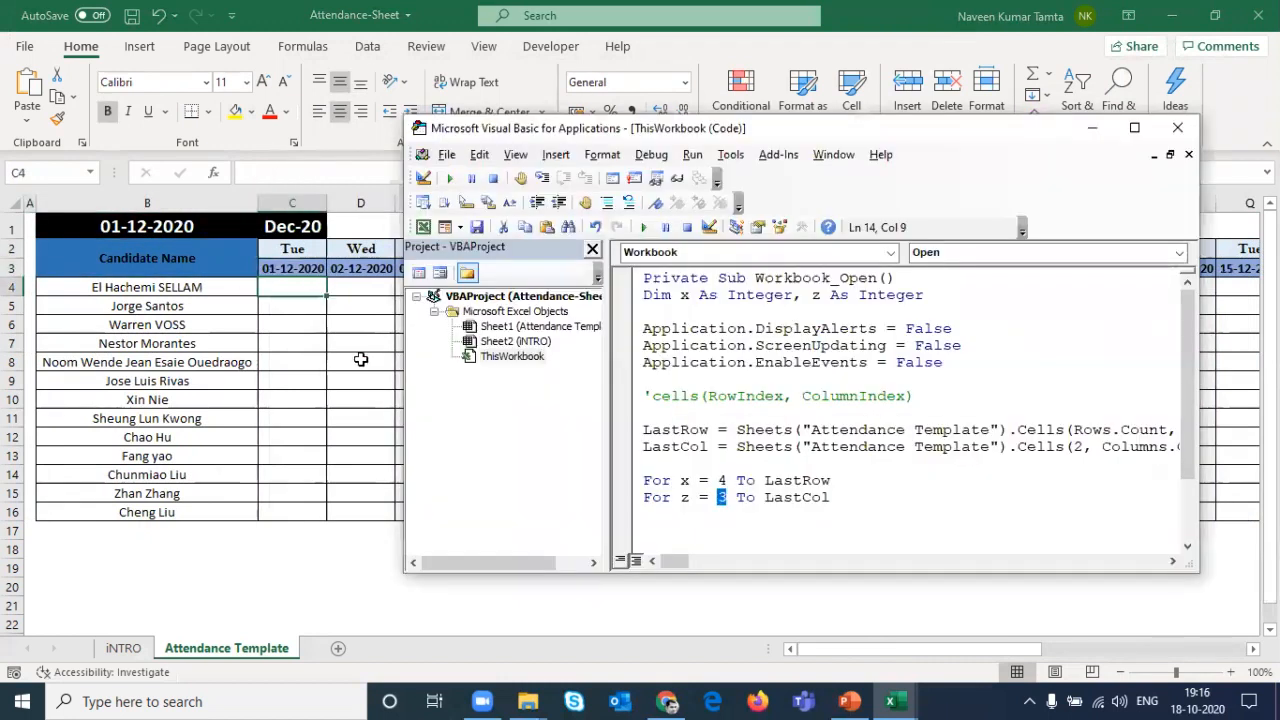
# Step: Add blank lines below the For z header and compare its start value 3 with the dates in sheet row 3
pyautogui.click(729, 497)
pyautogui.press('End')
pyautogui.press('Return')
pyautogui.press('Return')
pyautogui.press('Return')
pyautogui.press('Return')
pyautogui.press('Return')
pyautogui.press('Up')
pyautogui.press('Up')
pyautogui.press('Up')
pyautogui.press('Up')
pyautogui.press('Down')
pyautogui.hotkey('shift', 'Right')
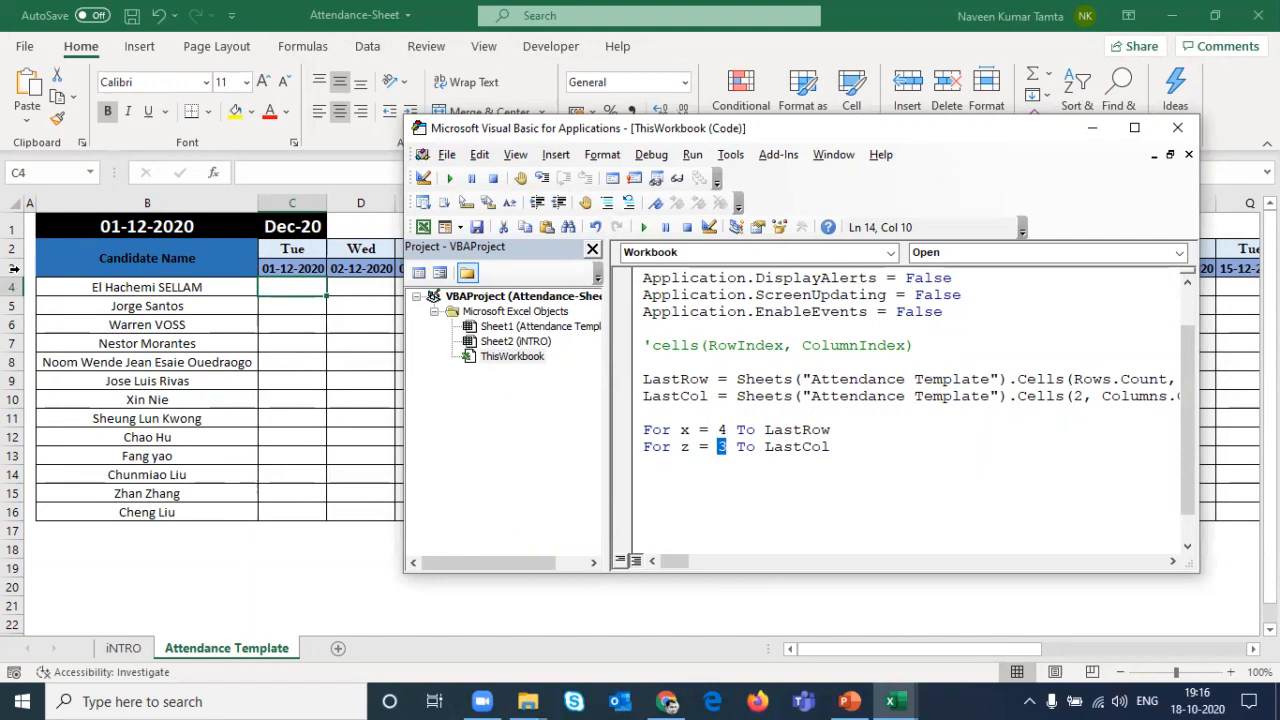
pyautogui.click(14, 268)
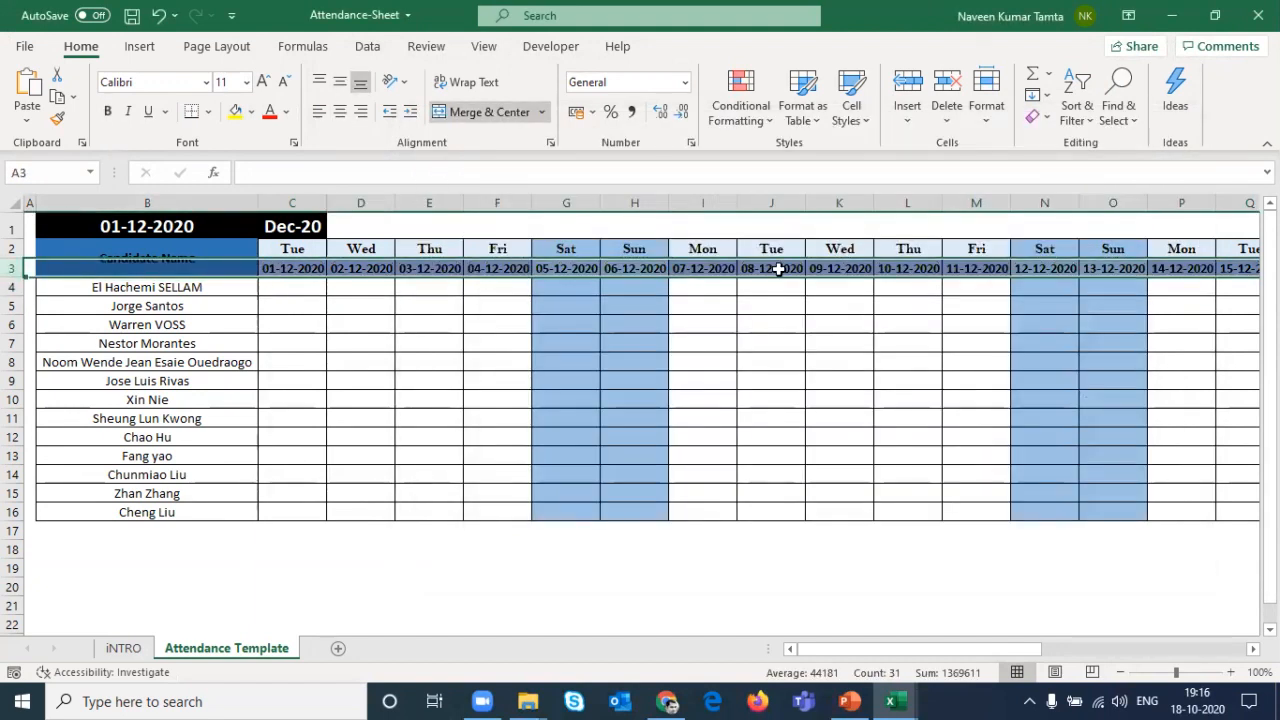
pyautogui.hotkey('alt', 'F11')
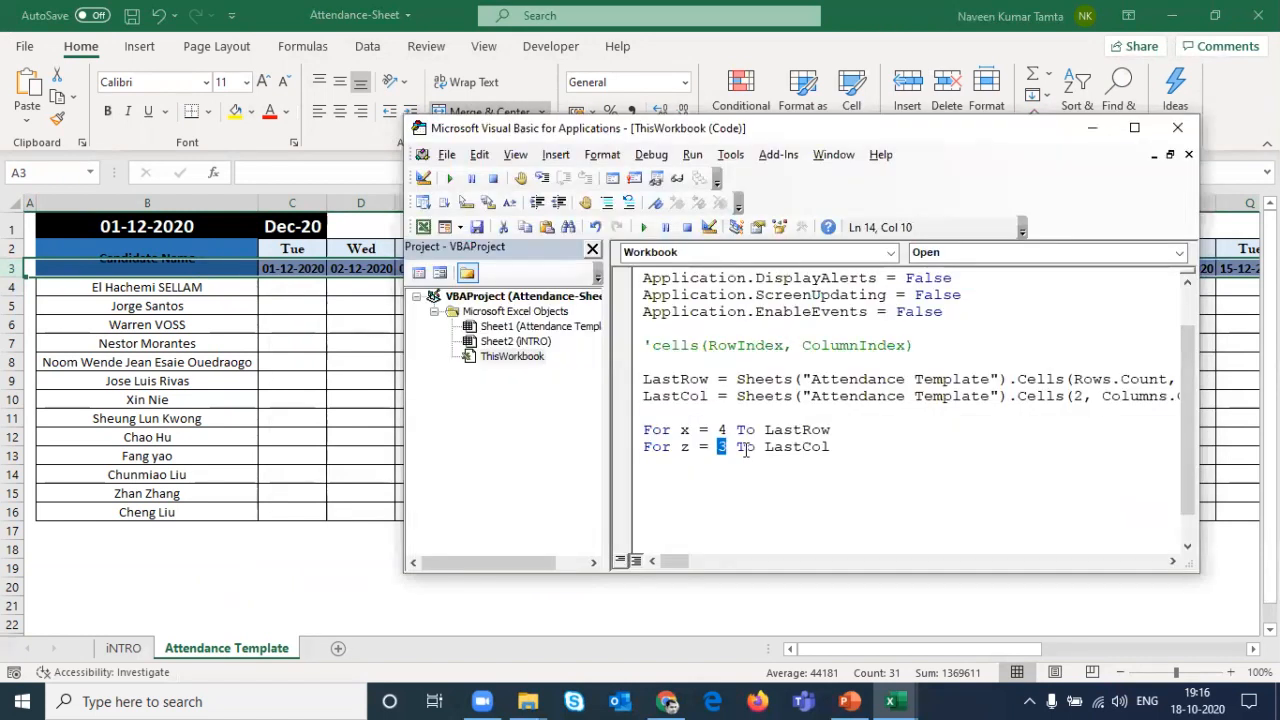
# Step: Make room below the For z header and review both loop header lines
pyautogui.click(834, 455)
pyautogui.press('Return')
pyautogui.press('Return')
pyautogui.press('Up')
pyautogui.press('Up')
pyautogui.press('Up')
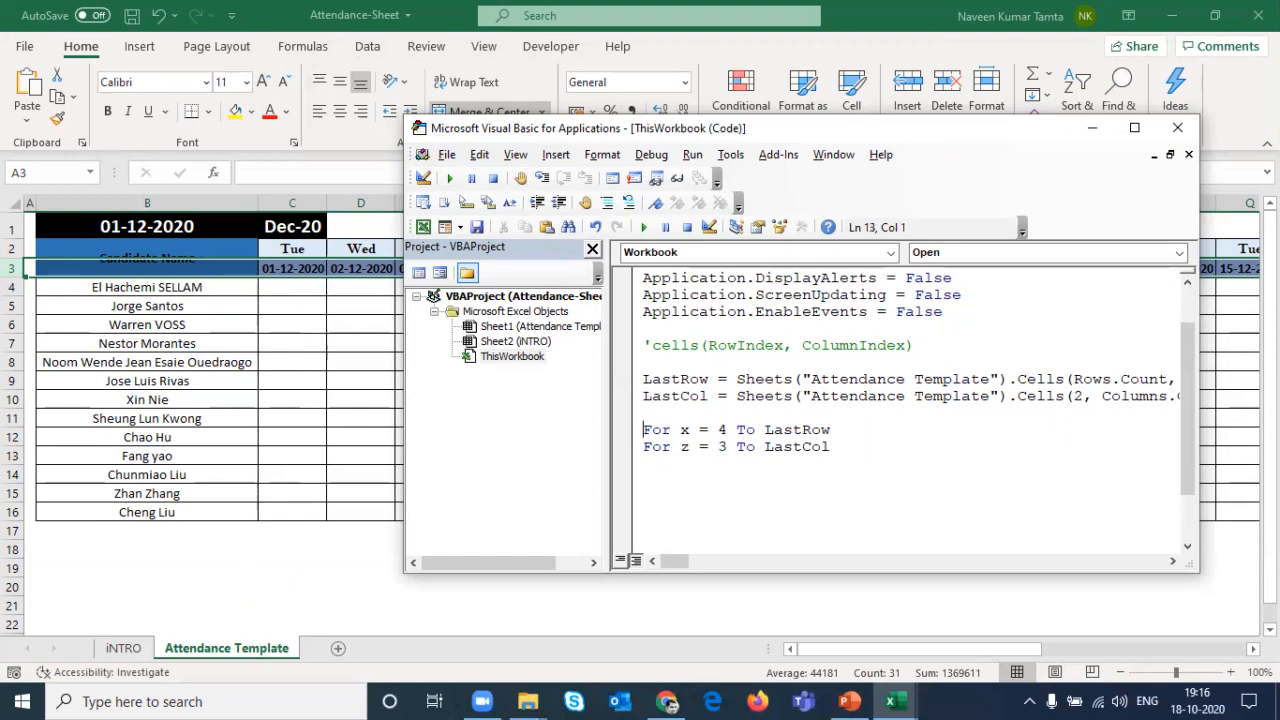
pyautogui.hotkey('shift', 'Down')
pyautogui.hotkey('shift', 'Down')
pyautogui.press('Down')
# Step: Start an If statement below the loop headers with Sheets("Attendance Template"), copying the sheet name from the workbook
pyautogui.write('if Sheets(')
pyautogui.hotkey('alt', 'F11')
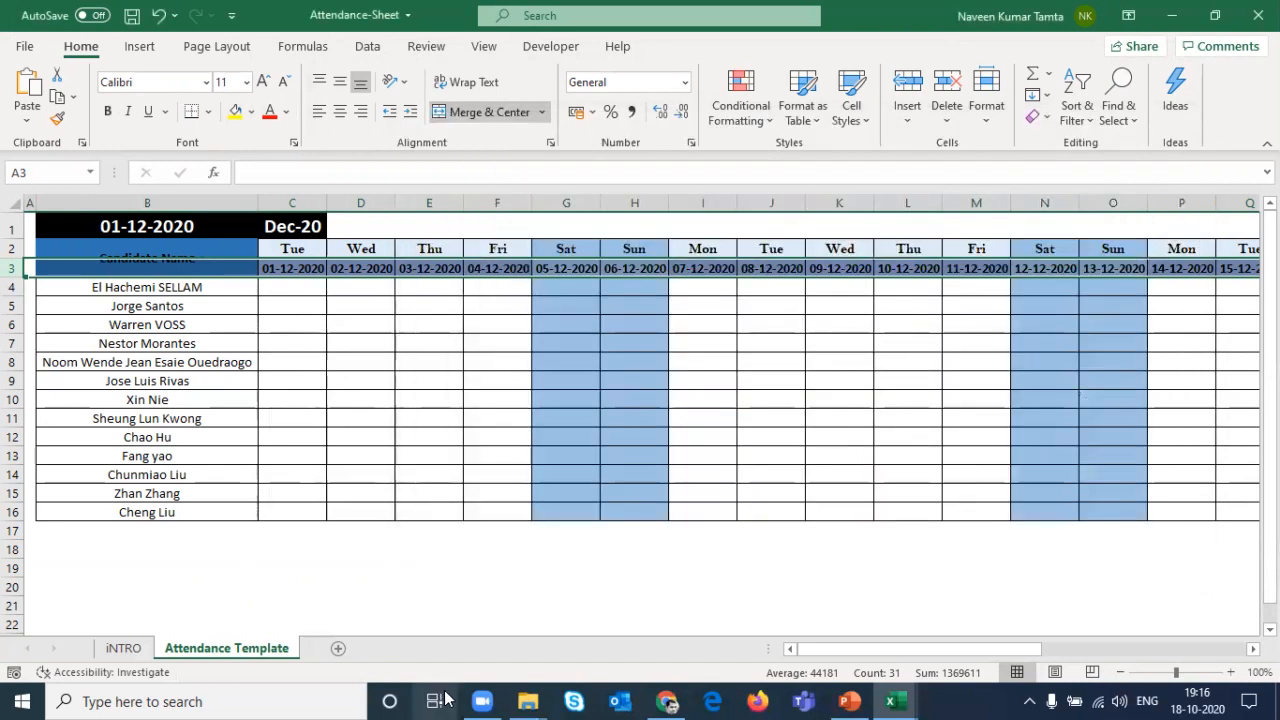
pyautogui.doubleClick(250, 649)
pyautogui.hotkey('ctrl', 'c')
pyautogui.press('Return')
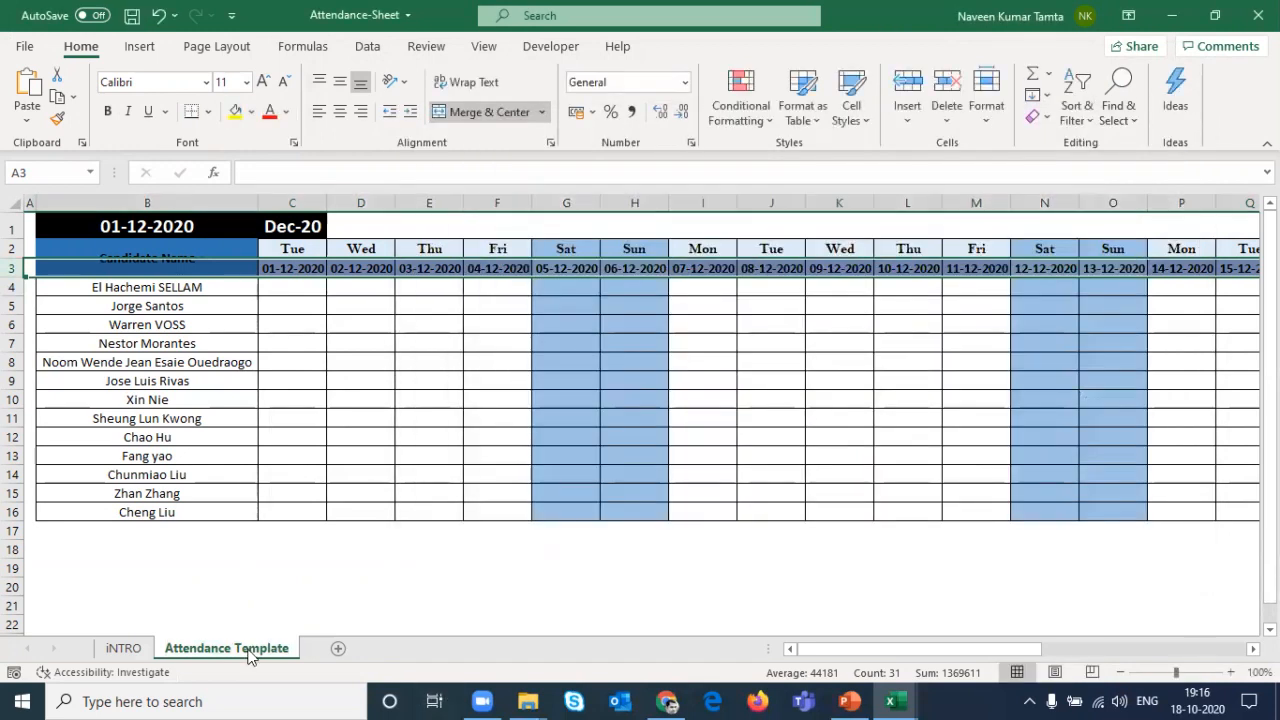
pyautogui.hotkey('alt', 'F11')
pyautogui.write('"')
pyautogui.hotkey('ctrl', 'v')
pyautogui.write('"')
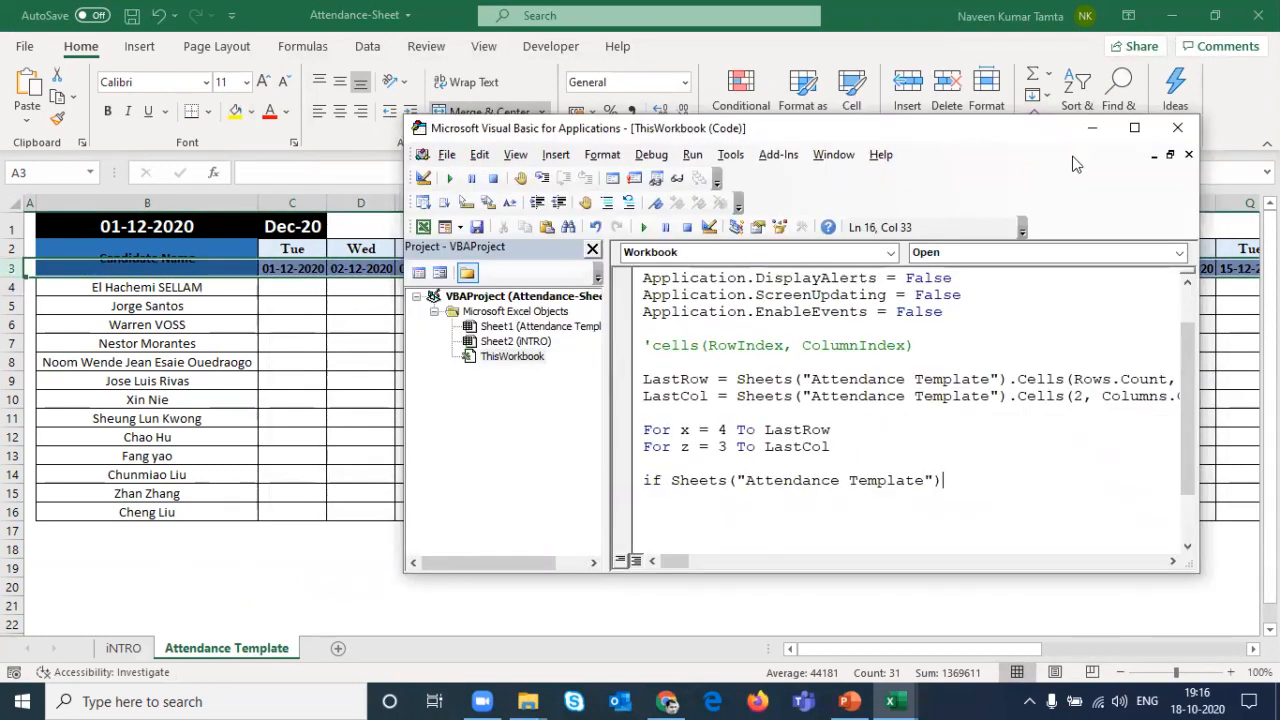
# Step: Maximize the code editor and extend the If condition with .cells(2,x).value, checking cell C4 on the sheet
pyautogui.click(1140, 130)
pyautogui.write(').cells(')
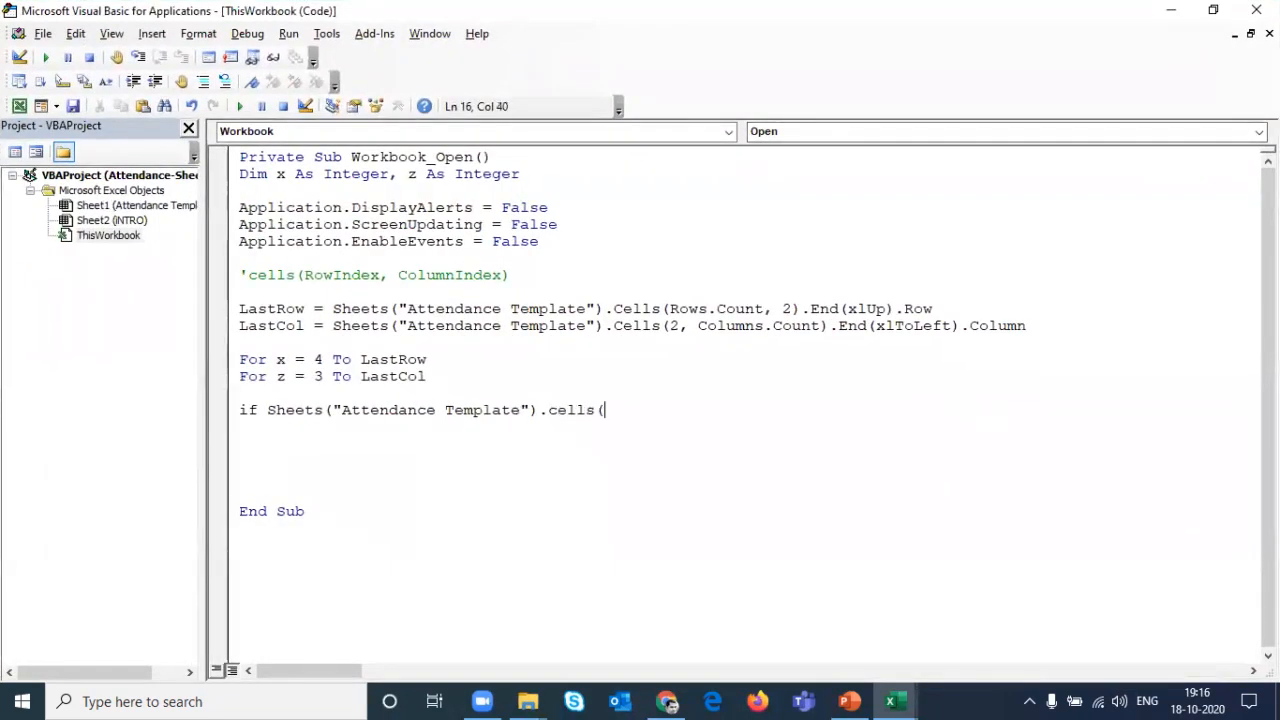
pyautogui.hotkey('alt', 'F11')
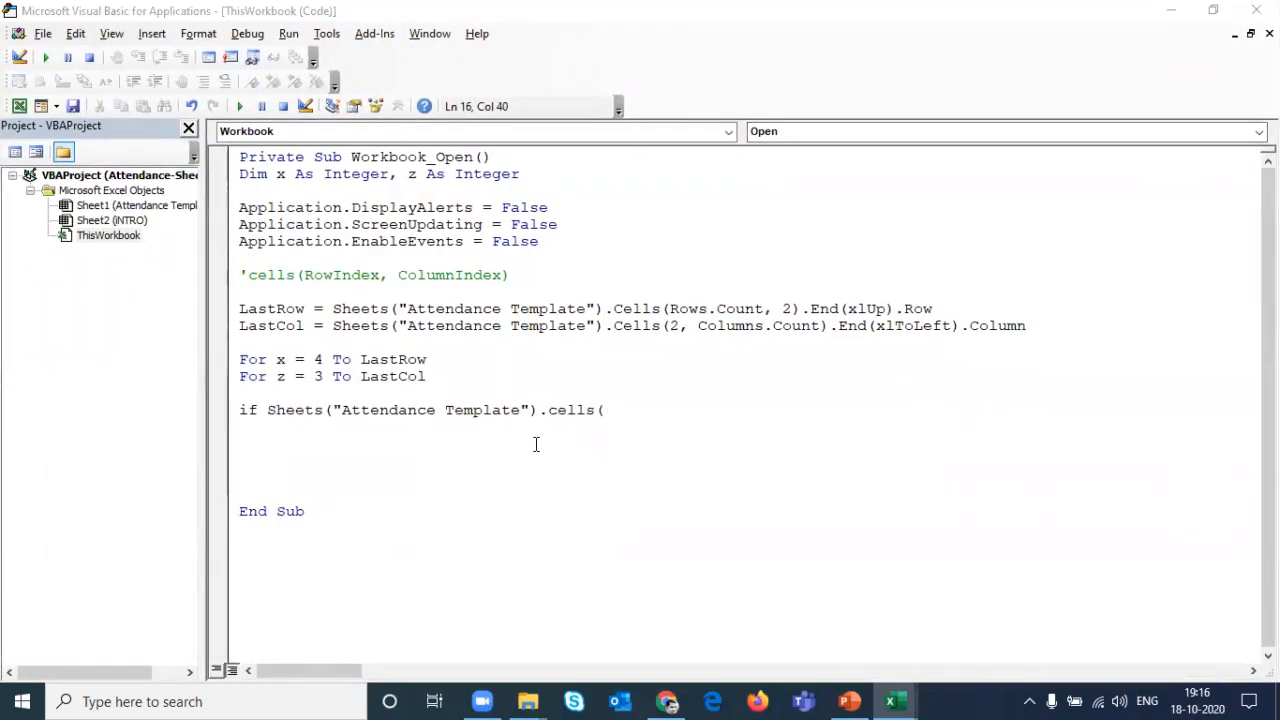
pyautogui.click(291, 290)
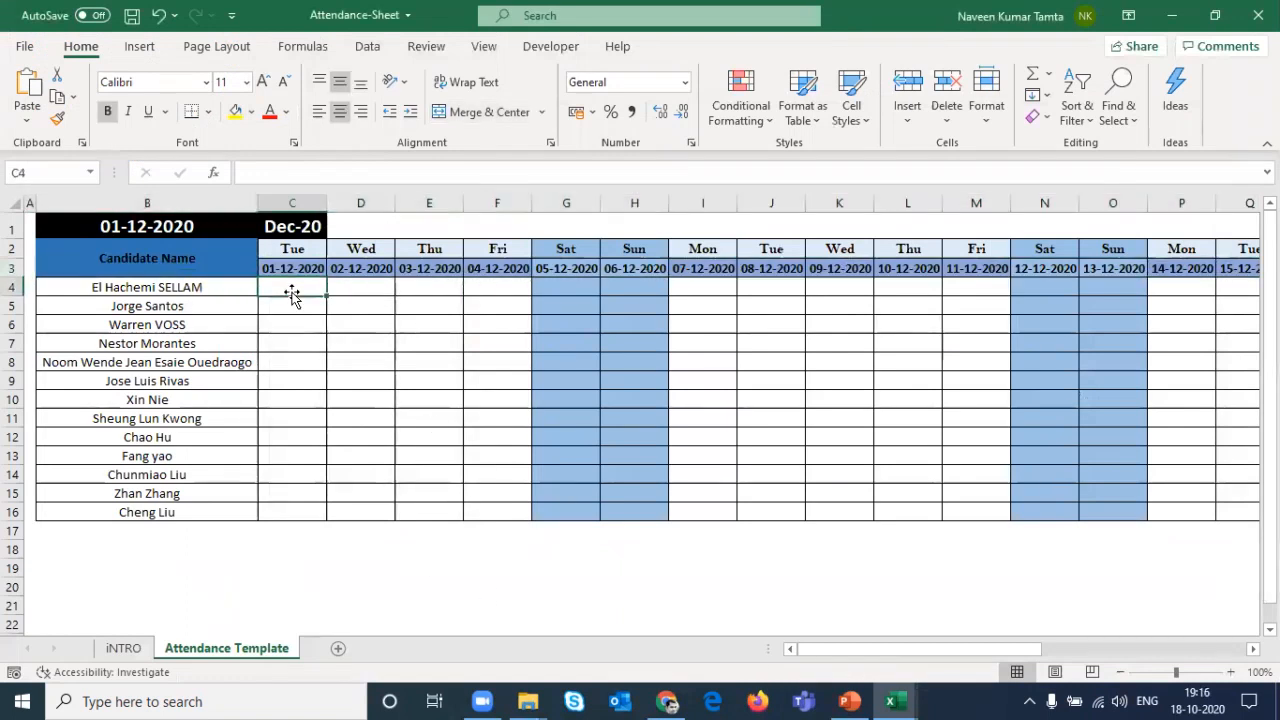
pyautogui.hotkey('alt', 'F11')
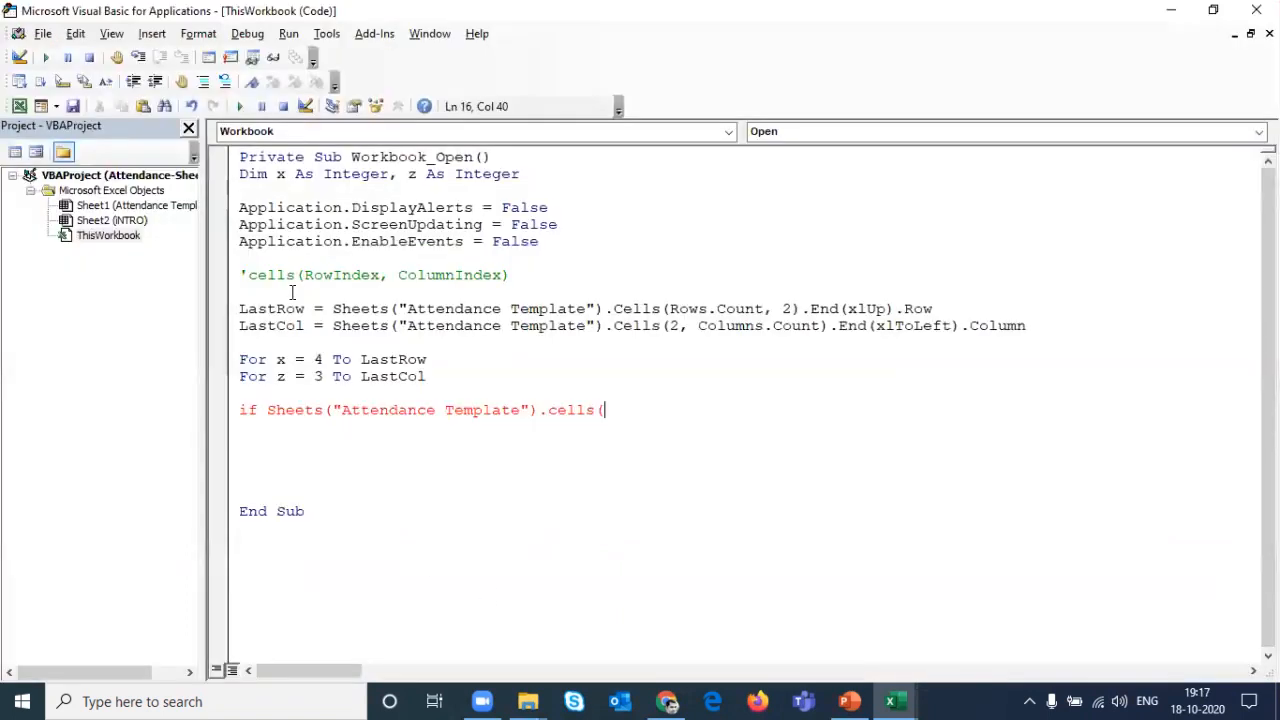
pyautogui.write('2,x).value ')
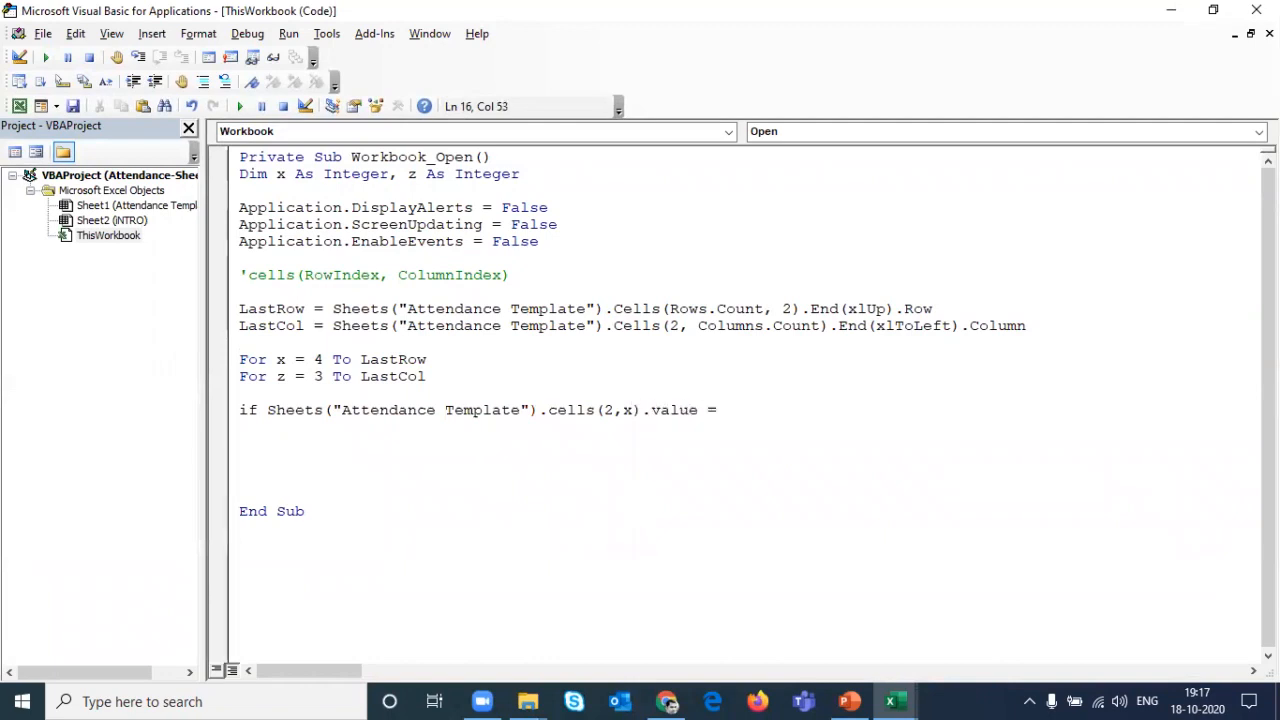
# Step: Compare the condition's value with "Sat" and check the weekday names in row 2 of the sheet
pyautogui.write('= "Sat')
pyautogui.hotkey('alt', 'F11')
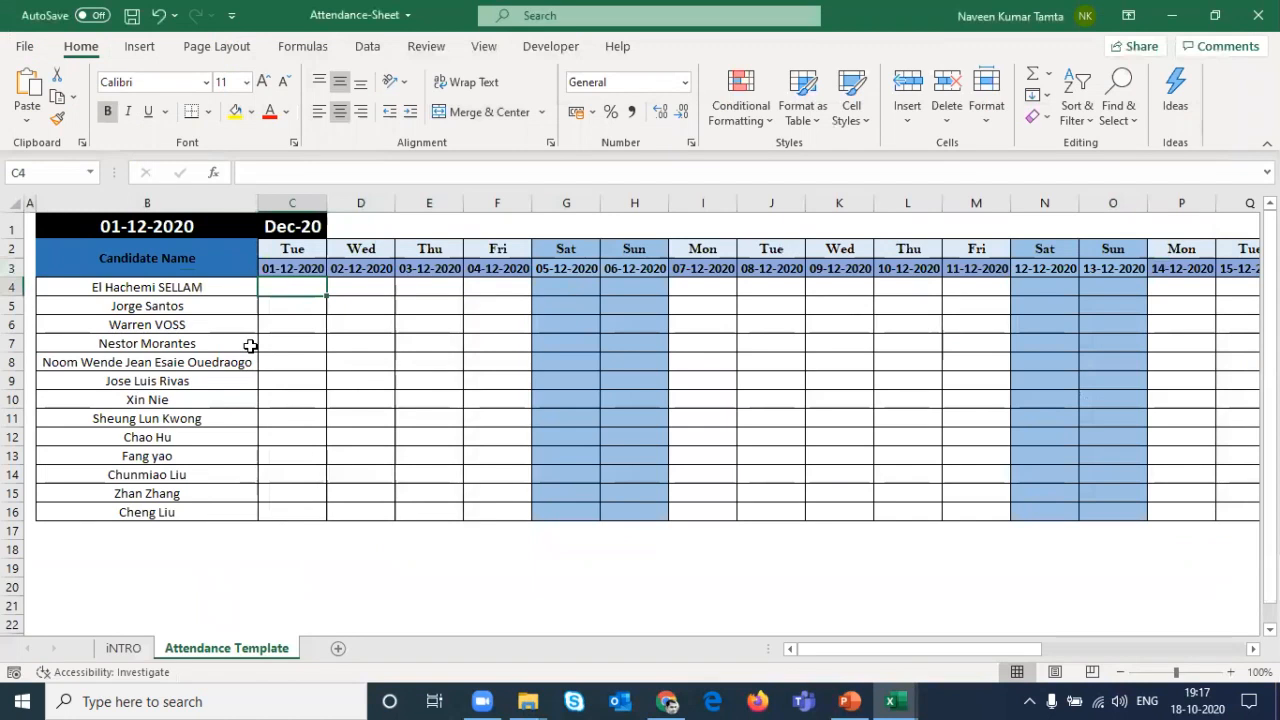
pyautogui.click(13, 249)
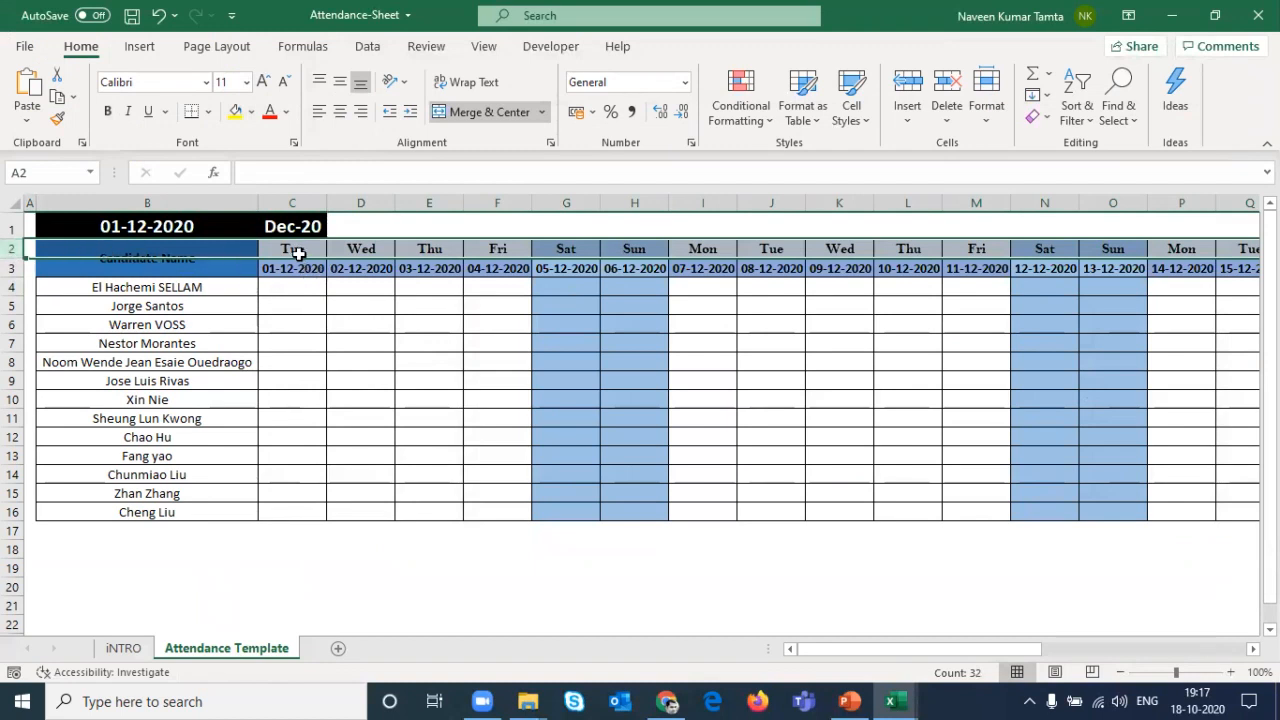
pyautogui.hotkey('alt', 'F11')
pyautogui.hotkey('ctrl', 'Left')
pyautogui.hotkey('ctrl', 'Left')
pyautogui.hotkey('ctrl', 'Left')
pyautogui.press('Down')
pyautogui.press('Down')
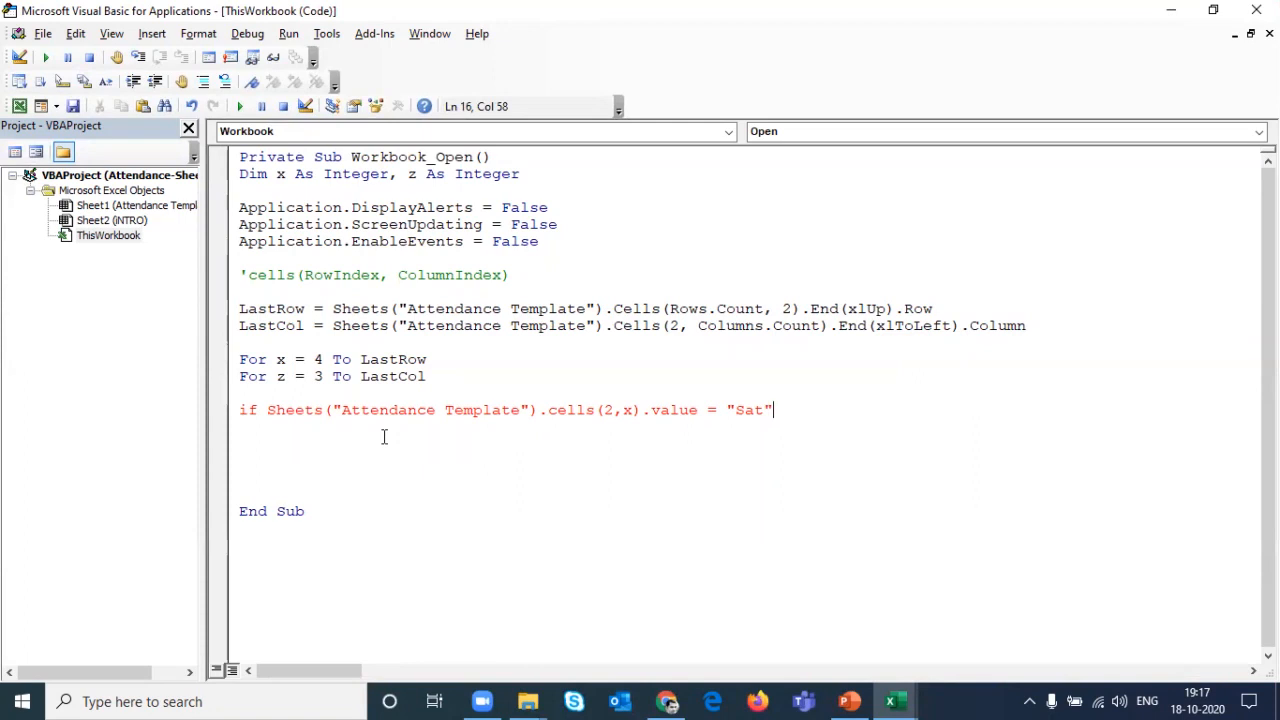
# Step: Set the column index in the If condition's cells reference to z and dismiss the compile message
pyautogui.press('Left')
pyautogui.press('Left')
pyautogui.press('Left')
pyautogui.press('Left')
pyautogui.press('Left')
pyautogui.press('Left')
pyautogui.press('Left')
pyautogui.press('Left')
pyautogui.hotkey('shift', 'Left')
pyautogui.write('z')
pyautogui.press('Down')
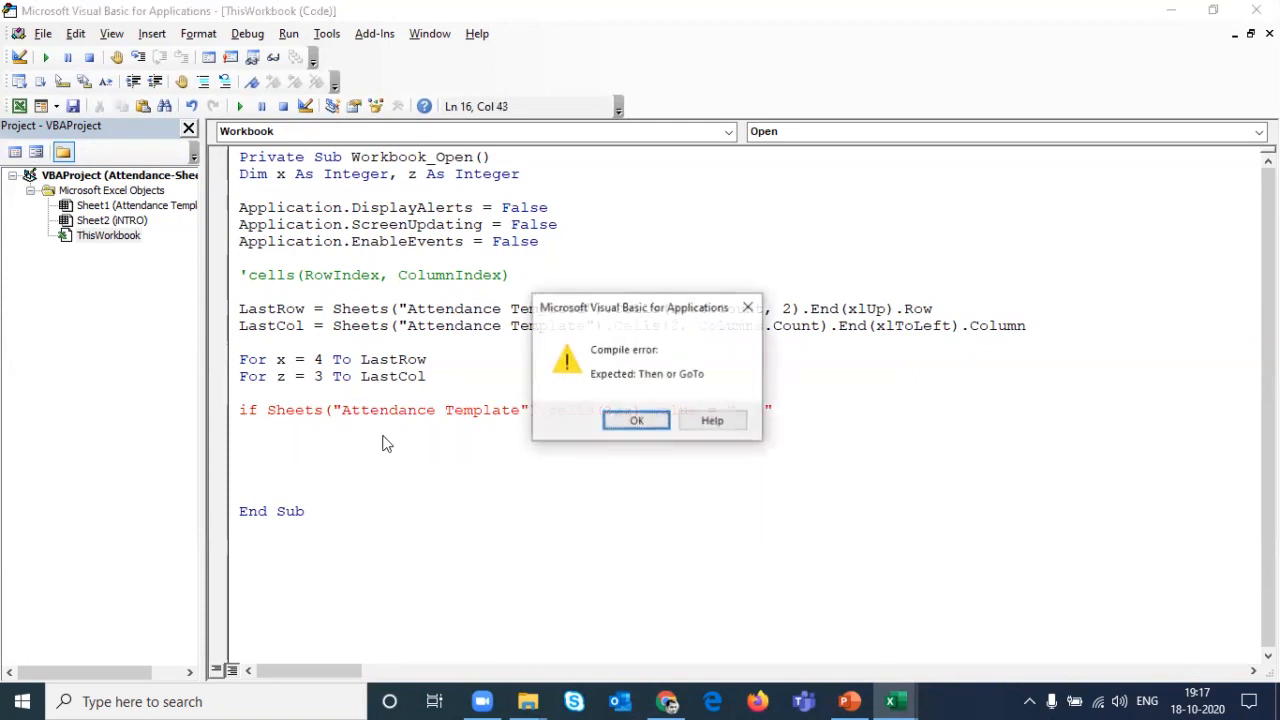
pyautogui.press('Return')
# Step: Review the For z loop's start value and its LastCol end value
pyautogui.press('Up')
pyautogui.press('Up')
pyautogui.press('Left')
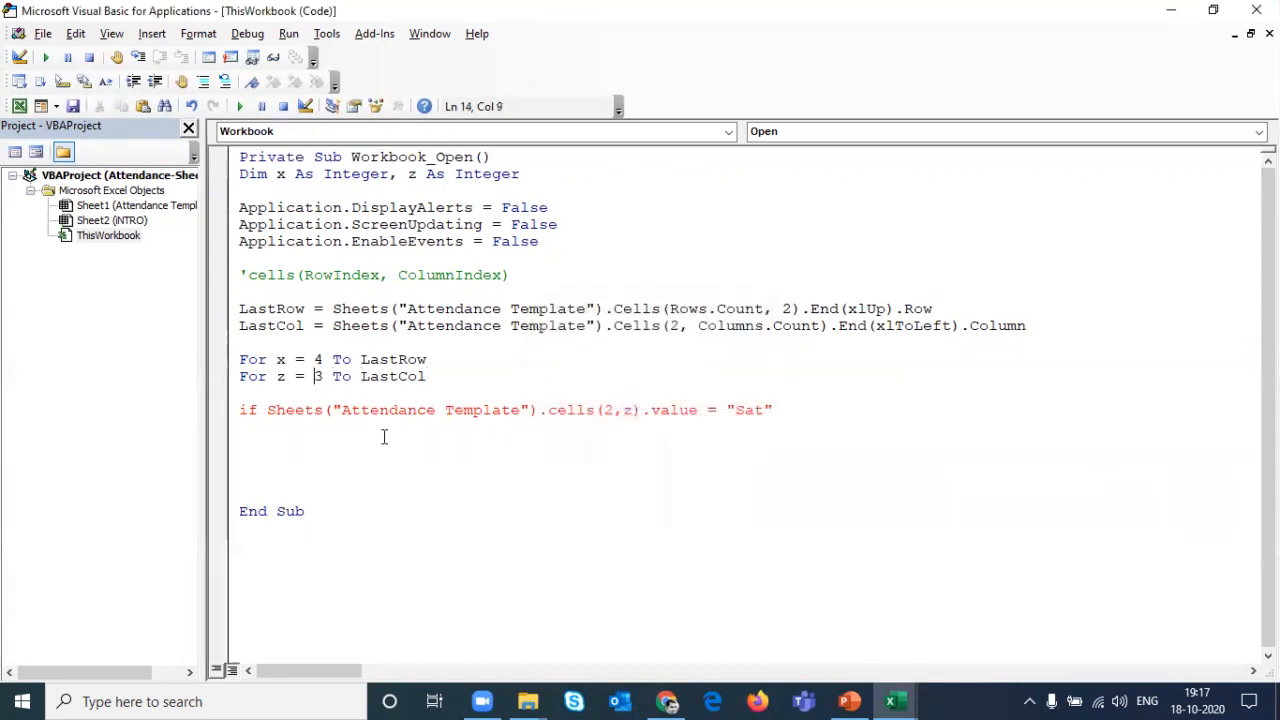
pyautogui.hotkey('ctrl', 'Right')
pyautogui.hotkey('ctrl', 'Right')
pyautogui.hotkey('shift', 'End')
pyautogui.press('Down')
pyautogui.press('Down')
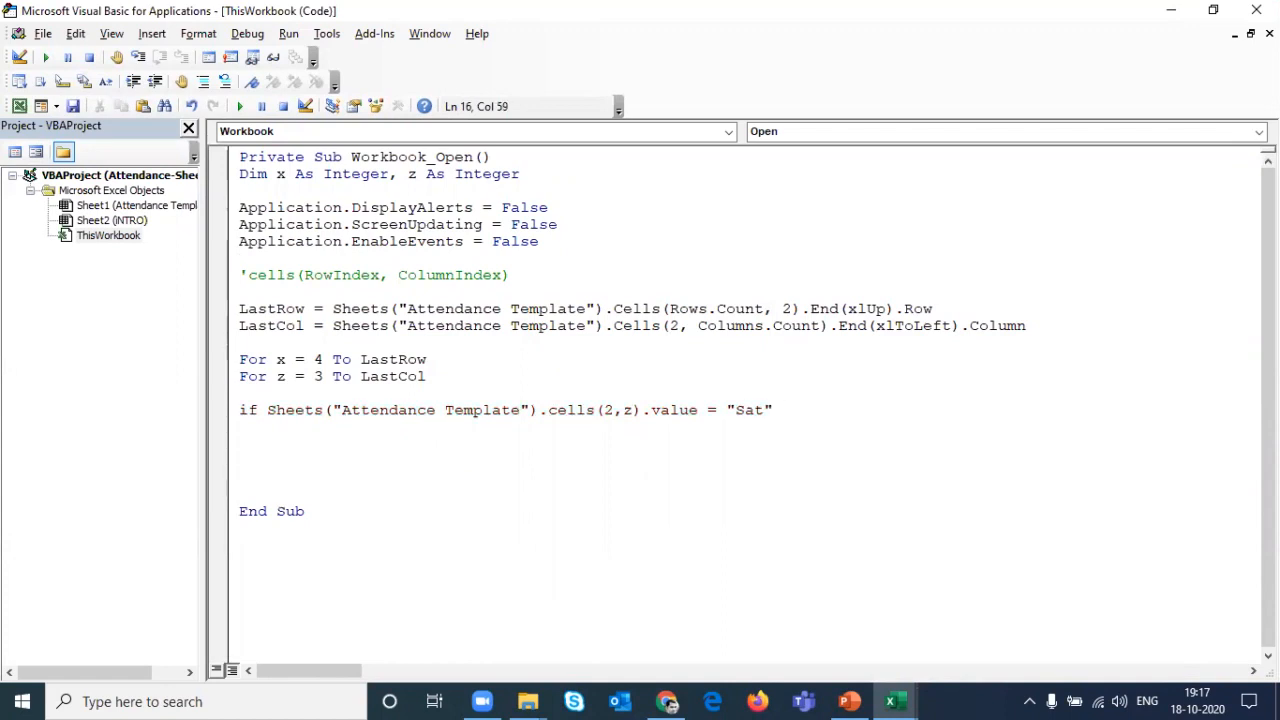
# Step: Continue the If condition with or _ and paste a copy of the Sheets comparison on the following line
pyautogui.write('or')
pyautogui.hotkey('shift', 'Home')
pyautogui.hotkey('shift', 'Right')
pyautogui.hotkey('shift', 'Right')
pyautogui.hotkey('shift', 'Right')
pyautogui.hotkey('ctrl', 'c')
pyautogui.press('Down')
pyautogui.hotkey('ctrl', 'v')
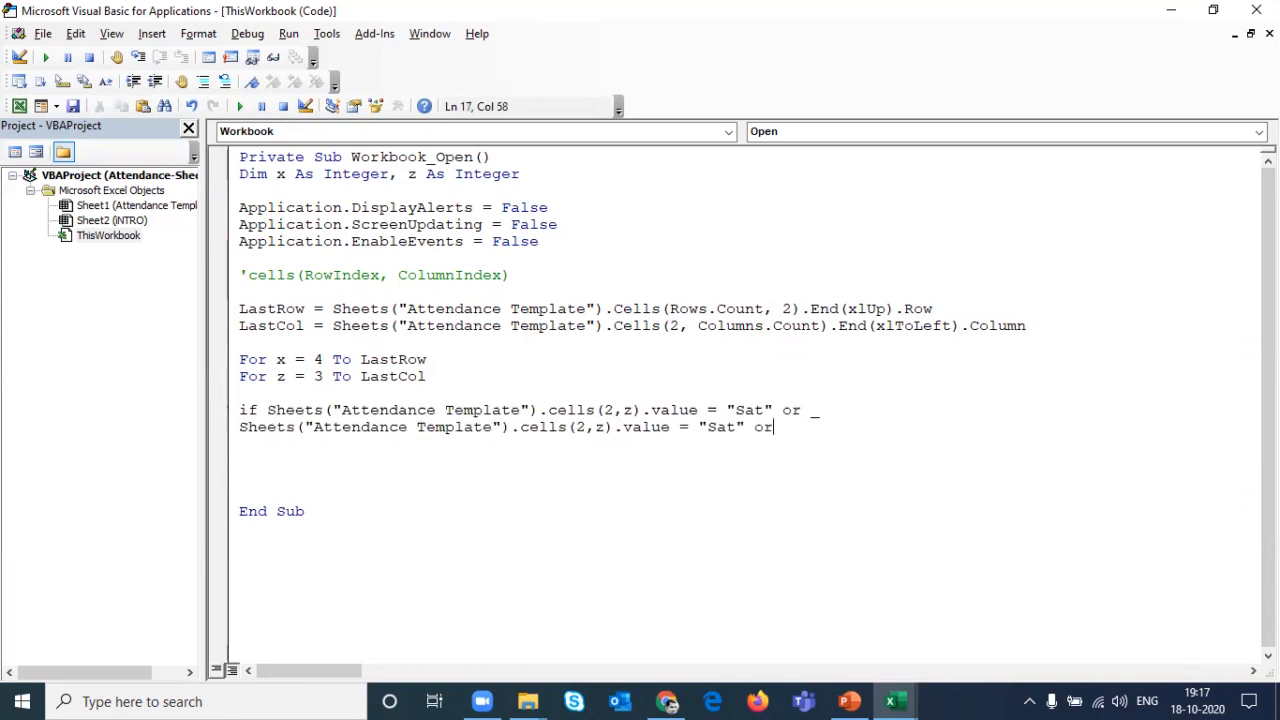
# Step: Set the weekday text in the second comparison to "Sun"
pyautogui.hotkey('shift', 'Left')
pyautogui.hotkey('shift', 'Left')
pyautogui.hotkey('shift', 'Left')
pyautogui.write('sunb')
pyautogui.press('Delete')
pyautogui.press('Delete')
pyautogui.press('BackSpace')
pyautogui.press('BackSpace')
pyautogui.write('Subn')
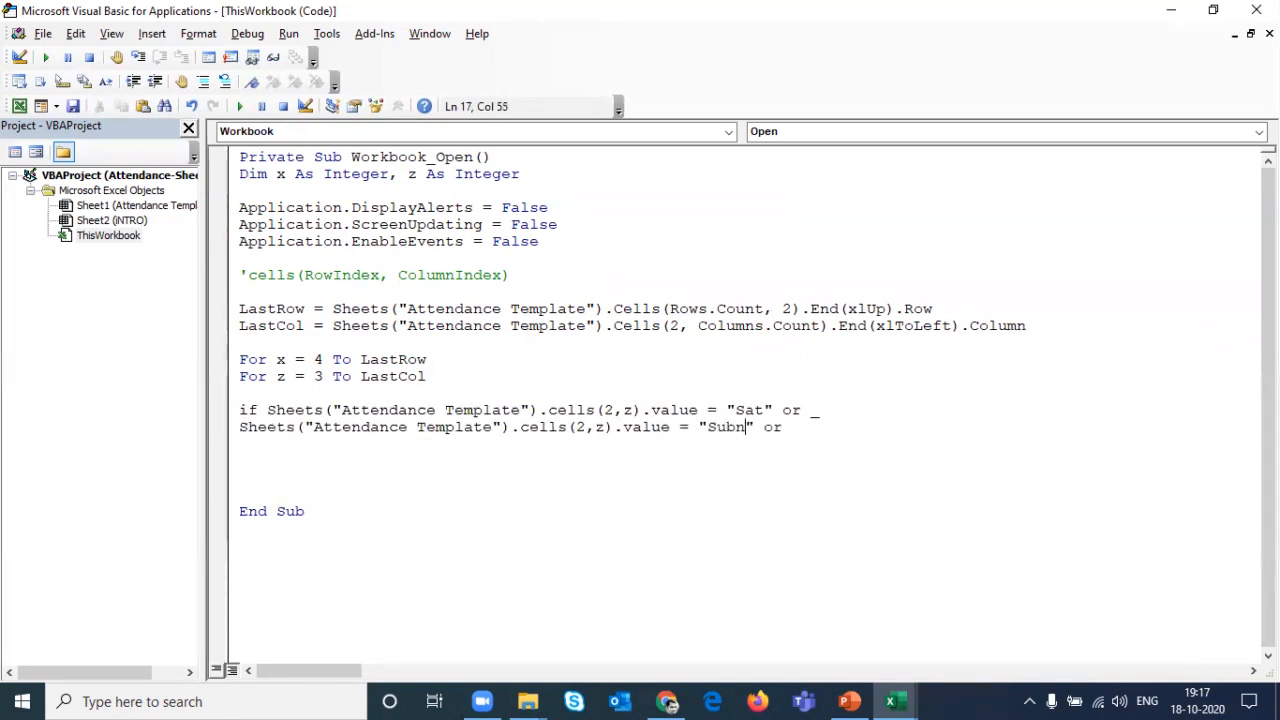
pyautogui.press('Left')
pyautogui.hotkey('shift', 'Left')
pyautogui.press('Delete')
# Step: Replace the trailing or after the "Sun" comparison with Then and start a new line
pyautogui.press('Right')
pyautogui.press('Right')
pyautogui.press('Right')
pyautogui.hotkey('shift', 'End')
pyautogui.write('then')
pyautogui.press('Return')
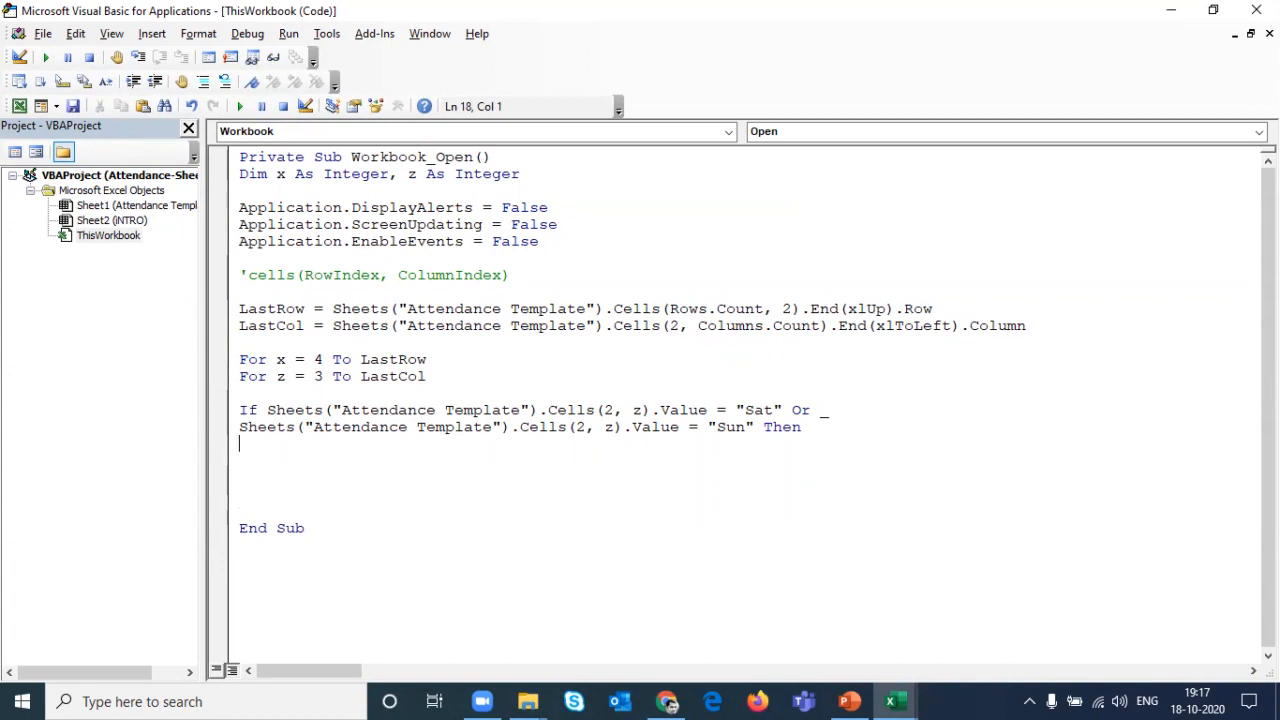
# Step: Copy the Sheets("Attendance Template").Cells(2, z).Value = part of the "Sun" comparison onto a new line below Then
pyautogui.hotkey('ctrl', 'shift', 'Right')
pyautogui.hotkey('ctrl', 'shift', 'Right')
pyautogui.hotkey('ctrl', 'shift', 'Right')
pyautogui.hotkey('ctrl', 'shift', 'Right')
pyautogui.hotkey('ctrl', 'shift', 'Right')
pyautogui.hotkey('ctrl', 'shift', 'Right')
pyautogui.hotkey('ctrl', 'shift', 'Right')
pyautogui.hotkey('ctrl', 'shift', 'Right')
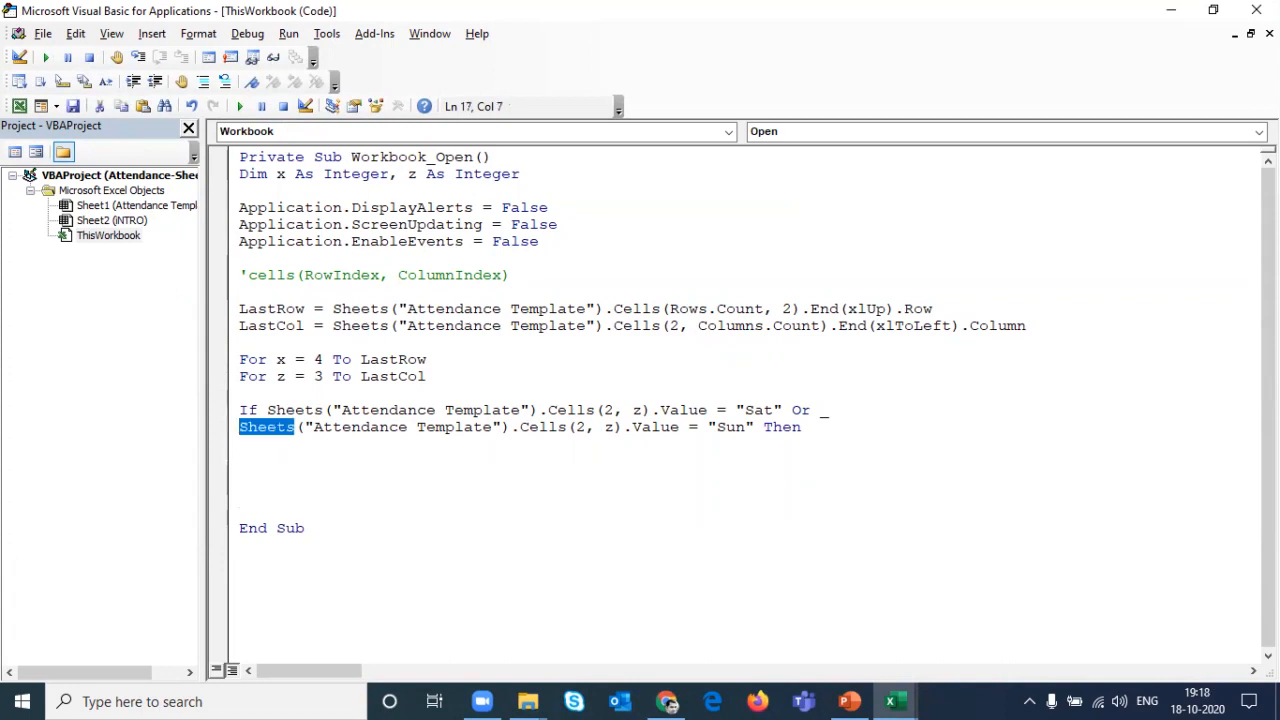
pyautogui.hotkey('ctrl', 'shift', 'Right')
pyautogui.hotkey('shift', 'Left')
pyautogui.hotkey('ctrl', 'c')
pyautogui.press('End')
pyautogui.press('Return')
pyautogui.hotkey('ctrl', 'v')
# Step: Change the row index in the pasted Cells reference to x, giving Cells(x, z)
pyautogui.press('Left')
pyautogui.press('Left')
pyautogui.press('Left')
pyautogui.press('Left')
pyautogui.press('Left')
pyautogui.press('Left')
pyautogui.hotkey('shift', 'Right')
pyautogui.write('x')
pyautogui.press('Right')
pyautogui.press('Right')
pyautogui.press('Right')
pyautogui.press('Right')
pyautogui.press('Right')
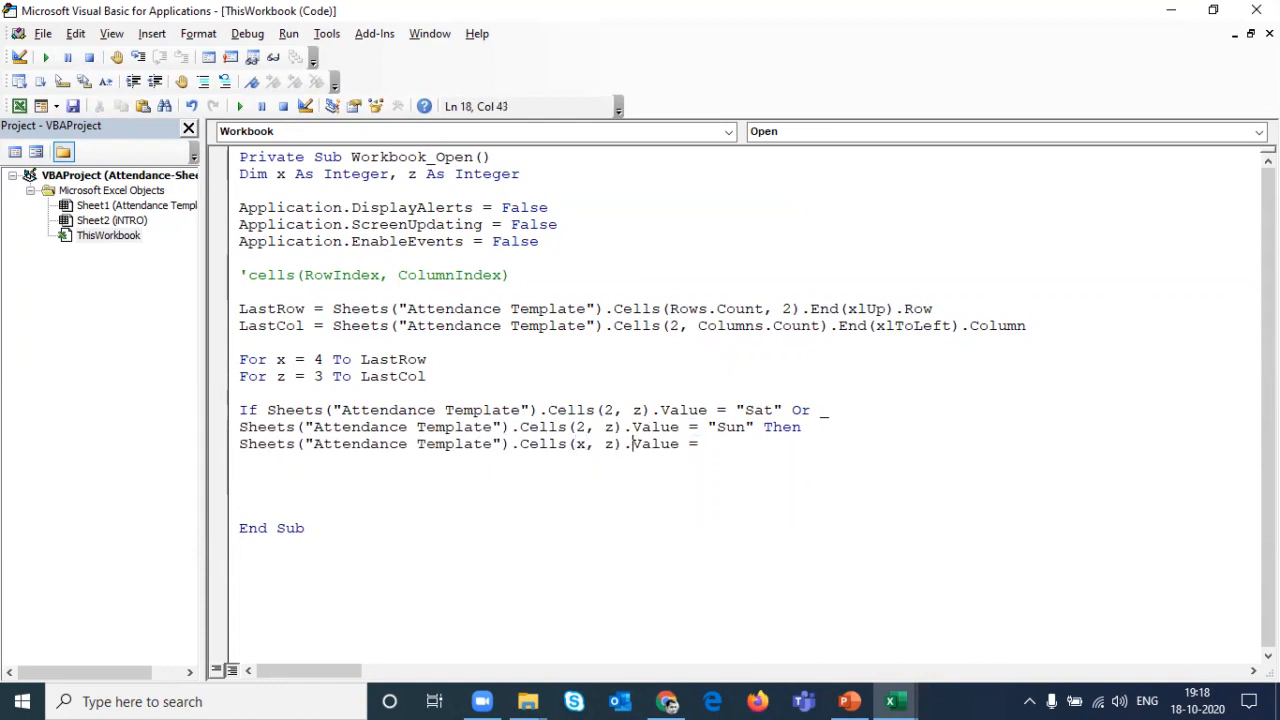
# Step: Check the first date column's attendance cells in the worksheet and complete the Cells(x, z).Value assignment with "WO"
pyautogui.hotkey('alt', 'F11')
pyautogui.hotkey('alt', 'F11')
pyautogui.hotkey('alt', 'F11')
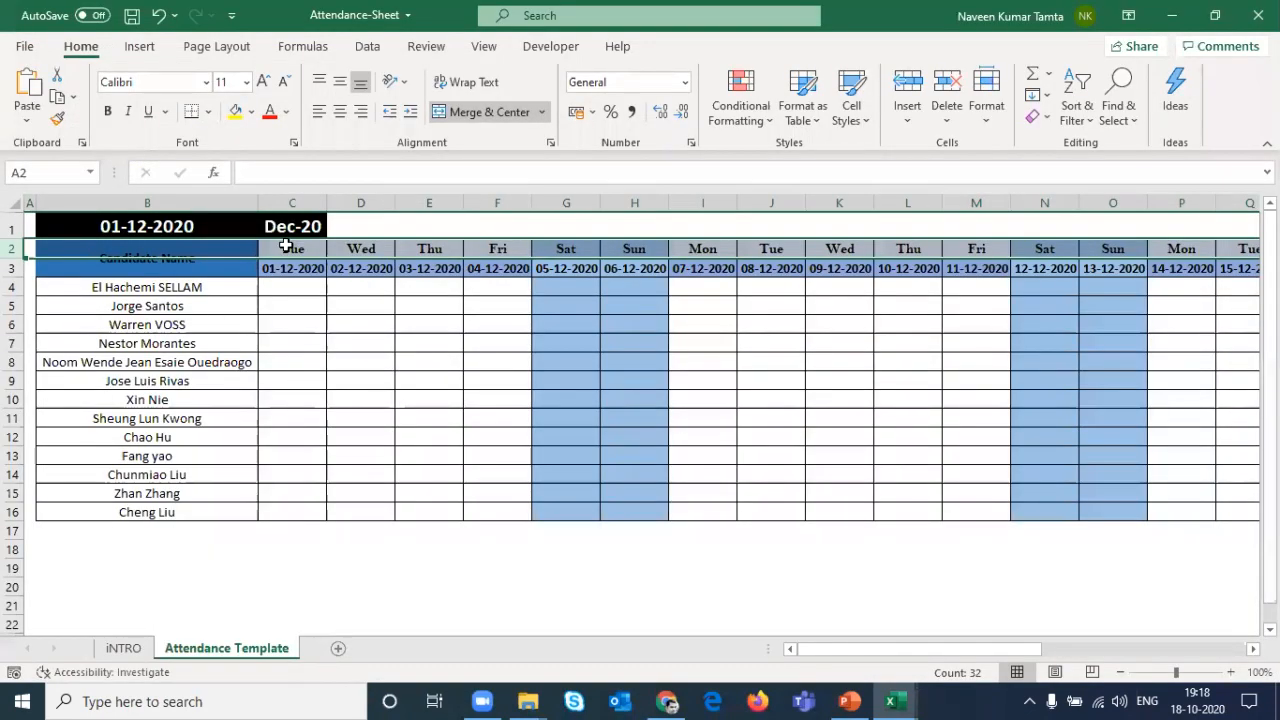
pyautogui.moveTo(289, 288); pyautogui.dragTo(300, 514)
pyautogui.hotkey('alt', 'F11')
pyautogui.click(305, 513)
pyautogui.press('Up')
pyautogui.press('Up')
pyautogui.press('Up')
pyautogui.write('"WO"')
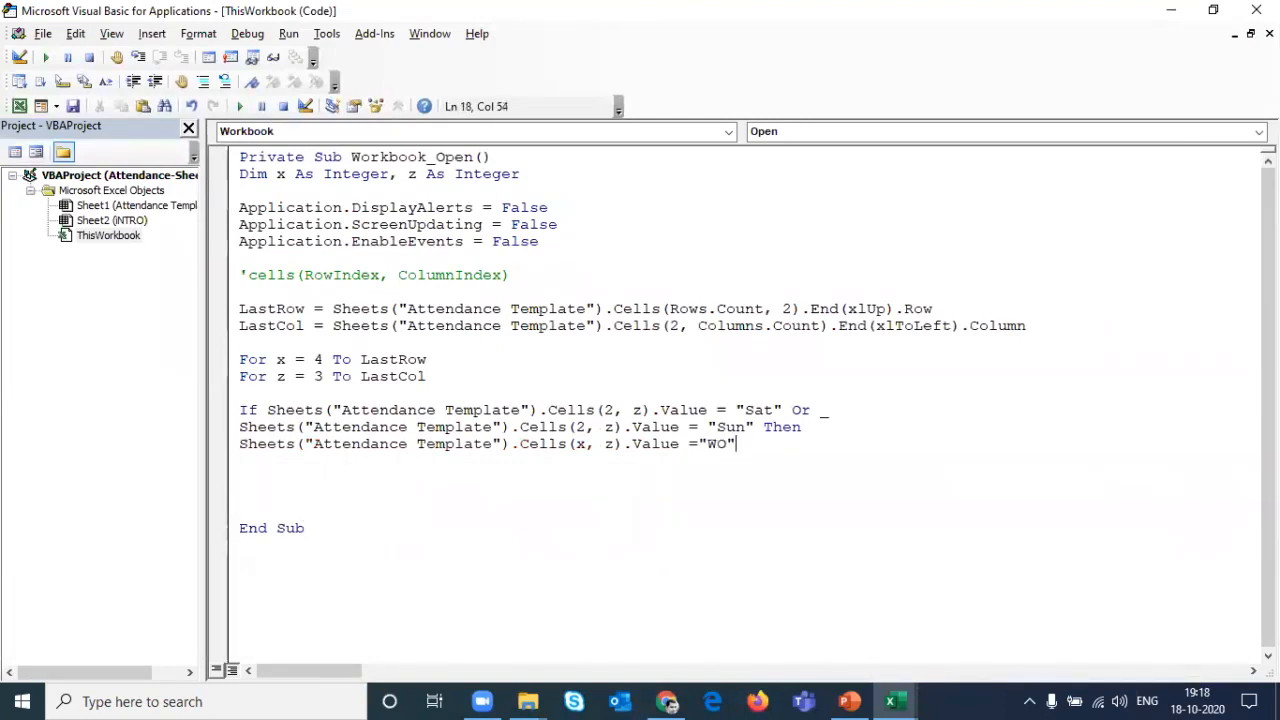
# Step: Add an Else line and paste a copy of the "WO" assignment line beneath it
pyautogui.press('Return')
pyautogui.write('lse')
pyautogui.write('e')
pyautogui.hotkey('shift', 'End')
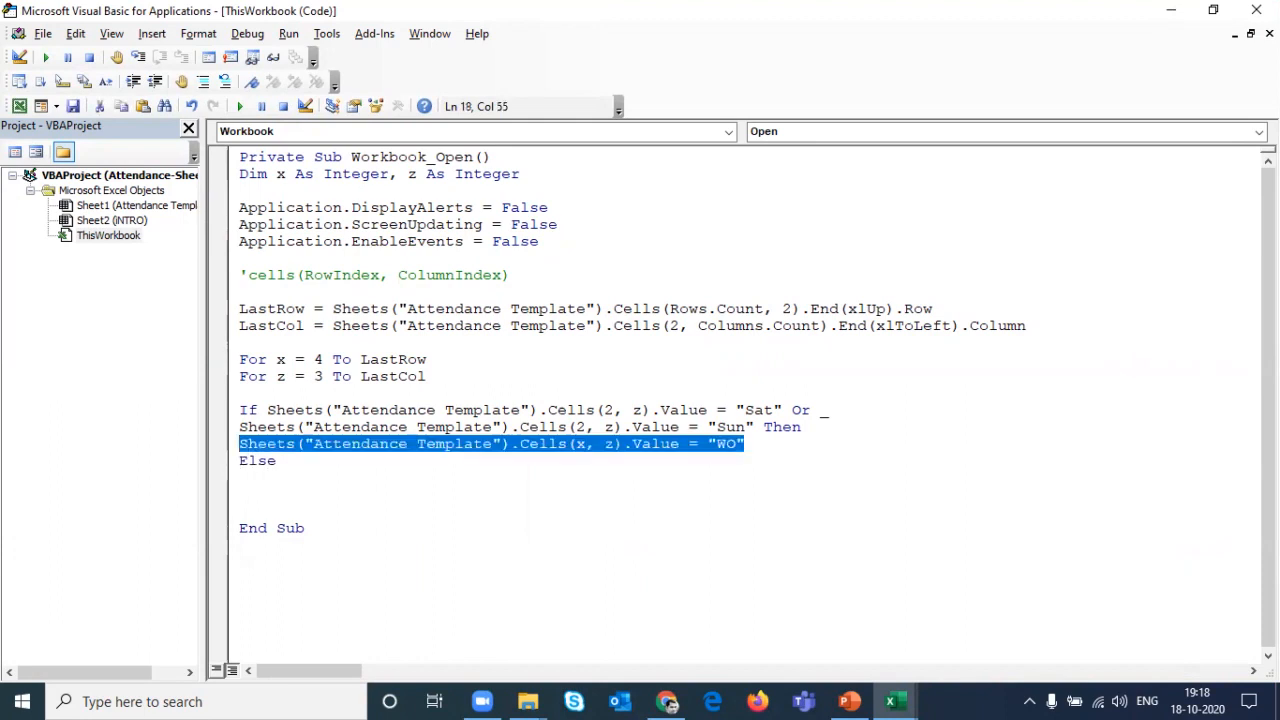
pyautogui.hotkey('ctrl', 'c')
pyautogui.press('Down')
pyautogui.press('Down')
pyautogui.hotkey('ctrl', 'v')
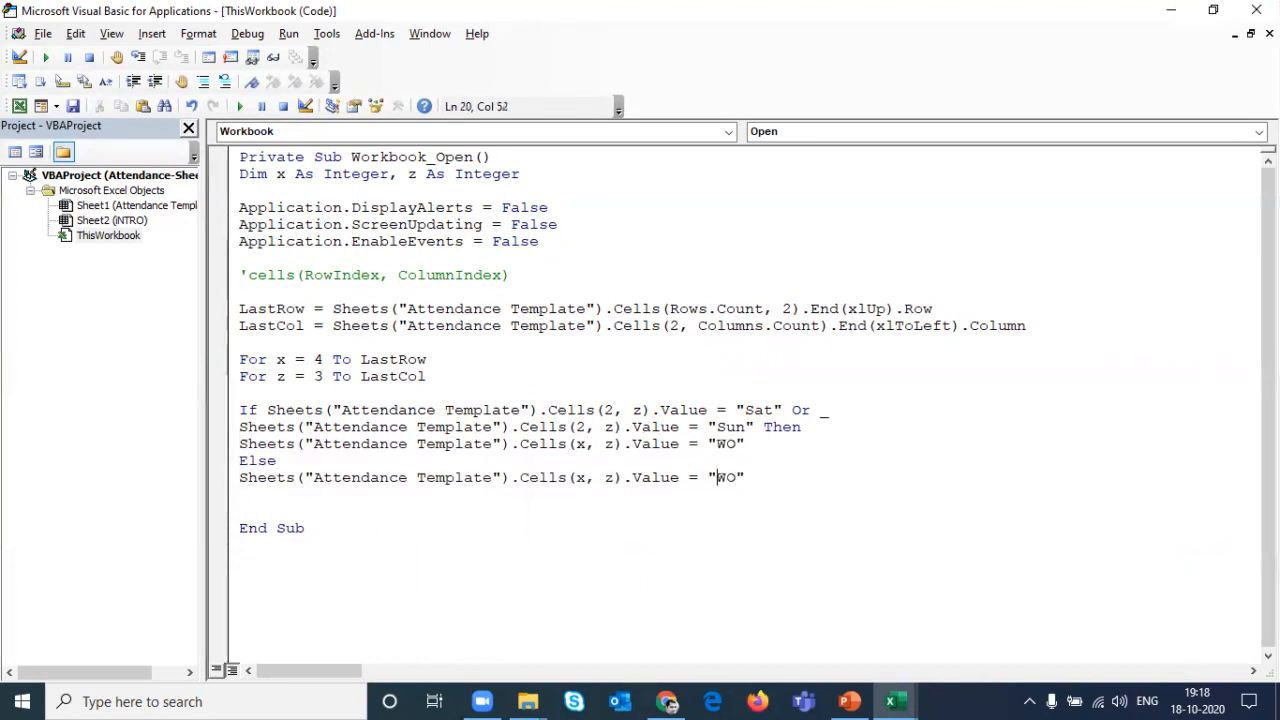
# Step: Set the value assigned in the Else branch to an empty string ""
pyautogui.hotkey('shift', 'Right')
pyautogui.hotkey('shift', 'Right')
pyautogui.press('Delete')
pyautogui.press('Down')
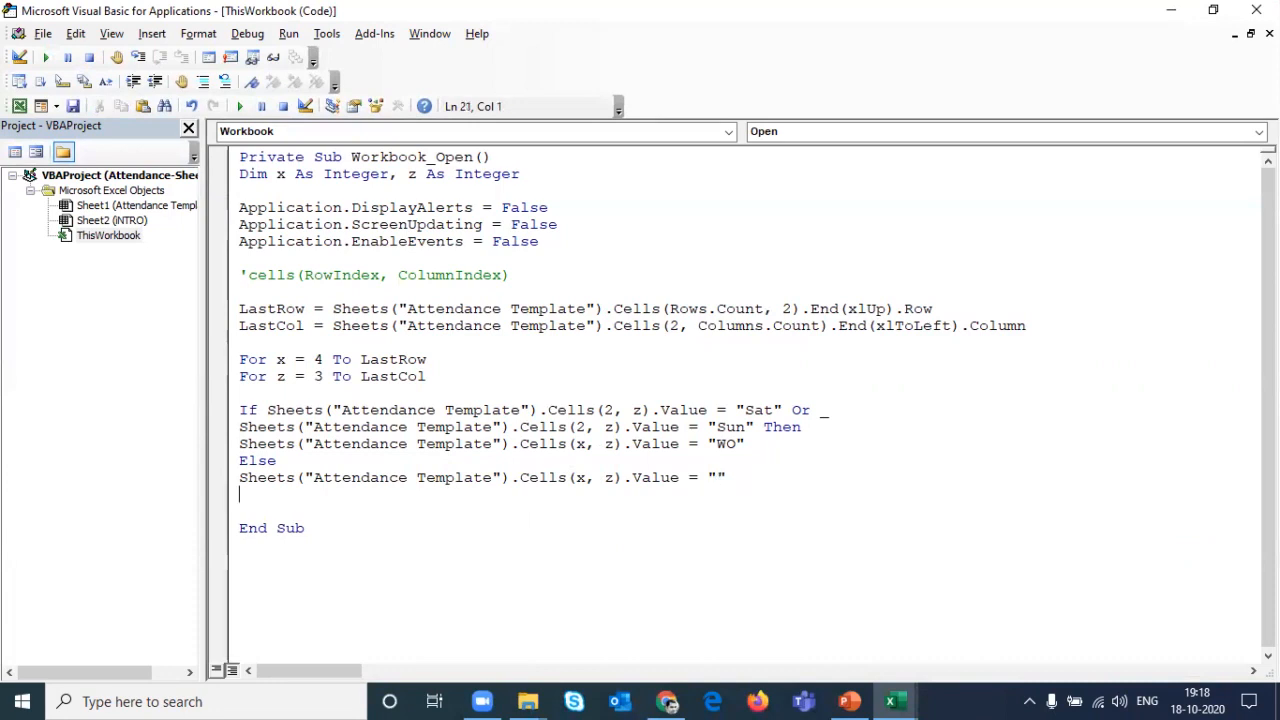
# Step: Add blank lines after the Else assignment and close the condition with End If
pyautogui.press('Return')
pyautogui.press('Return')
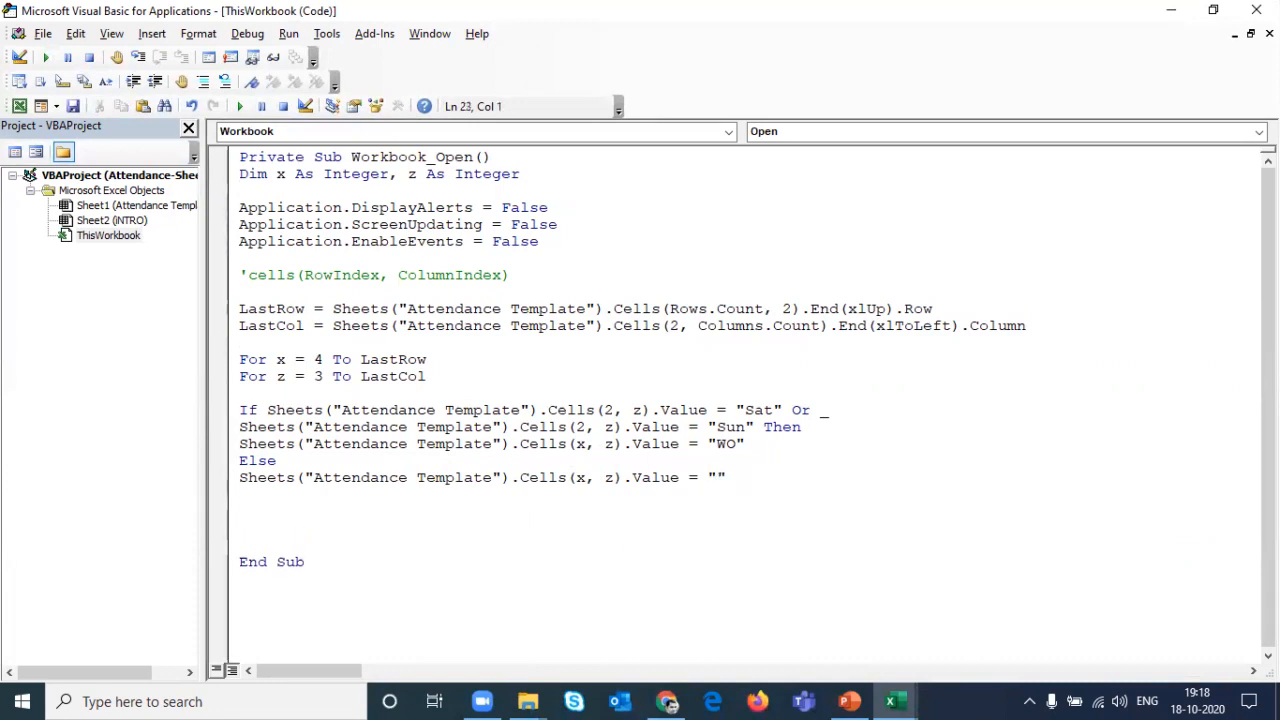
pyautogui.click(239, 443)
pyautogui.click(239, 527)
pyautogui.press('Return')
pyautogui.click(239, 460)
pyautogui.doubleClick(240, 410)
pyautogui.click(267, 460)
pyautogui.write('end if')
pyautogui.press('Return')
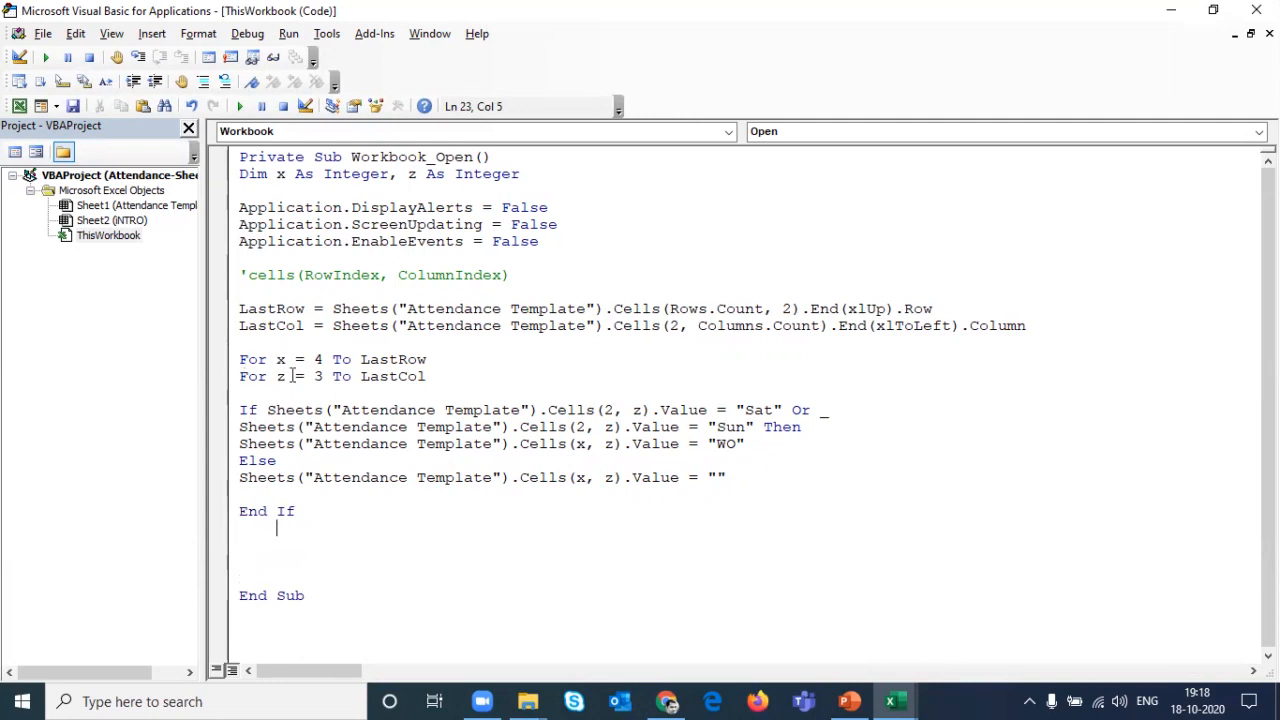
# Step: Close both loops with Next z followed by Next x on indented lines below End If
pyautogui.write('next x')
pyautogui.press('Return')
pyautogui.write('next x')
pyautogui.press('Return')
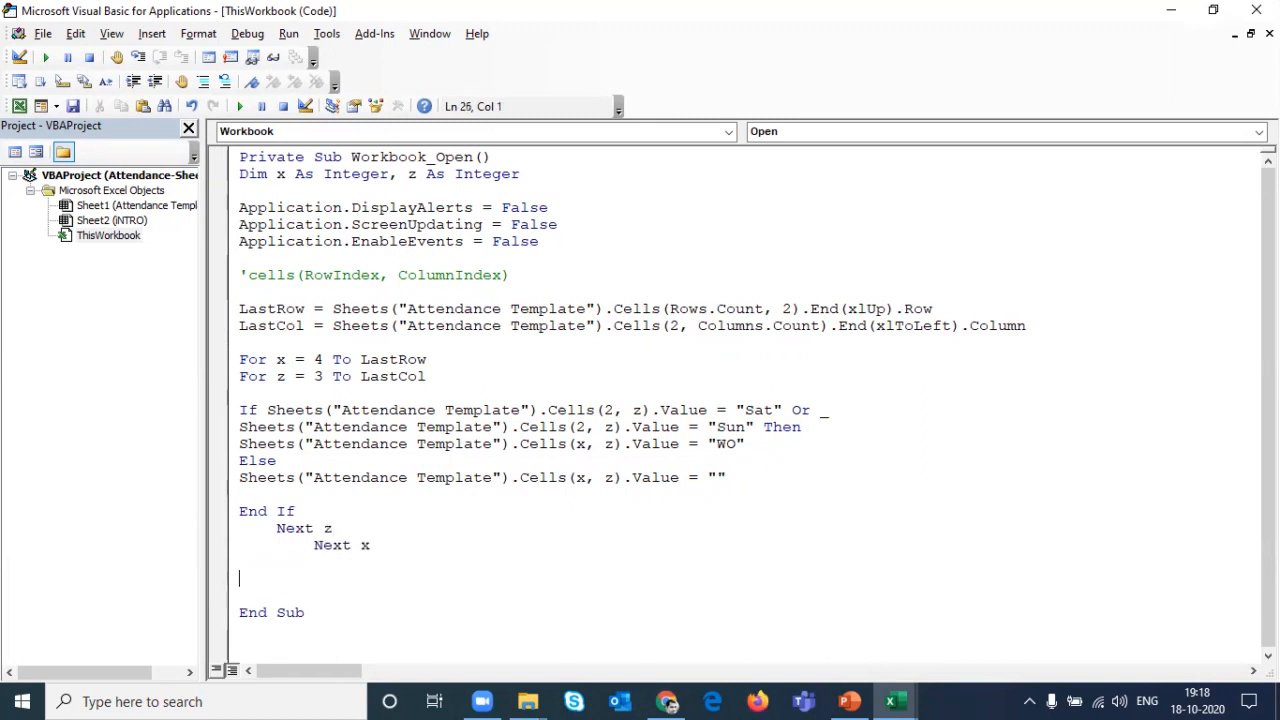
# Step: Copy the DisplayAlerts, ScreenUpdating and EnableEvents lines and paste them below Next x
pyautogui.press('Left')
pyautogui.press('Up')
pyautogui.press('Up')
pyautogui.press('Up')
pyautogui.press('Up')
pyautogui.press('Up')
pyautogui.press('Up')
pyautogui.press('Up')
pyautogui.press('Up')
pyautogui.press('Up')
pyautogui.press('Up')
pyautogui.press('Up')
pyautogui.press('Up')
pyautogui.press('Up')
pyautogui.press('Up')
pyautogui.press('Up')
pyautogui.press('Up')
pyautogui.press('Up')
pyautogui.press('Up')
pyautogui.press('Up')
pyautogui.press('Up')
pyautogui.press('Home')
pyautogui.hotkey('shift', 'Down')
pyautogui.hotkey('shift', 'Down')
pyautogui.hotkey('shift', 'Down')
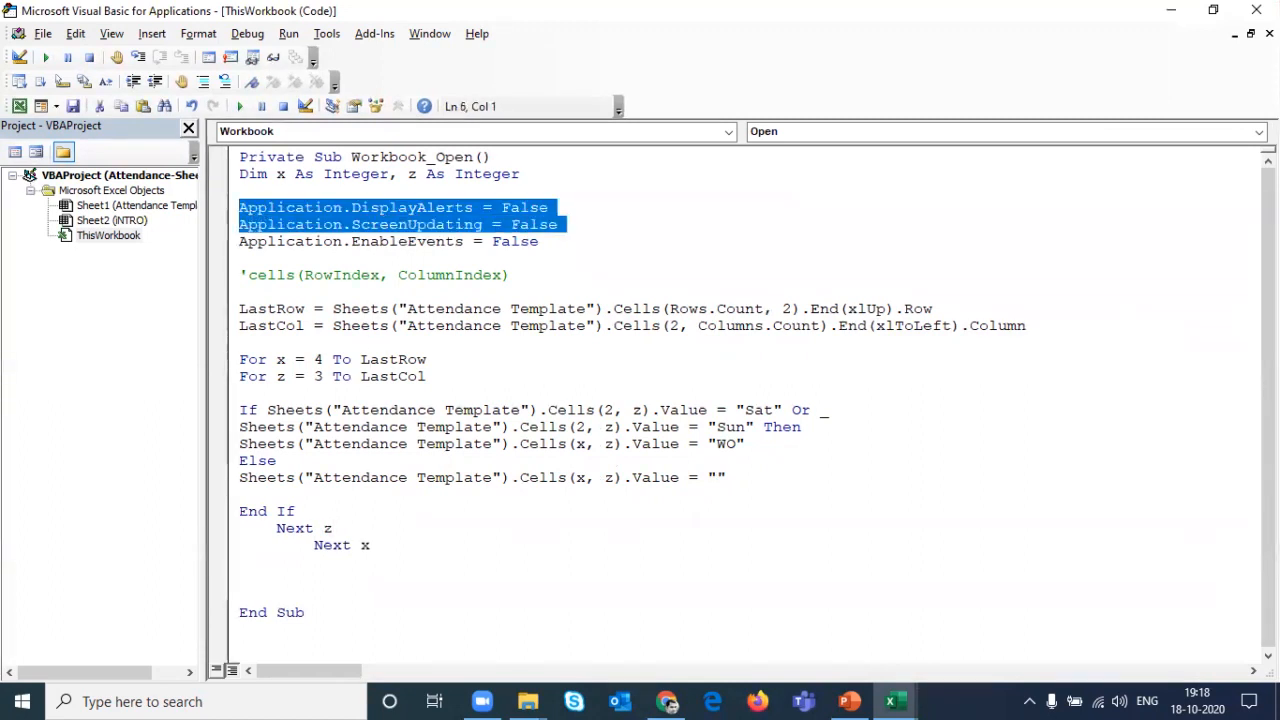
pyautogui.press('Down')
pyautogui.press('Down')
pyautogui.press('Down')
pyautogui.press('Down')
pyautogui.press('Down')
pyautogui.press('Down')
pyautogui.press('Down')
pyautogui.press('Down')
pyautogui.press('Down')
pyautogui.press('Down')
pyautogui.press('Down')
pyautogui.press('Down')
pyautogui.press('Down')
pyautogui.press('Down')
pyautogui.press('Down')
pyautogui.press('Down')
pyautogui.press('Down')
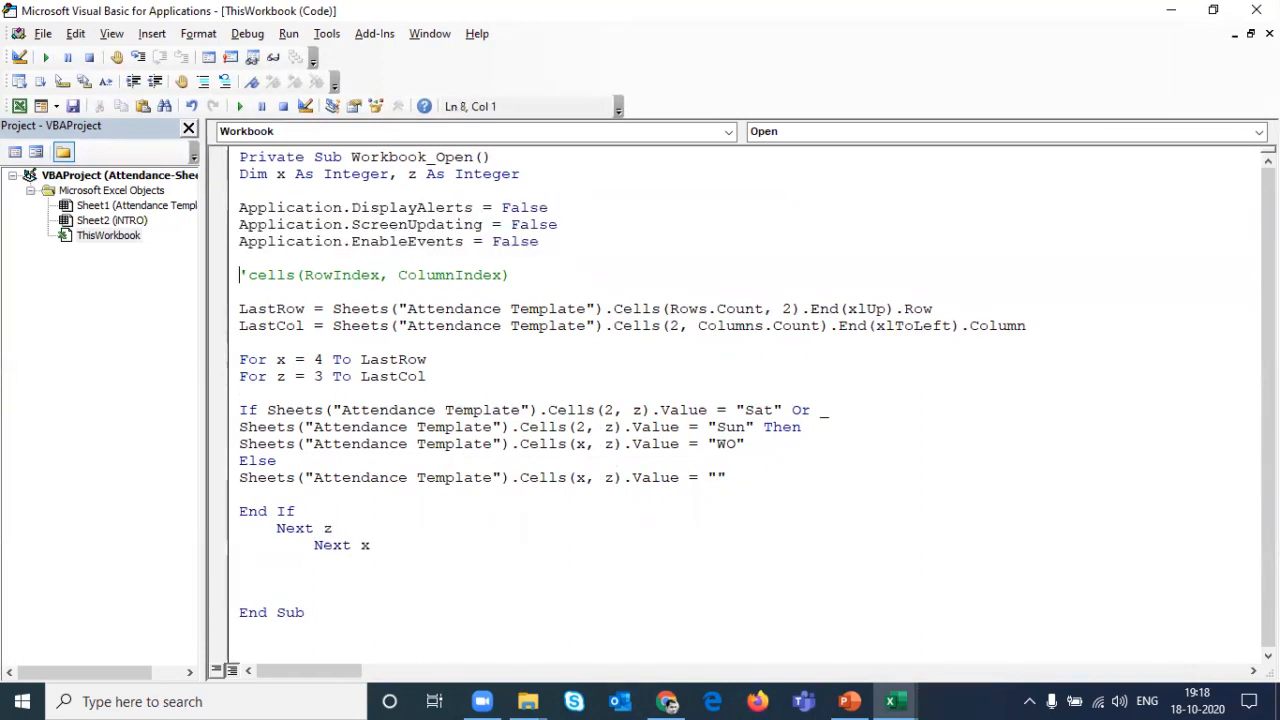
pyautogui.press('Return')
pyautogui.hotkey('ctrl', 'v')
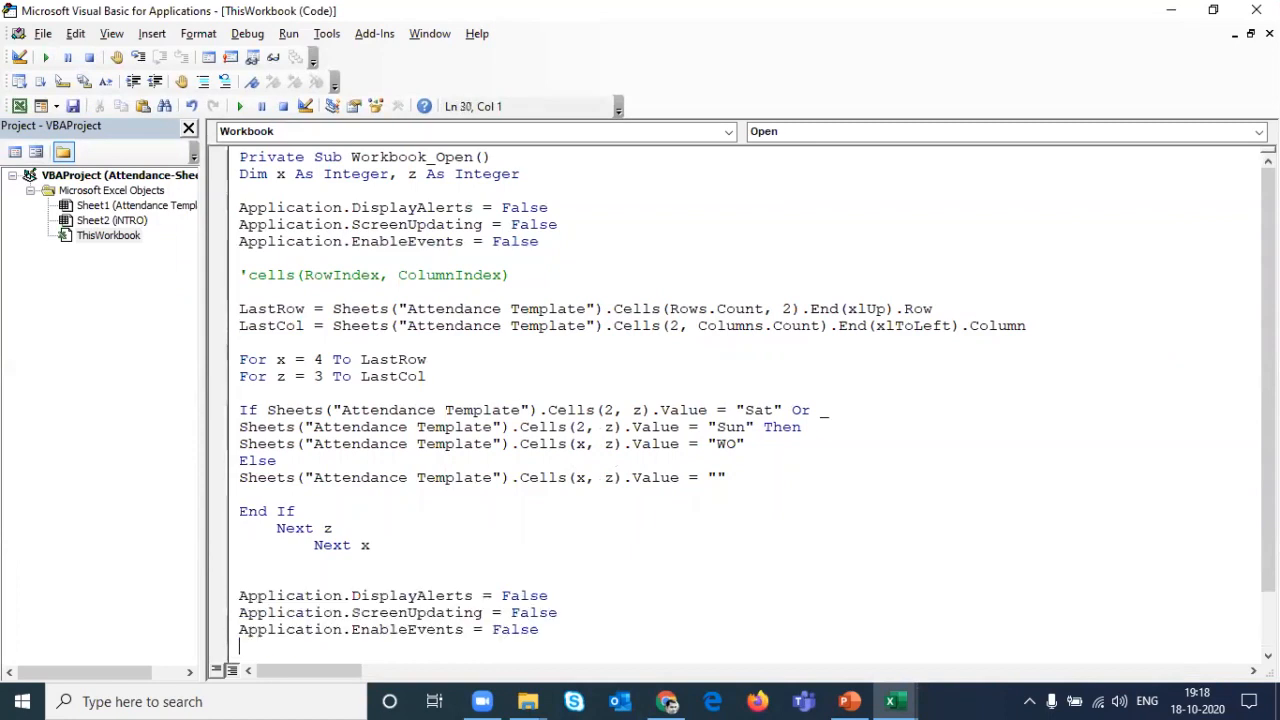
# Step: Set DisplayAlerts, ScreenUpdating and EnableEvents to True in the pasted lines at the macro's end
pyautogui.press('Up')
pyautogui.press('End')
pyautogui.hotkey('ctrl', 'shift', 'Left')
pyautogui.write('true')
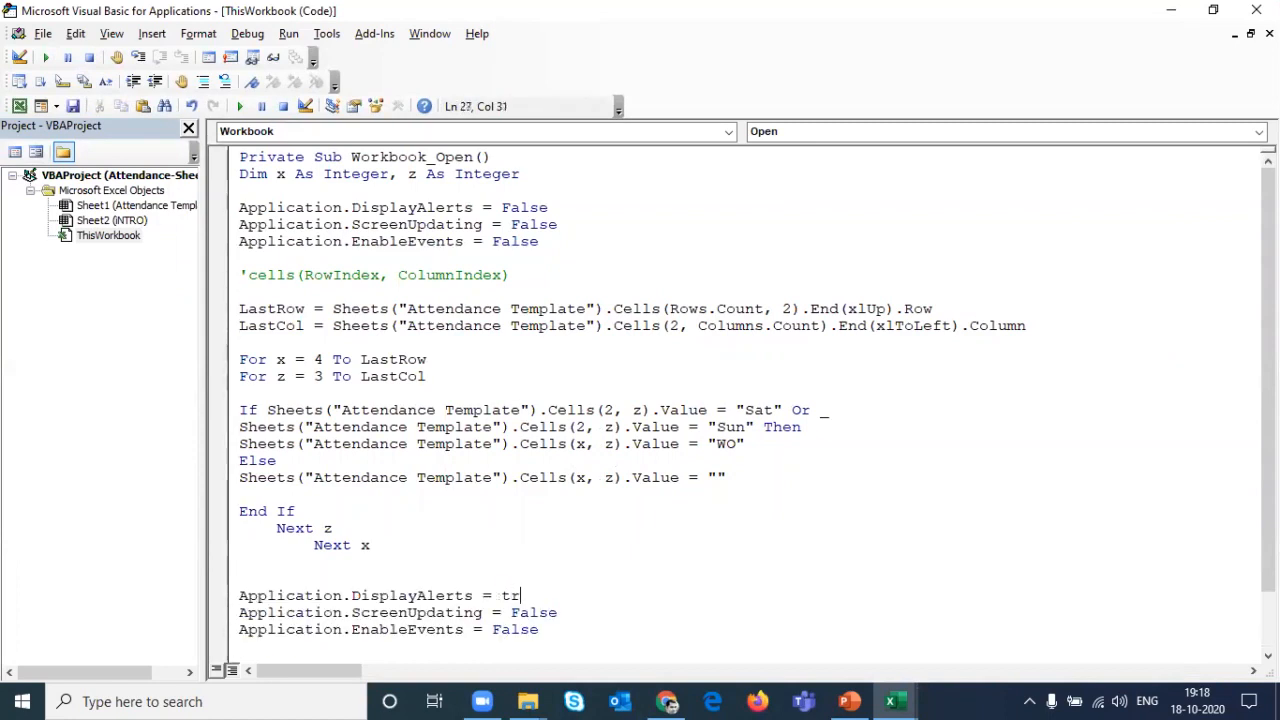
pyautogui.hotkey('ctrl', 'shift', 'Left')
pyautogui.press('Down')
pyautogui.hotkey('shift', 'End')
pyautogui.write('true')
pyautogui.press('Down')
pyautogui.hotkey('ctrl', 'shift', 'Left')
pyautogui.write('true')
# Step: Copy Sheets("Attendance Template"). from the If line and paste it on a new line above the cells(RowIndex, ColumnIndex) comment
pyautogui.press('Up')
pyautogui.press('Up')
pyautogui.press('Up')
pyautogui.press('Up')
pyautogui.press('Up')
pyautogui.press('Up')
pyautogui.press('Up')
pyautogui.press('Up')
pyautogui.press('Up')
pyautogui.press('Up')
pyautogui.press('Up')
pyautogui.press('Up')
pyautogui.press('Up')
pyautogui.press('Up')
pyautogui.press('Up')
pyautogui.press('Up')
pyautogui.press('Up')
pyautogui.press('Up')
pyautogui.press('Up')
pyautogui.press('Down')
pyautogui.press('Down')
pyautogui.press('Down')
pyautogui.hotkey('ctrl', 'Left')
pyautogui.hotkey('ctrl', 'shift', 'Right')
pyautogui.hotkey('ctrl', 'shift', 'Right')
pyautogui.hotkey('ctrl', 'shift', 'Right')
pyautogui.hotkey('ctrl', 'shift', 'Right')
pyautogui.hotkey('ctrl', 'shift', 'Right')
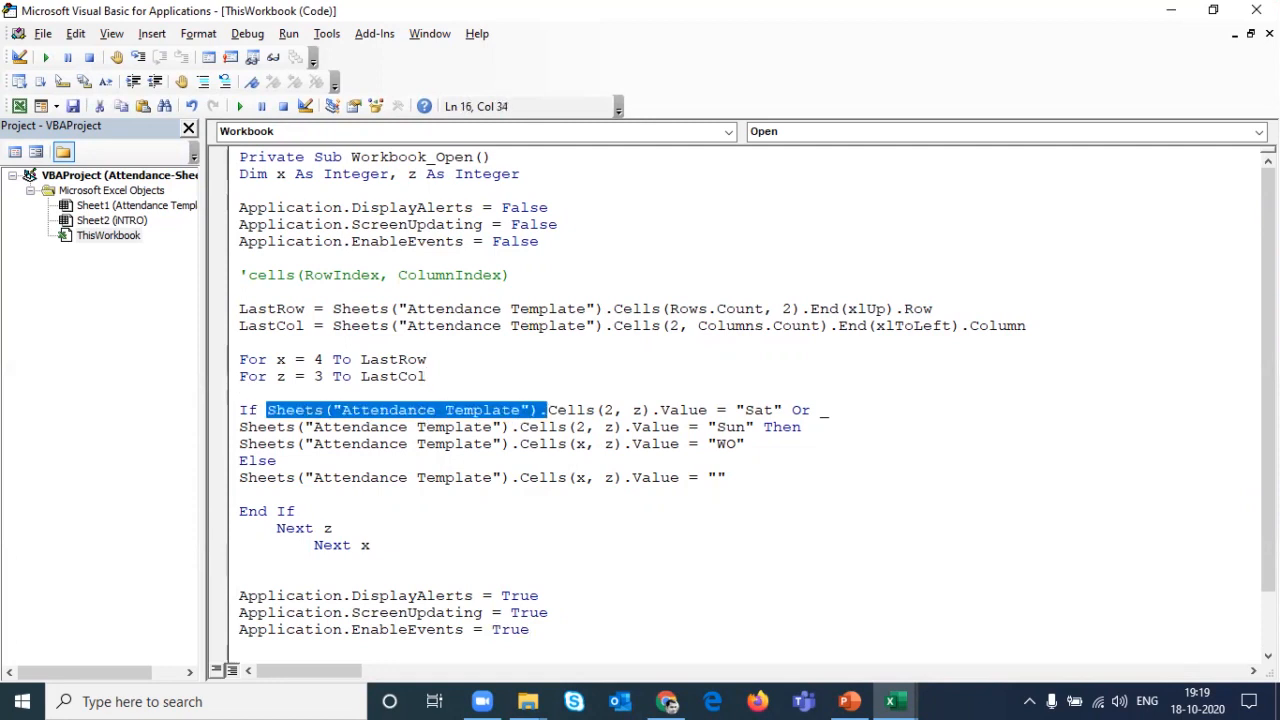
pyautogui.press('Up')
pyautogui.press('Up')
pyautogui.press('Up')
pyautogui.press('Up')
pyautogui.press('Up')
pyautogui.press('Up')
pyautogui.press('Up')
pyautogui.press('Up')
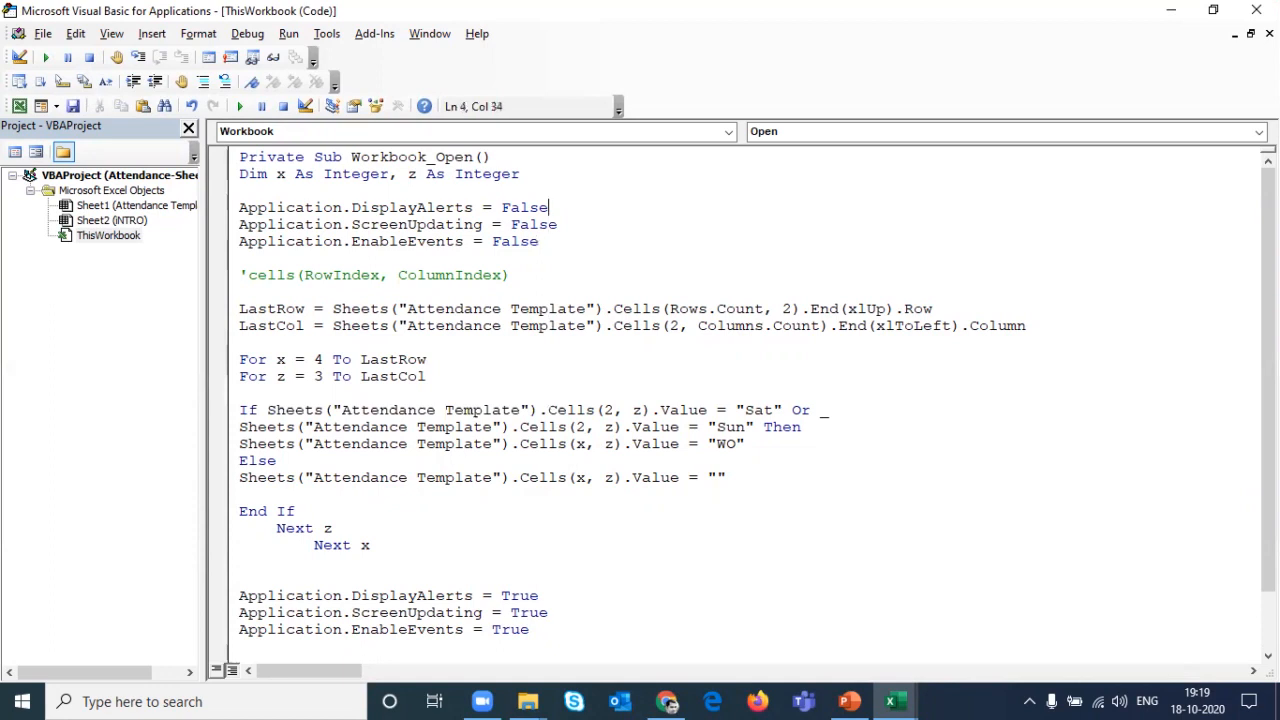
pyautogui.press('Return')
pyautogui.press('Return')
pyautogui.press('Up')
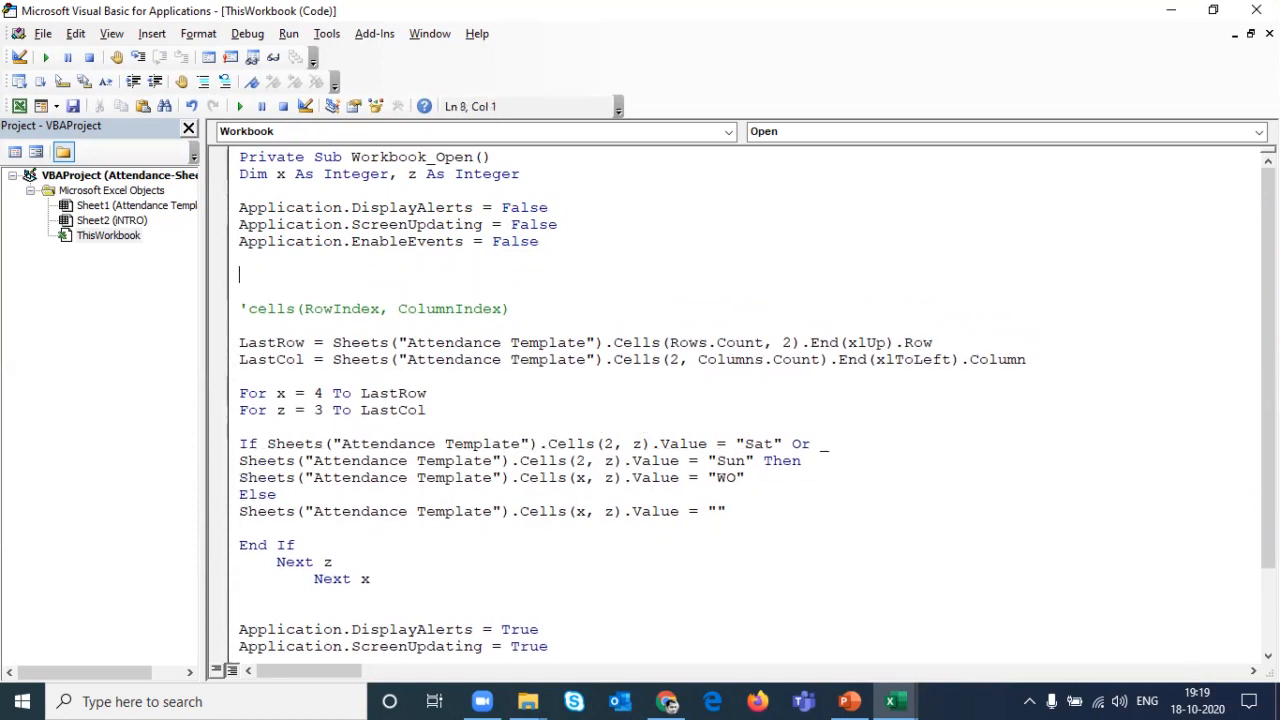
pyautogui.hotkey('ctrl', 'v')
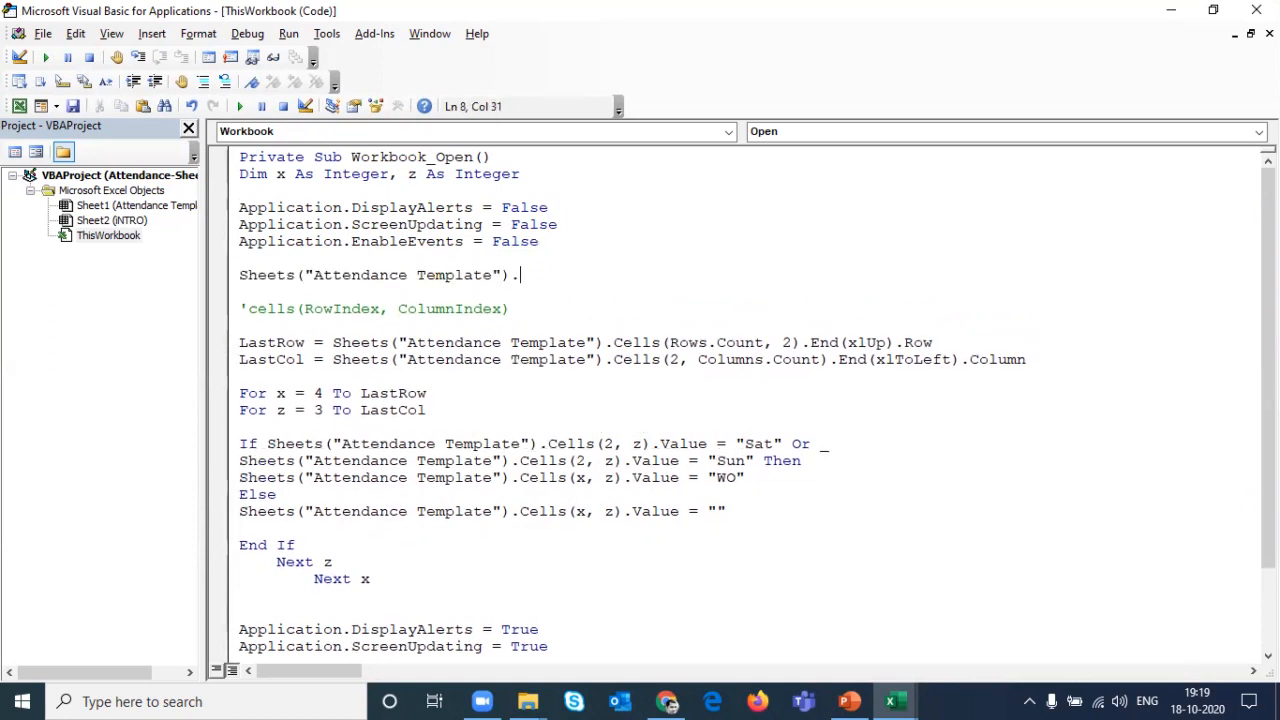
# Step: Complete the Sheets("Attendance Template") line above the cells(RowIndex, ColumnIndex) comment with the Select method
pyautogui.write('select')
pyautogui.press('Down')
pyautogui.hotkey('ctrl', 'shift', 'Left')
pyautogui.hotkey('ctrl', 'shift', 'Left')
pyautogui.hotkey('ctrl', 'shift', 'Left')
pyautogui.hotkey('ctrl', 'shift', 'Left')
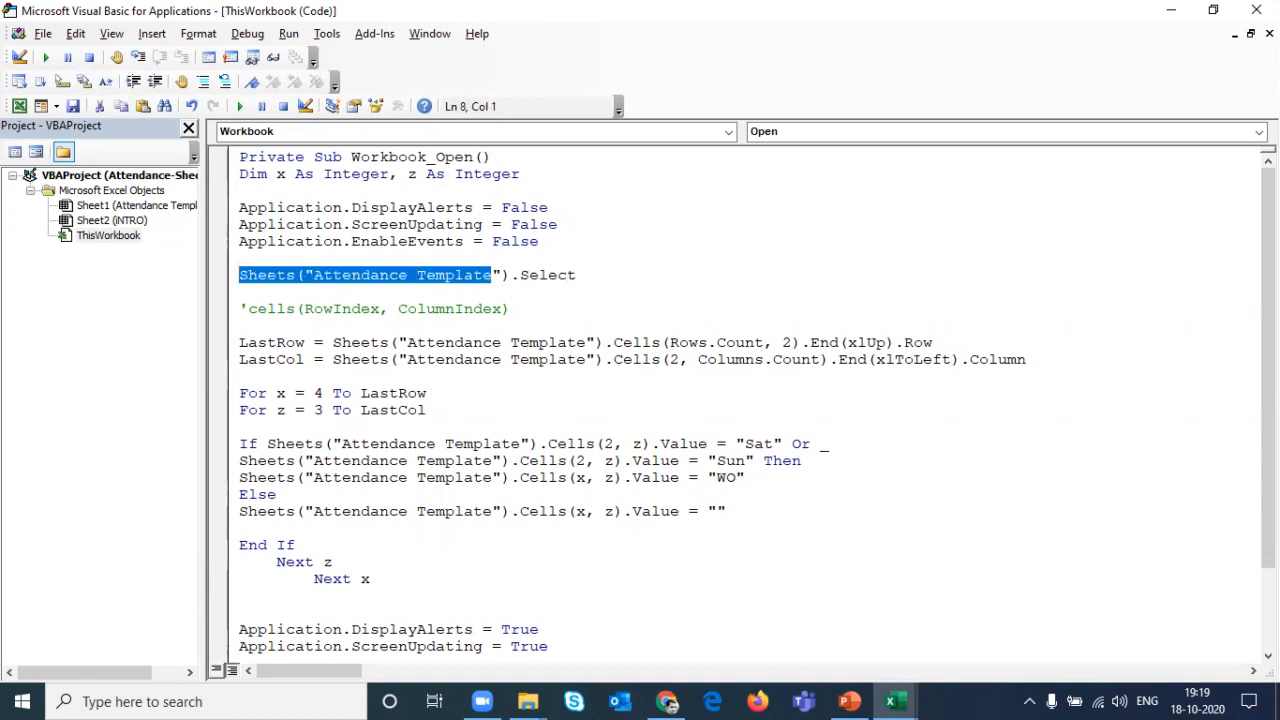
# Step: Review the Workbook_Open code from the sheet selection line through the loops and back up, and close the VBA editor
pyautogui.press('Down')
pyautogui.press('Down')
pyautogui.press('Down')
pyautogui.press('Down')
pyautogui.press('Down')
pyautogui.press('Down')
pyautogui.press('Down')
pyautogui.press('Down')
pyautogui.press('Down')
pyautogui.press('Down')
pyautogui.press('Down')
pyautogui.press('Down')
pyautogui.press('Down')
pyautogui.press('Down')
pyautogui.press('Down')
pyautogui.press('Down')
pyautogui.press('Down')
pyautogui.press('Down')
pyautogui.press('Down')
pyautogui.press('Down')
pyautogui.press('Down')
pyautogui.press('Down')
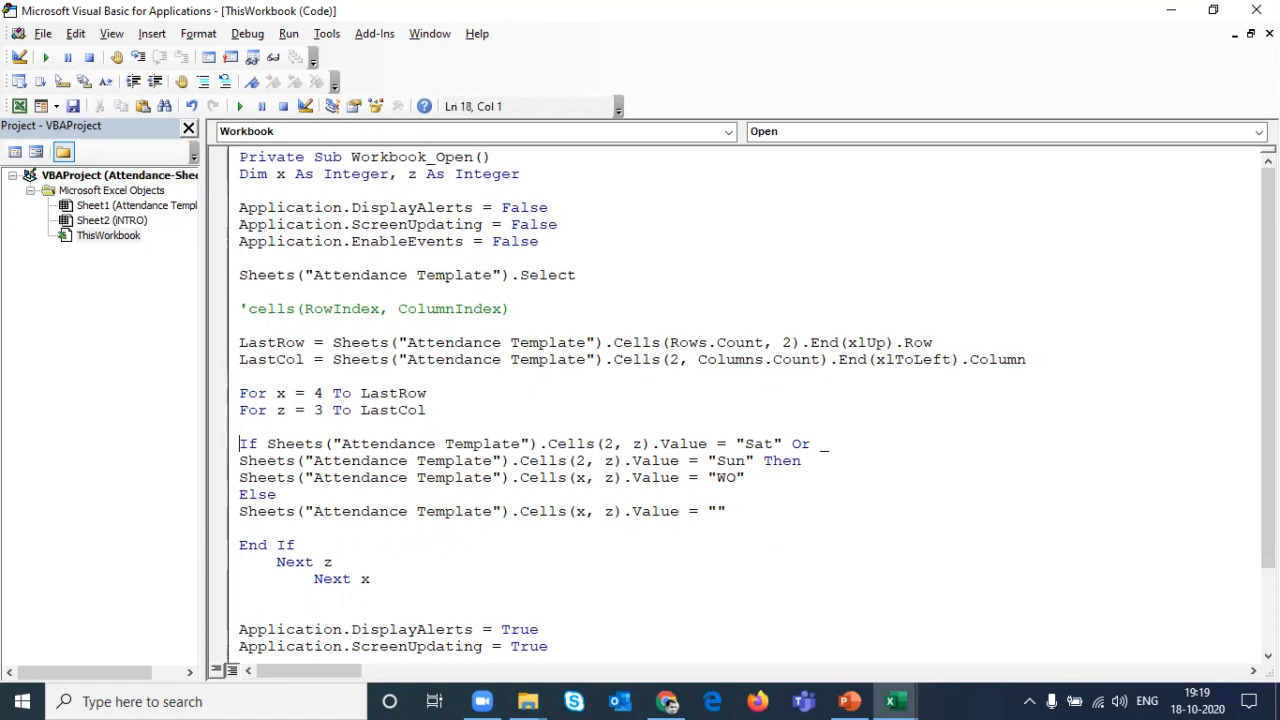
pyautogui.press('Up')
pyautogui.press('Up')
pyautogui.press('Up')
pyautogui.press('Up')
pyautogui.press('Up')
pyautogui.press('Up')
pyautogui.press('Up')
pyautogui.press('Up')
pyautogui.press('Up')
pyautogui.press('Up')
pyautogui.press('Up')
pyautogui.press('Up')
pyautogui.press('Up')
pyautogui.press('Up')
pyautogui.press('Up')
pyautogui.press('Up')
pyautogui.press('Up')
pyautogui.press('Up')
pyautogui.press('Up')
pyautogui.press('Up')
pyautogui.click(1256, 9)
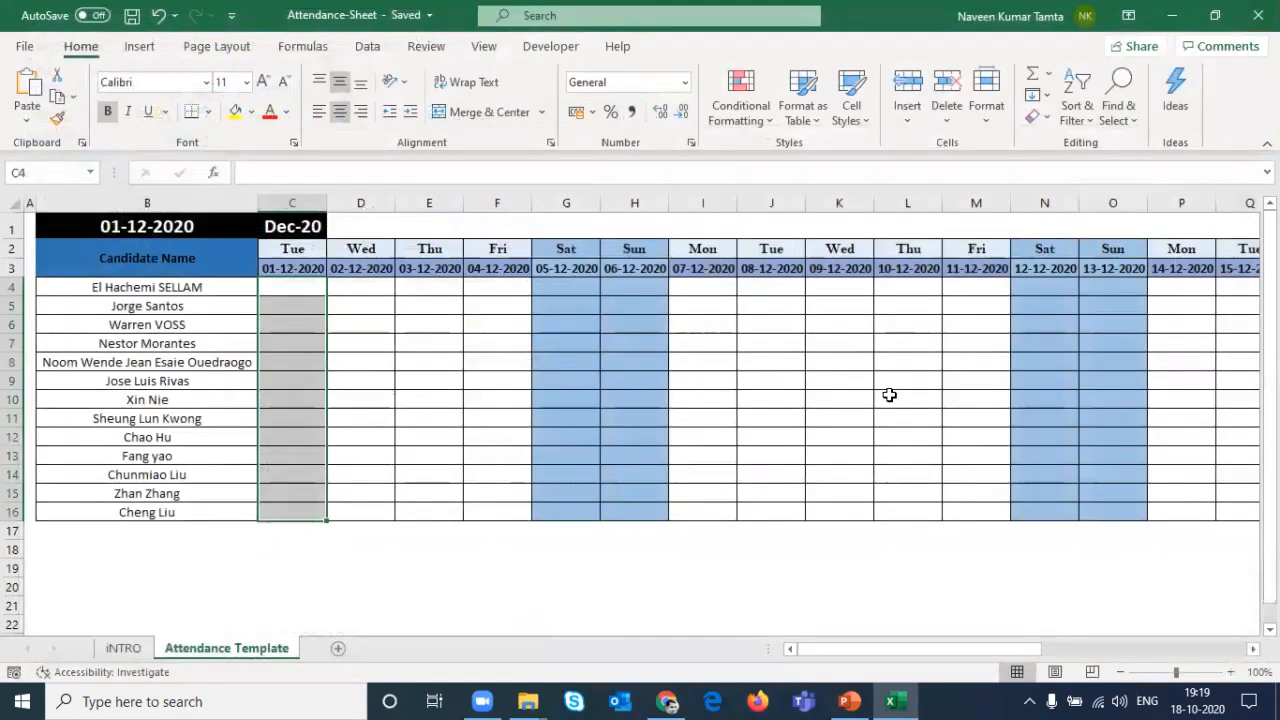
# Step: Fill WO for every candidate in the first Saturday and Sunday columns, range G4:H16
pyautogui.press('Up')
pyautogui.press('Up')
pyautogui.press('Up')
pyautogui.press('Left')
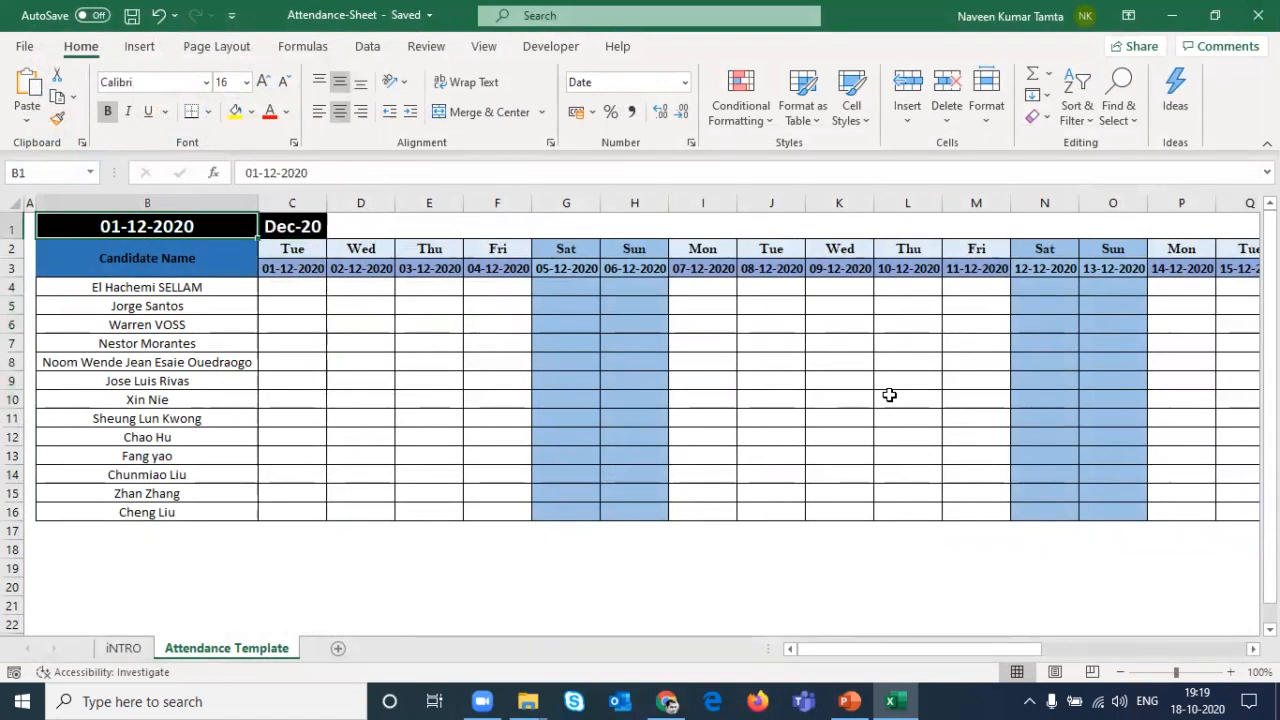
pyautogui.press('Right')
pyautogui.press('Right')
pyautogui.press('Right')
pyautogui.press('Right')
pyautogui.press('Right')
pyautogui.press('Down')
pyautogui.press('Down')
pyautogui.press('Down')
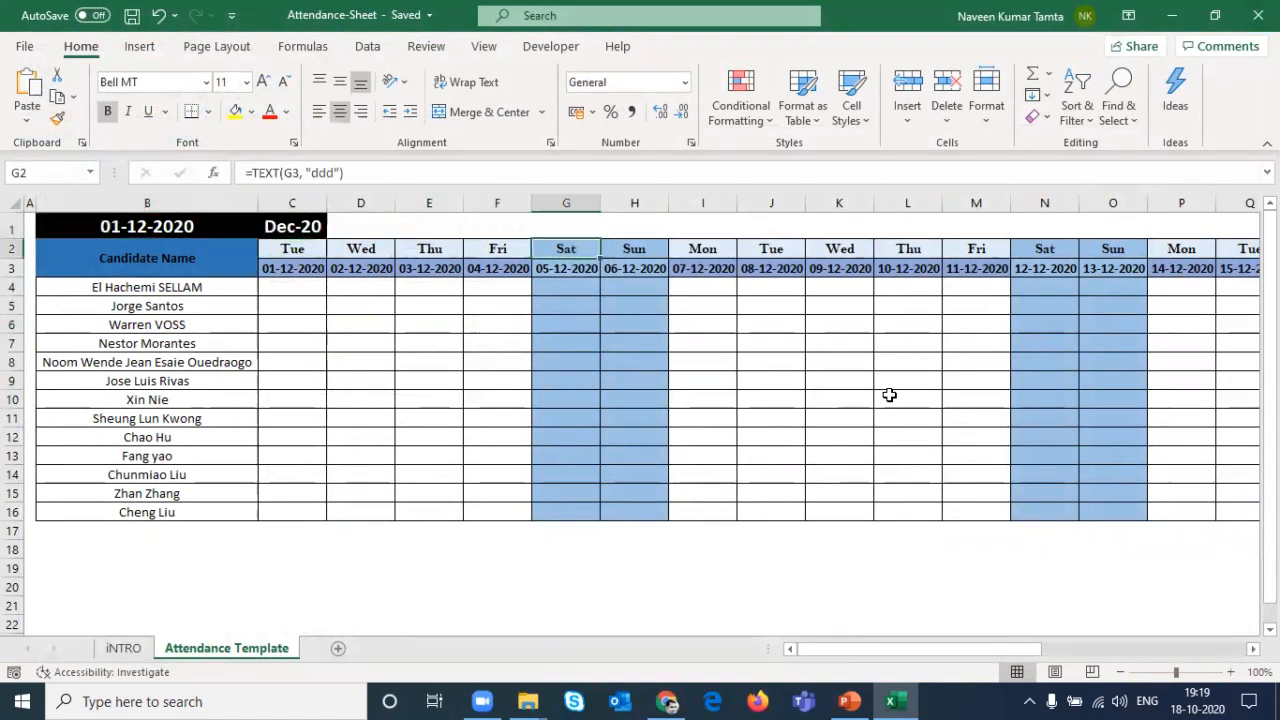
pyautogui.hotkey('shift', 'Right')
pyautogui.hotkey('shift', 'Down')
pyautogui.hotkey('shift', 'Down')
pyautogui.hotkey('shift', 'Down')
pyautogui.hotkey('shift', 'Down')
pyautogui.hotkey('shift', 'Down')
pyautogui.hotkey('shift', 'Down')
pyautogui.hotkey('shift', 'Down')
pyautogui.hotkey('shift', 'Down')
pyautogui.hotkey('shift', 'Down')
pyautogui.hotkey('shift', 'Down')
pyautogui.hotkey('shift', 'Down')
pyautogui.hotkey('shift', 'Down')
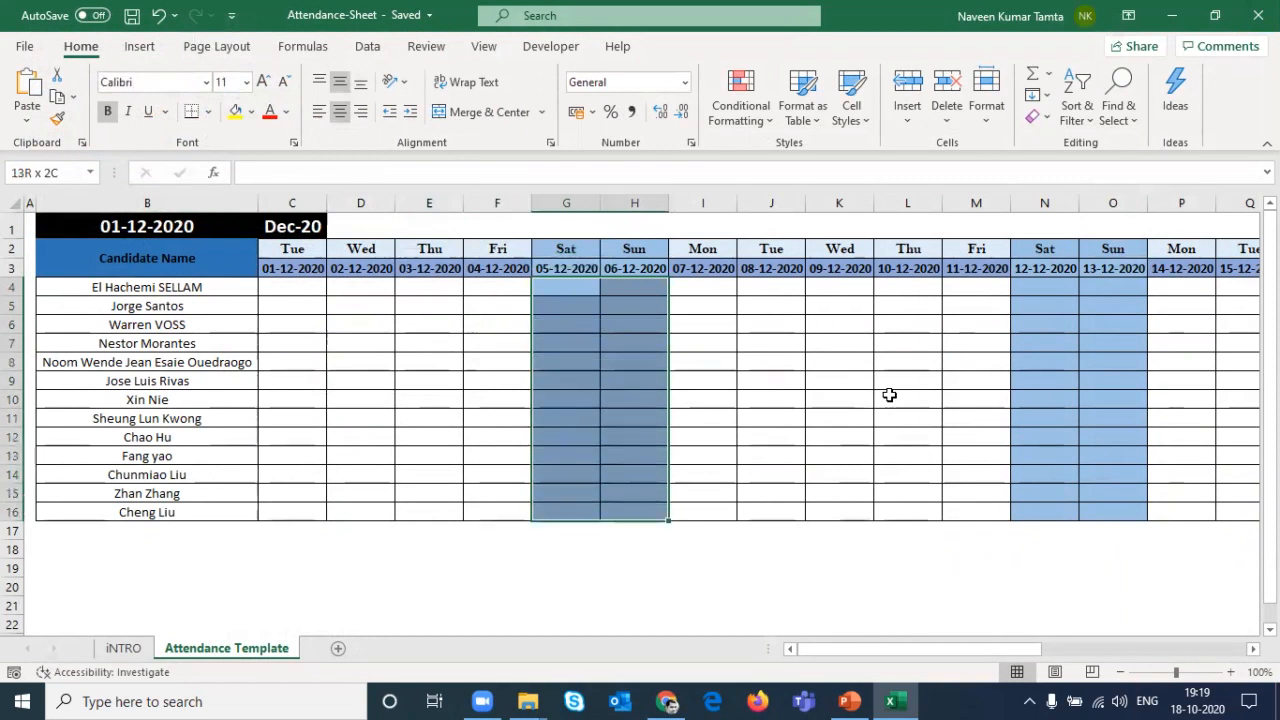
pyautogui.write('WO')
pyautogui.hotkey('ctrl', 'Return')
# Step: Copy the WO block in G4:H16 and paste it into the second weekend's columns, starting at N4
pyautogui.hotkey('ctrl', 'c')
pyautogui.press('Right')
pyautogui.press('Right')
pyautogui.press('Right')
pyautogui.press('Right')
pyautogui.press('Right')
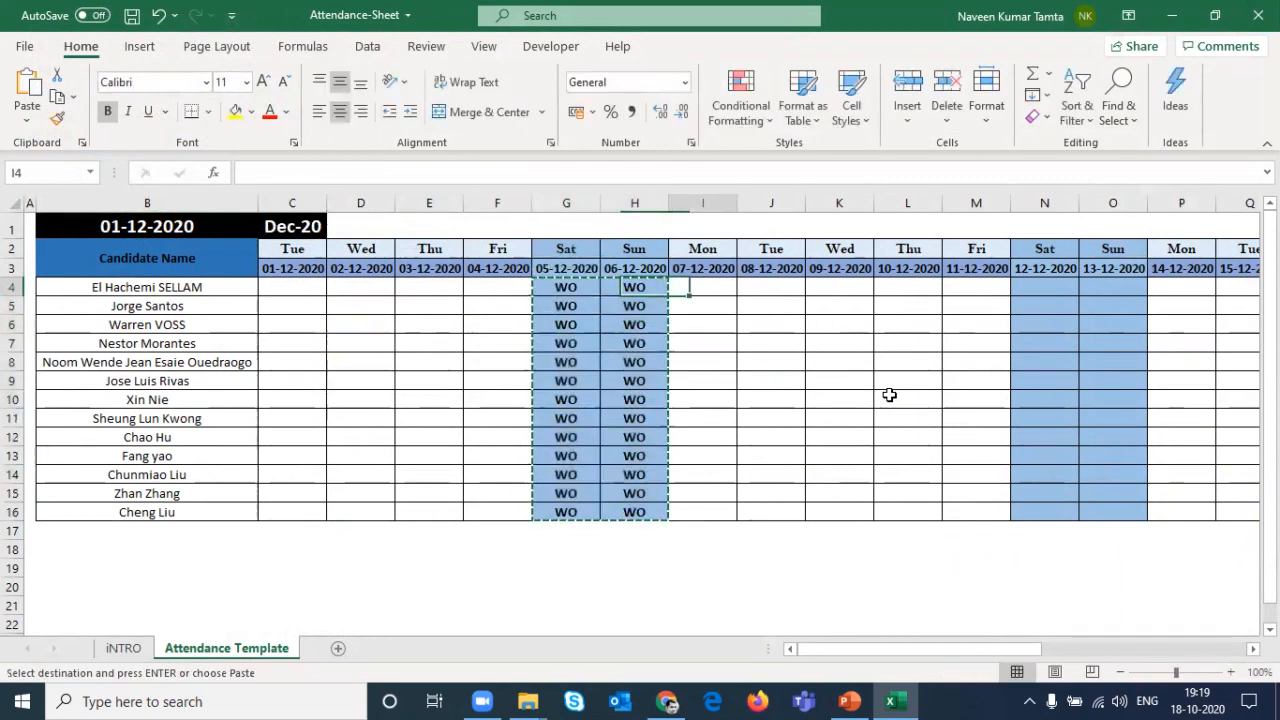
pyautogui.press('Right')
pyautogui.press('Right')
pyautogui.hotkey('ctrl', 'v')
# Step: Paste the copied WO block into the third and fourth weekends, starting at U4 and AB4
pyautogui.press('Right')
pyautogui.press('Right')
pyautogui.press('Right')
pyautogui.press('Right')
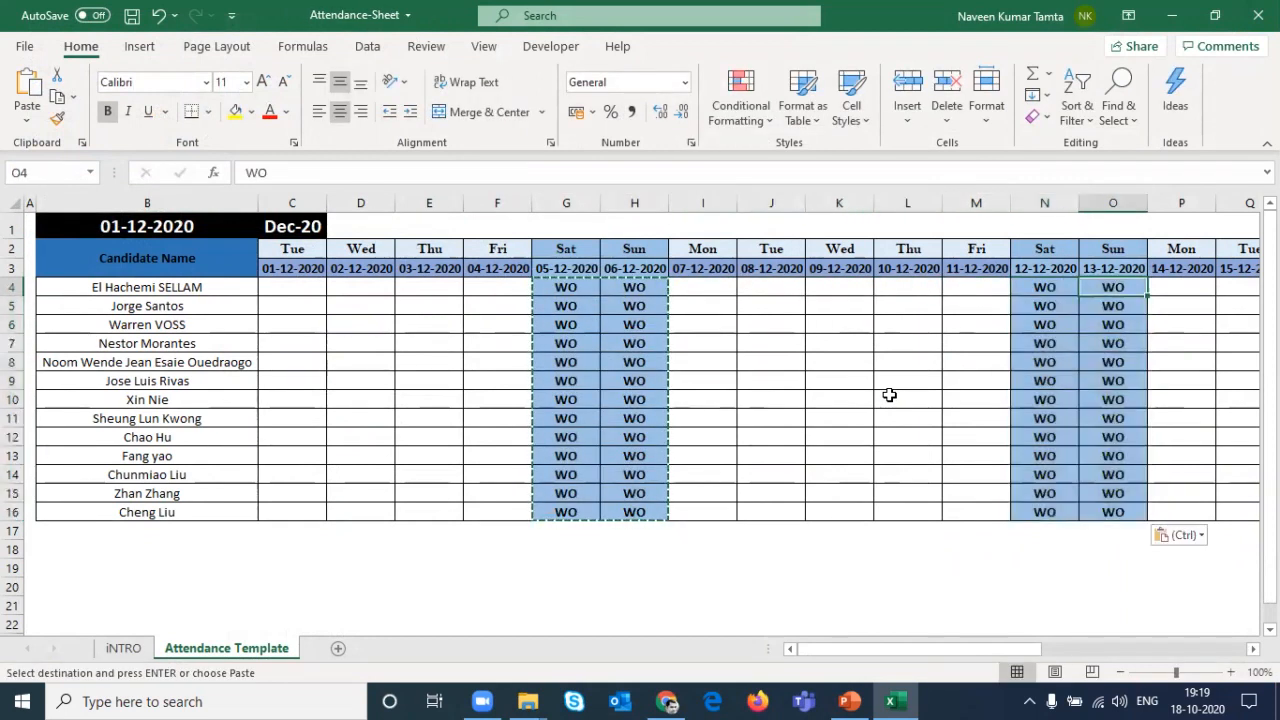
pyautogui.press('Right')
pyautogui.press('Right')
pyautogui.press('Right')
pyautogui.hotkey('ctrl', 'v')
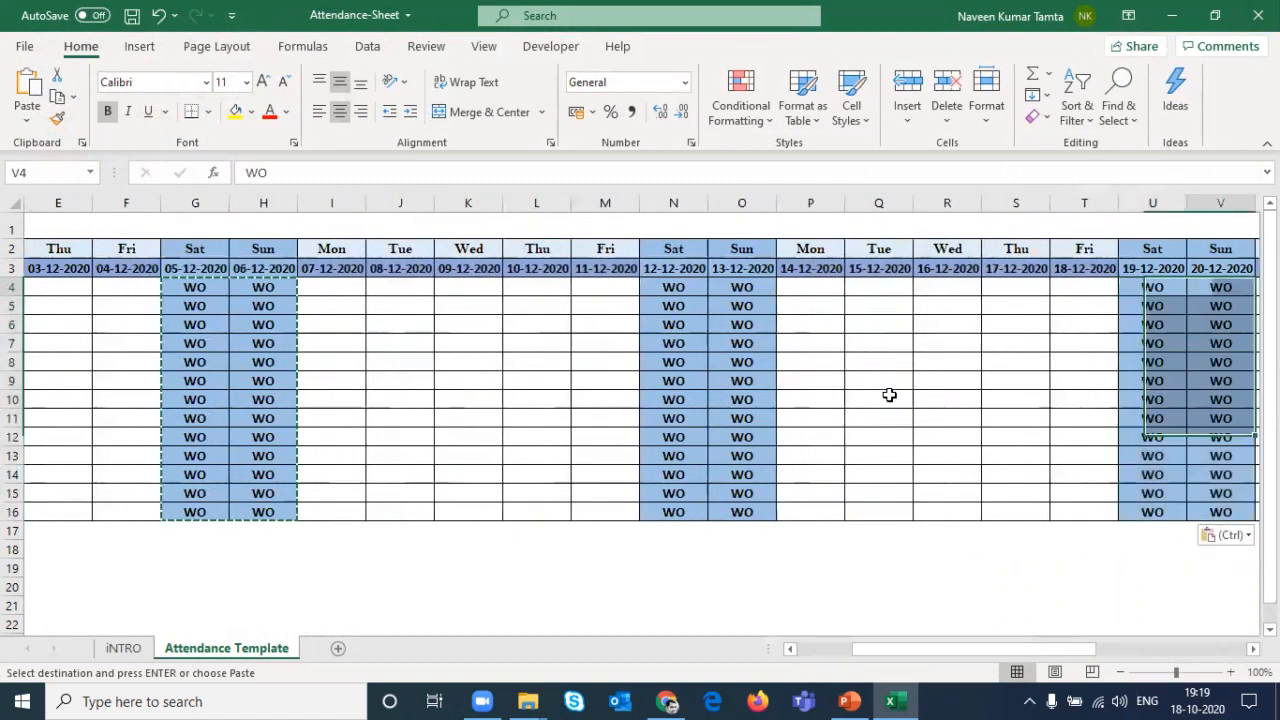
pyautogui.press('Right')
pyautogui.press('Right')
pyautogui.press('Right')
pyautogui.press('Right')
pyautogui.press('Right')
pyautogui.press('Right')
pyautogui.press('Right')
pyautogui.hotkey('ctrl', 'v')
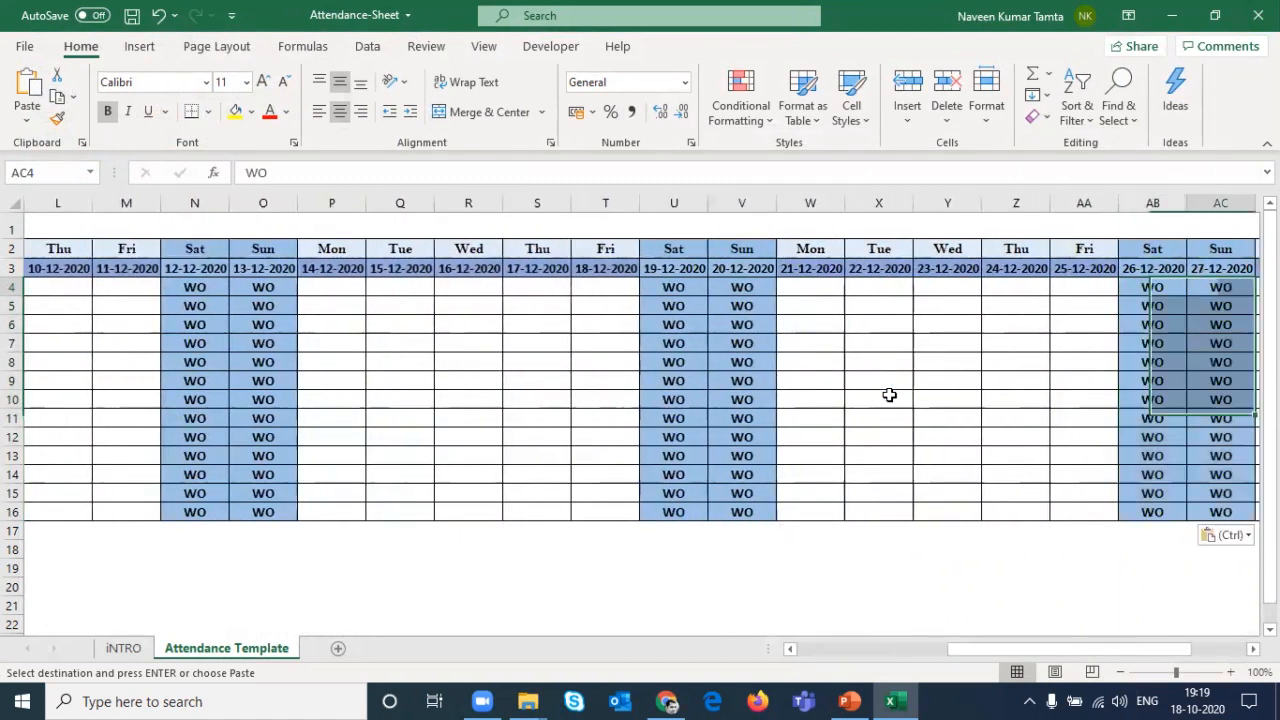
# Step: Look over the weekend entries through the month's last day and back to the first day, and clear the copy marquee
pyautogui.press('Right')
pyautogui.press('Right')
pyautogui.press('Right')
pyautogui.press('Right')
pyautogui.press('Right')
pyautogui.press('Left')
pyautogui.press('Left')
pyautogui.press('Left')
pyautogui.press('Left')
pyautogui.press('Left')
pyautogui.press('Left')
pyautogui.press('Left')
pyautogui.press('Left')
pyautogui.press('Left')
pyautogui.press('Left')
pyautogui.press('Left')
pyautogui.press('Left')
pyautogui.press('Left')
pyautogui.press('Left')
pyautogui.press('Left')
pyautogui.press('Left')
pyautogui.press('Left')
pyautogui.press('Left')
pyautogui.press('Left')
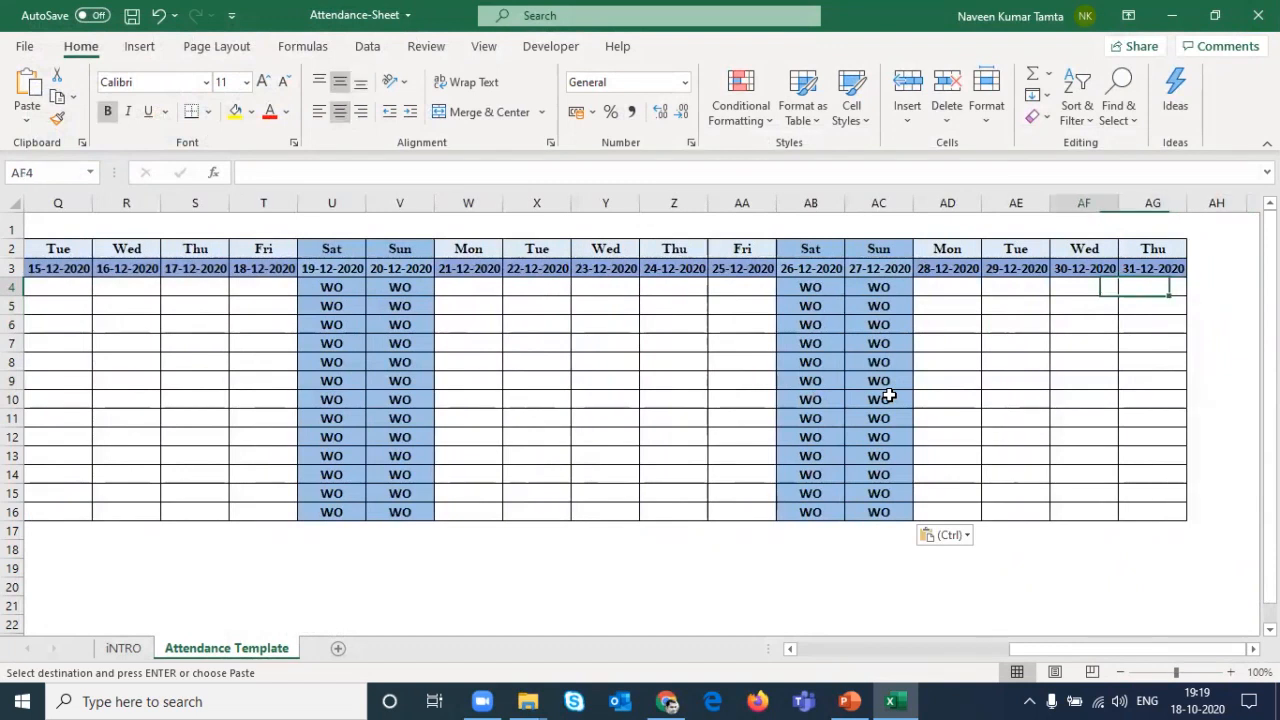
pyautogui.press('Left')
pyautogui.press('Left')
pyautogui.press('Left')
pyautogui.press('Left')
pyautogui.press('Left')
pyautogui.press('Left')
pyautogui.press('Left')
pyautogui.press('Left')
pyautogui.press('Left')
pyautogui.press('Left')
pyautogui.press('Left')
pyautogui.press('Left')
pyautogui.press('Left')
pyautogui.press('Left')
pyautogui.press('Right')
pyautogui.press('Right')
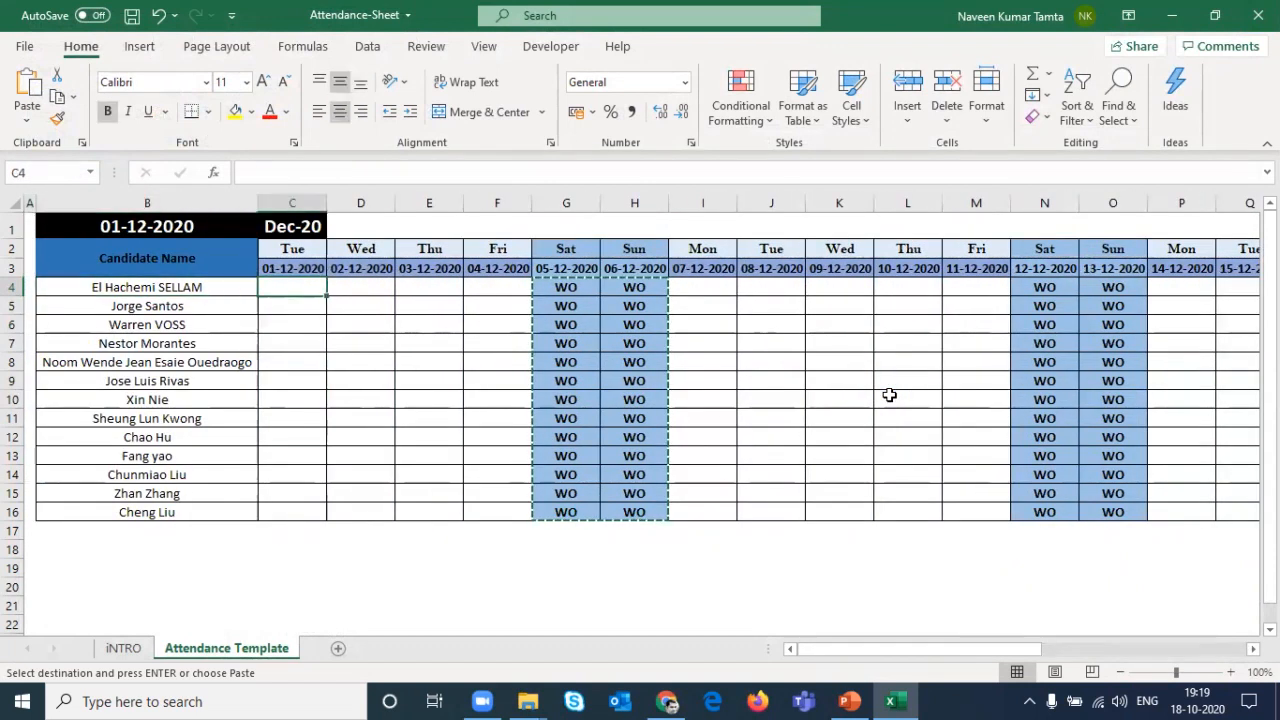
pyautogui.press('Escape')
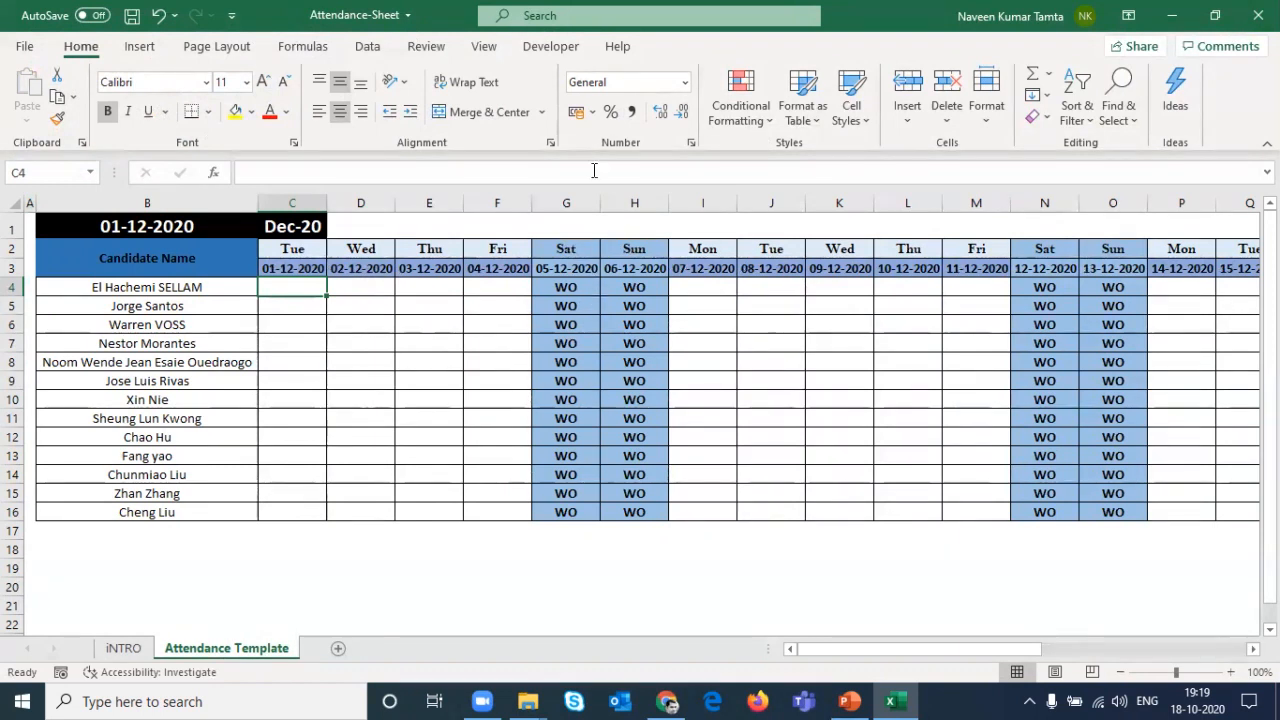
# Step: Change the start date in B1 to 01-04-2020 to test the manually filled weekend columns against another month
pyautogui.moveTo(571, 200); pyautogui.dragTo(634, 206)
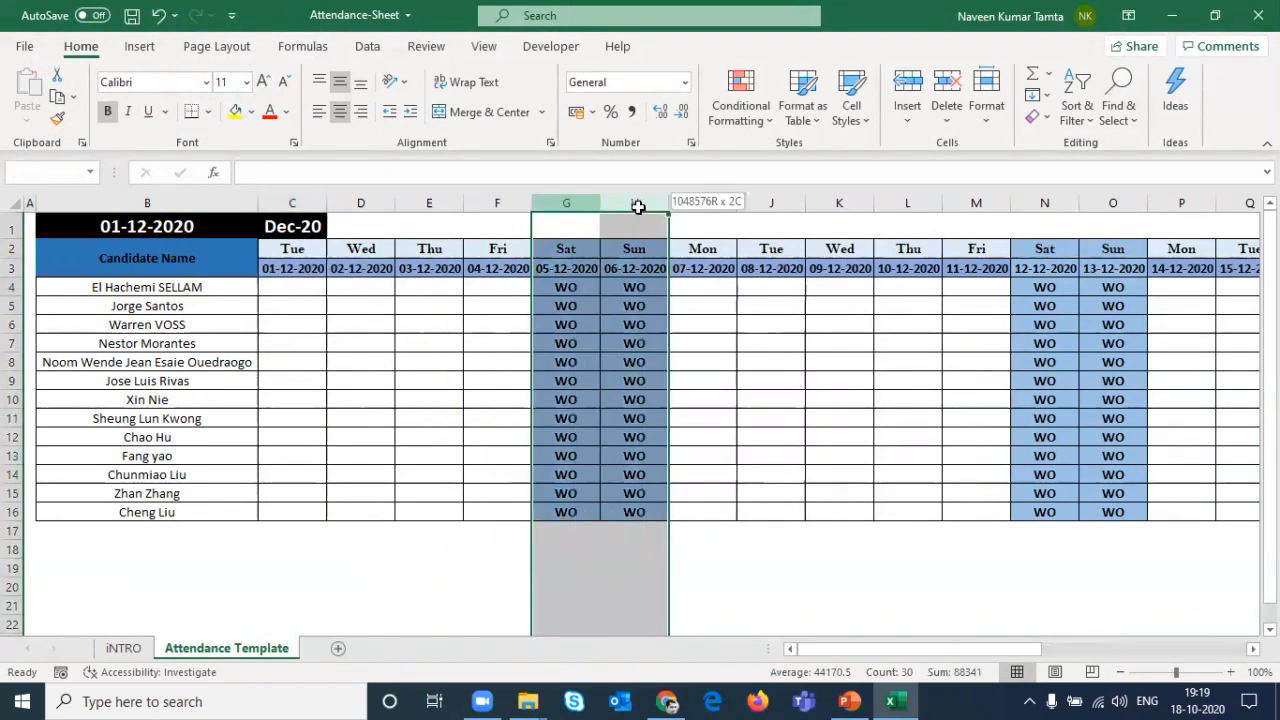
pyautogui.click(176, 226)
pyautogui.doubleClick(178, 226)
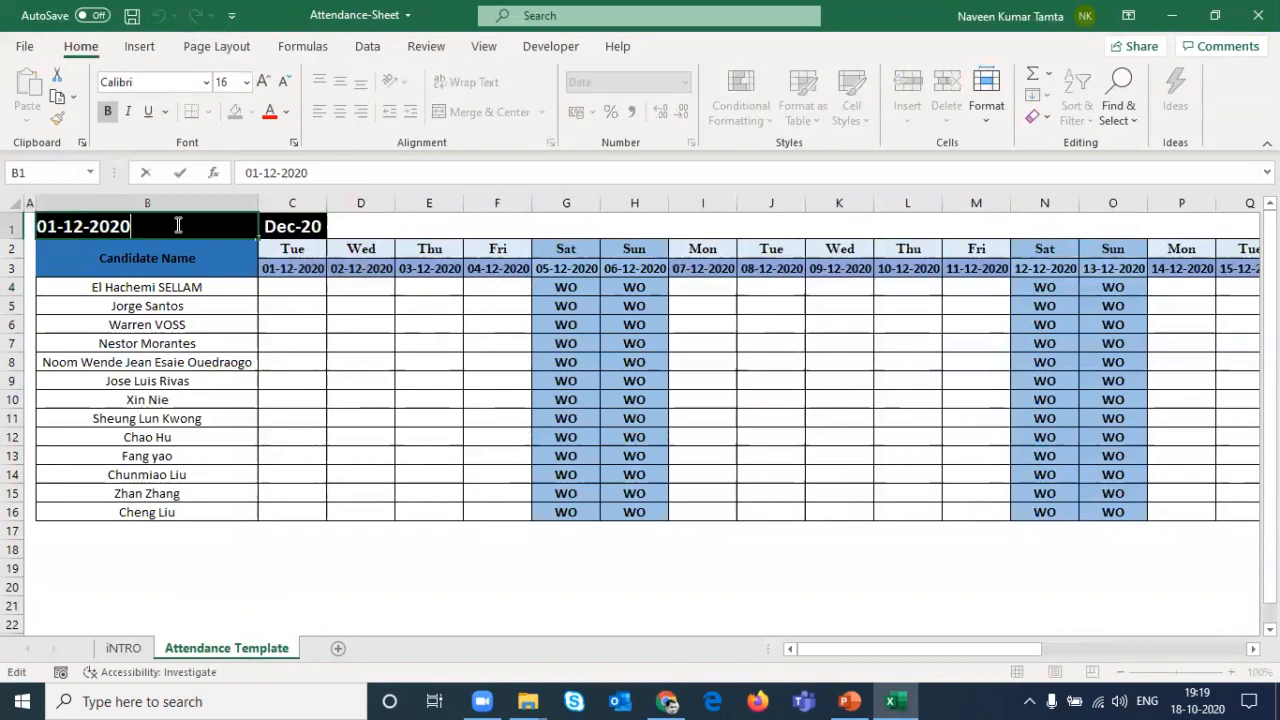
pyautogui.press('Left')
pyautogui.press('Left')
pyautogui.press('Left')
pyautogui.press('Left')
pyautogui.hotkey('shift', 'Left')
pyautogui.hotkey('shift', 'Left')
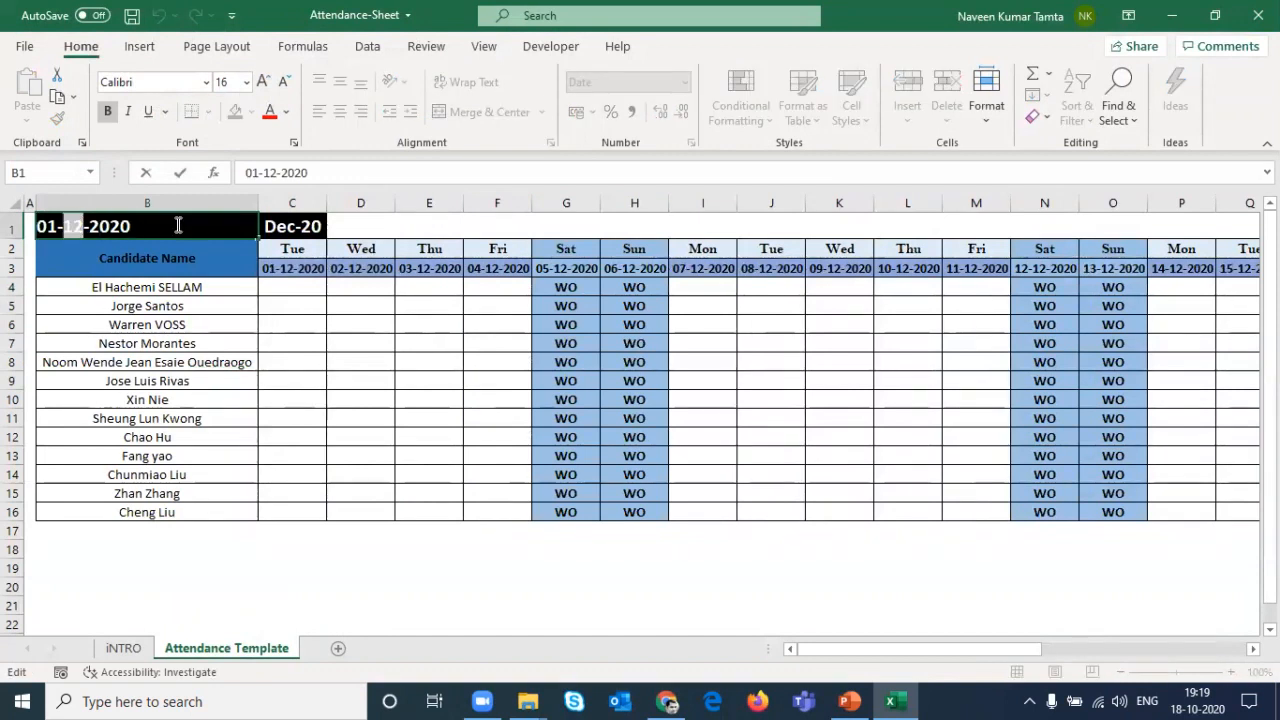
pyautogui.write('04')
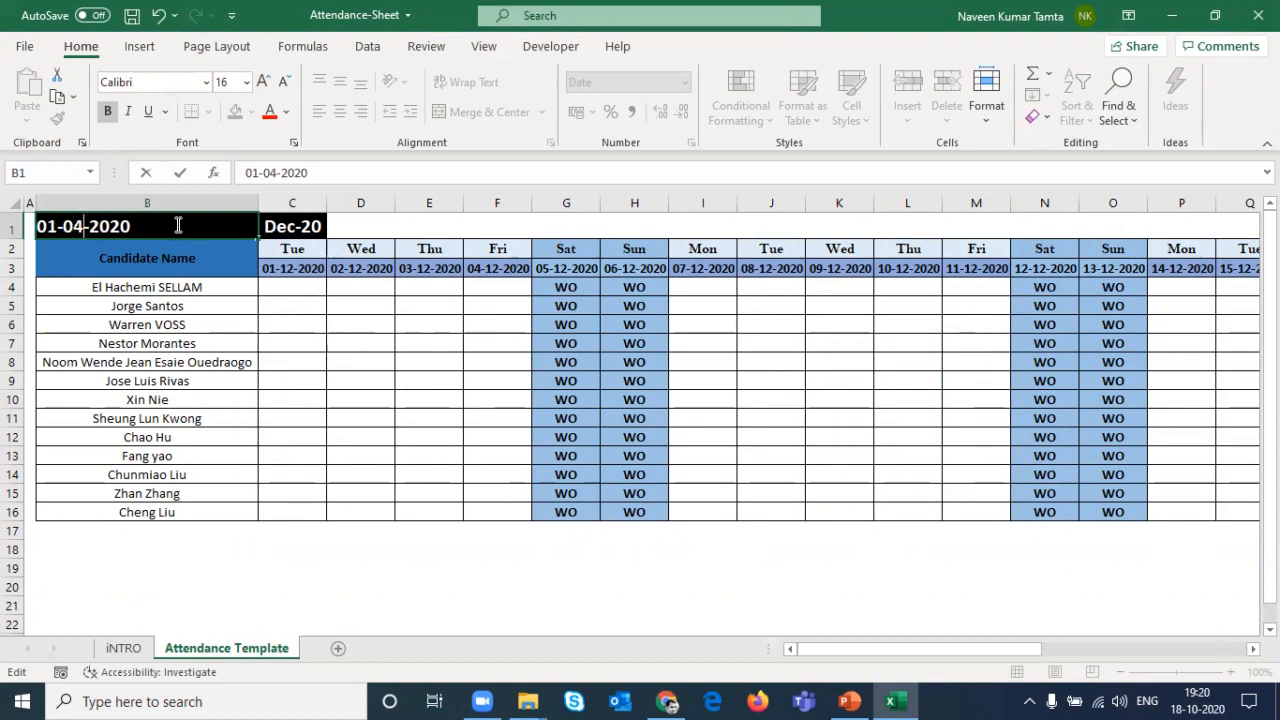
pyautogui.press('Return')
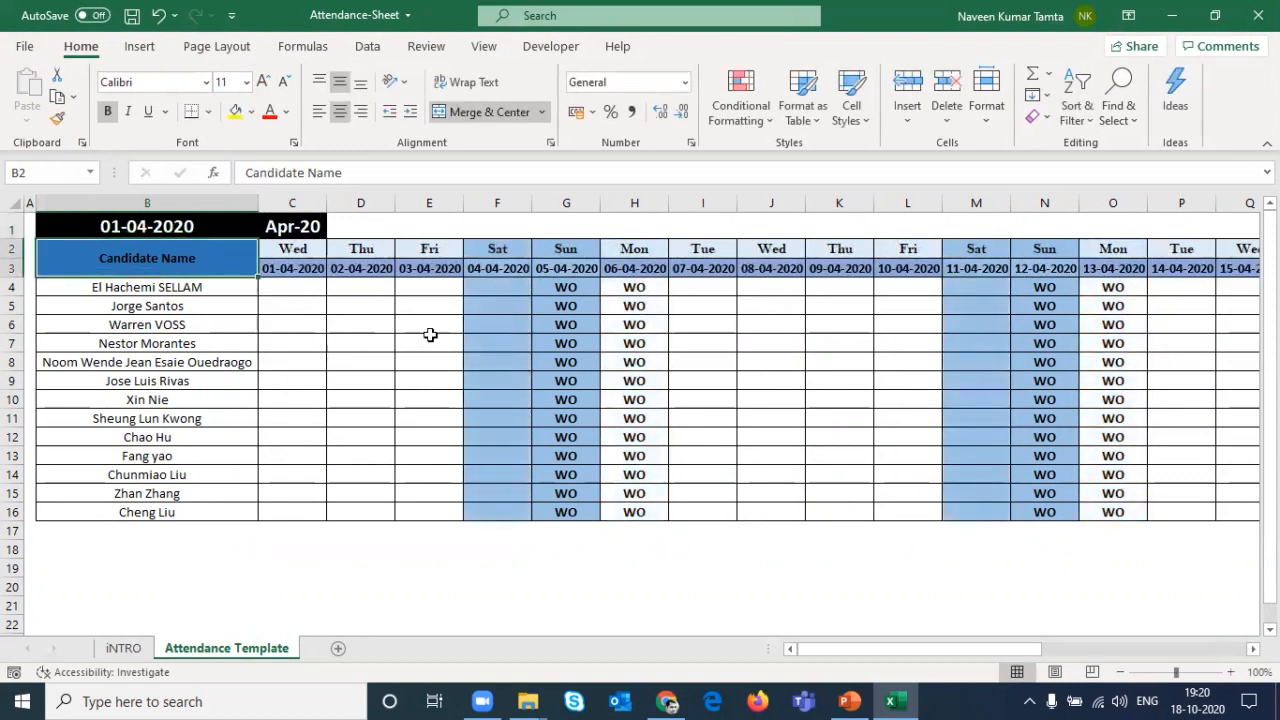
# Step: Set the start date in B1 to 01-07-2020
pyautogui.click(140, 228)
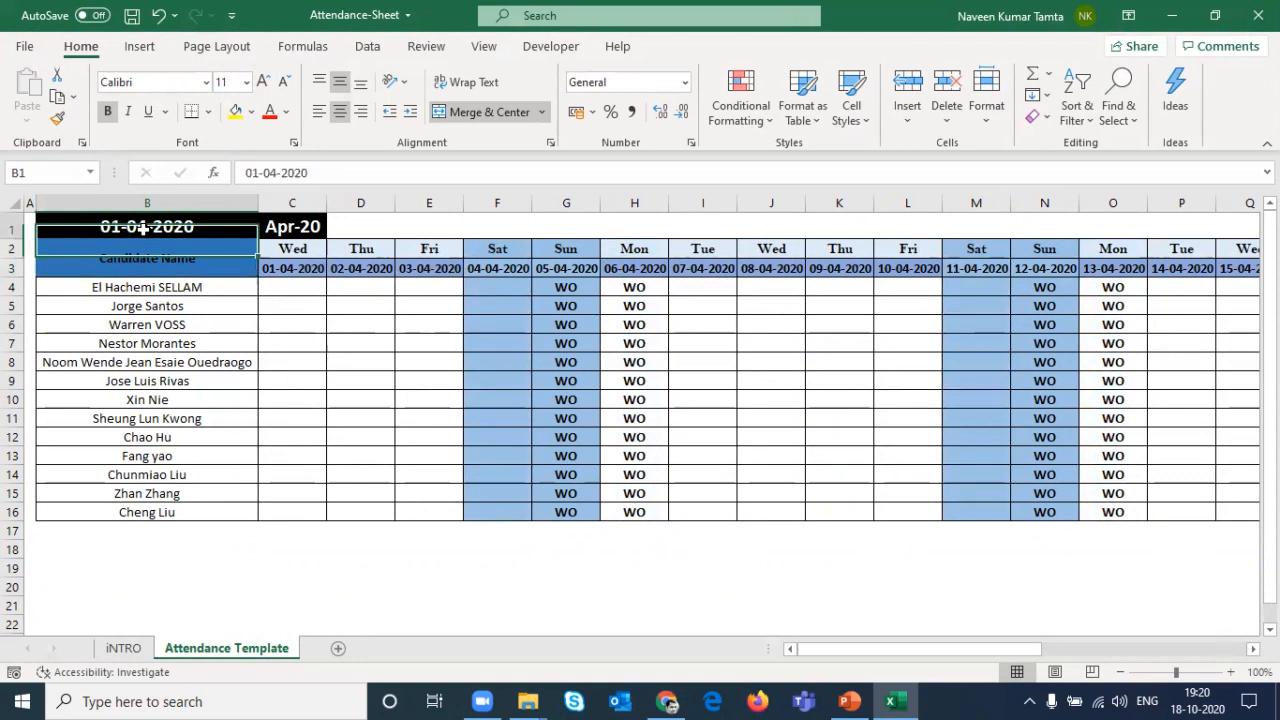
pyautogui.doubleClick(144, 230)
pyautogui.hotkey('shift', 'Left')
pyautogui.hotkey('shift', 'Left')
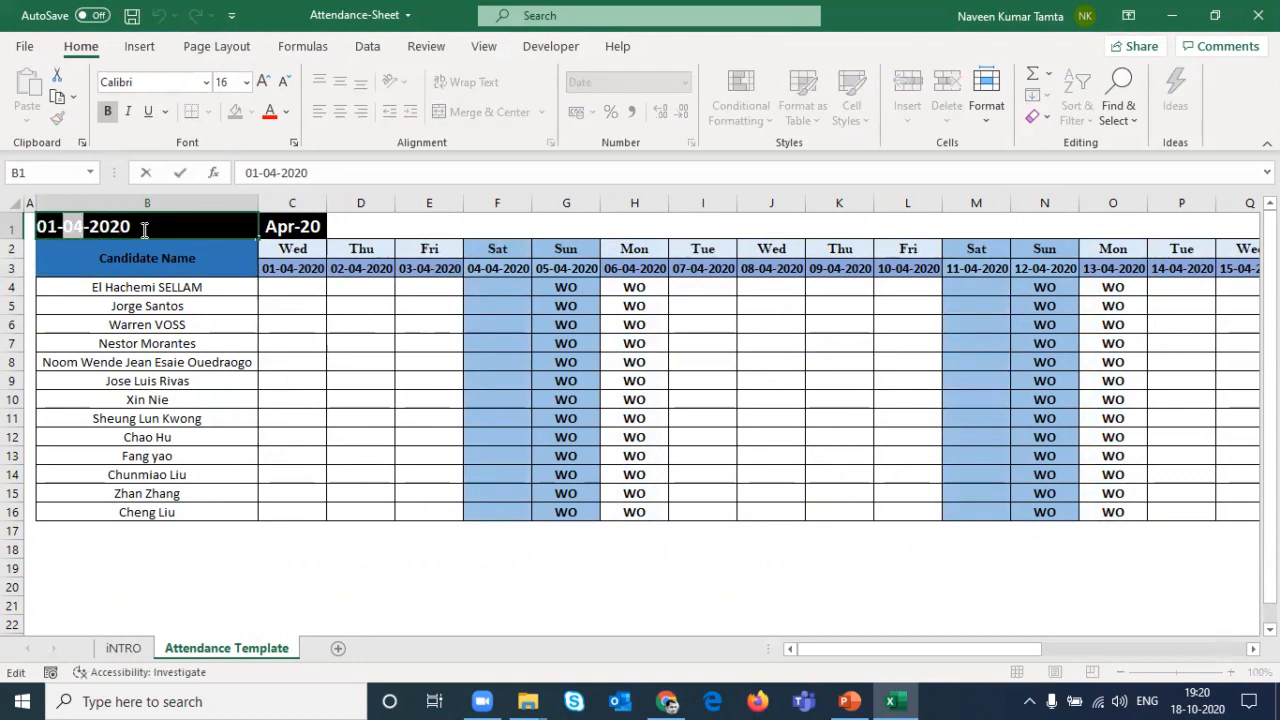
pyautogui.write('07')
pyautogui.press('Return')
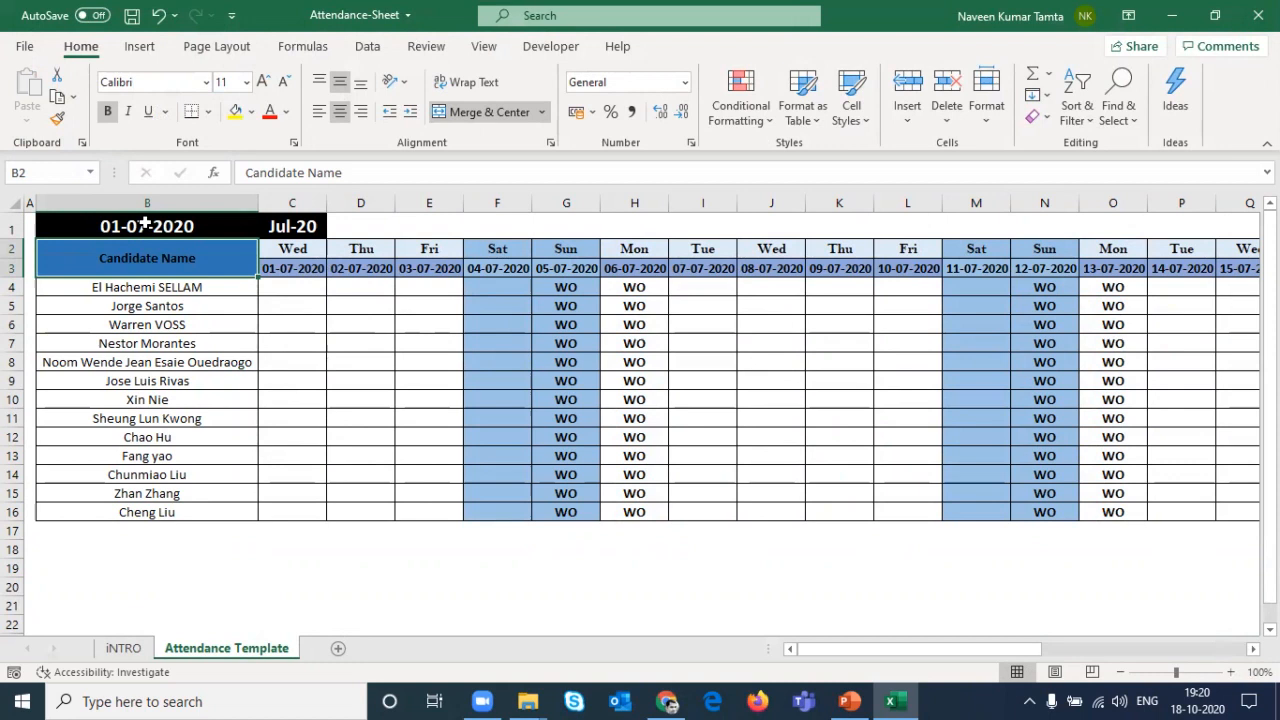
# Step: Set the start date in B1 to 01-01-2020 to test the WO columns against January
pyautogui.click(97, 306)
pyautogui.click(145, 228)
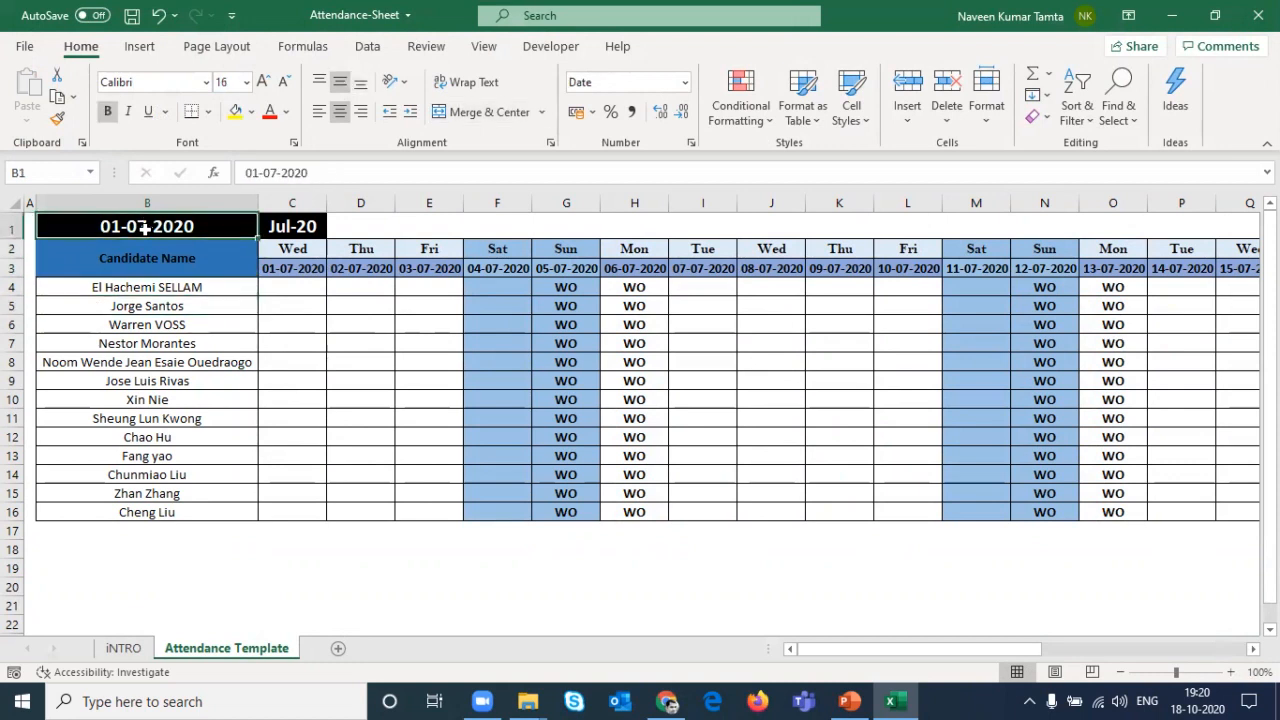
pyautogui.doubleClick(145, 228)
pyautogui.hotkey('shift', 'Left')
pyautogui.hotkey('shift', 'Left')
pyautogui.write('01')
pyautogui.press('Return')
# Step: Set the start date in B1 to 01-02-2020 to test the WO columns against February
pyautogui.click(145, 228)
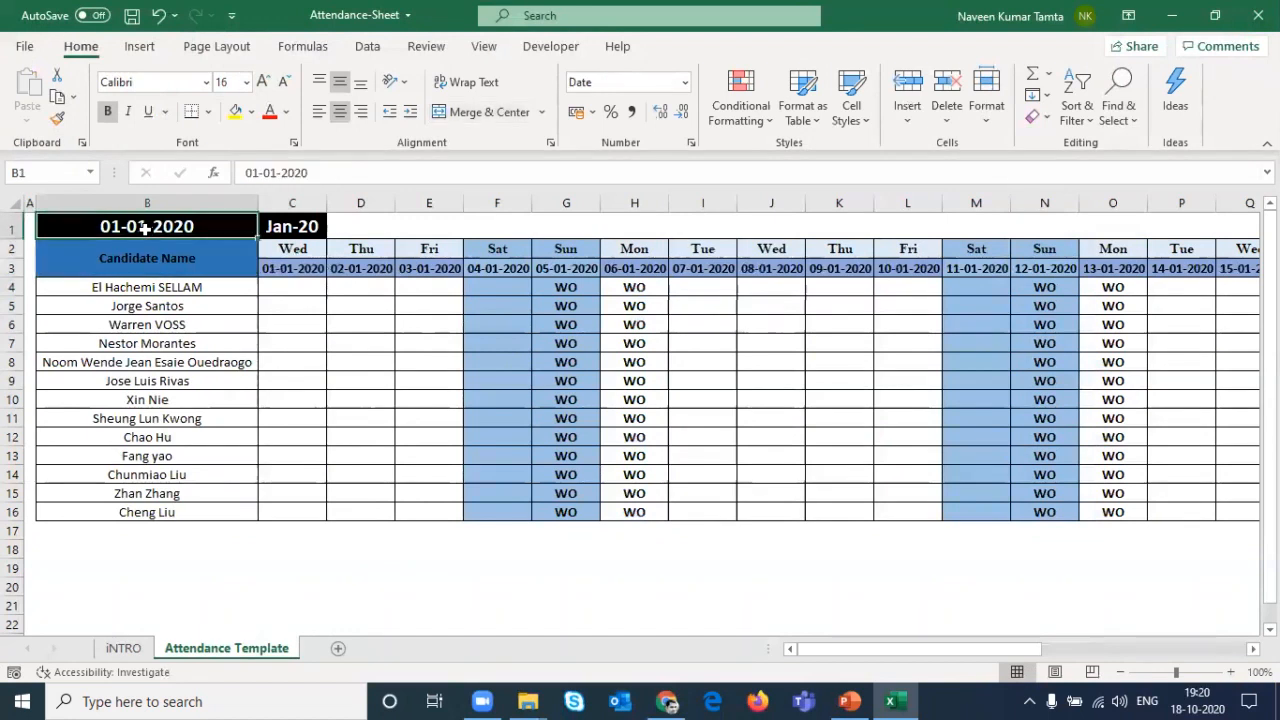
pyautogui.doubleClick(145, 228)
pyautogui.press('Left')
pyautogui.press('Left')
pyautogui.press('Left')
pyautogui.press('Left')
pyautogui.press('Left')
pyautogui.hotkey('shift', 'Left')
pyautogui.write('2')
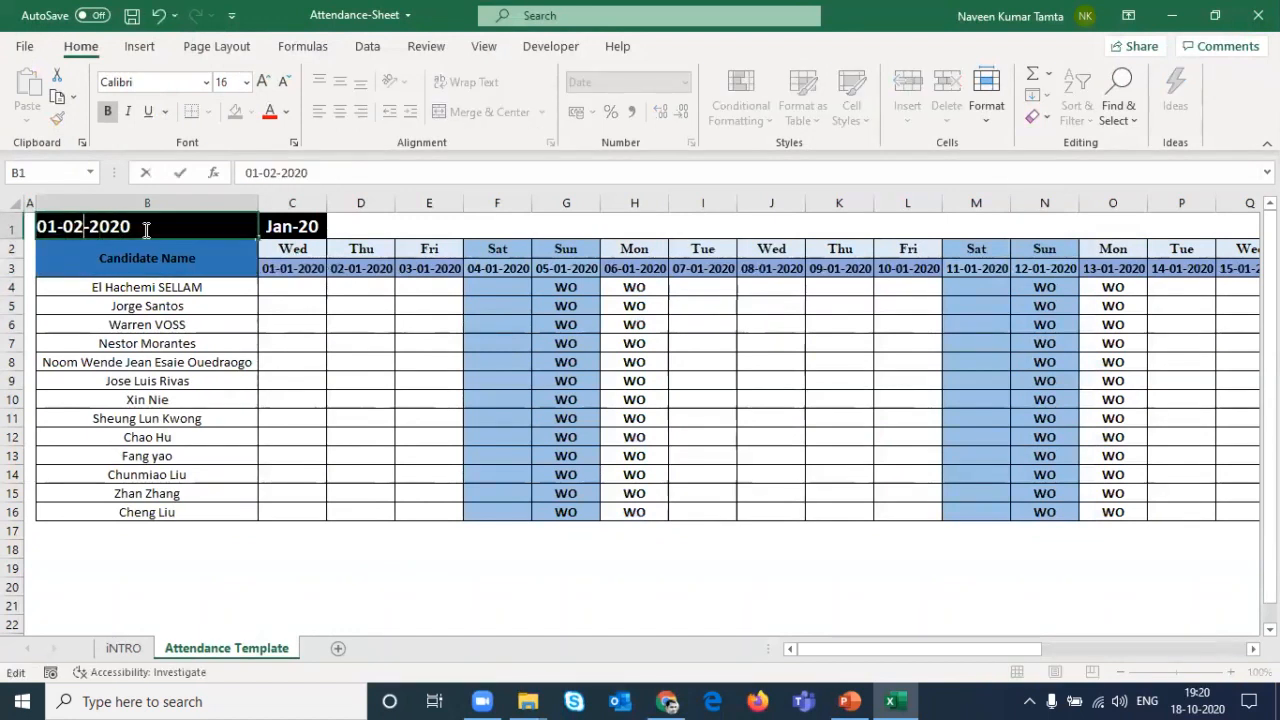
pyautogui.press('Return')
# Step: Check the first February weekend's columns, C2:D16, for WO entries
pyautogui.press('Down')
pyautogui.press('Right')
pyautogui.press('Right')
pyautogui.press('Right')
pyautogui.press('Up')
pyautogui.press('Up')
pyautogui.press('Left')
pyautogui.press('Left')
pyautogui.hotkey('shift', 'Right')
pyautogui.hotkey('shift', 'Down')
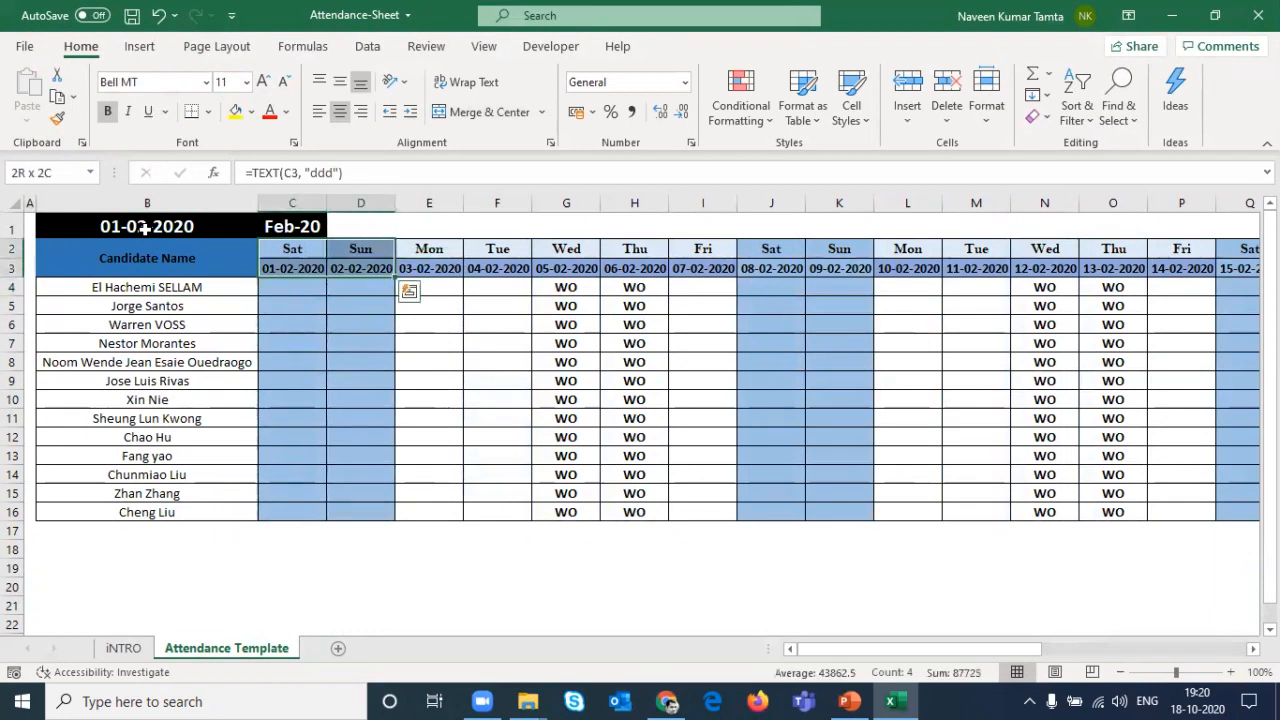
pyautogui.hotkey('shift', 'Down')
pyautogui.hotkey('shift', 'Down')
pyautogui.hotkey('shift', 'Down')
pyautogui.hotkey('shift', 'Down')
pyautogui.hotkey('shift', 'Down')
pyautogui.hotkey('shift', 'Down')
pyautogui.hotkey('shift', 'Down')
pyautogui.hotkey('shift', 'Down')
pyautogui.hotkey('shift', 'Down')
pyautogui.hotkey('shift', 'Down')
pyautogui.hotkey('shift', 'Down')
pyautogui.hotkey('shift', 'Down')
pyautogui.hotkey('shift', 'Down')
# Step: Check the second February weekend's columns, J2:K16, against the WO entries under the midweek dates
pyautogui.press('Right')
pyautogui.press('Right')
pyautogui.press('Right')
pyautogui.press('Right')
pyautogui.press('Right')
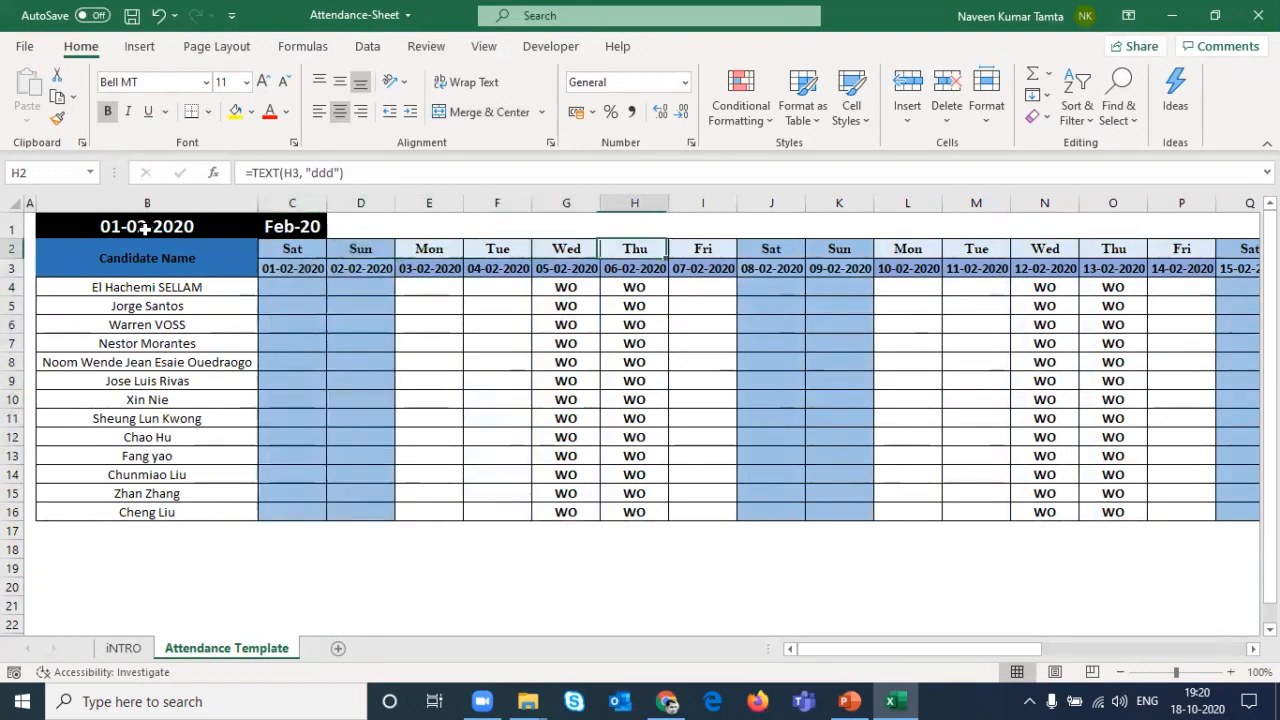
pyautogui.press('Right')
pyautogui.press('Right')
pyautogui.hotkey('shift', 'Right')
pyautogui.hotkey('shift', 'Down')
pyautogui.hotkey('shift', 'Down')
pyautogui.hotkey('shift', 'Down')
pyautogui.hotkey('shift', 'Down')
pyautogui.hotkey('shift', 'Down')
pyautogui.hotkey('shift', 'Down')
pyautogui.hotkey('shift', 'Down')
pyautogui.hotkey('shift', 'Down')
pyautogui.hotkey('shift', 'Down')
pyautogui.hotkey('shift', 'Down')
pyautogui.hotkey('shift', 'Down')
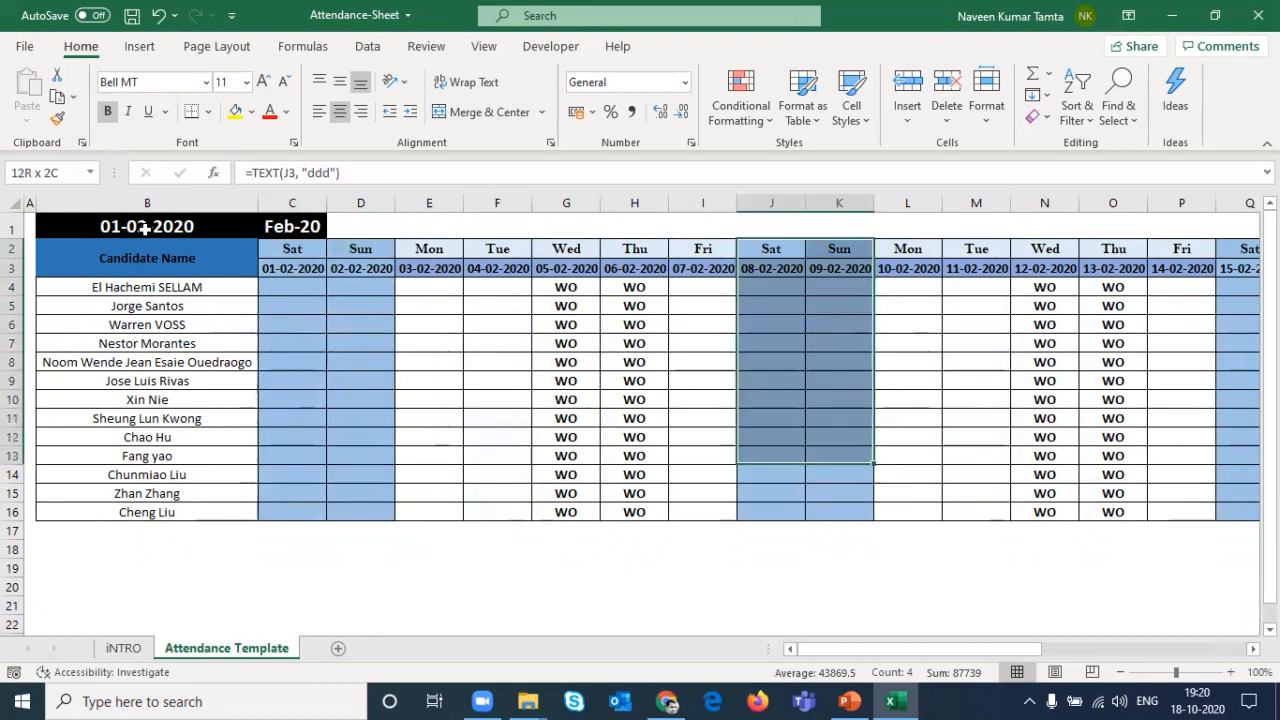
pyautogui.hotkey('shift', 'Down')
pyautogui.hotkey('shift', 'Down')
pyautogui.hotkey('shift', 'Down')
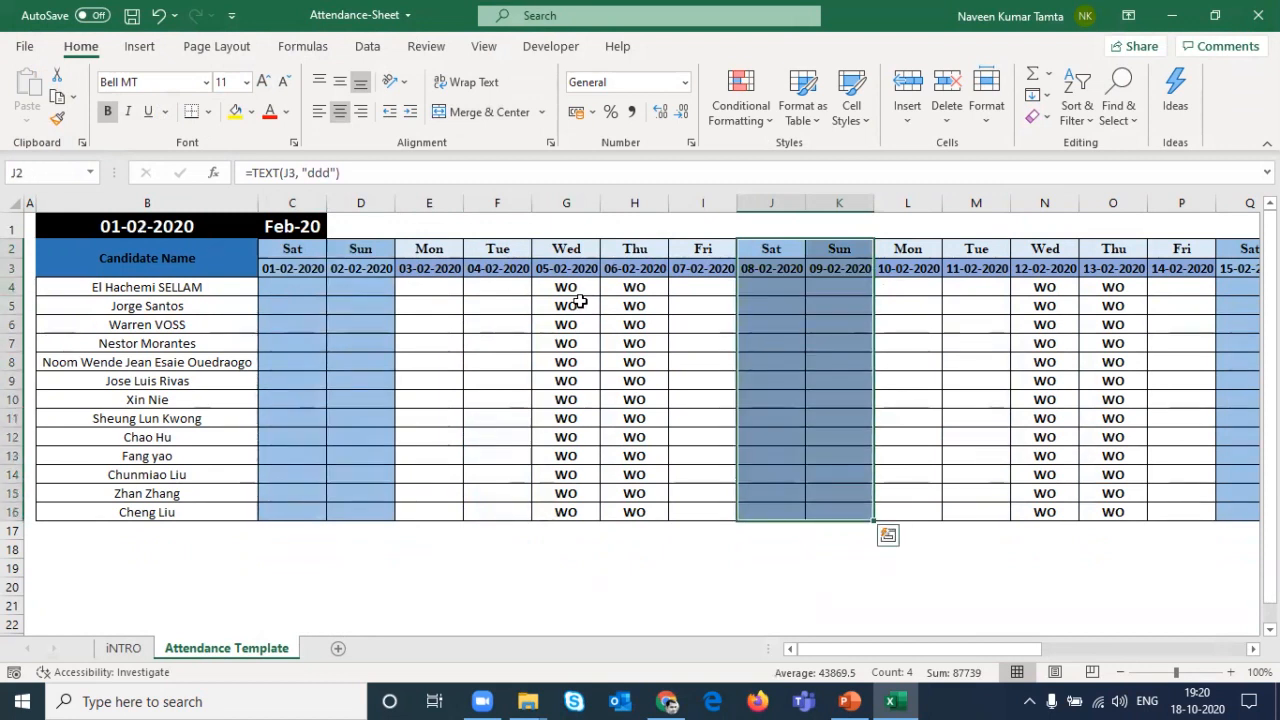
pyautogui.click(563, 289)
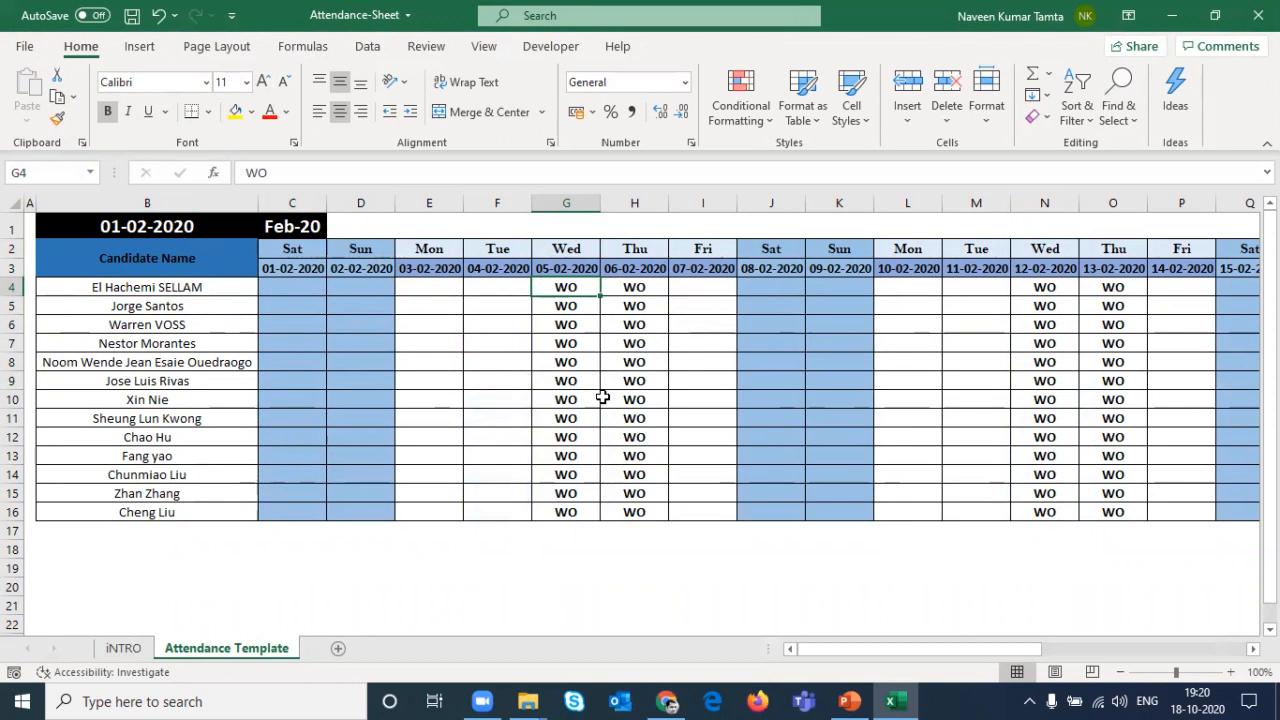
# Step: Save and close the workbook, and reopen Attendance-Sheet from New folder (2) so its opening macro runs
pyautogui.click(184, 265)
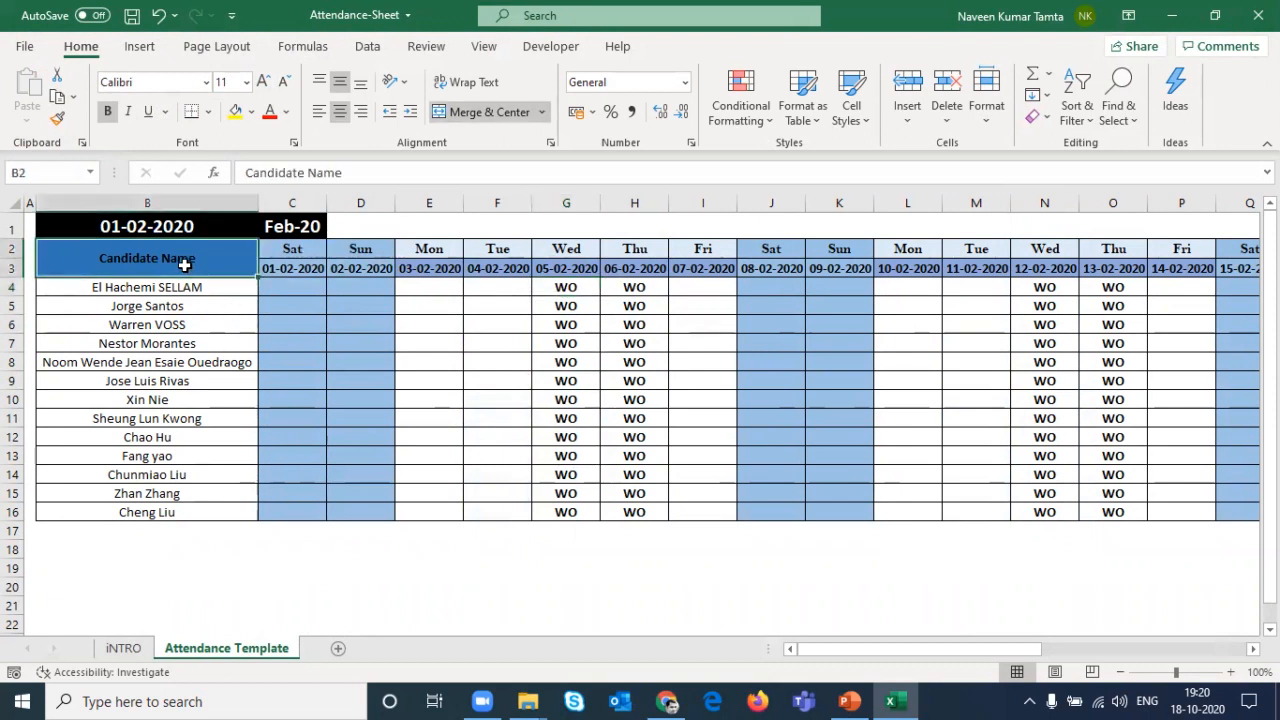
pyautogui.hotkey('ctrl', 's')
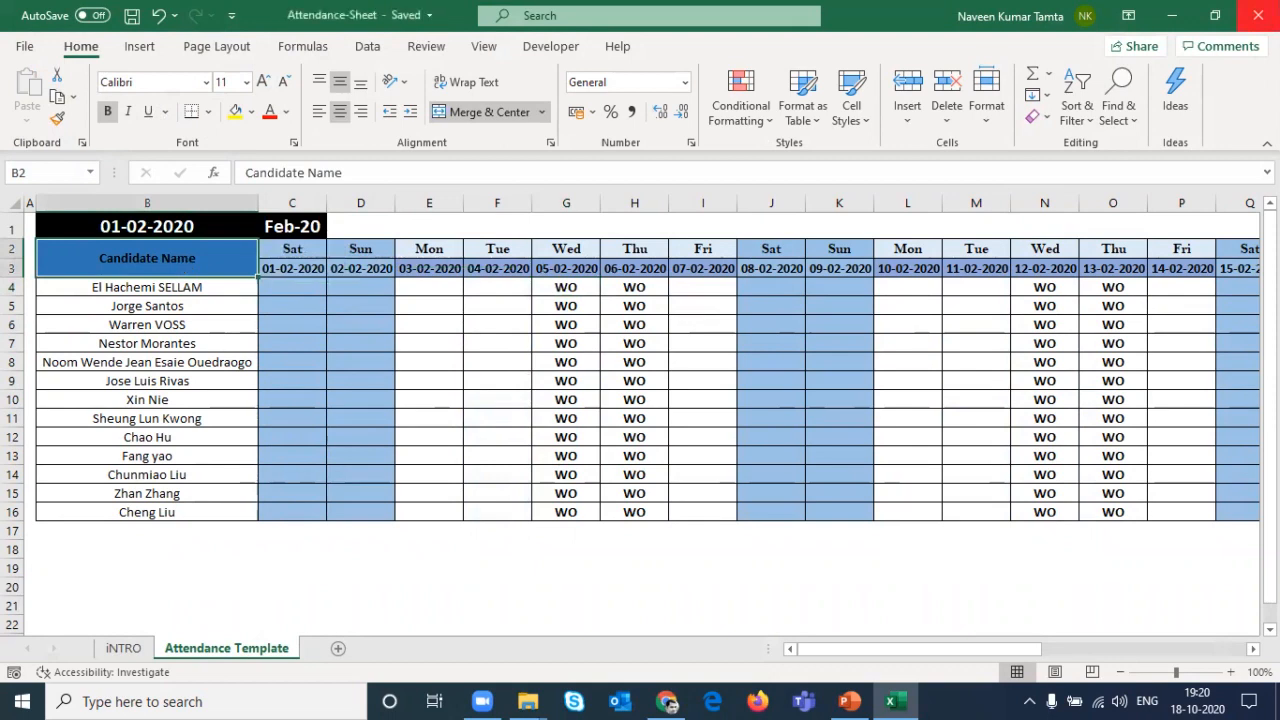
pyautogui.click(1257, 15)
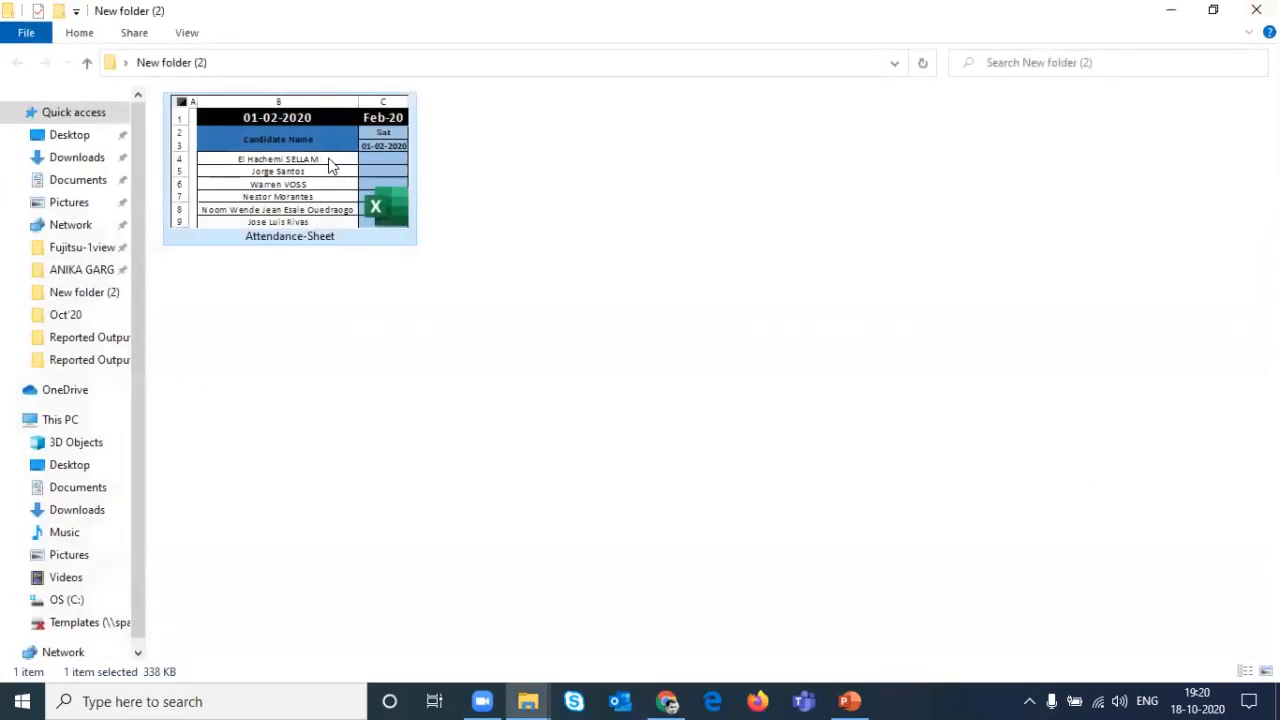
pyautogui.doubleClick(331, 165)
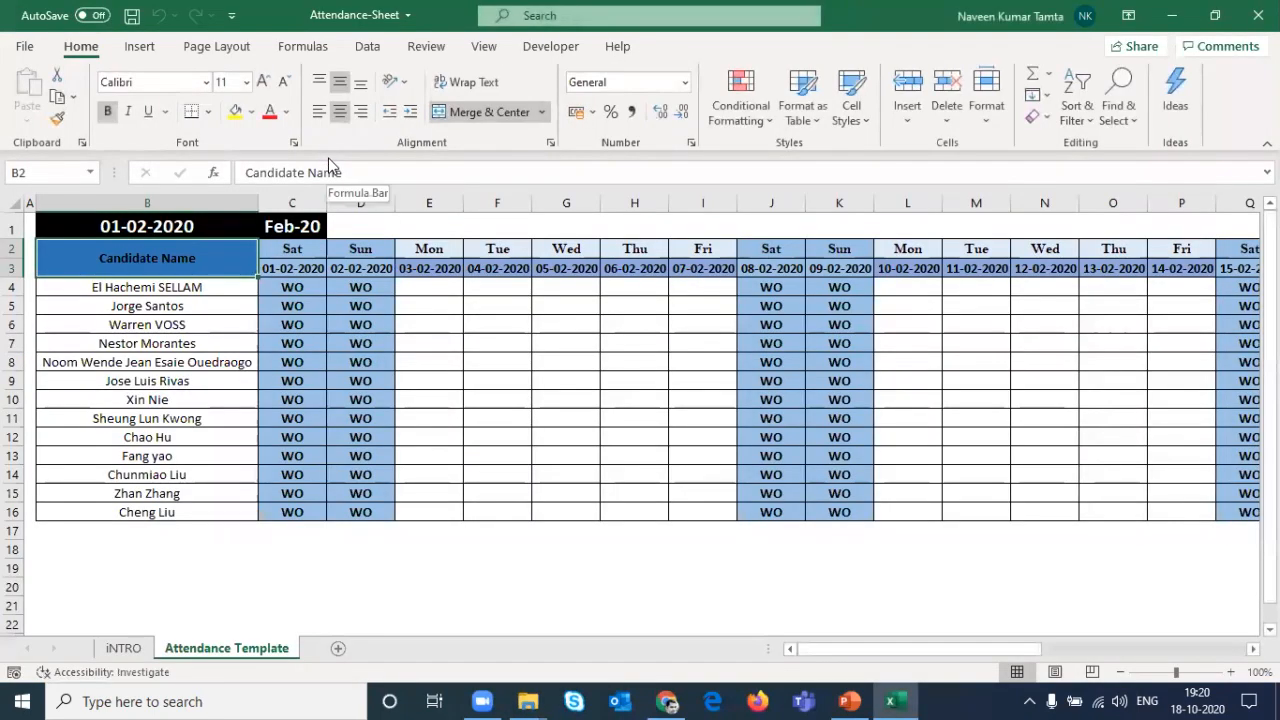
# Step: Check the weekday columns F and G in the reopened February sheet for leftover WO entries
pyautogui.press('Right')
pyautogui.press('Right')
pyautogui.press('Right')
pyautogui.press('Right')
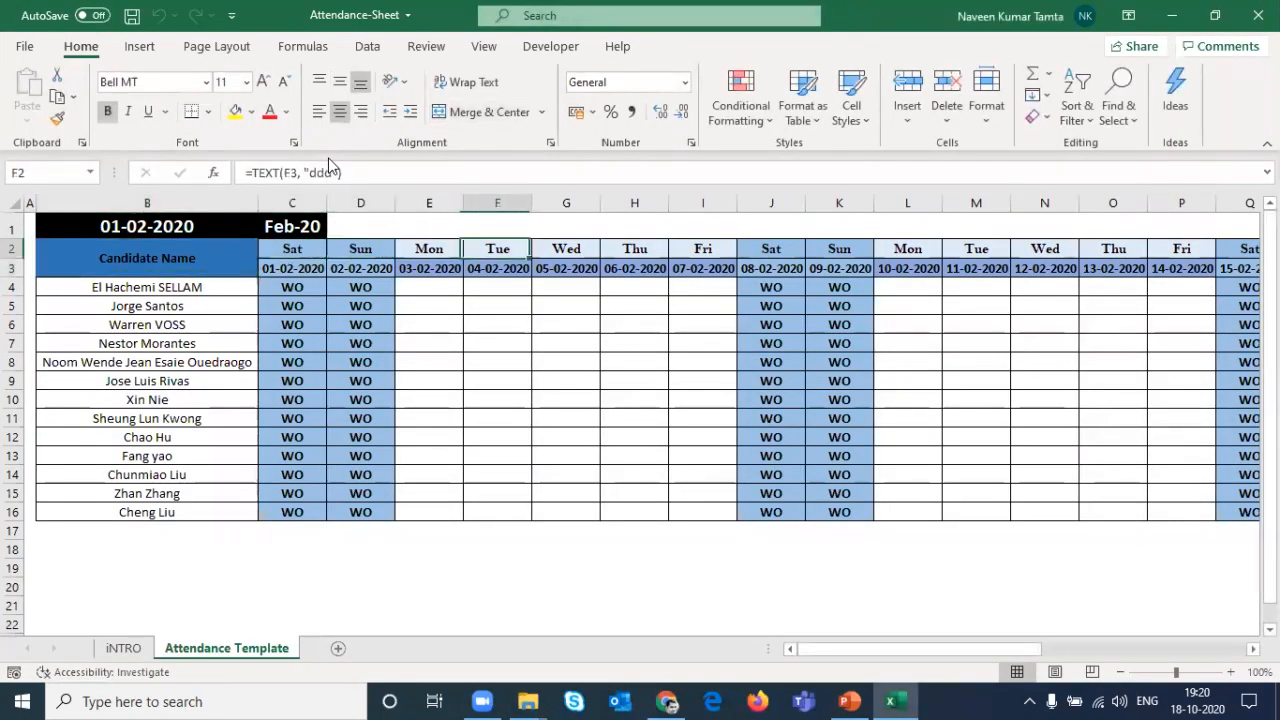
pyautogui.hotkey('shift', 'Right')
pyautogui.hotkey('shift', 'Down')
pyautogui.hotkey('shift', 'Down')
pyautogui.hotkey('shift', 'Down')
pyautogui.hotkey('shift', 'Down')
pyautogui.hotkey('shift', 'Down')
pyautogui.hotkey('shift', 'Down')
pyautogui.hotkey('shift', 'Down')
pyautogui.hotkey('shift', 'Down')
pyautogui.hotkey('shift', 'Down')
pyautogui.hotkey('shift', 'Down')
pyautogui.hotkey('shift', 'Down')
pyautogui.hotkey('shift', 'Down')
pyautogui.hotkey('shift', 'Down')
pyautogui.hotkey('shift', 'Down')
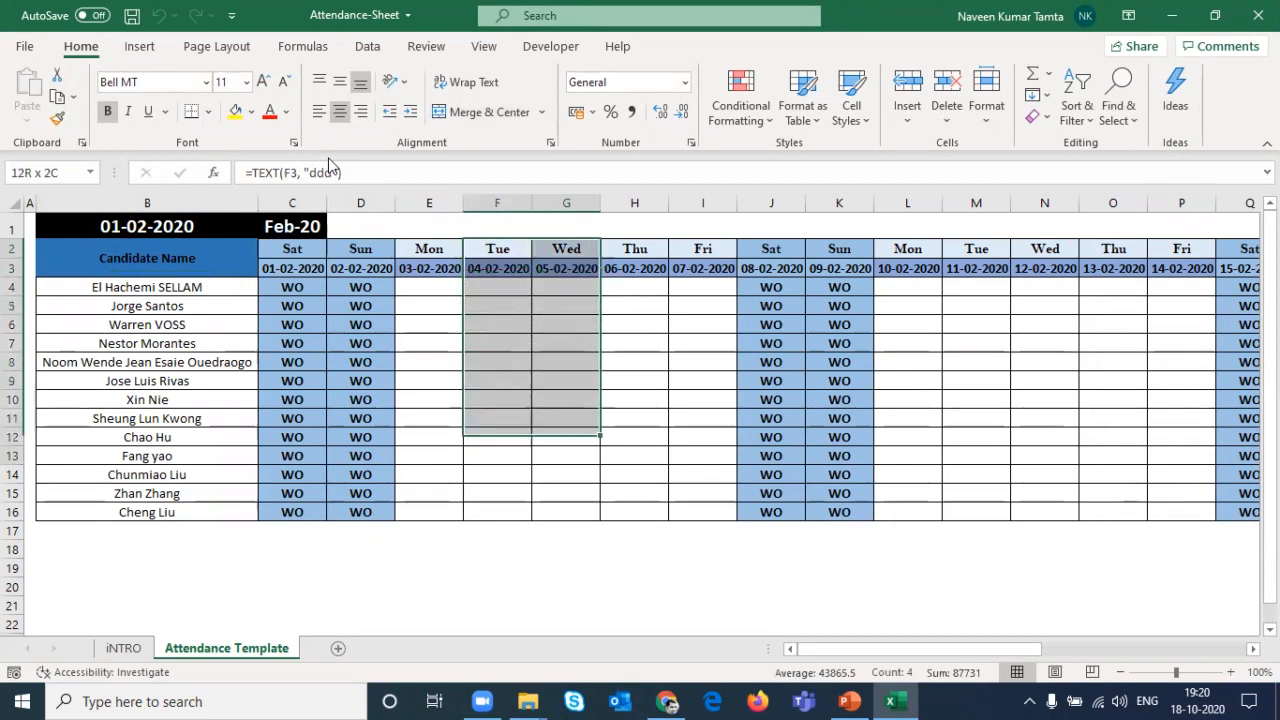
# Step: Set the start date in B1 to 01-10-2020 to test the template with October
pyautogui.click(288, 290)
pyautogui.press('Up')
pyautogui.press('Up')
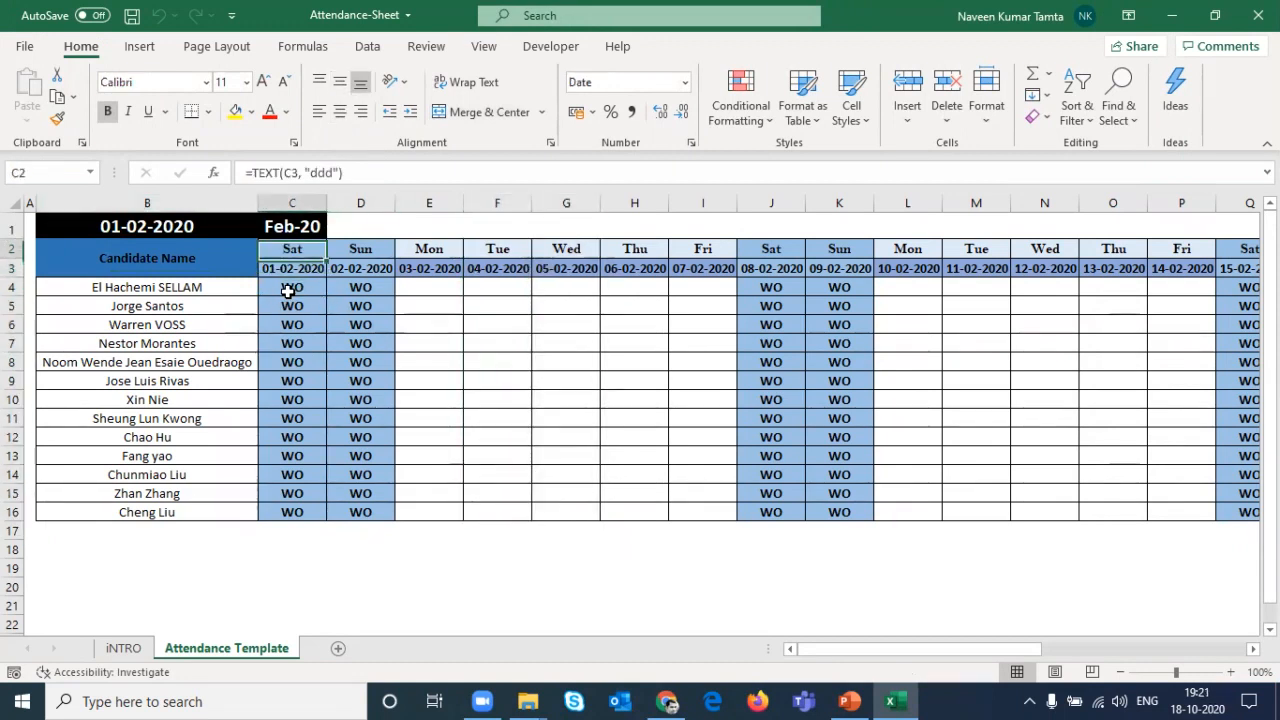
pyautogui.press('Left')
pyautogui.press('Up')
pyautogui.press('F2')
pyautogui.press('Left')
pyautogui.press('Left')
pyautogui.press('Left')
pyautogui.press('Left')
pyautogui.press('Left')
pyautogui.hotkey('shift', 'Left')
pyautogui.hotkey('shift', 'Left')
pyautogui.write('10')
pyautogui.press('Return')
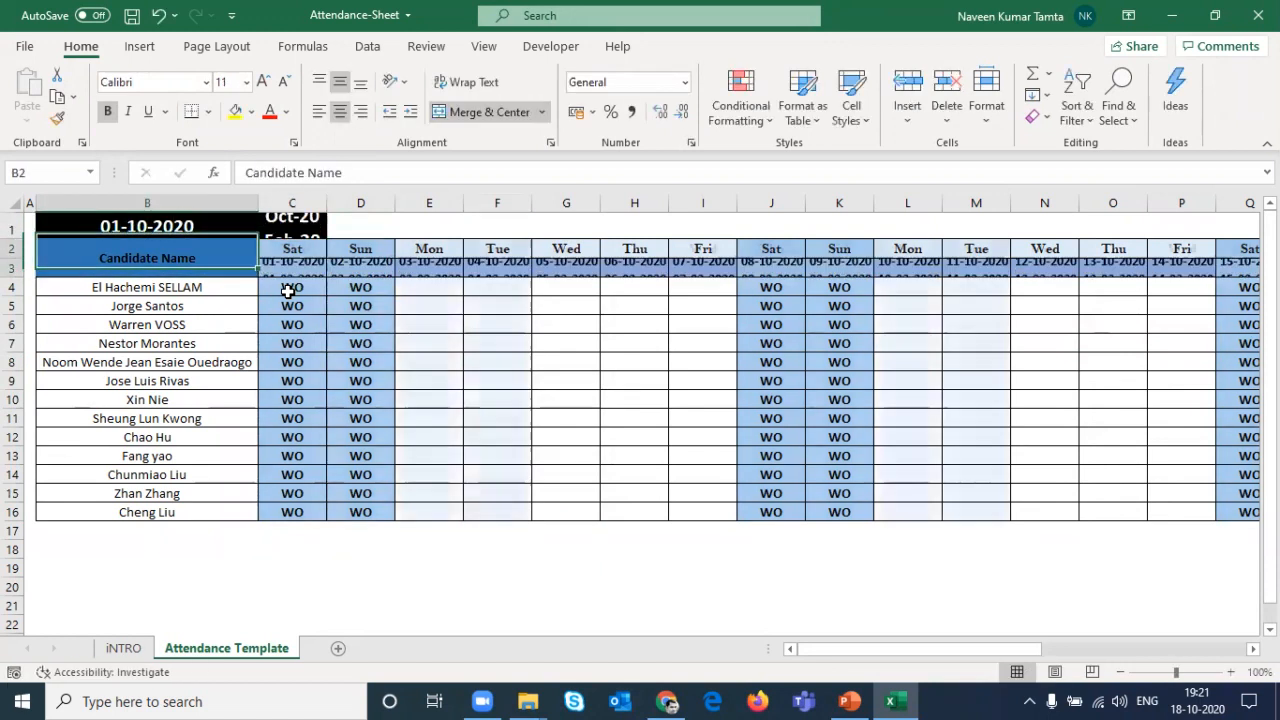
# Step: Check the first October weekend's columns, E2:F16, for WO entries
pyautogui.press('Right')
pyautogui.press('Right')
pyautogui.press('Right')
pyautogui.hotkey('shift', 'Right')
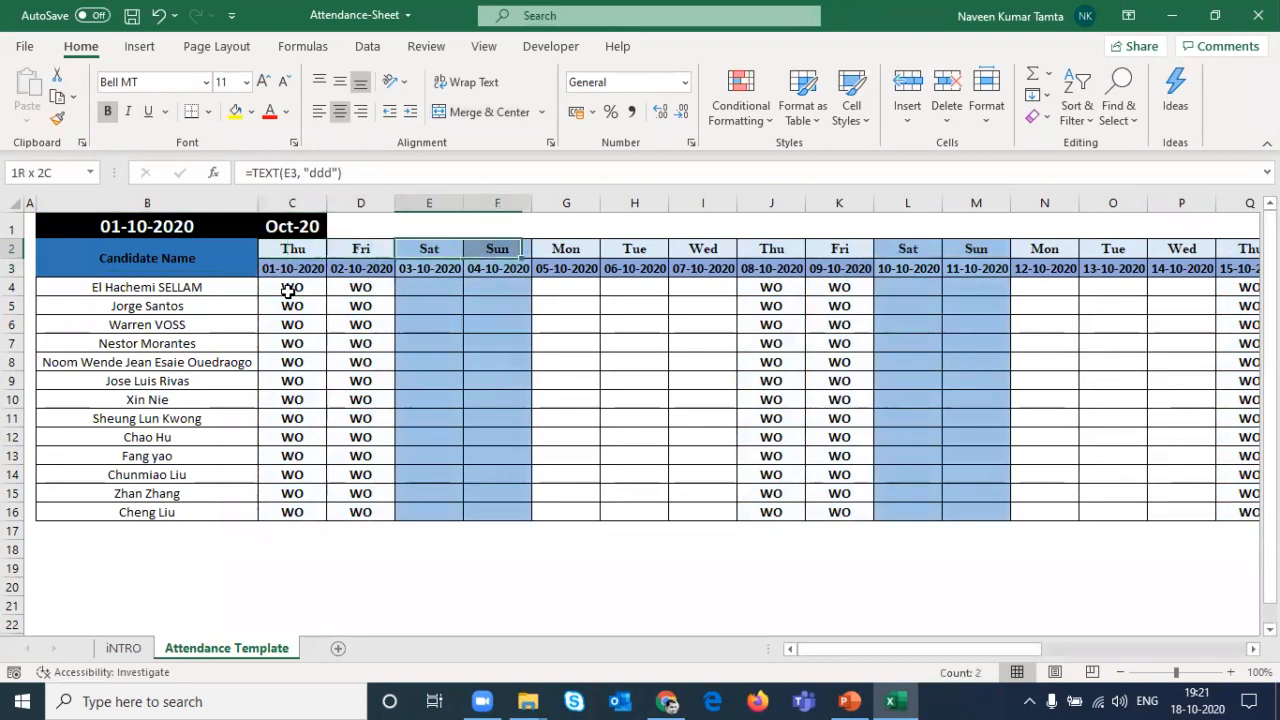
pyautogui.hotkey('shift', 'Down')
pyautogui.hotkey('shift', 'Down')
pyautogui.hotkey('shift', 'Down')
pyautogui.hotkey('shift', 'Down')
pyautogui.hotkey('shift', 'Down')
pyautogui.hotkey('shift', 'Down')
pyautogui.hotkey('shift', 'Down')
pyautogui.hotkey('shift', 'Down')
pyautogui.hotkey('shift', 'Down')
pyautogui.hotkey('shift', 'Down')
pyautogui.hotkey('shift', 'Down')
pyautogui.hotkey('shift', 'Down')
pyautogui.hotkey('shift', 'Down')
pyautogui.hotkey('shift', 'Down')
pyautogui.hotkey('shift', 'Down')
pyautogui.hotkey('shift', 'Up')
pyautogui.press('Up')
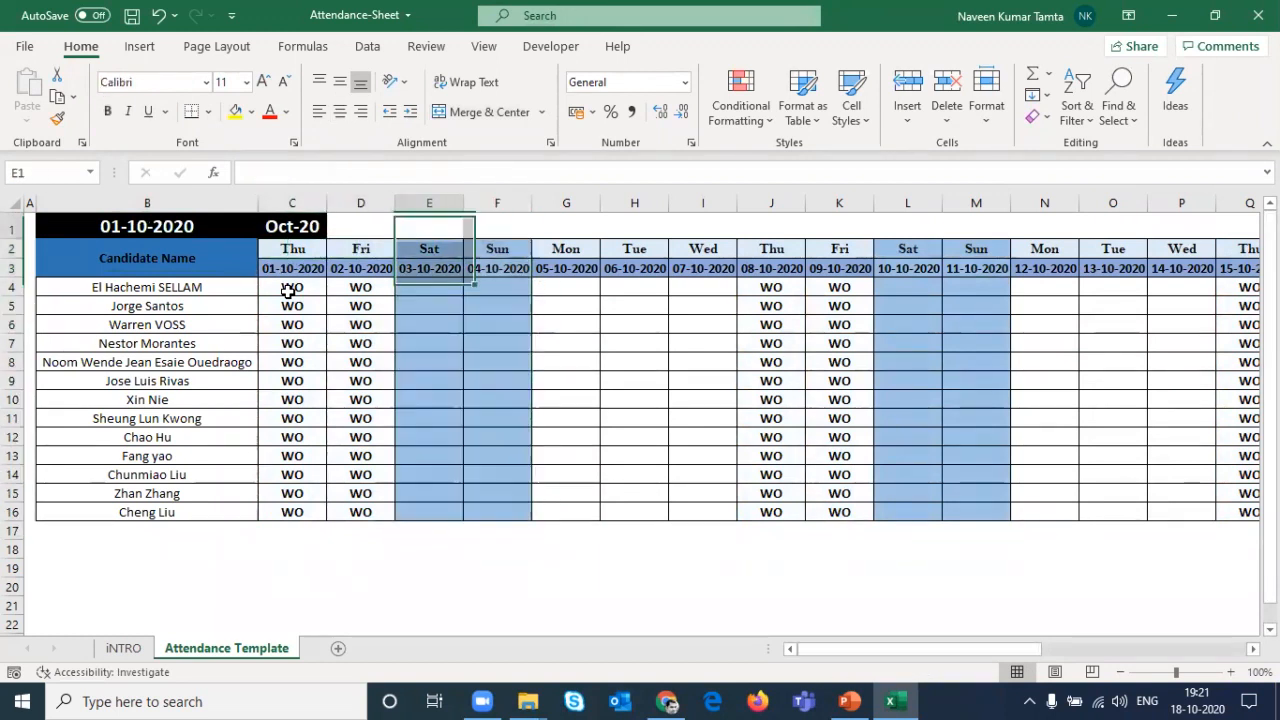
# Step: Check the Thursday and Friday columns, C2:D16, for WO entries carried over from the previous month
pyautogui.press('Down')
pyautogui.press('Left')
pyautogui.press('Left')
pyautogui.hotkey('shift', 'Right')
pyautogui.hotkey('shift', 'Down')
pyautogui.hotkey('shift', 'Down')
pyautogui.hotkey('shift', 'Down')
pyautogui.hotkey('shift', 'Down')
pyautogui.hotkey('shift', 'Down')
pyautogui.hotkey('shift', 'Down')
pyautogui.hotkey('shift', 'Down')
pyautogui.hotkey('shift', 'Down')
pyautogui.hotkey('shift', 'Down')
pyautogui.hotkey('shift', 'Down')
pyautogui.hotkey('shift', 'Down')
pyautogui.hotkey('shift', 'Down')
pyautogui.hotkey('shift', 'Down')
pyautogui.hotkey('shift', 'Down')
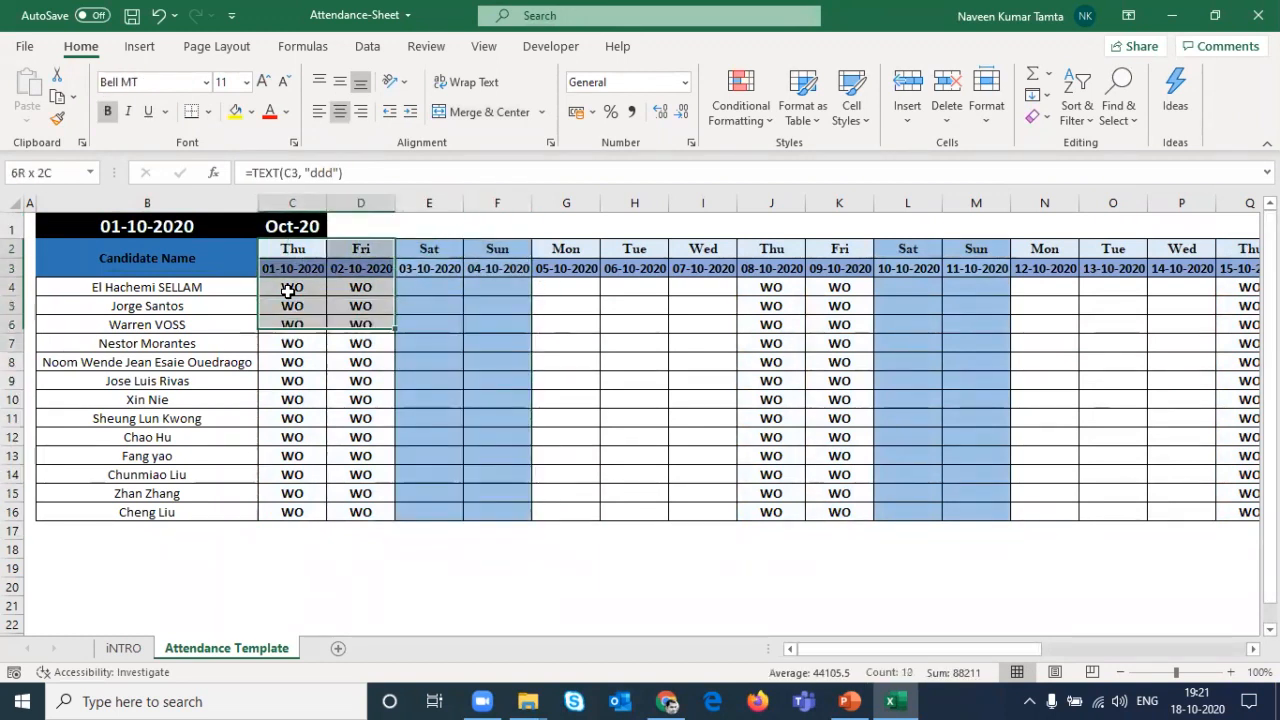
# Step: Save and close the October version of the workbook, and reopen Attendance-Sheet to run its opening macro again
pyautogui.press('Up')
pyautogui.press('Left')
pyautogui.hotkey('ctrl', 's')
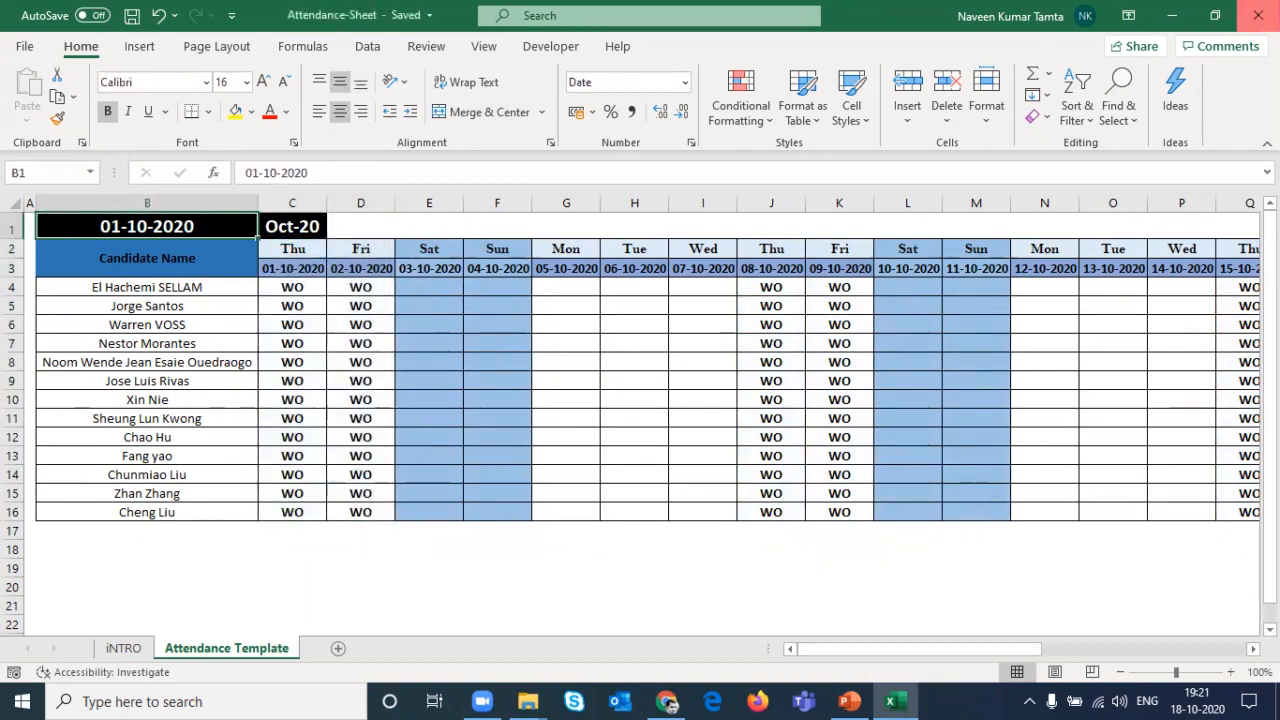
pyautogui.click(1257, 15)
pyautogui.doubleClick(343, 183)
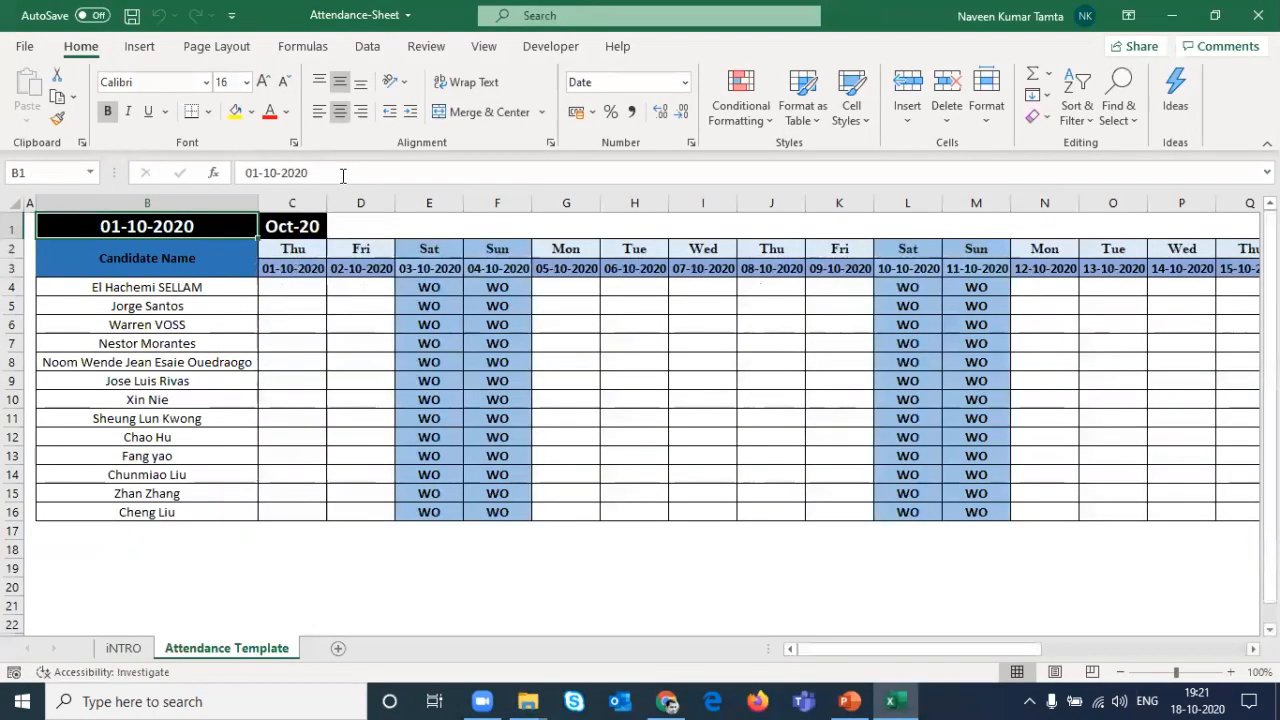
# Step: Check the first Saturday and Sunday columns, E2:F16, for WO entries in the reopened October 2020 sheet
pyautogui.press('Down')
pyautogui.press('Right')
pyautogui.press('Right')
pyautogui.press('Right')
pyautogui.hotkey('shift', 'Right')
pyautogui.hotkey('shift', 'Down')
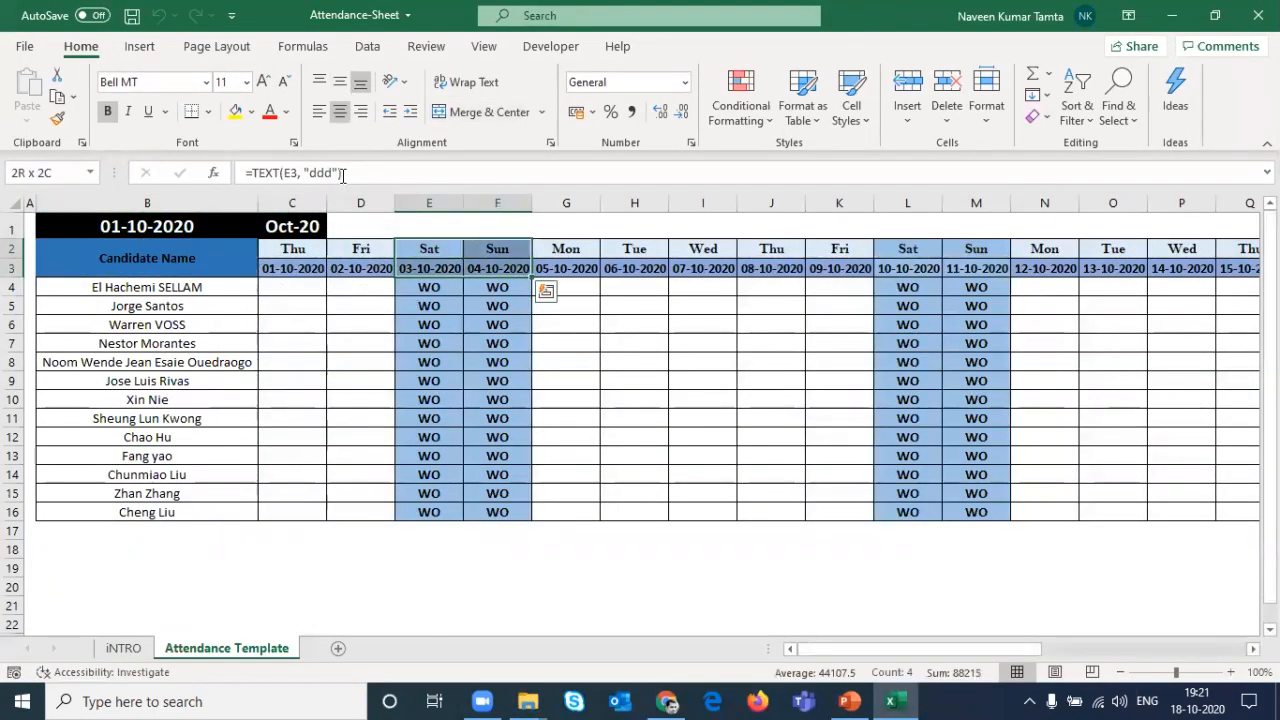
pyautogui.hotkey('shift', 'Down')
pyautogui.hotkey('shift', 'Down')
pyautogui.hotkey('shift', 'Down')
pyautogui.hotkey('shift', 'Down')
pyautogui.hotkey('shift', 'Down')
pyautogui.hotkey('shift', 'Down')
pyautogui.hotkey('shift', 'Down')
pyautogui.hotkey('shift', 'Down')
pyautogui.hotkey('shift', 'Down')
pyautogui.hotkey('shift', 'Down')
pyautogui.hotkey('shift', 'Down')
pyautogui.hotkey('shift', 'Down')
pyautogui.hotkey('shift', 'Down')
pyautogui.press('Up')
pyautogui.press('Down')
pyautogui.press('Down')
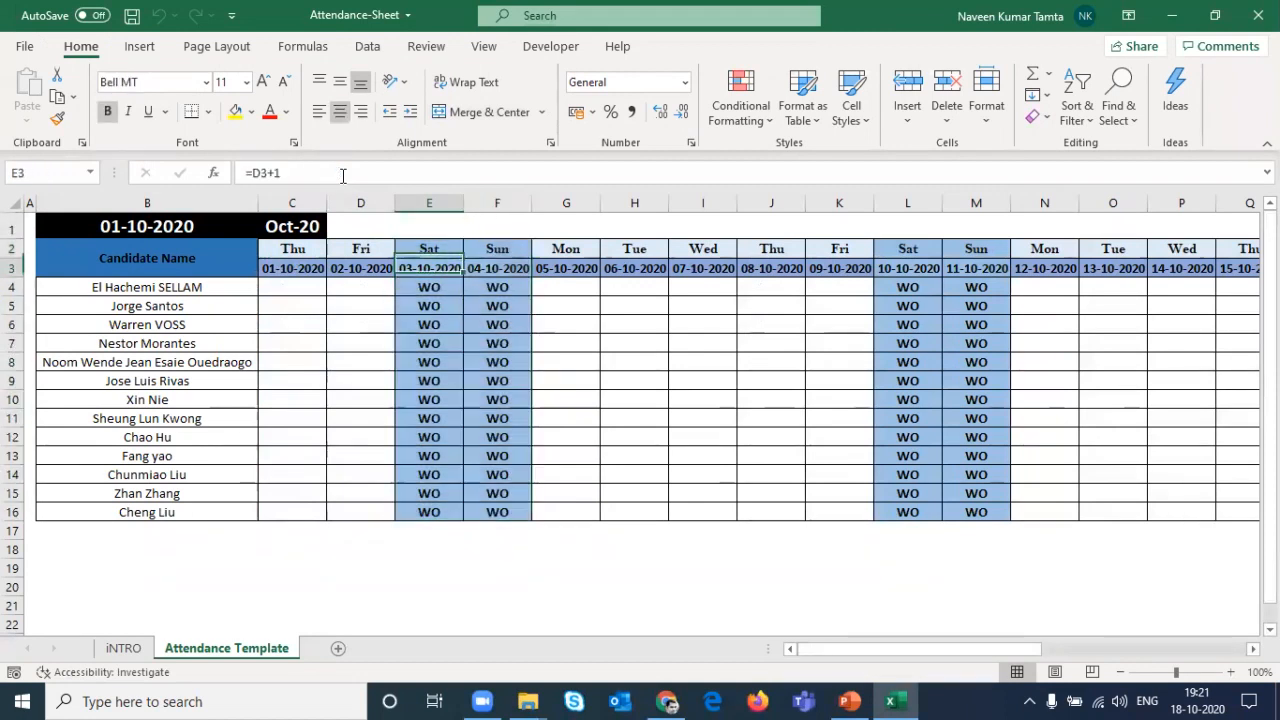
pyautogui.press('Left')
pyautogui.press('Left')
pyautogui.press('Left')
pyautogui.press('Left')
pyautogui.press('Right')
pyautogui.press('Up')
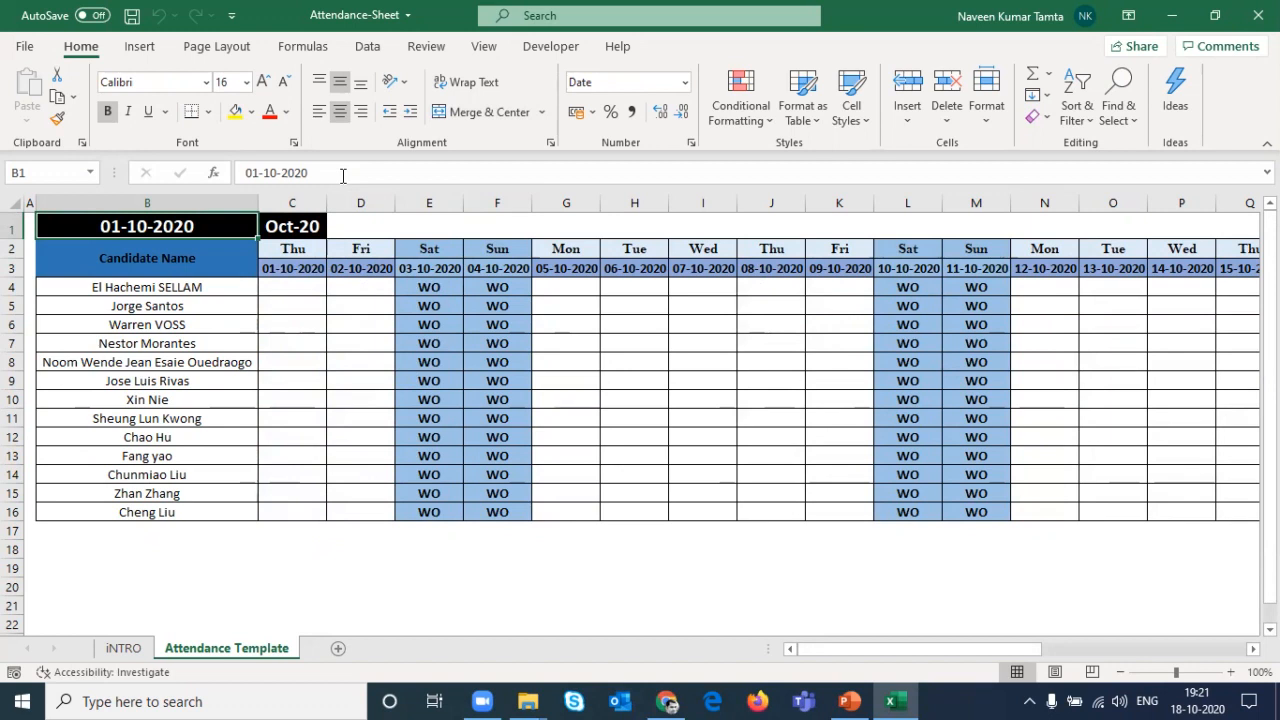
pyautogui.press('Right')
pyautogui.press('Right')
pyautogui.press('Down')
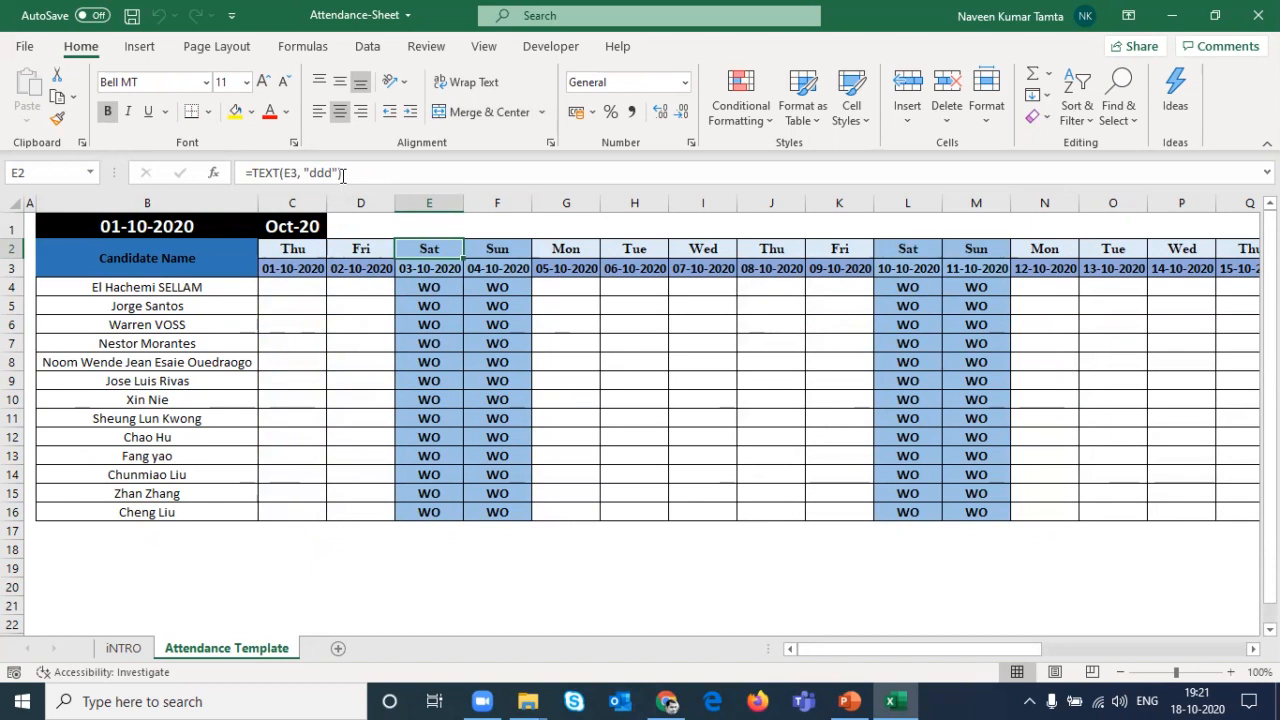
# Step: Set the start date in B1 to 01-10-2021 to test the template with October of the following year
pyautogui.press('Left')
pyautogui.press('Left')
pyautogui.press('Up')
pyautogui.press('Left')
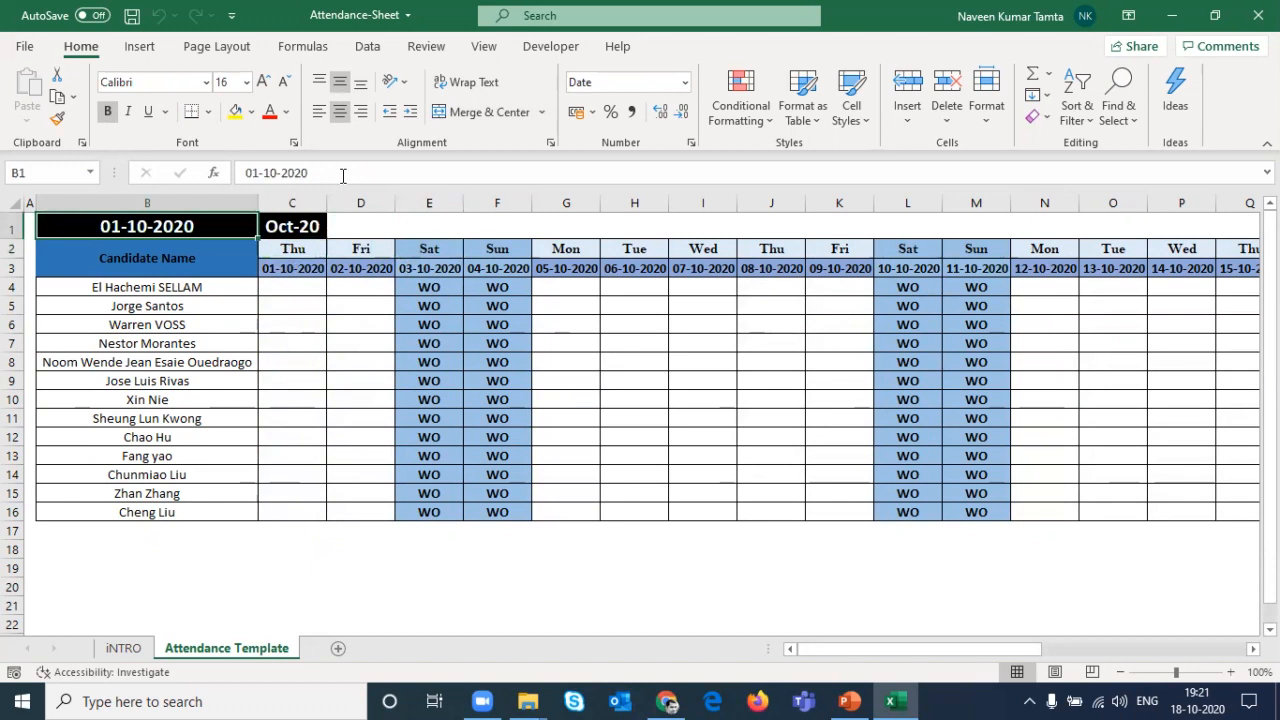
pyautogui.press('F2')
pyautogui.press('BackSpace')
pyautogui.write('1')
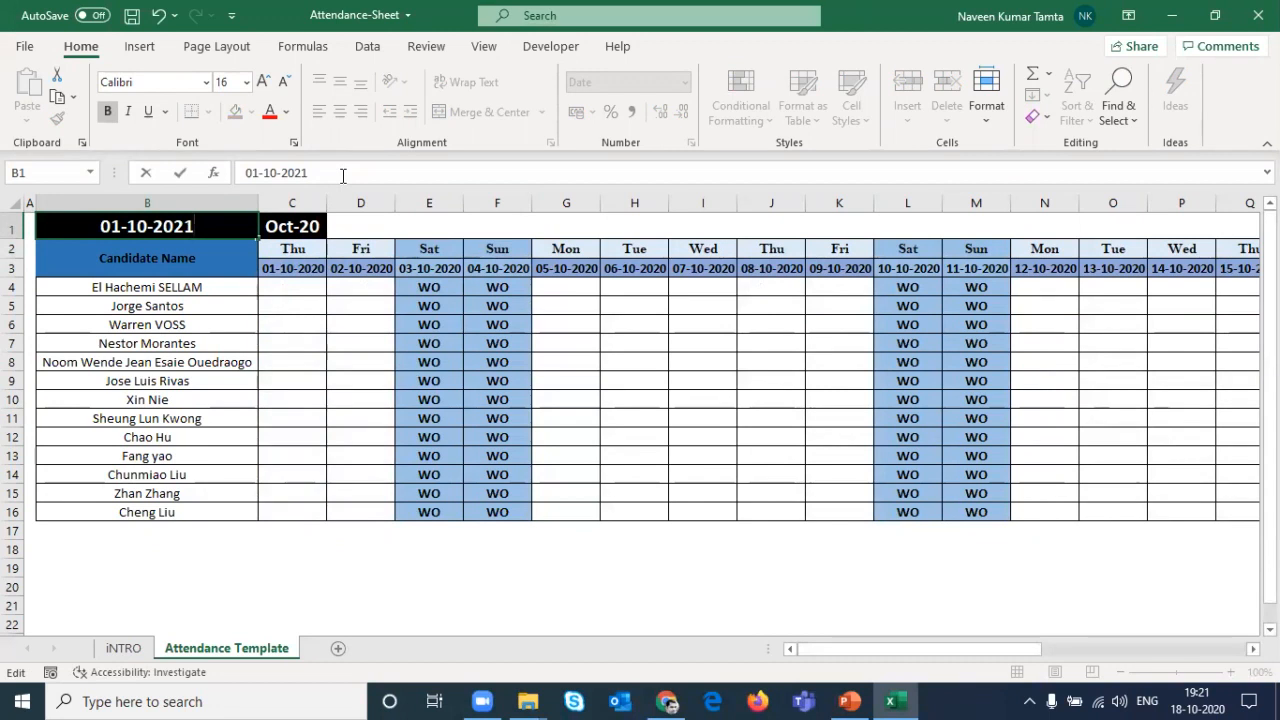
pyautogui.press('Return')
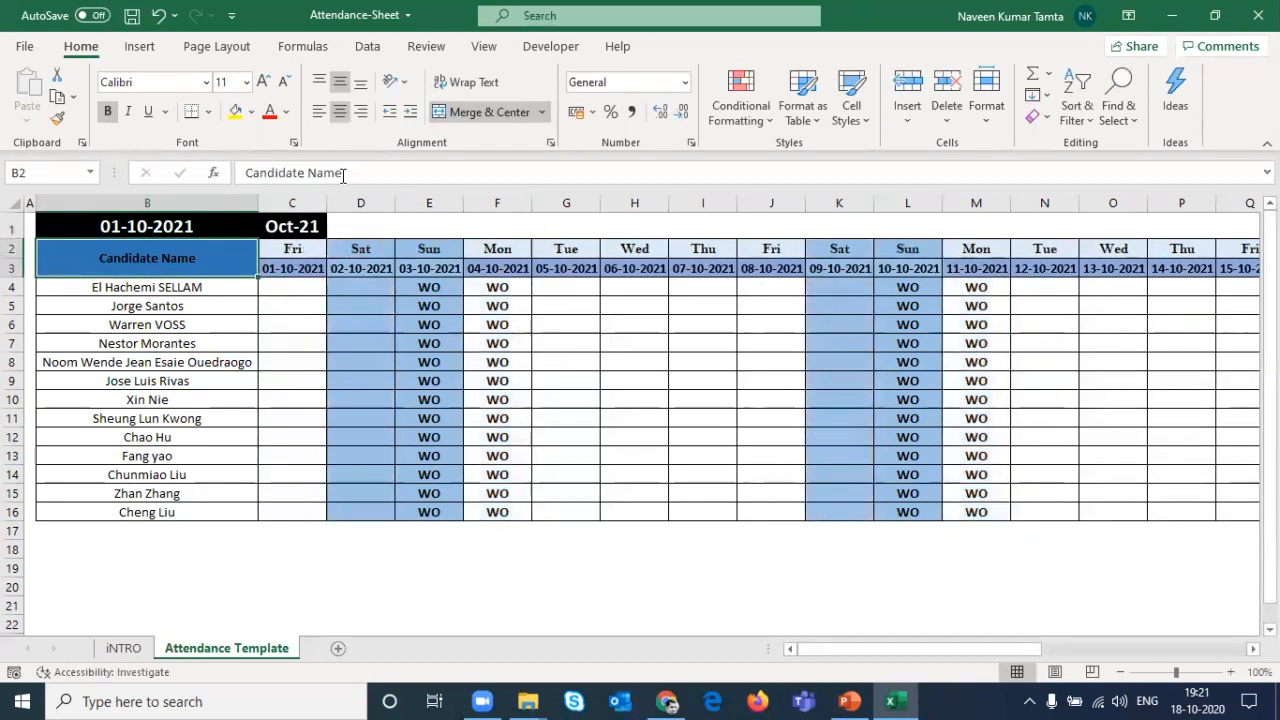
# Step: Save and close the October 2021 version of the workbook, and reopen Attendance-Sheet to refresh the WO entries with its opening macro
pyautogui.press('Up')
pyautogui.hotkey('ctrl', 's')
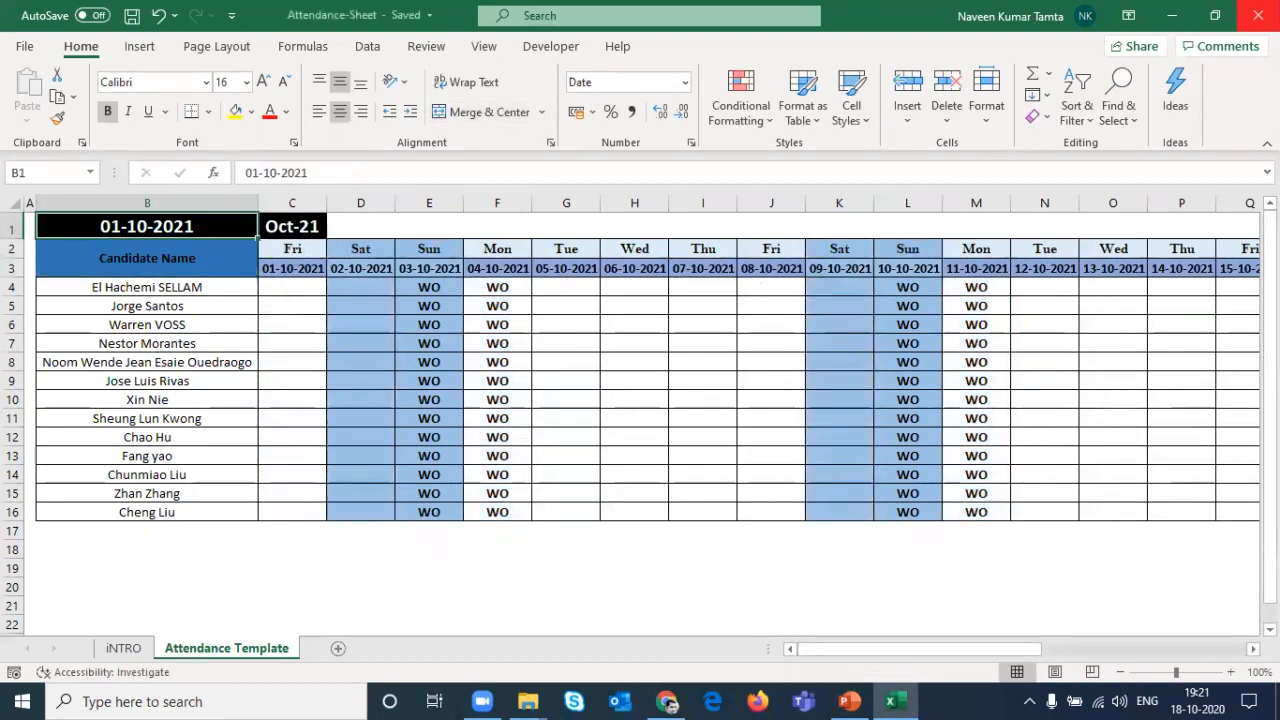
pyautogui.click(1257, 15)
pyautogui.doubleClick(371, 180)
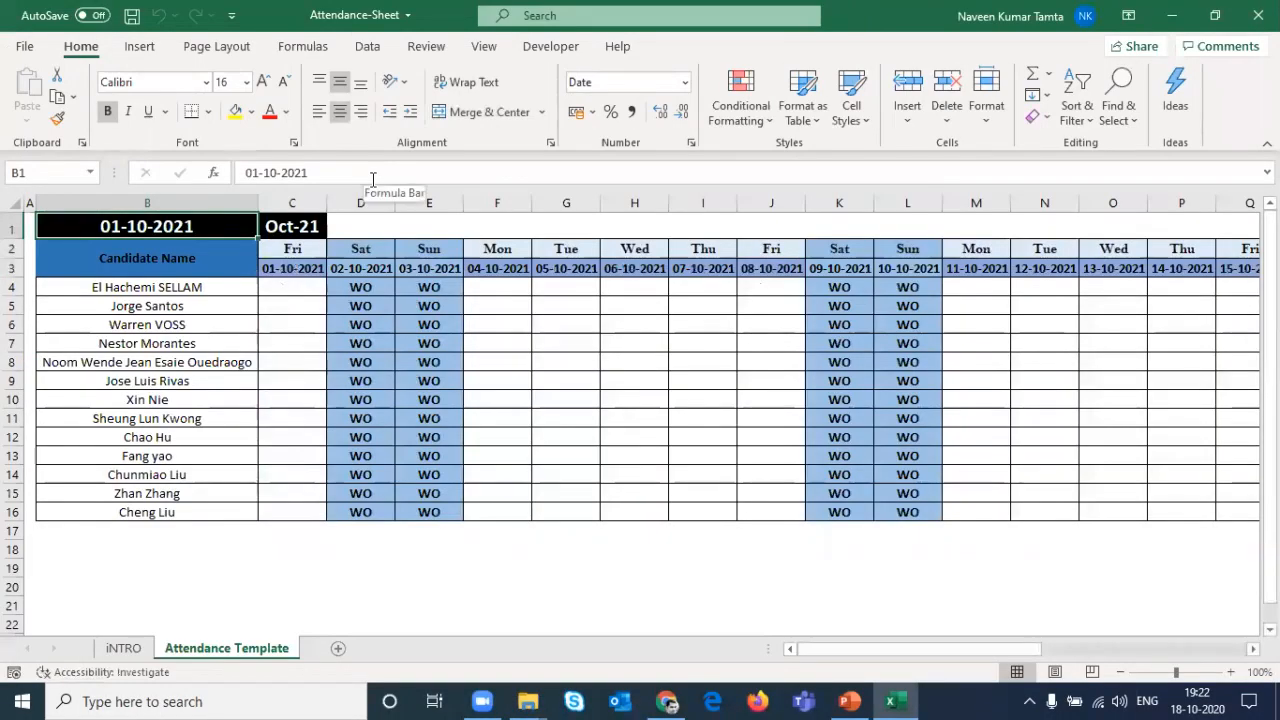
# Step: Save the reopened Attendance-Sheet workbook with its refreshed October 2021 entries, keeping the start date cell B1 selected
pyautogui.press('Down')
pyautogui.press('Up')
pyautogui.hotkey('ctrl', 's')
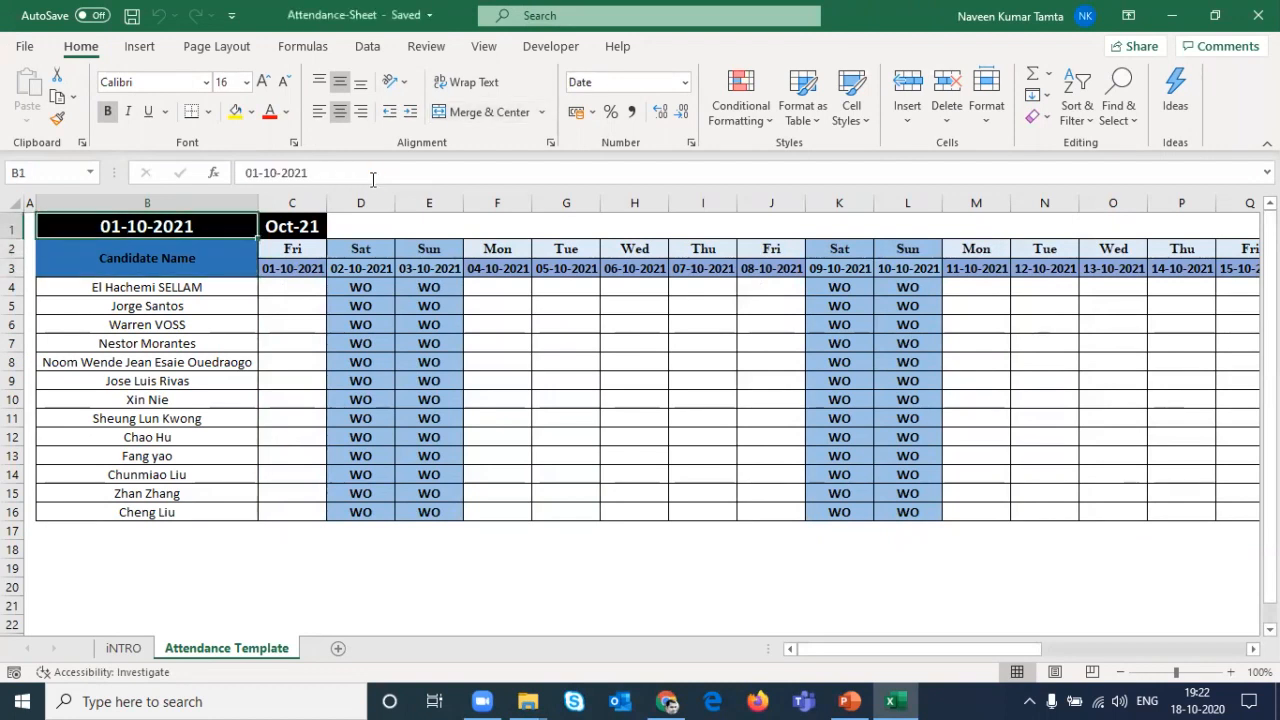